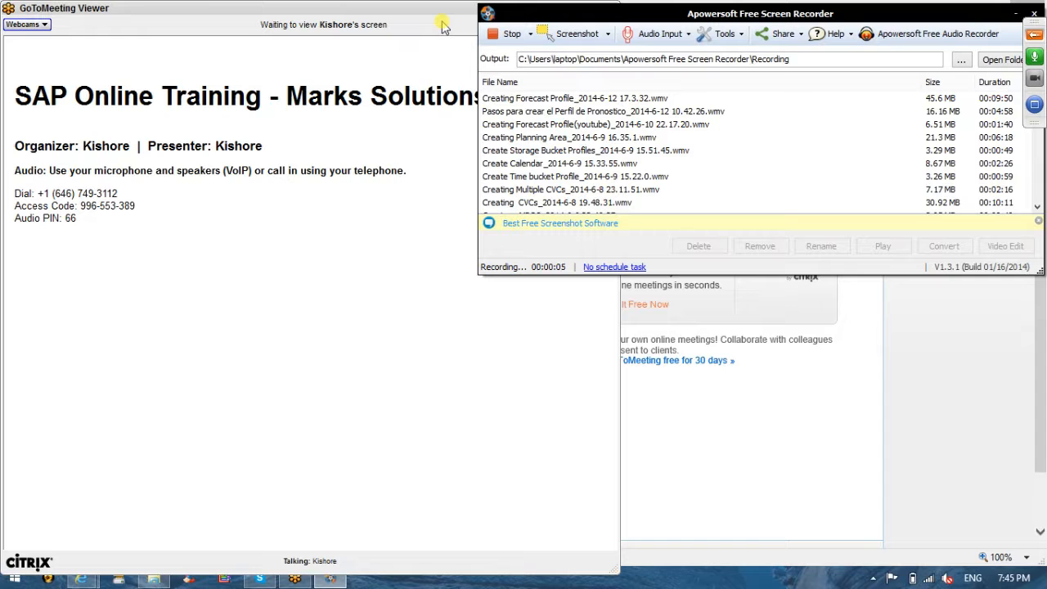
left_click(442, 27)
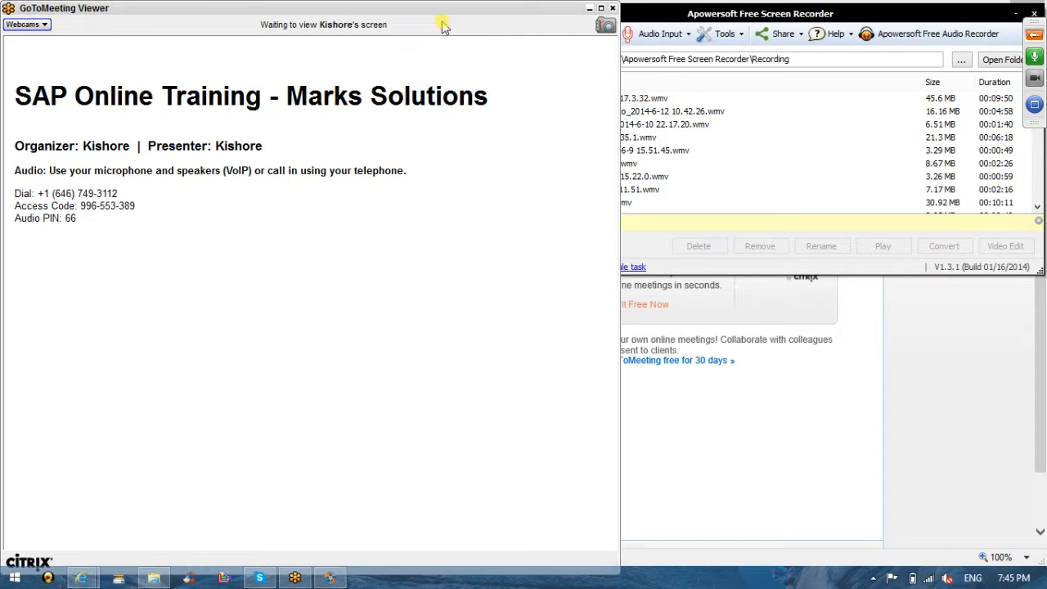
key("alt+Tab")
key("alt+Tab")
key("alt+Tab")
key("alt+Tab")
key("alt+Tab")
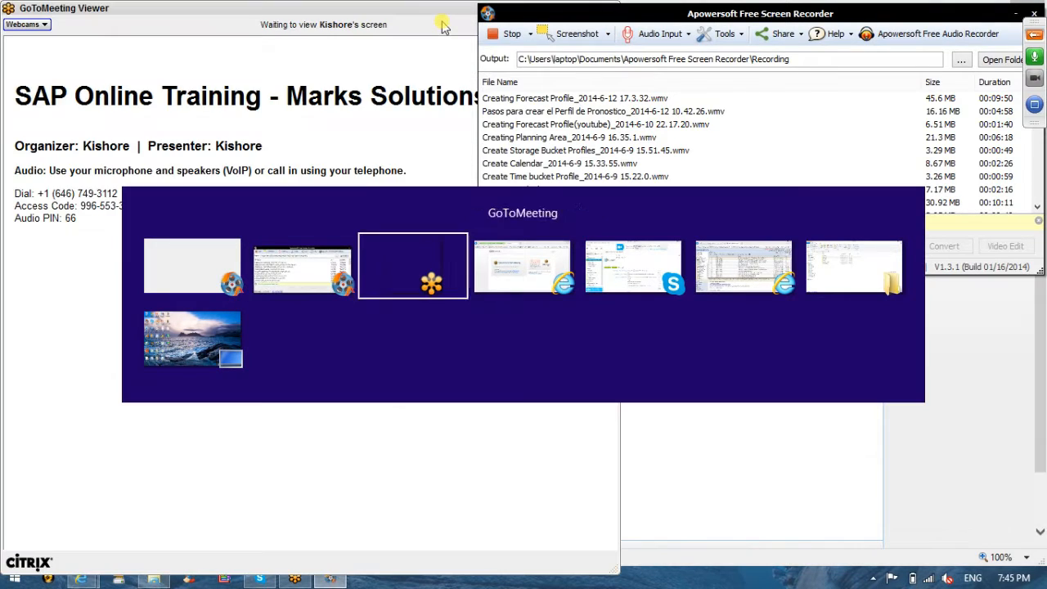
key("alt+Tab")
key("alt+Tab")
key("alt+Tab")
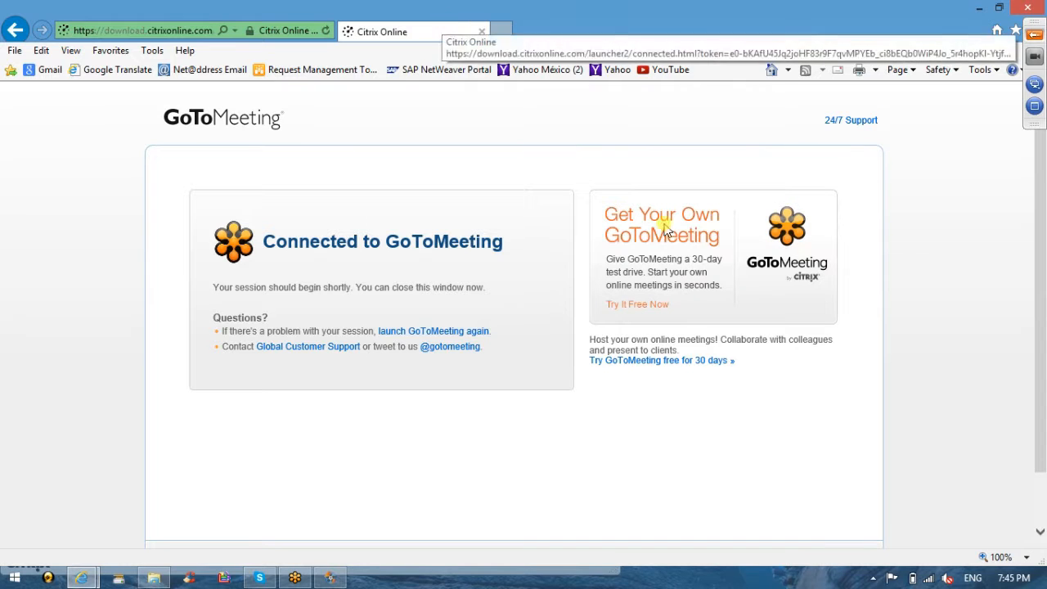
key("alt+Tab")
key("alt+Tab")
key("alt+Tab")
key("alt+Tab")
key("alt+Tab")
key("alt+Tab")
key("alt+Tab")
key("alt+Tab")
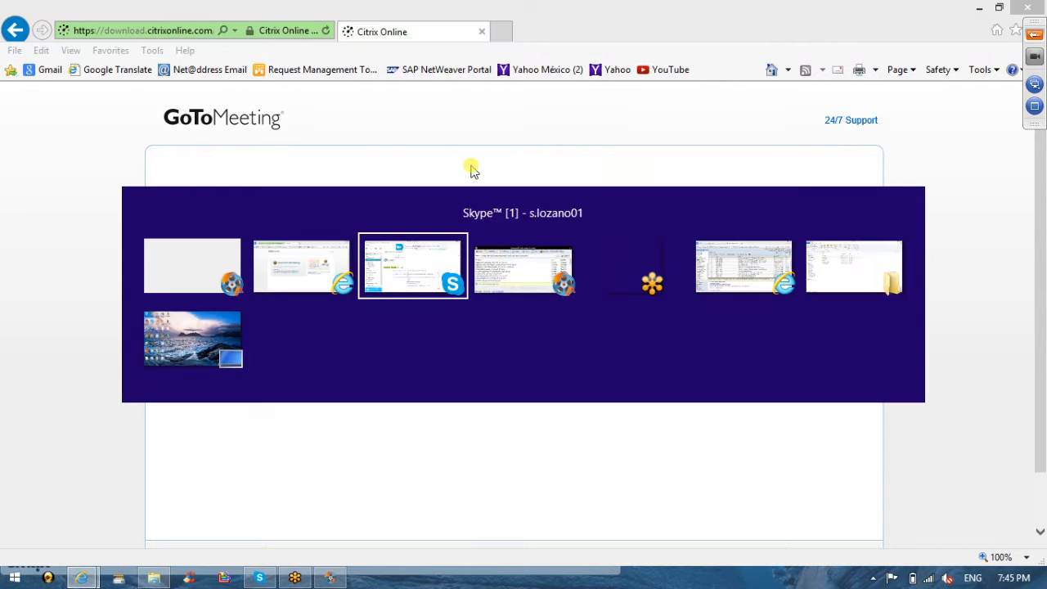
key("alt+Tab")
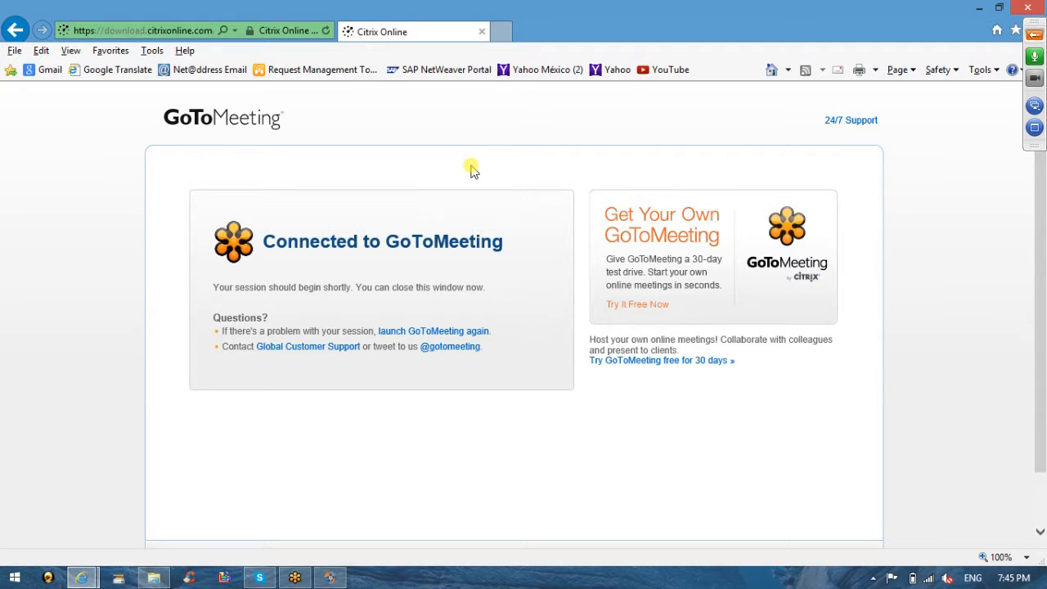
key("alt+Tab")
key("alt+Tab")
key("alt+Tab")
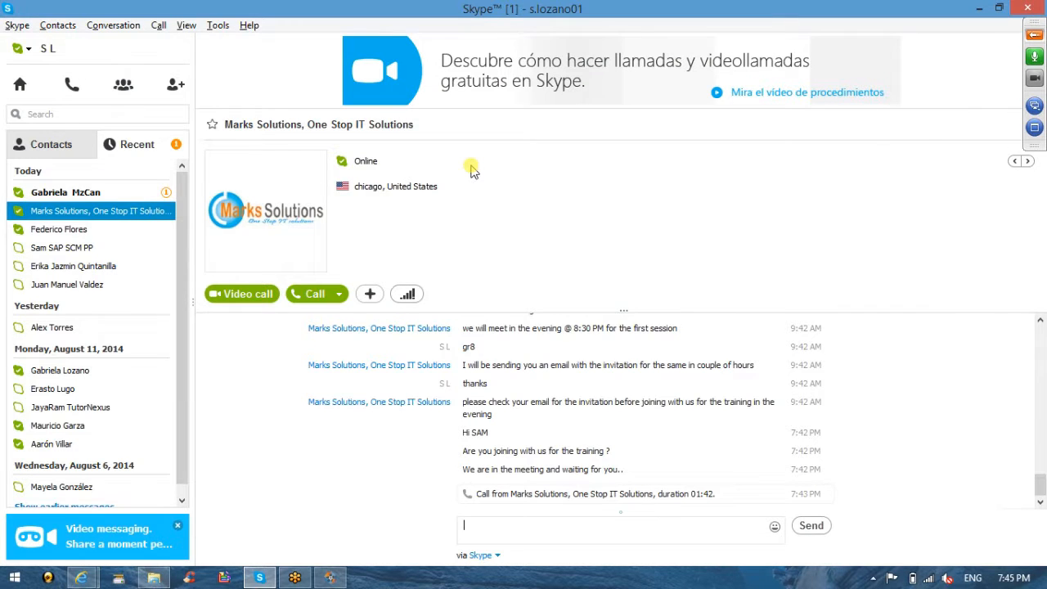
key("alt+Tab")
key("alt+Tab")
key("alt+Tab")
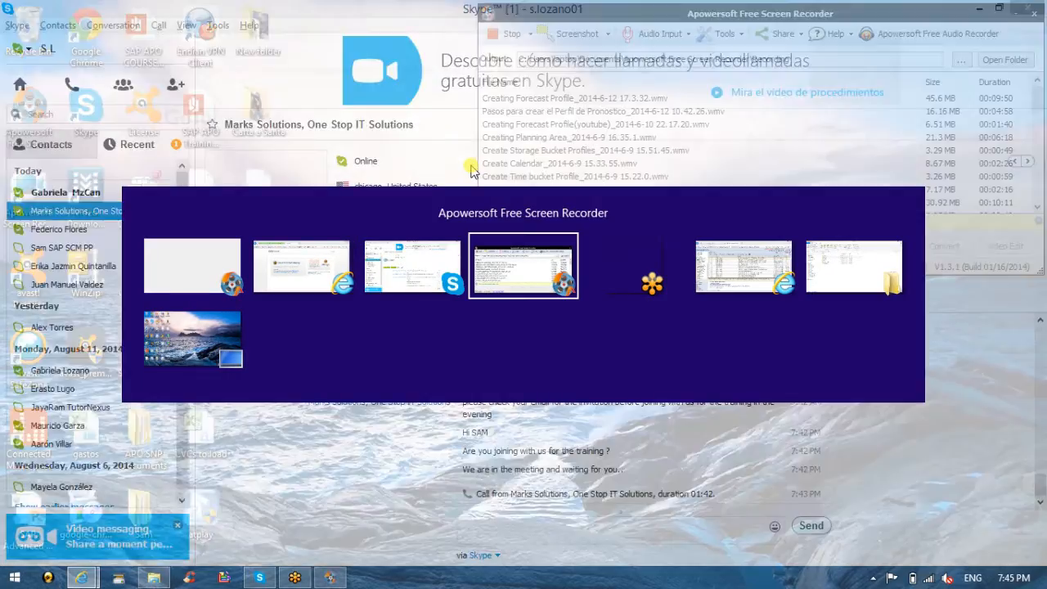
key("alt+Tab")
key("alt+Tab")
key("alt+Tab")
key("alt+Tab")
key("alt+Tab")
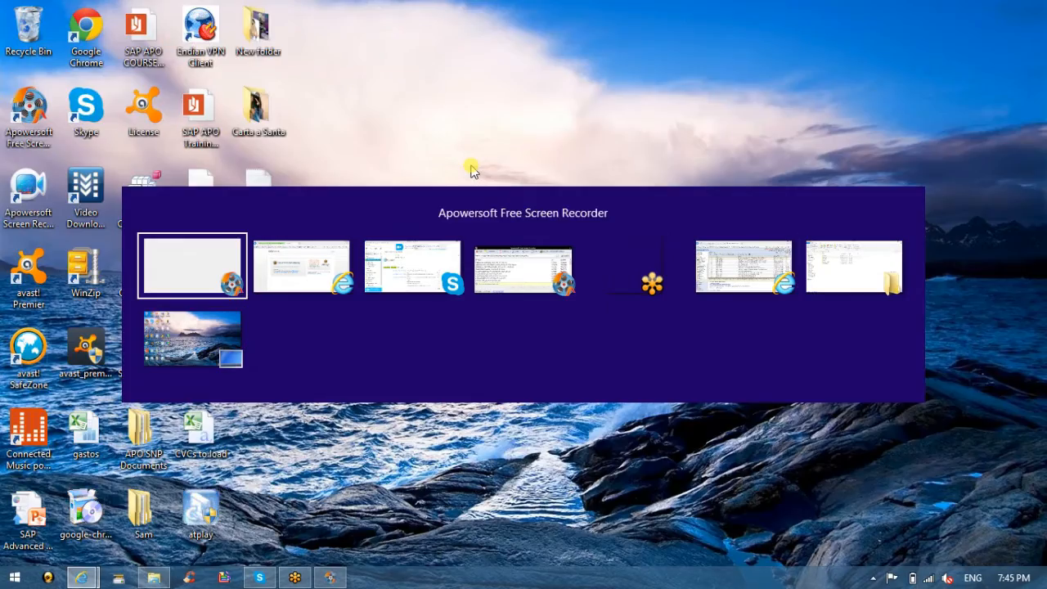
key("alt+Tab")
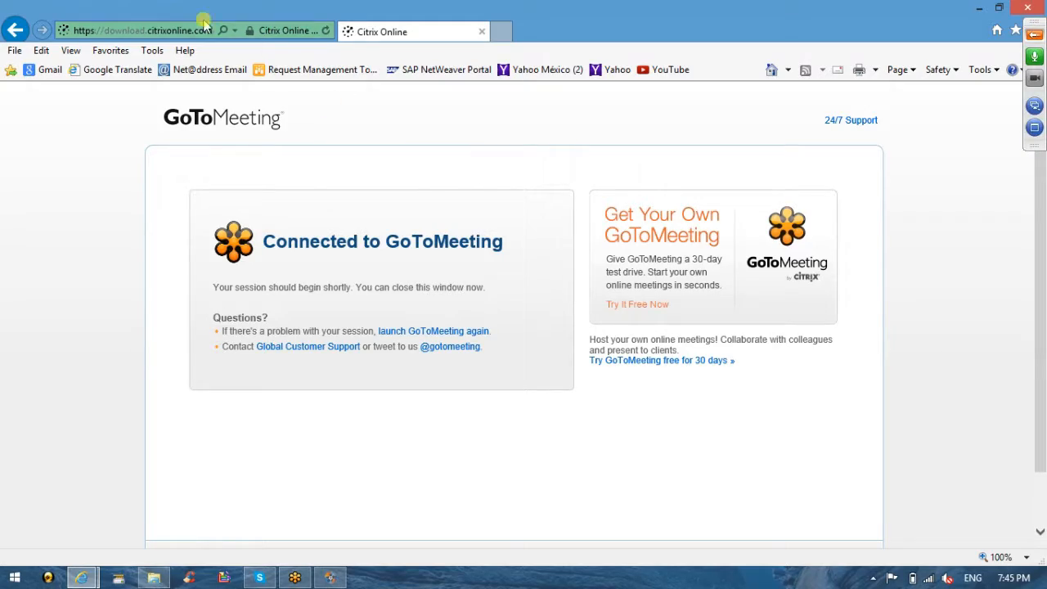
left_click(178, 31)
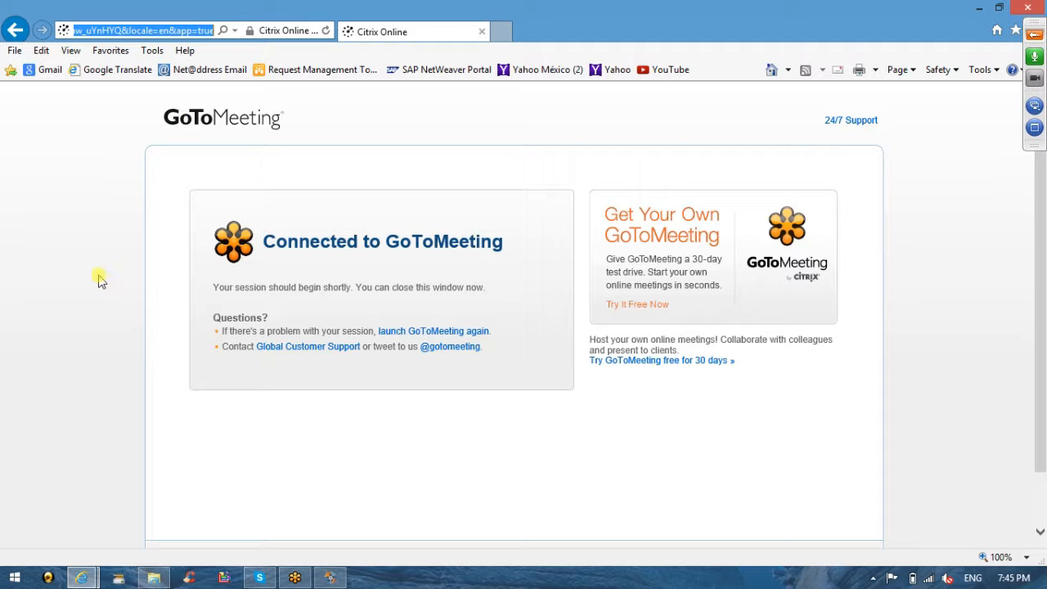
key("Return")
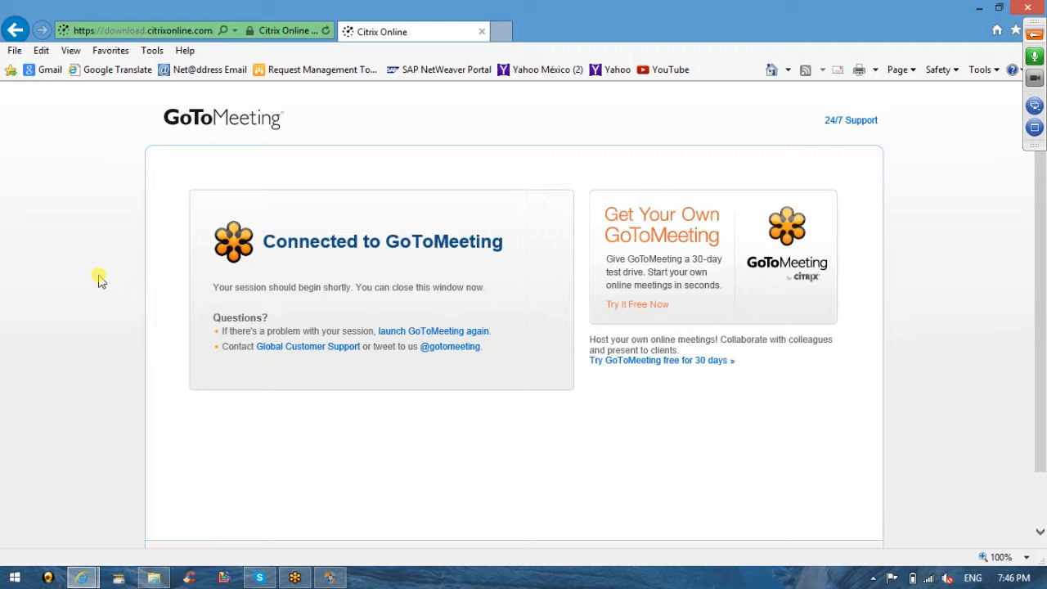
- Switch to the Net@ddress mail, open the GoToMeeting join link in the SAP APO - SNP Training invitation, and maximize its browser window
key("alt+Tab")
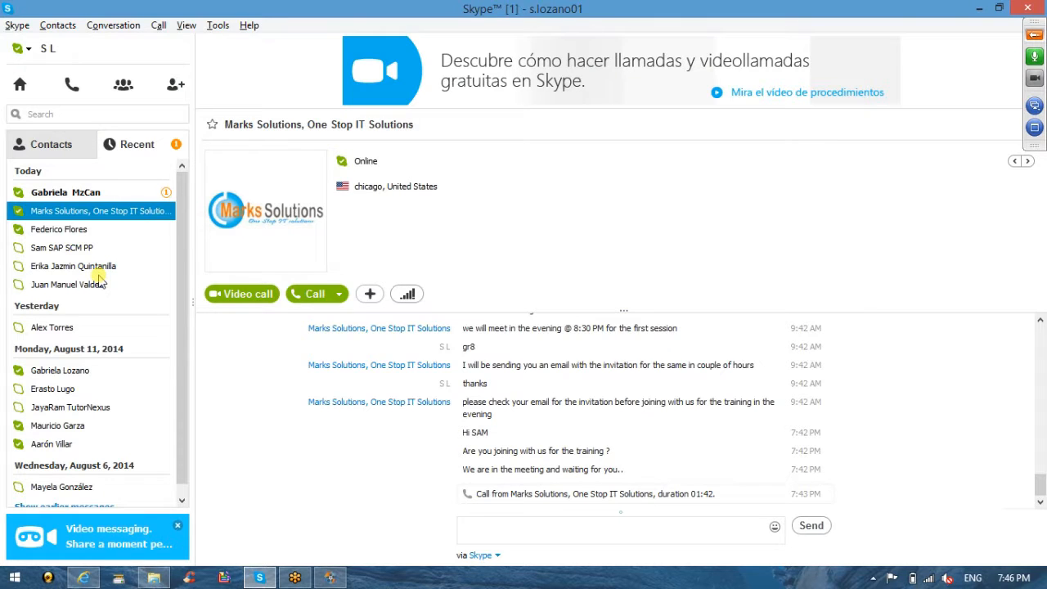
key("alt+Tab")
key("alt+Tab")
key("alt+Tab")
key("alt+Tab")
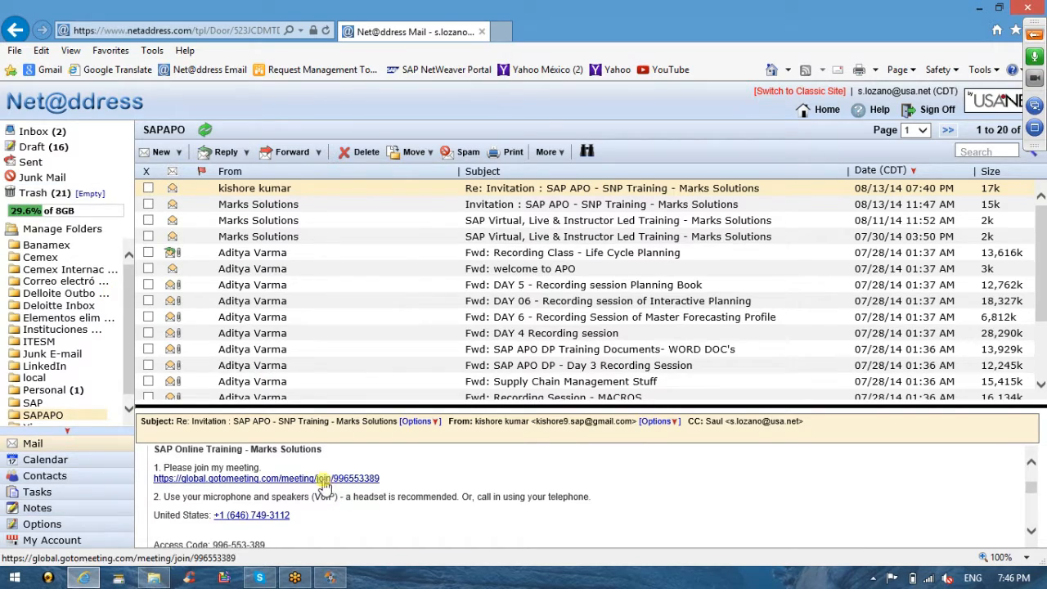
left_click(324, 480)
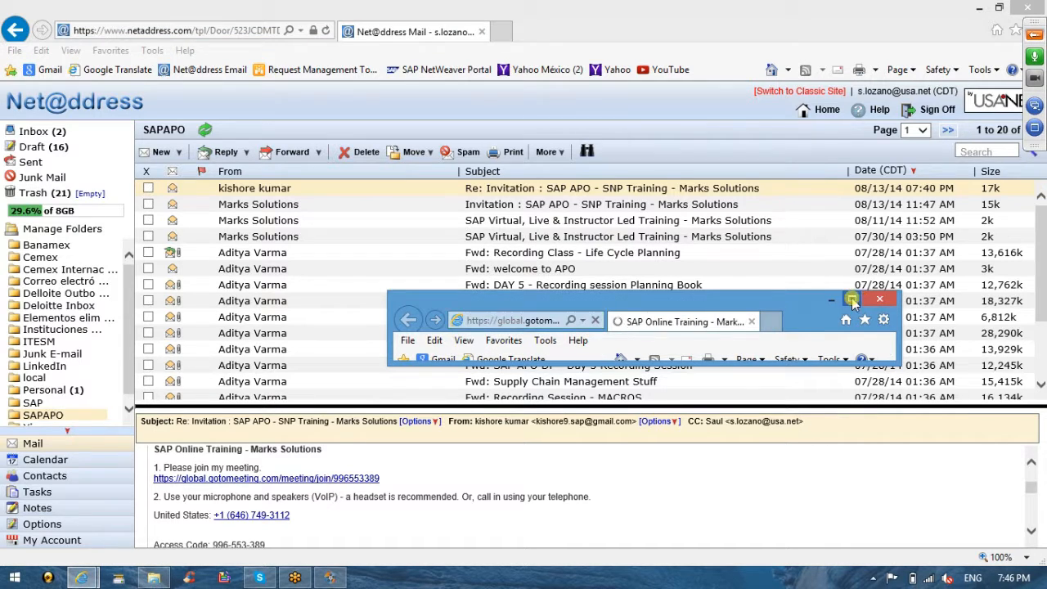
left_click(854, 300)
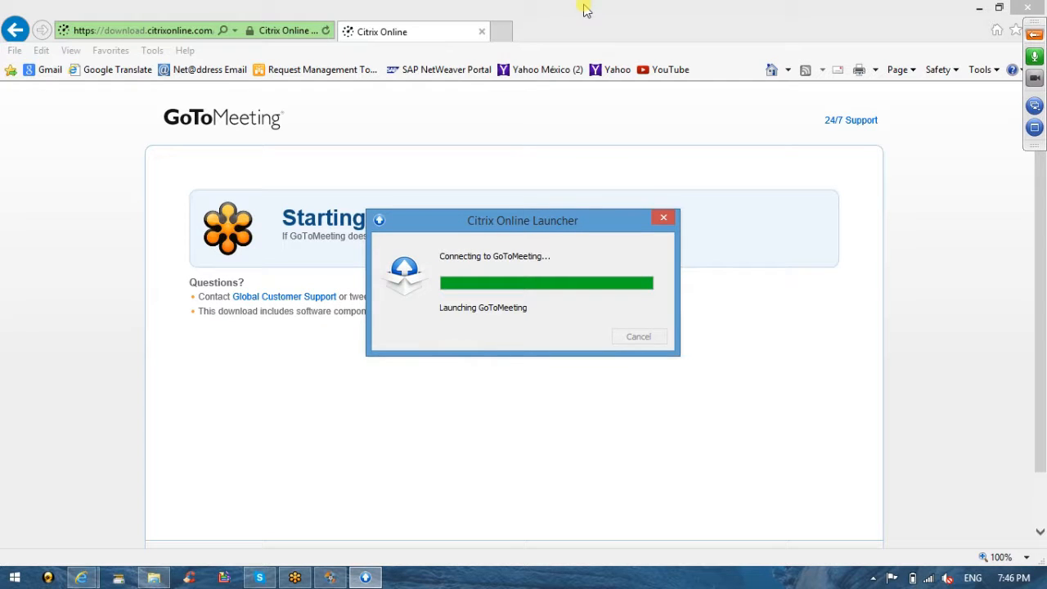
- Raise the system volume and dismiss the GoToMeeting notice about another running session
key("XF86AudioRaiseVolume")
key("XF86AudioRaiseVolume")
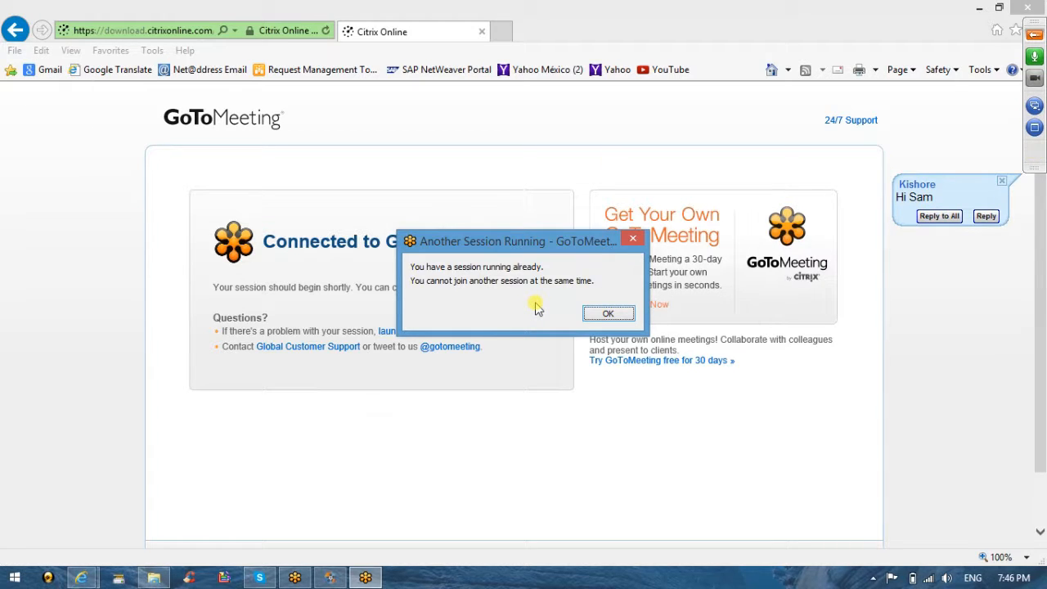
left_click(608, 315)
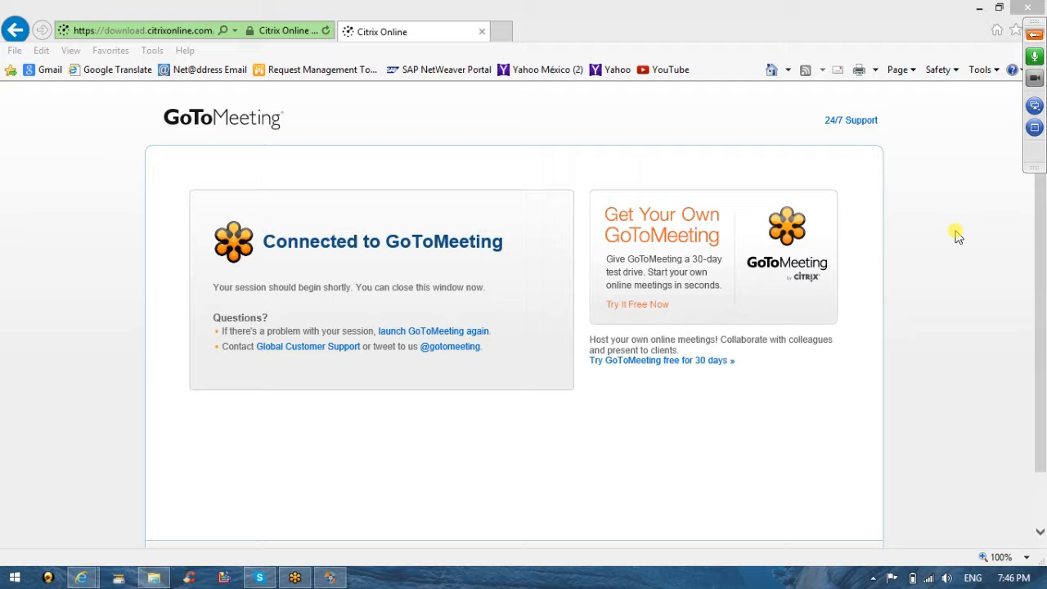
key("alt+Tab")
key("alt+Tab")
key("alt+Tab")
key("alt+Tab")
key("alt+Tab")
key("alt+Tab")
key("alt+Tab")
key("alt+Tab")
key("alt+Tab")
key("alt+Tab")
key("alt+Tab")
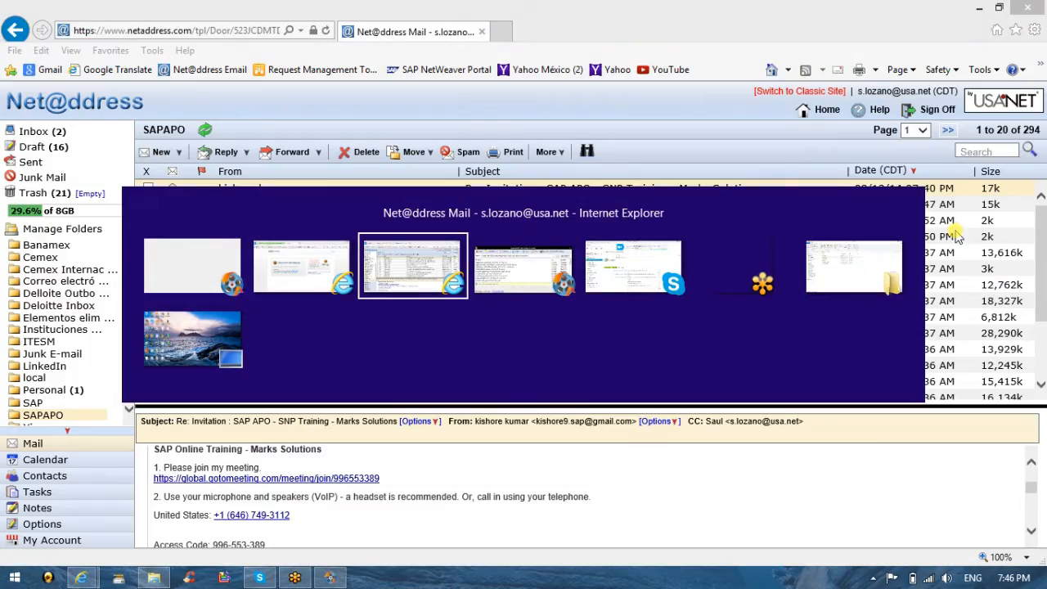
key("alt+Tab")
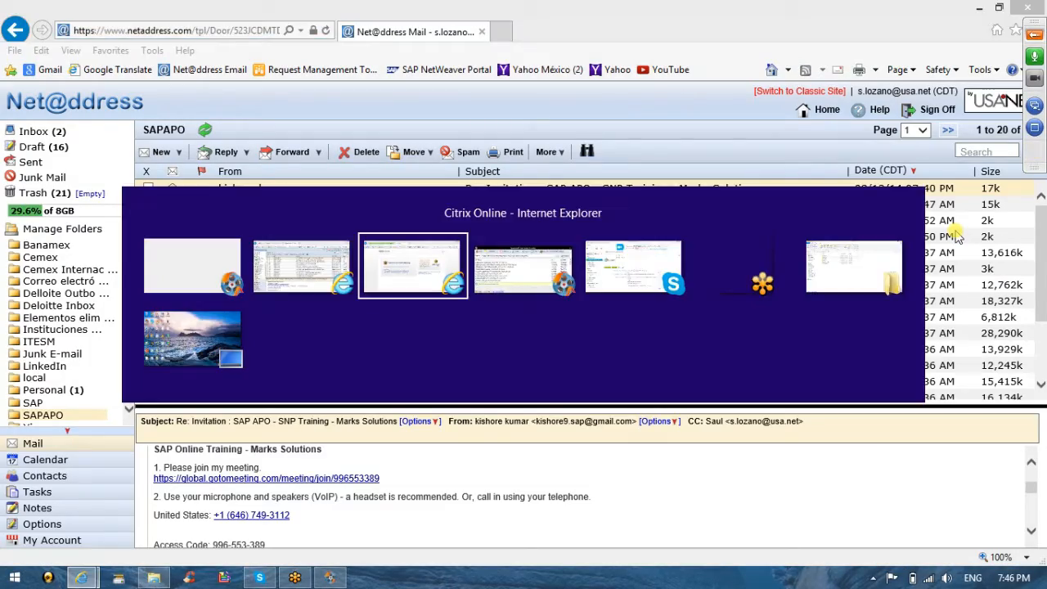
key("alt+Tab")
key("alt+Tab")
key("alt+Tab")
key("alt+Tab")
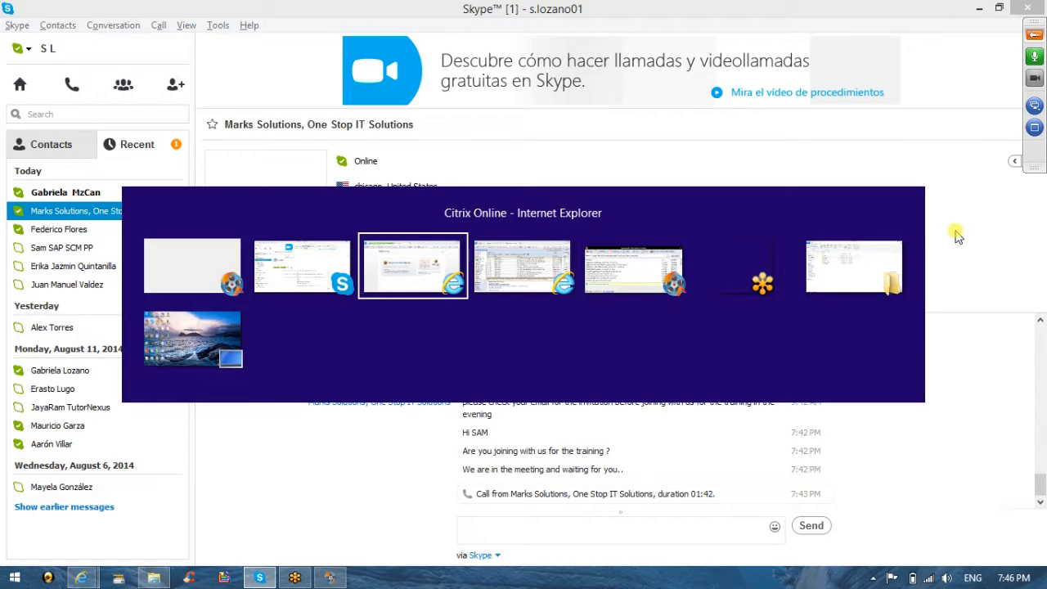
key("alt+Tab")
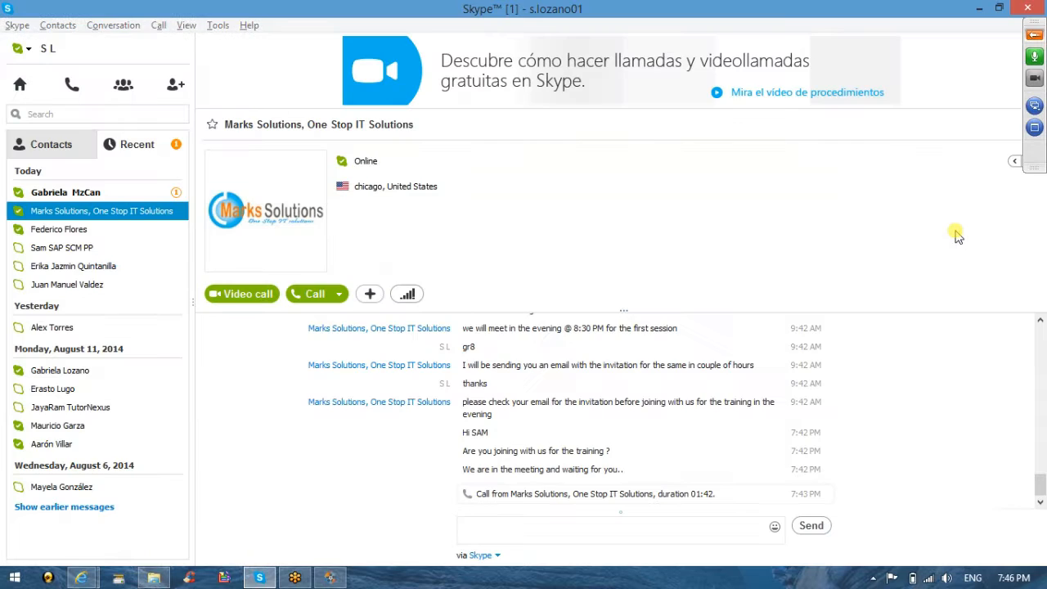
key("alt+Tab")
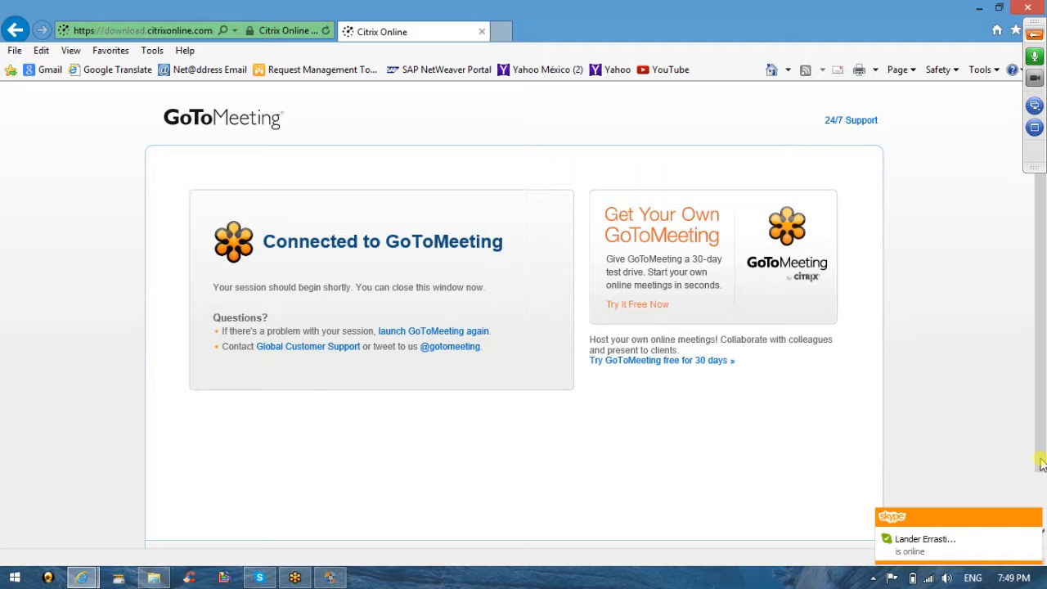
left_click(1034, 518)
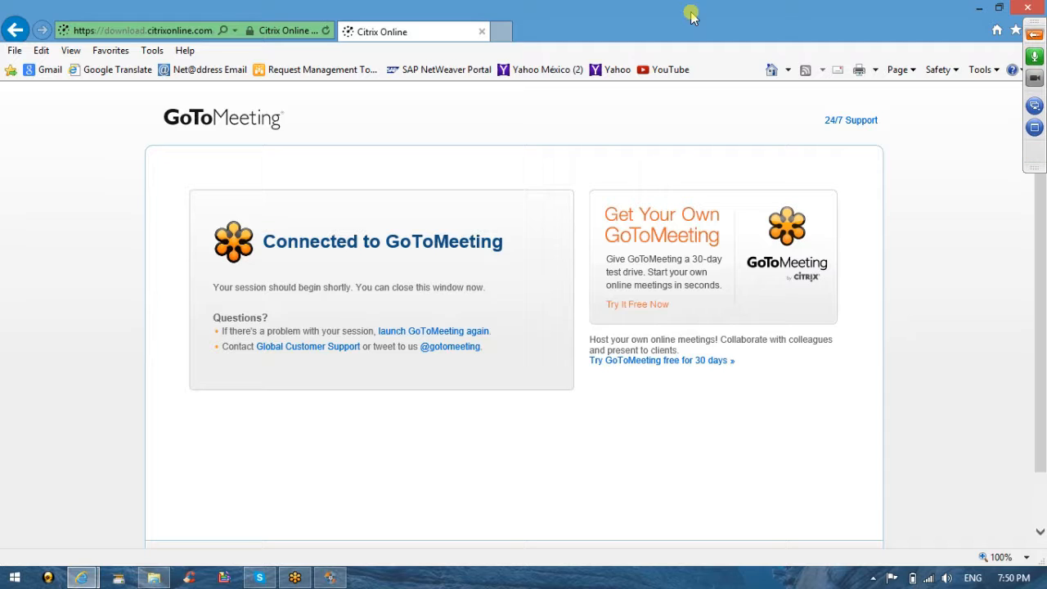
- Turn the system volume up further to hear the meeting audio
key("XF86AudioRaiseVolume")
key("XF86AudioRaiseVolume")
key("XF86AudioRaiseVolume")
key("XF86AudioRaiseVolume")
key("XF86AudioRaiseVolume")
- Switch to the GoToMeeting Viewer and maximize it to show the presenter's shared Excel workbook
key("alt+Tab")
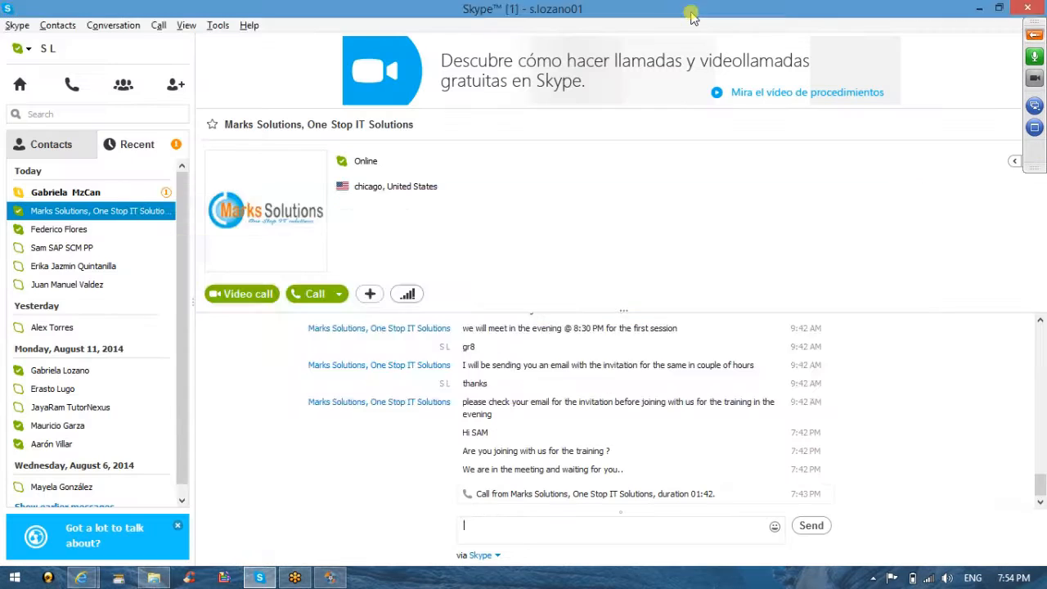
key("alt+Tab")
key("alt+Tab")
key("alt+Tab")
key("alt+Tab")
key("alt+Tab")
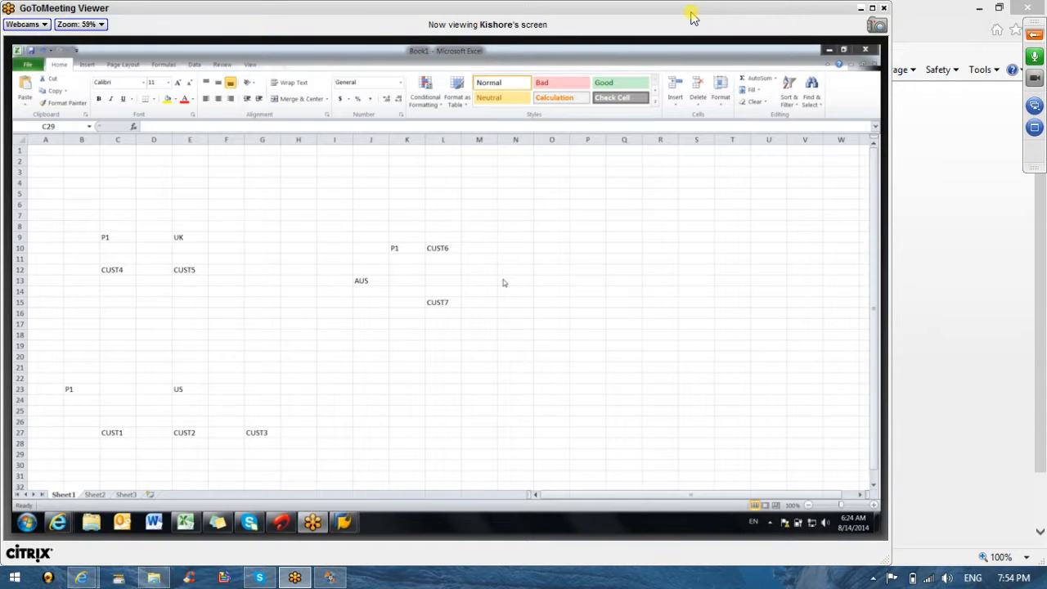
left_click(871, 10)
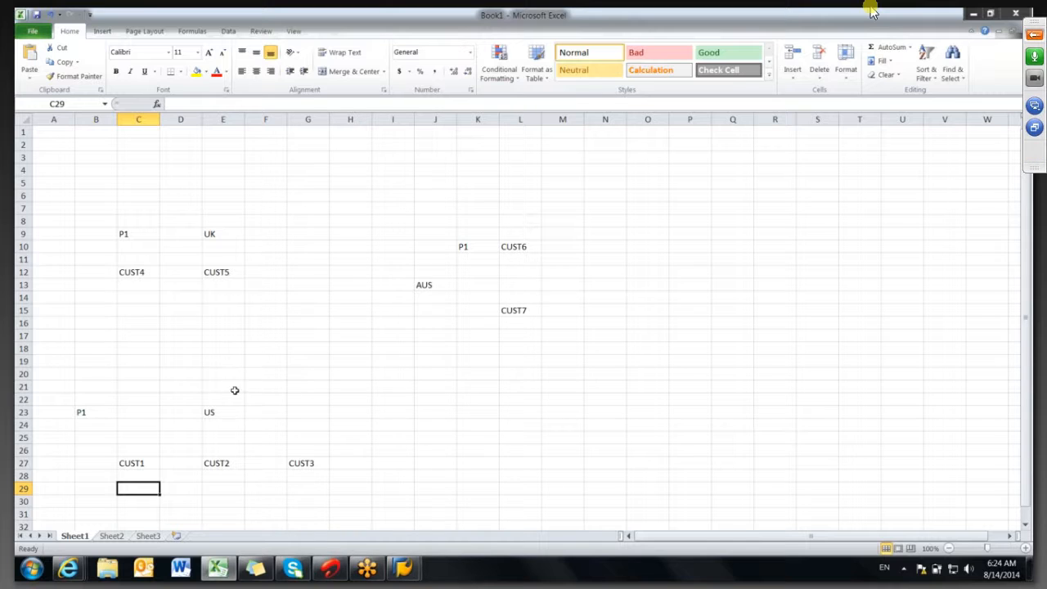
- Point out the location cells US, UK and AUS one after another on Sheet1
left_click(222, 415)
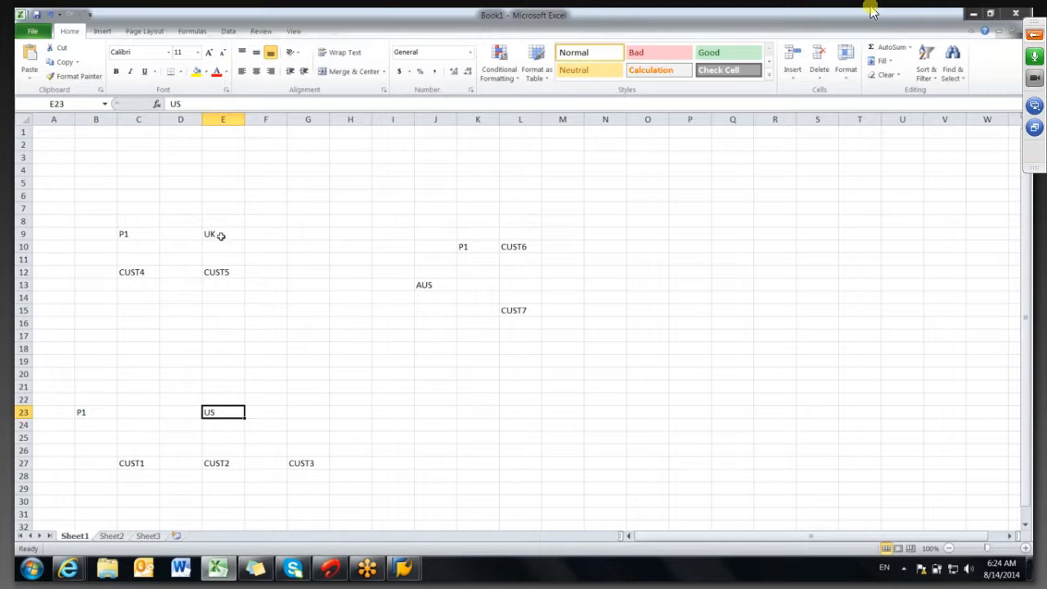
left_click(224, 236)
left_click(421, 287)
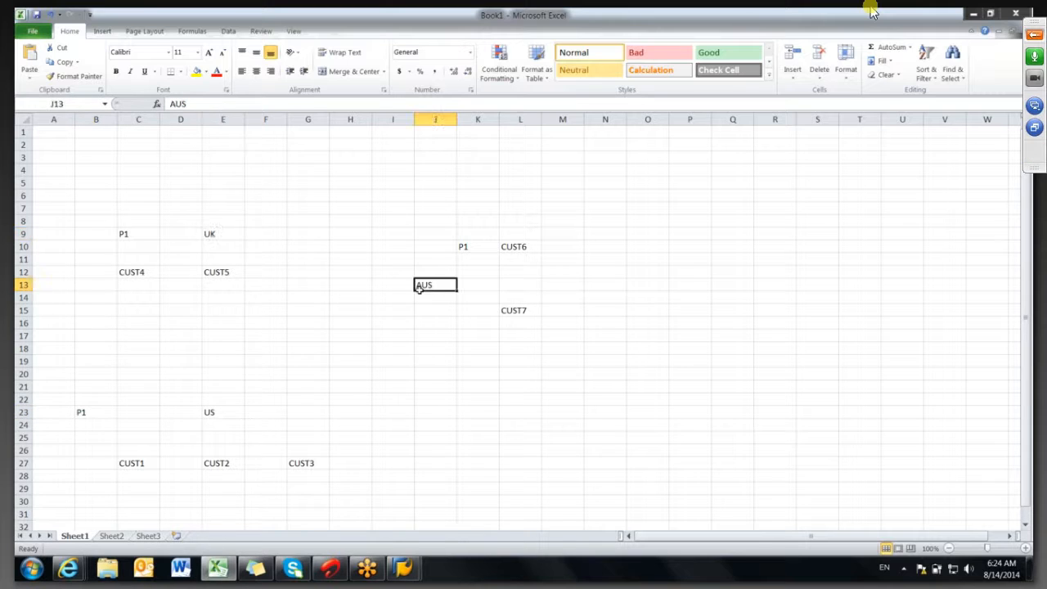
- Point out the customer cells CUST4 to CUST7, CUST3, CUST2 and CUST1, ending at product P1 beside the US location
left_click(144, 274)
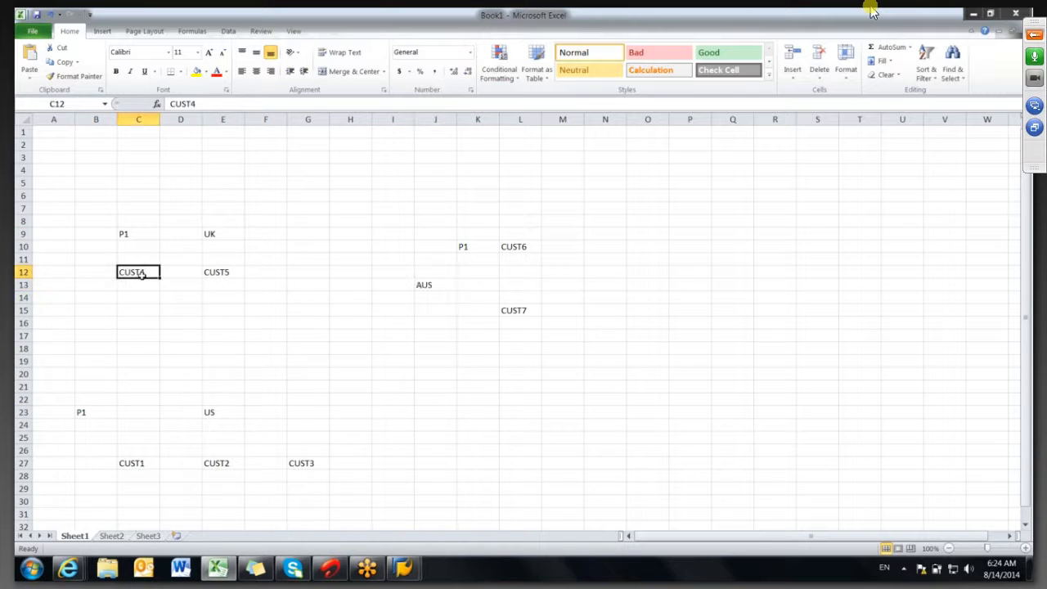
left_click(250, 270)
left_click(523, 245)
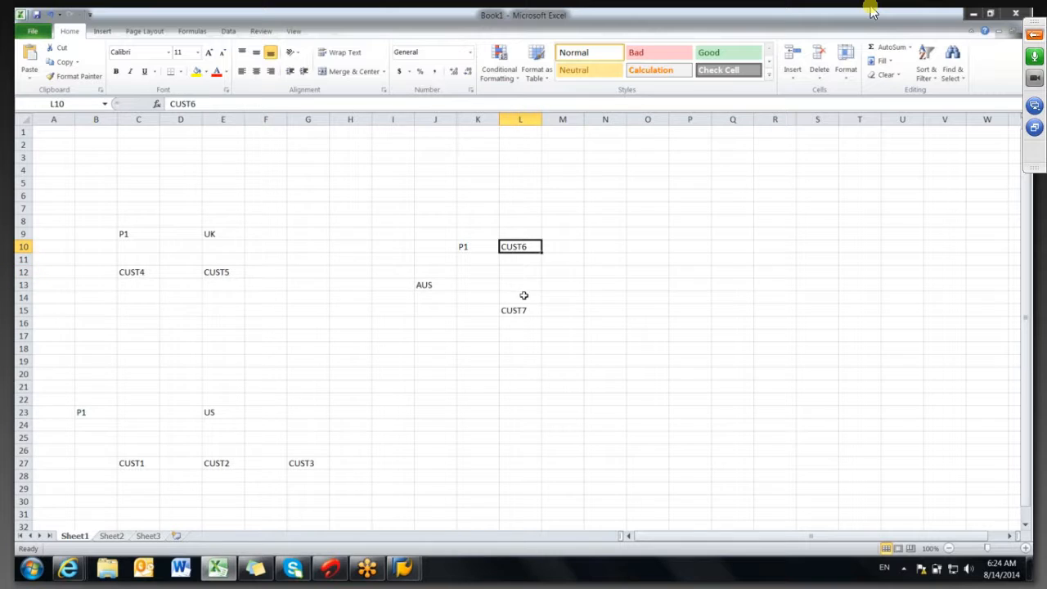
left_click(525, 309)
left_click(313, 467)
left_click(224, 466)
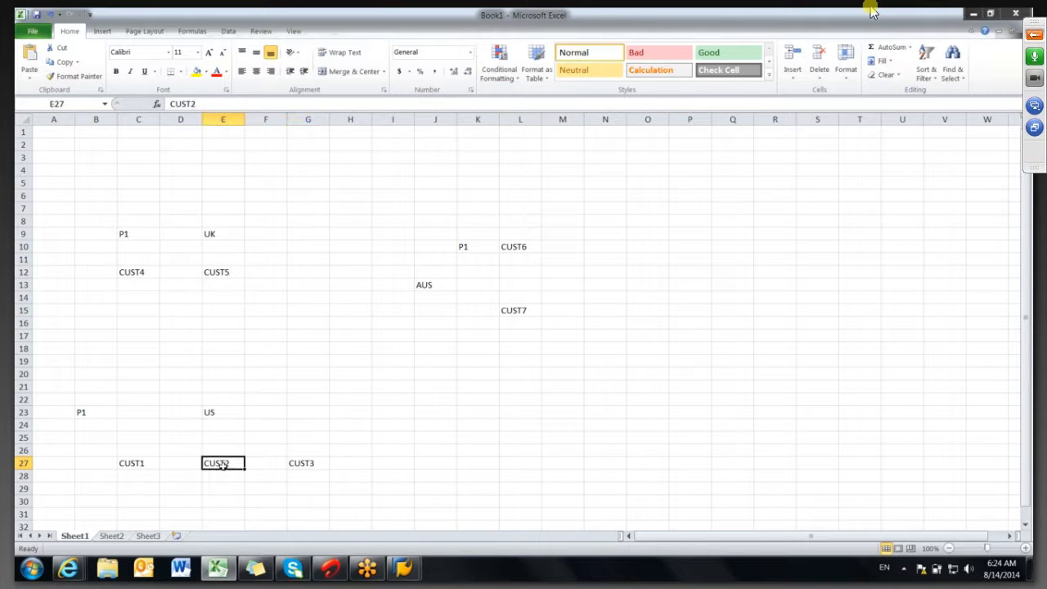
left_click(122, 466)
left_click(89, 413)
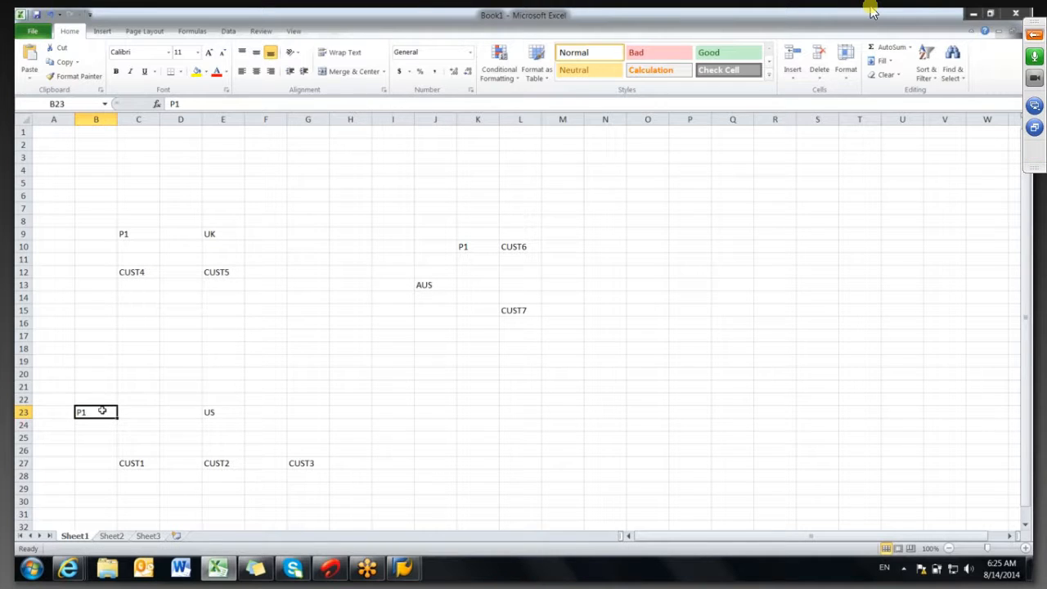
- Enter 100 in cell C30 below CUST1 and select cell E30 below CUST2
left_click(141, 497)
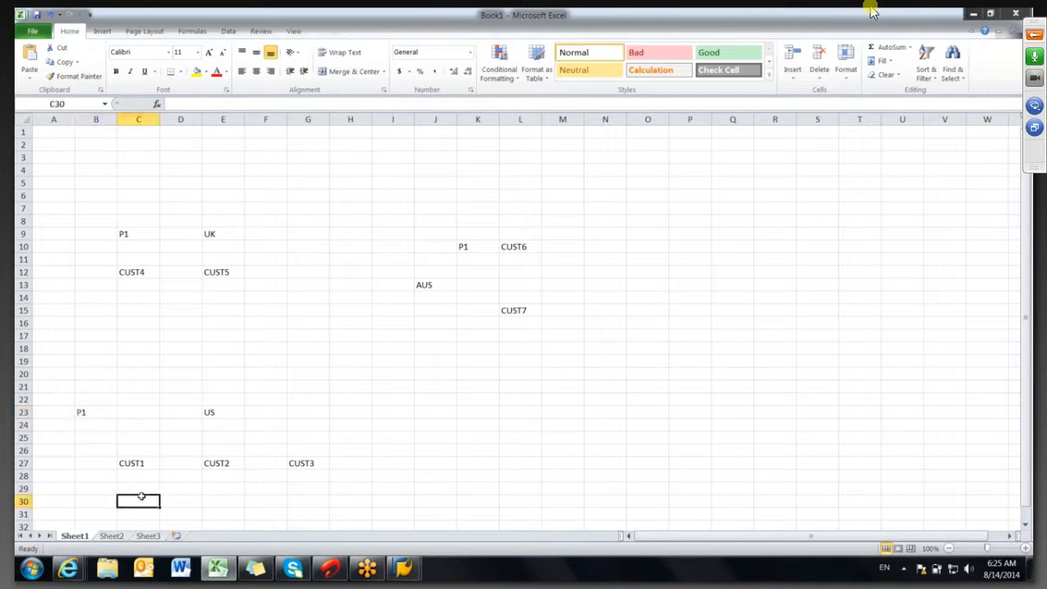
type("100")
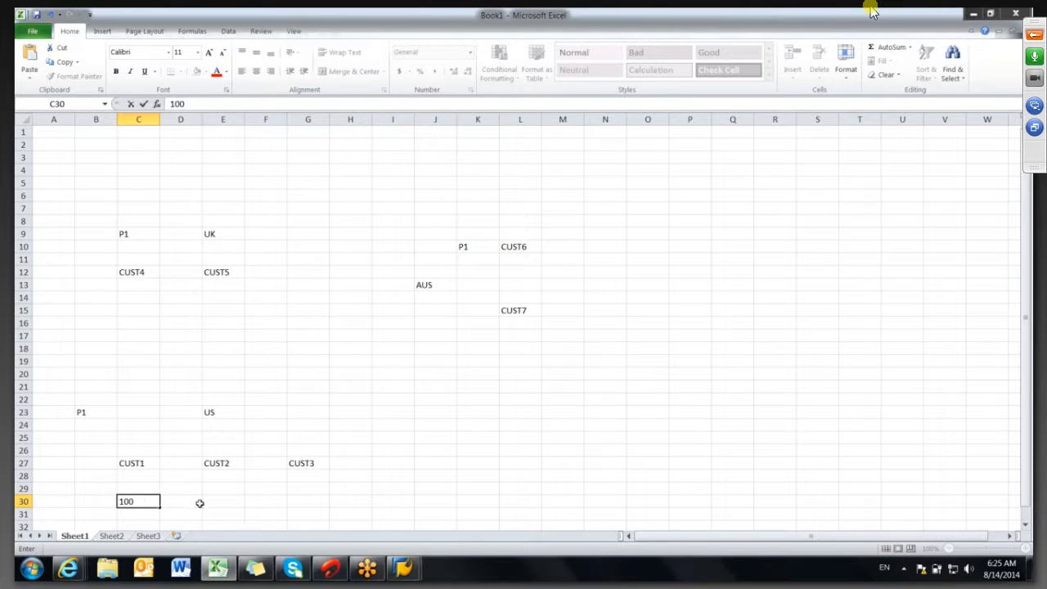
left_click(221, 501)
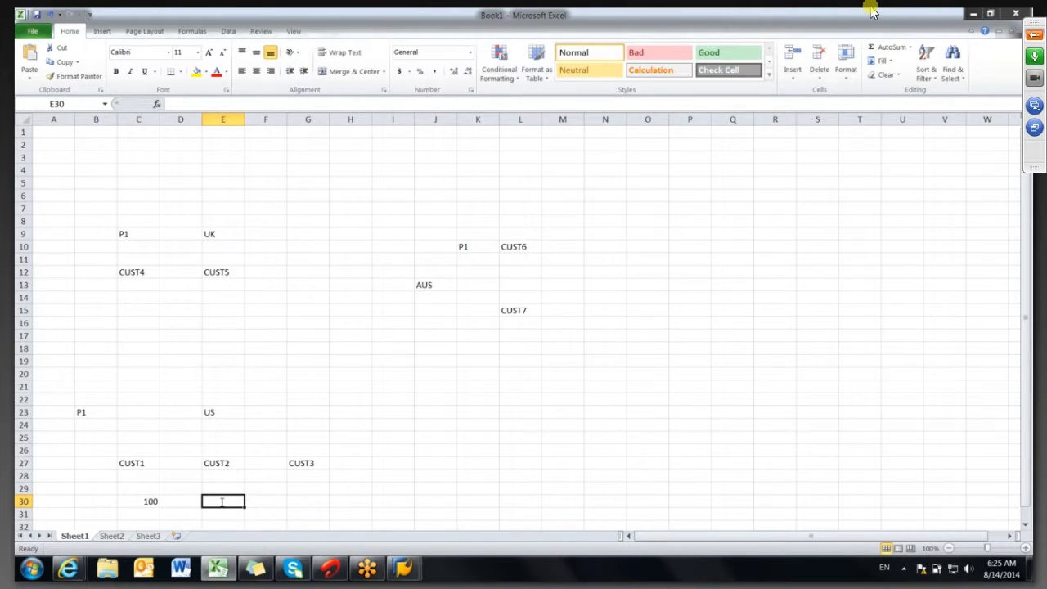
- Enter demand of 150 in E30 for CUST2 and 250 in G30 for CUST3, with the total 500 in E24 under US
type("150")
left_click(314, 501)
type("250")
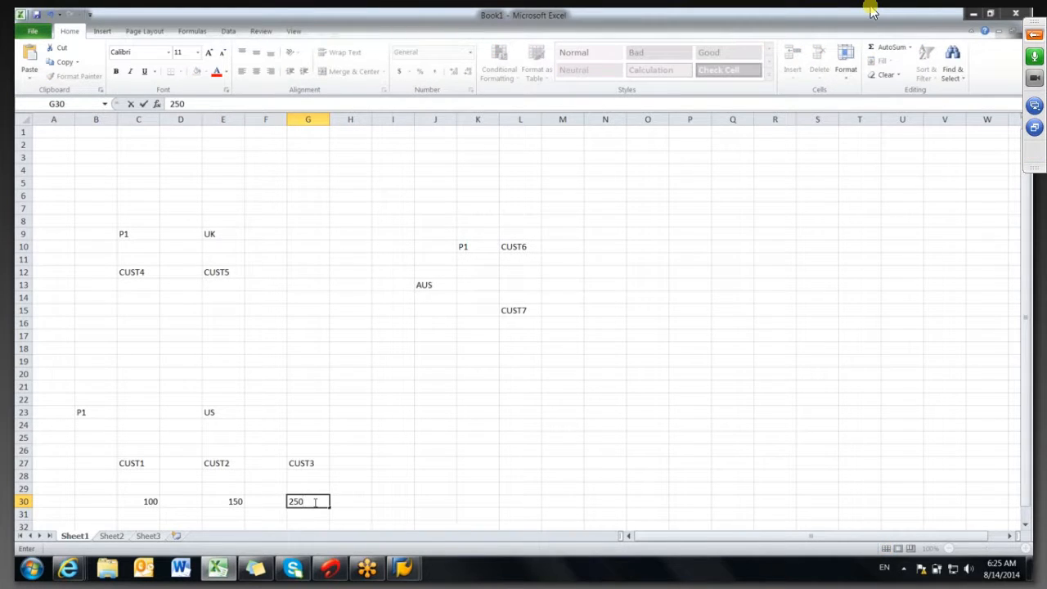
left_click(358, 499)
left_click_drag(315, 500, 148, 502)
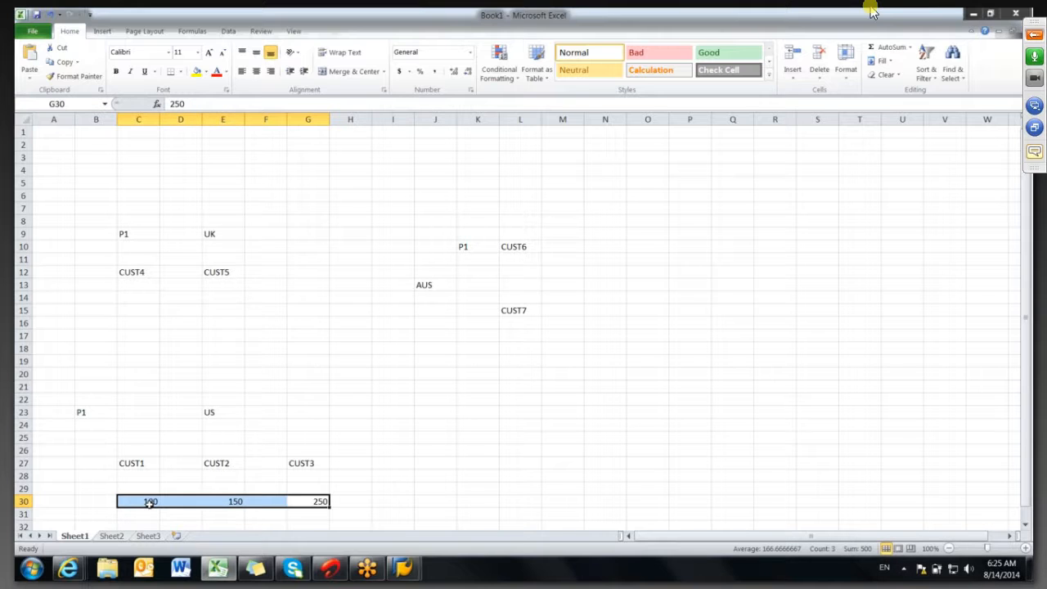
left_click(227, 423)
type("500")
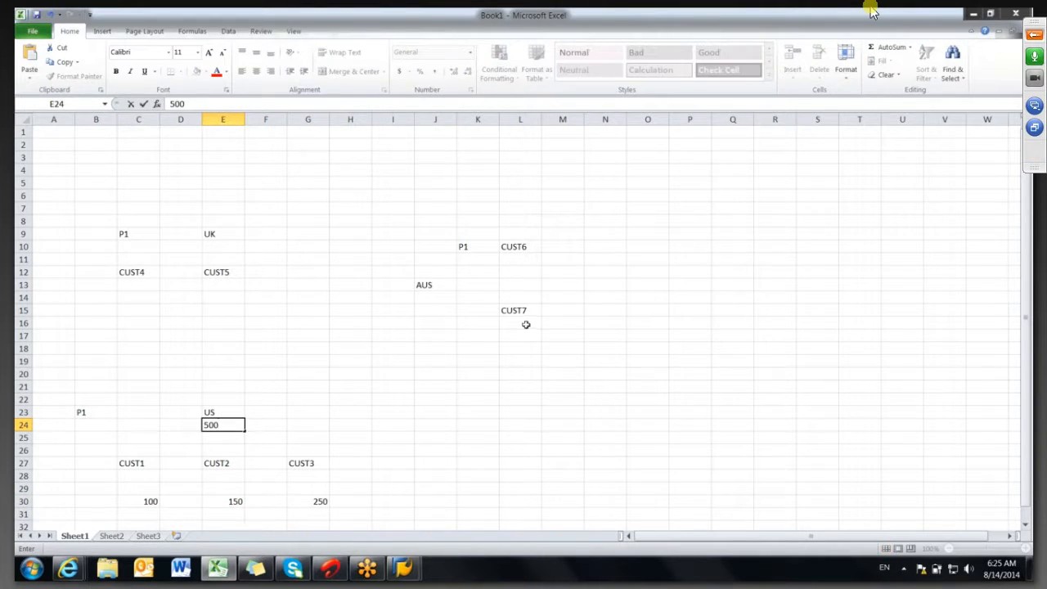
- Enter demand of 200 in M10 for CUST6 and 300 in M15 for CUST7, with the total 500 in I13 beside AUS
left_click(572, 247)
type("200")
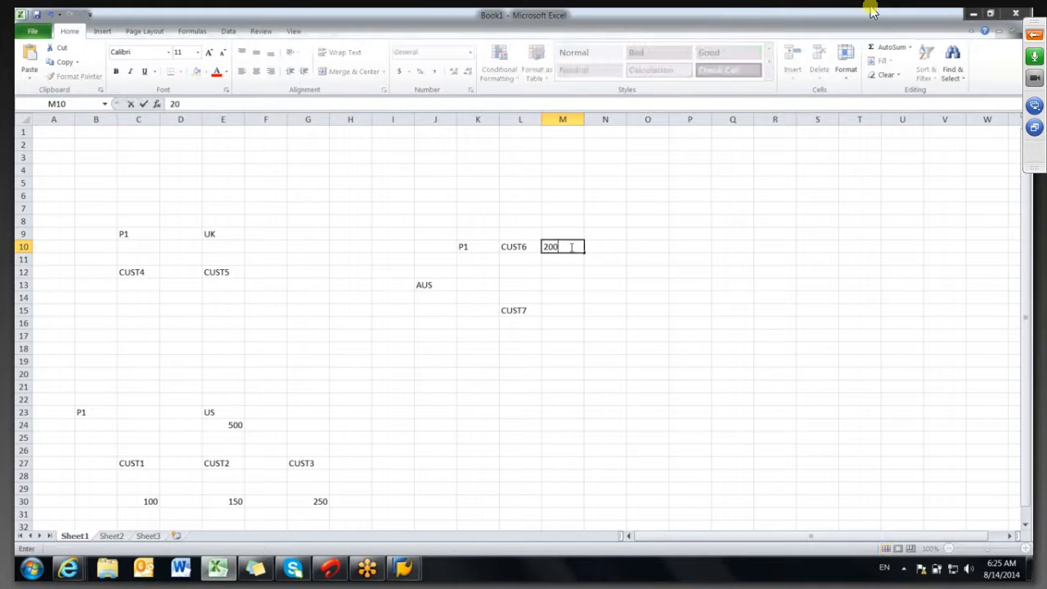
left_click(571, 309)
type("300")
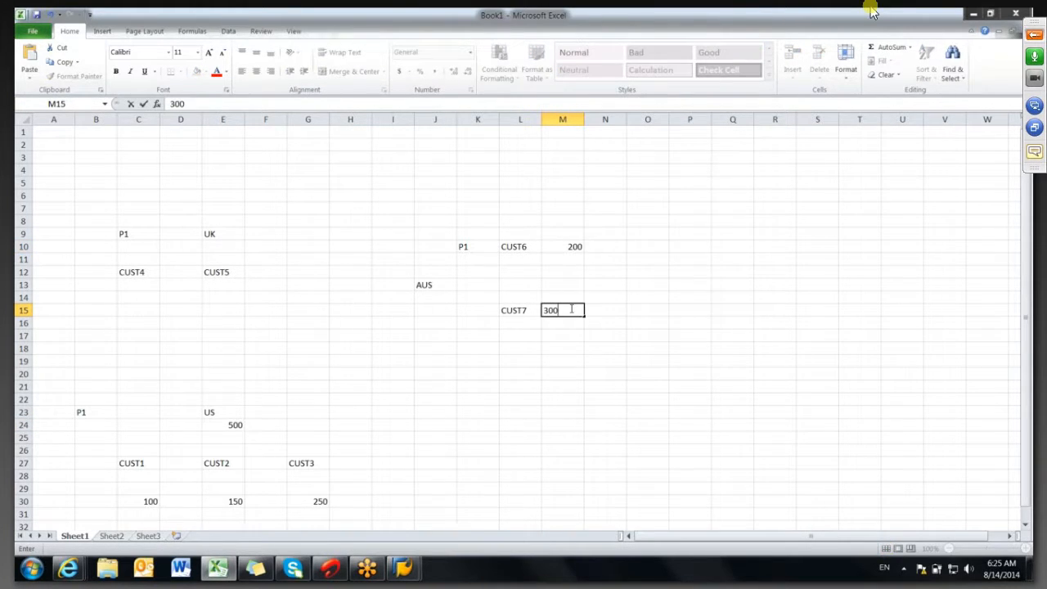
left_click(388, 281)
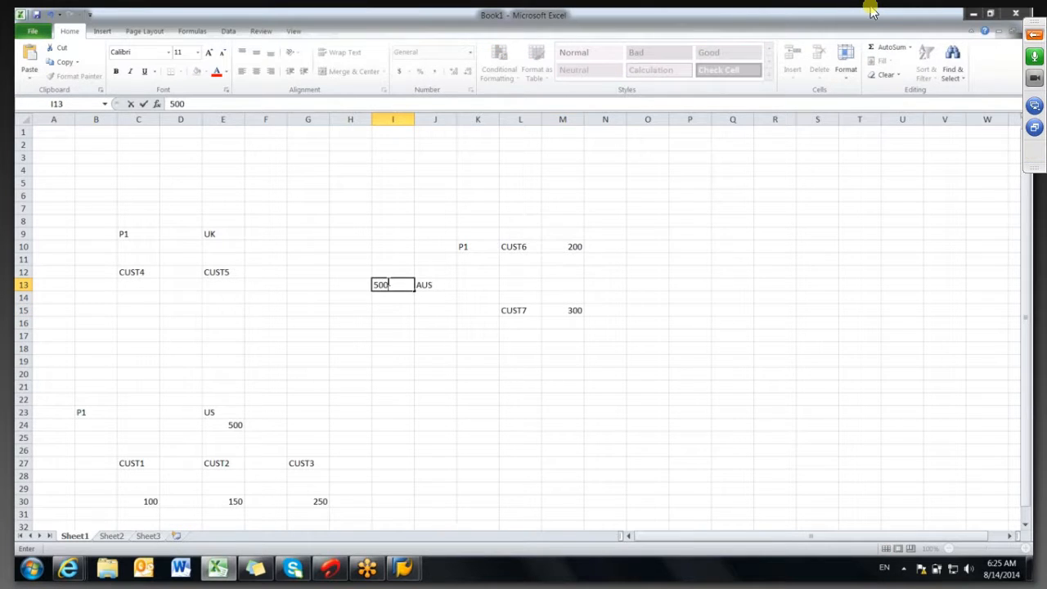
- Enter demand of 150 in C14 for CUST4 and 100 in E14 for CUST5, with the total 250 in F9 beside UK
left_click(133, 299)
type("150")
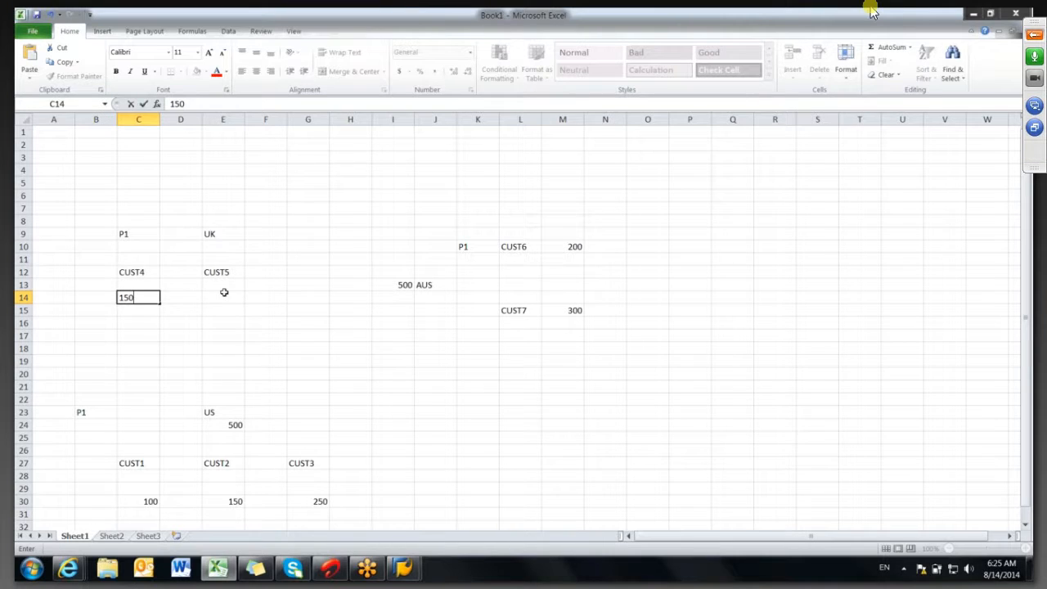
left_click(223, 292)
type("100")
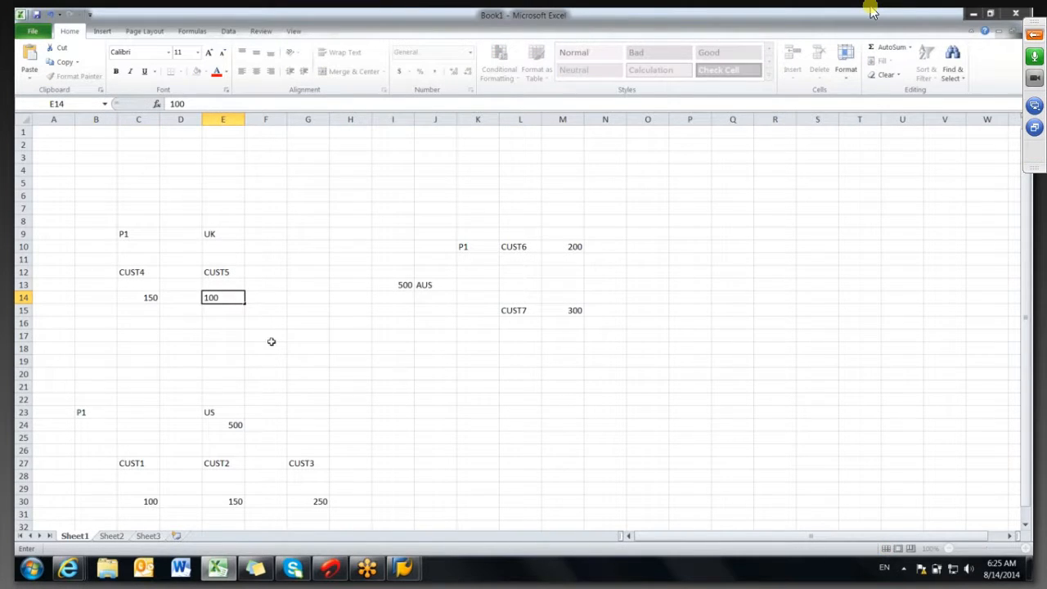
left_click(272, 338)
left_click(266, 234)
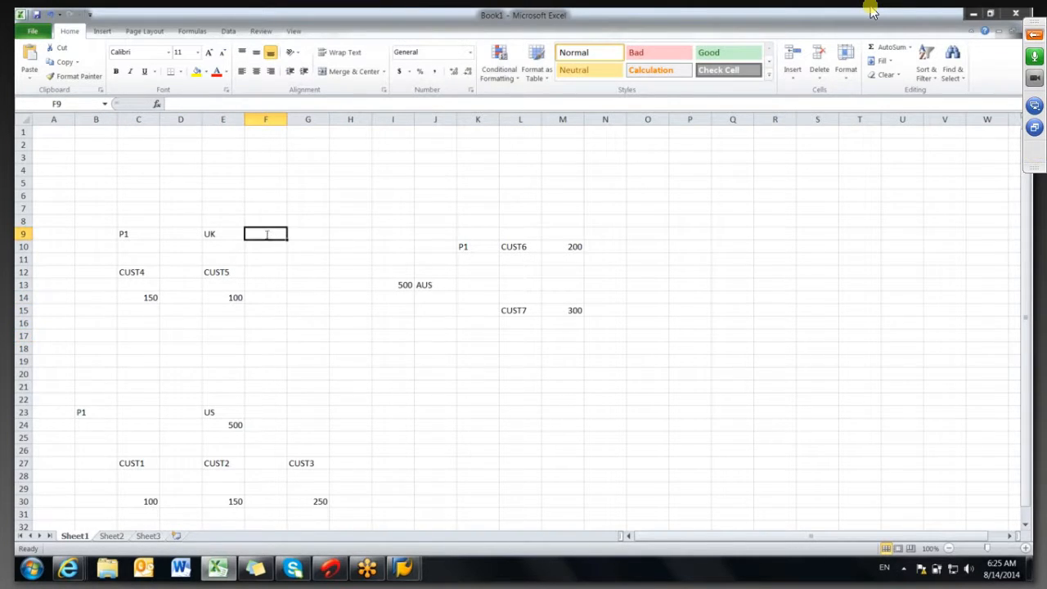
type("250")
left_click(358, 400)
- Label the US location as PRODUCTION in cell G23
left_click(237, 433)
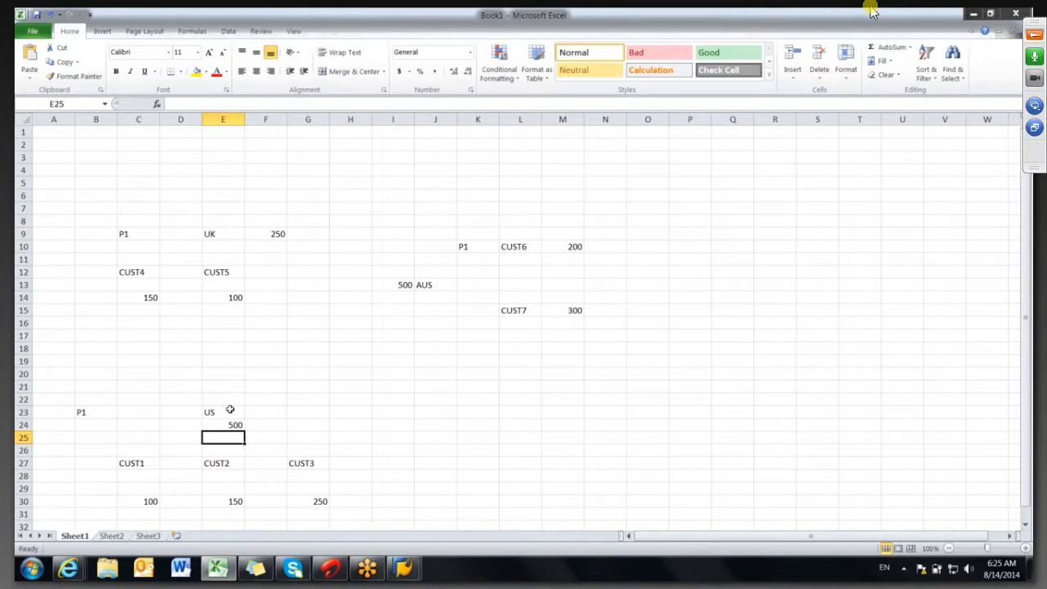
left_click(230, 409)
left_click(277, 412)
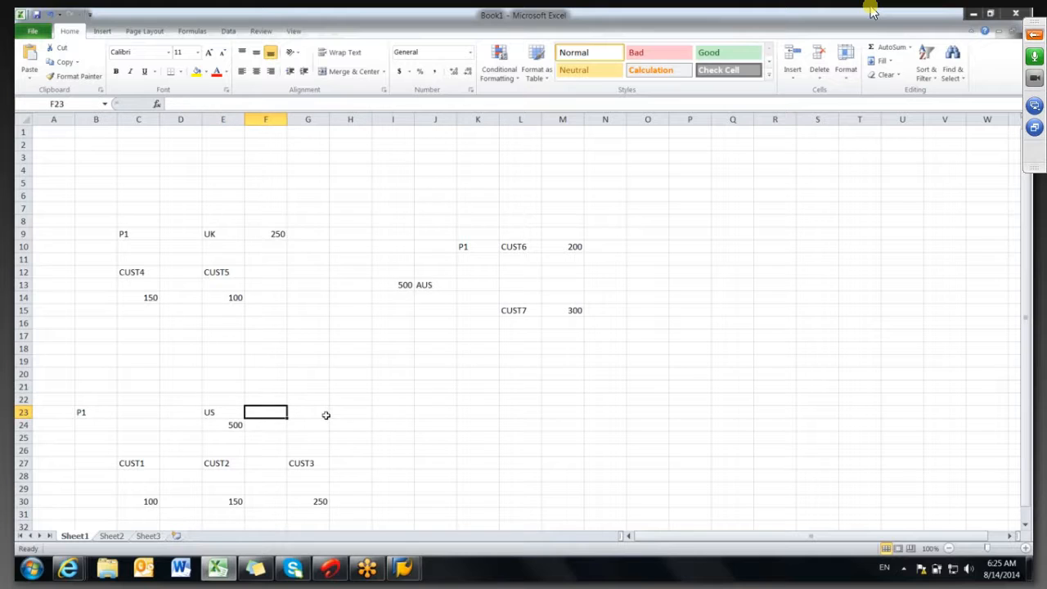
left_click(315, 413)
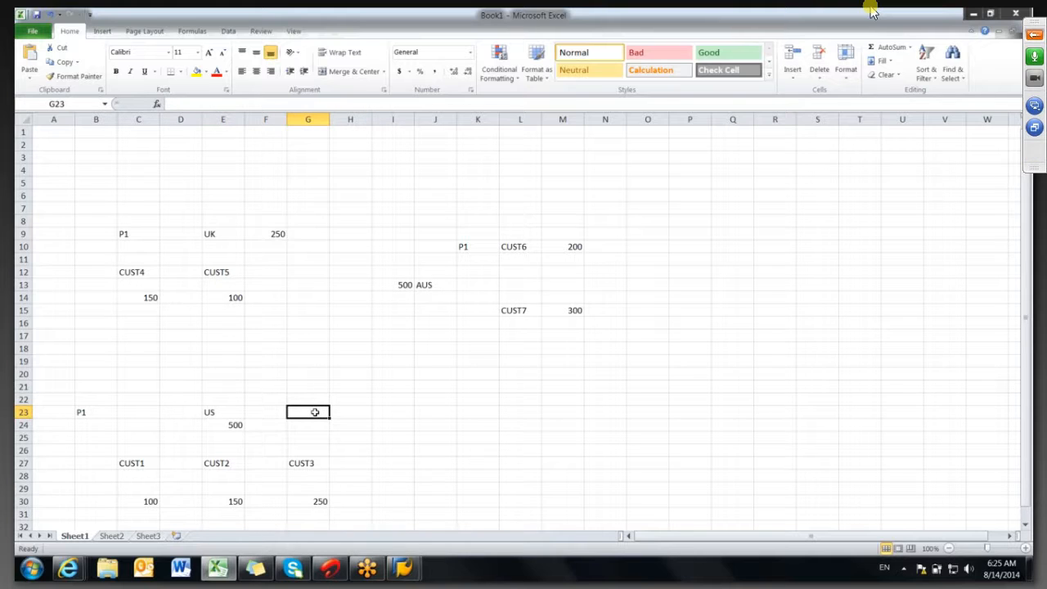
type("PRODUCTION")
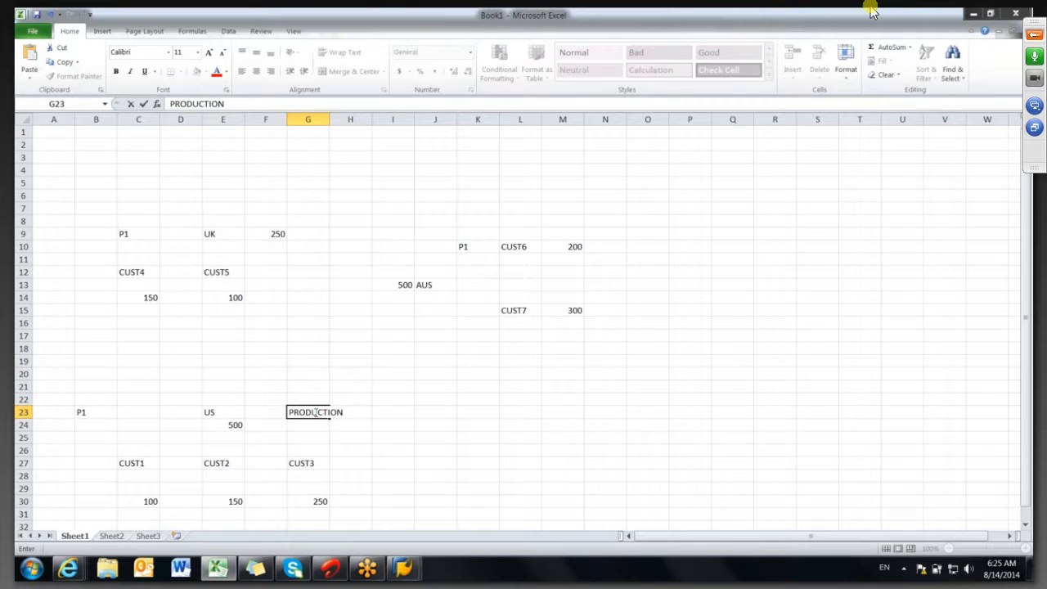
left_click(351, 423)
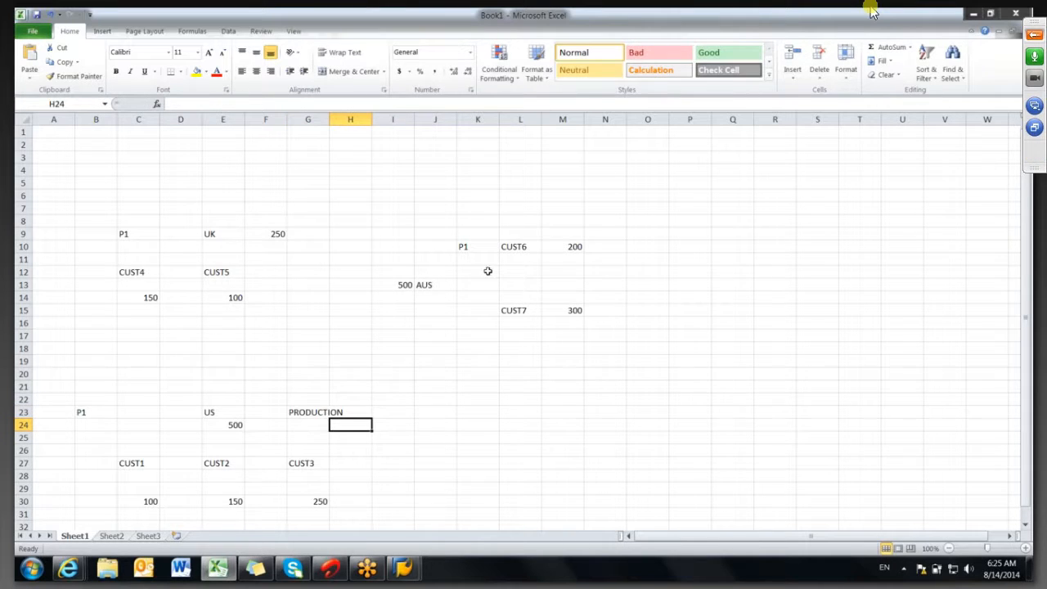
- Label the AUS and UK locations as WH in cell J15 below AUS and cell E7 above UK
left_click(425, 287)
left_click(221, 237)
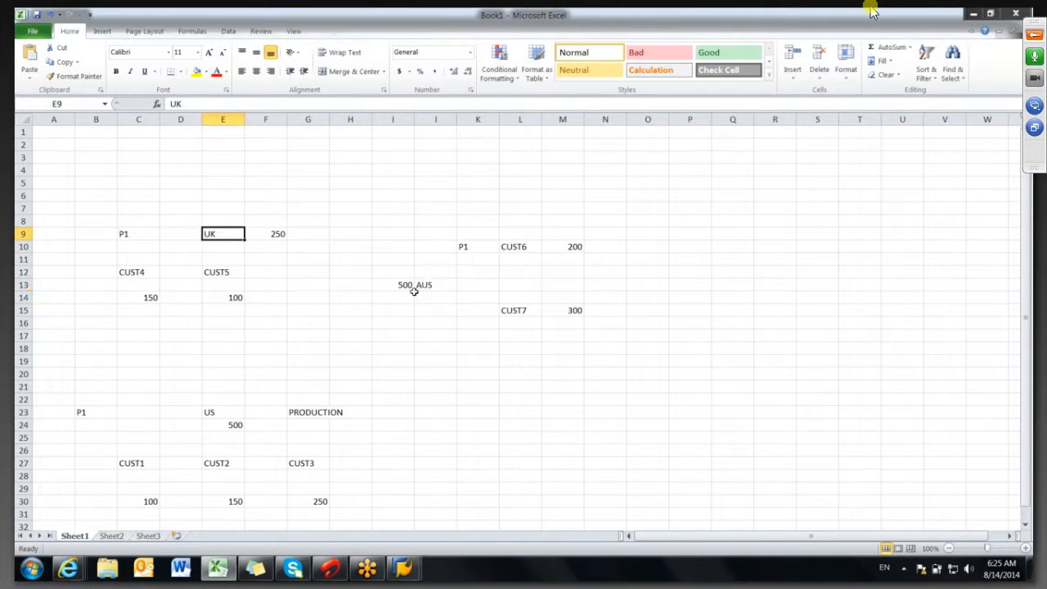
left_click(427, 309)
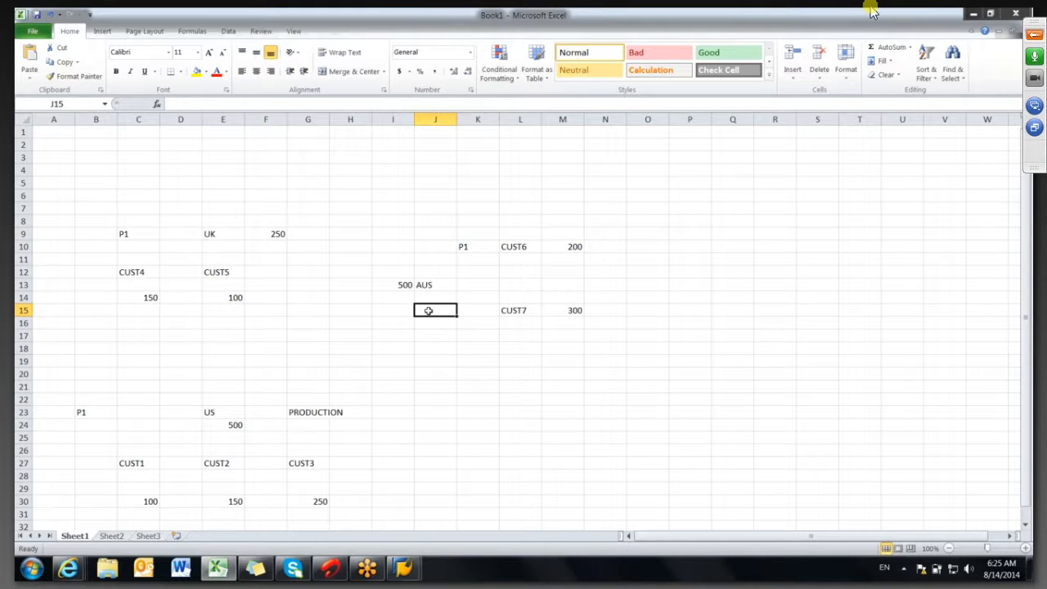
type("WH")
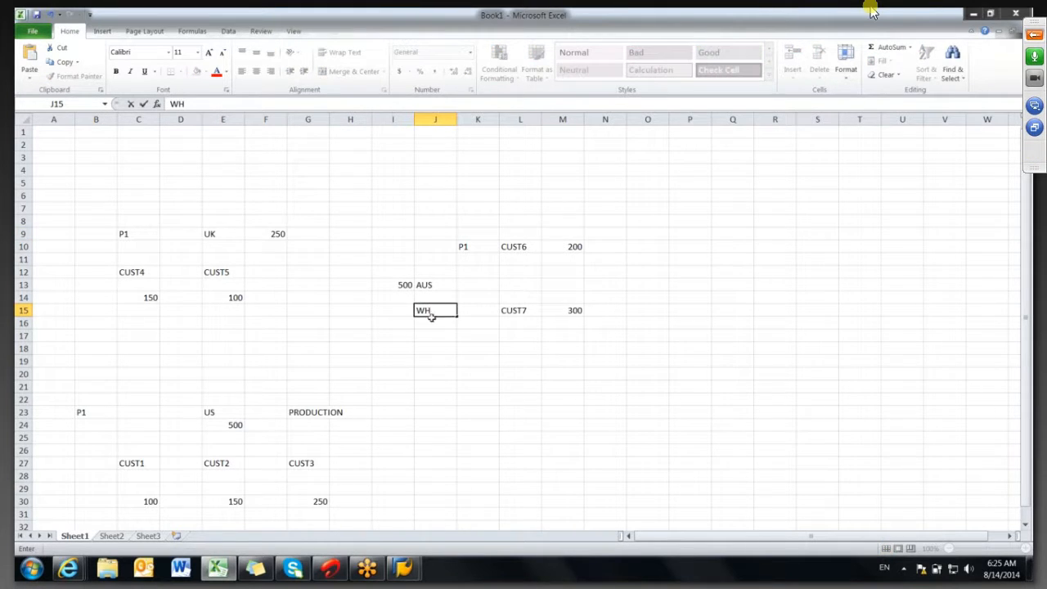
left_click(214, 220)
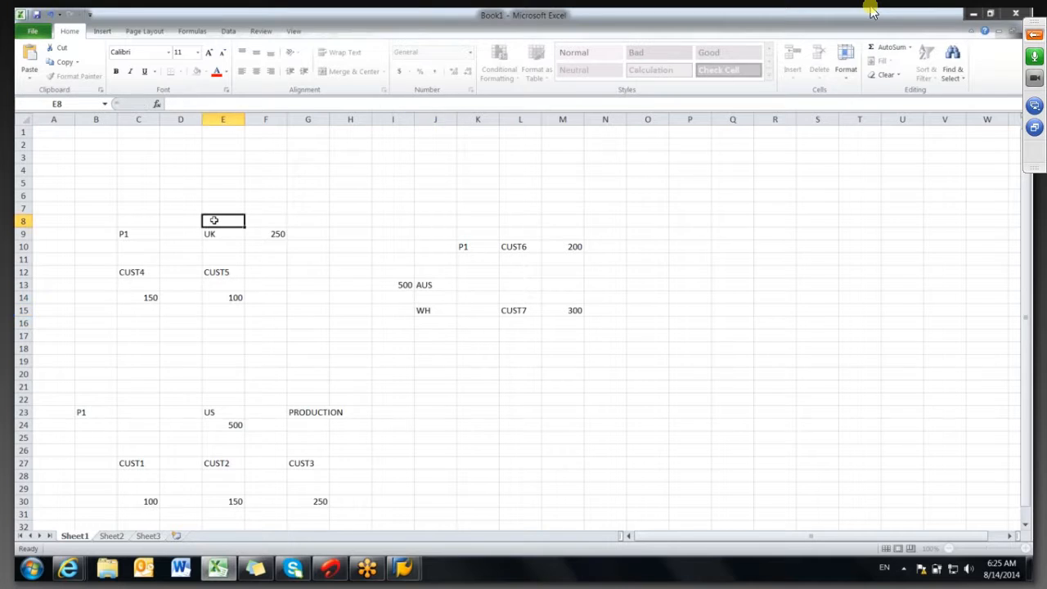
left_click(214, 208)
type("WH")
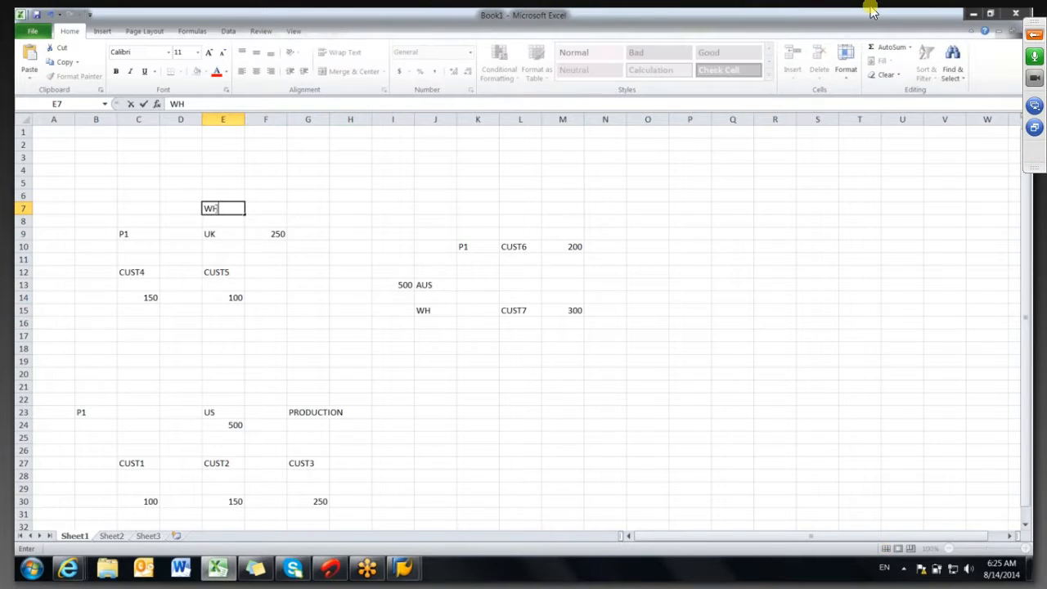
left_click(480, 446)
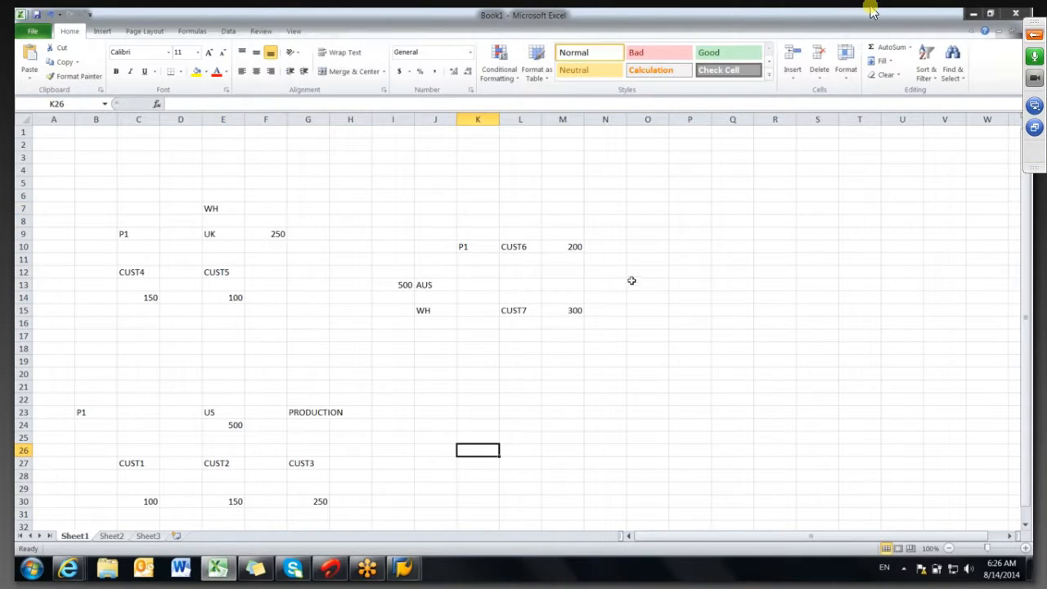
- Point out CUST6, CUST7, the AUS location with its total demand, and the US location one after another
left_click(534, 245)
left_click(524, 312)
left_click(419, 285)
left_click(407, 284)
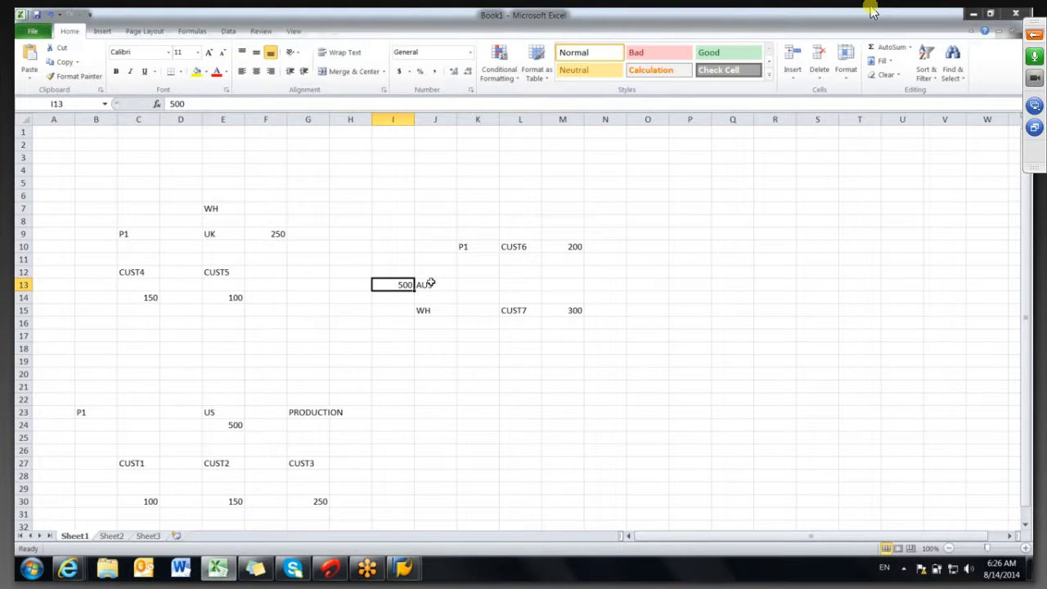
left_click(225, 411)
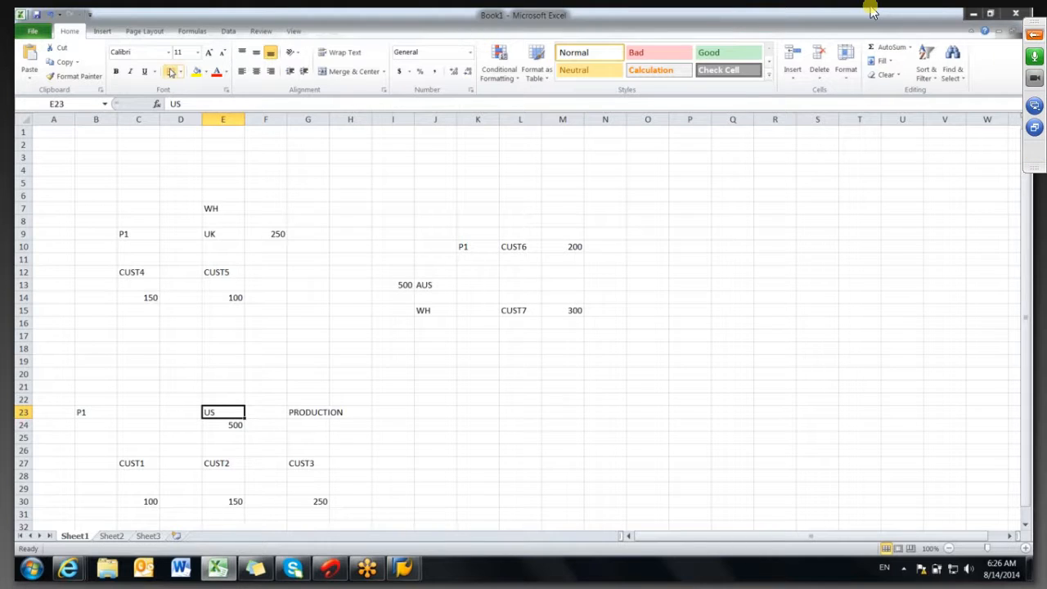
- Draw double-headed arrows from AUS to US, about 1.75" high by 2.8" wide, and from UK to US, about 2.57" high by 0.13" wide
left_click(101, 31)
left_click(148, 61)
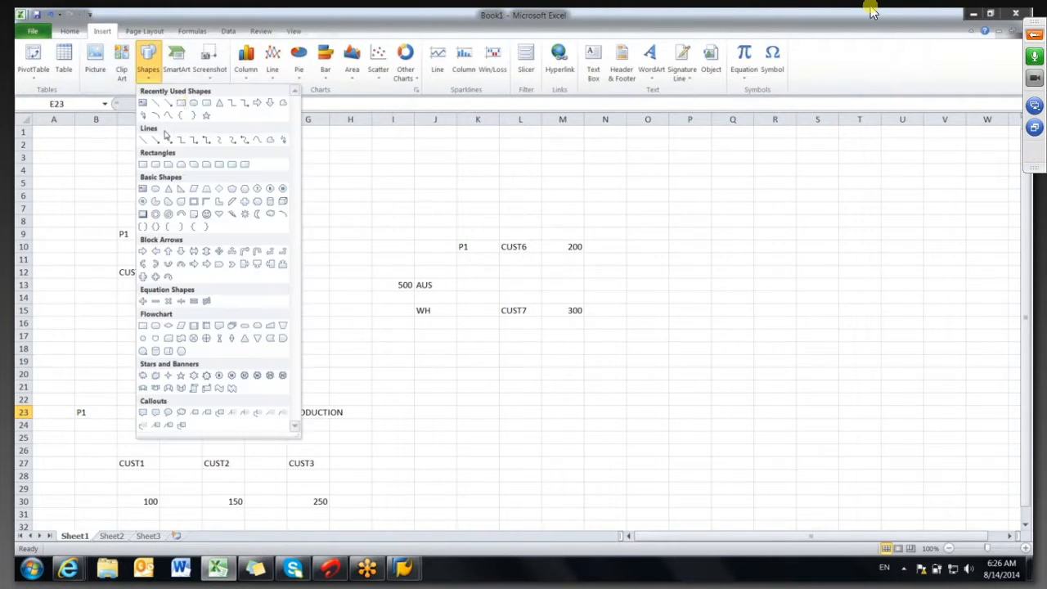
left_click(167, 140)
left_click_drag(411, 292, 233, 402)
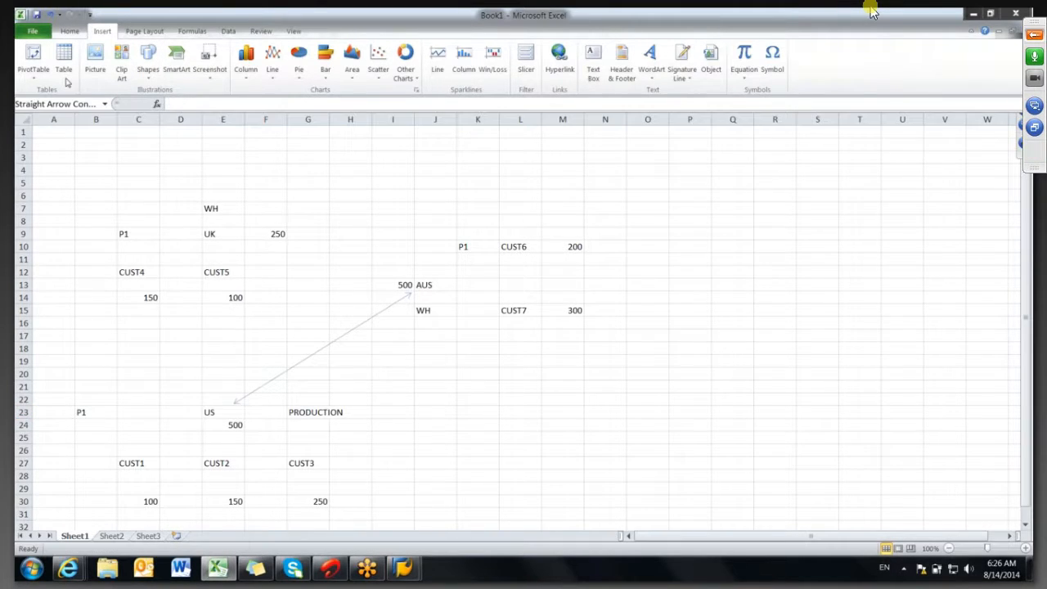
left_click(24, 49)
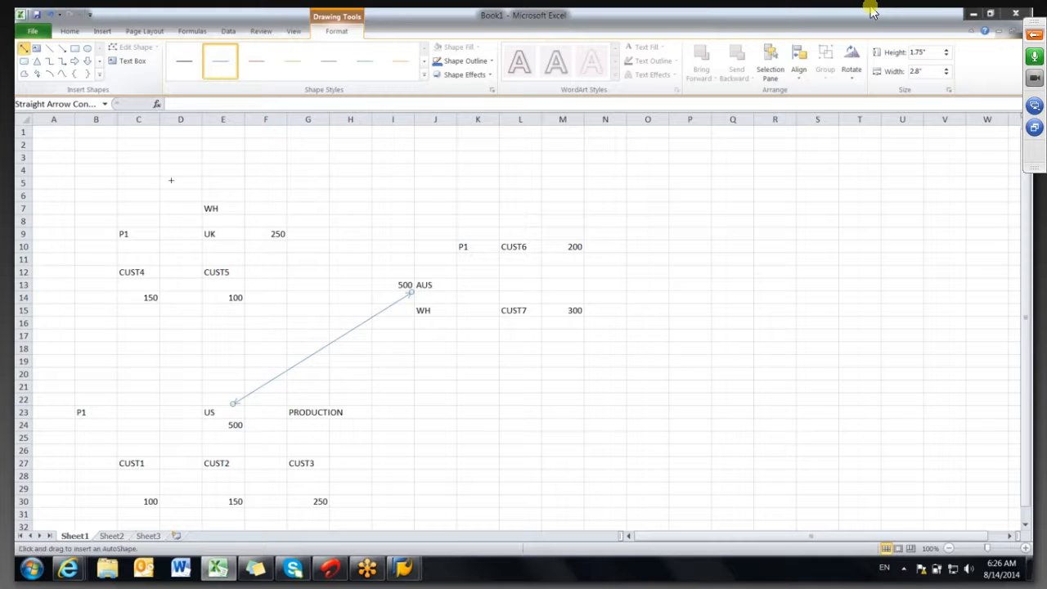
left_click_drag(205, 238, 213, 403)
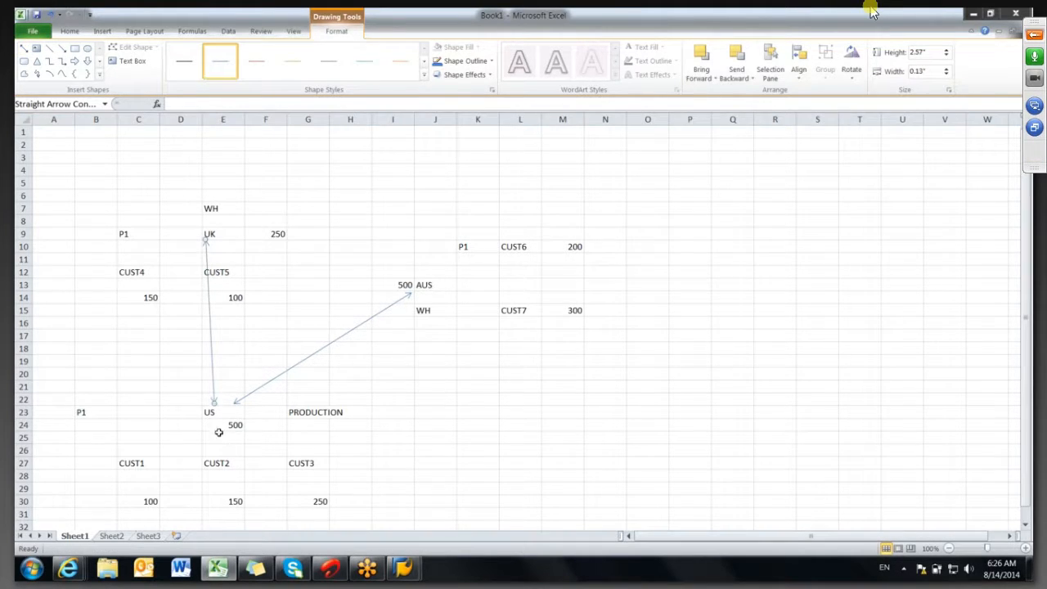
- Enter the combined demand 500+250+500 as text in cell E22 above US, and point out that cell and the US cell
left_click(234, 427)
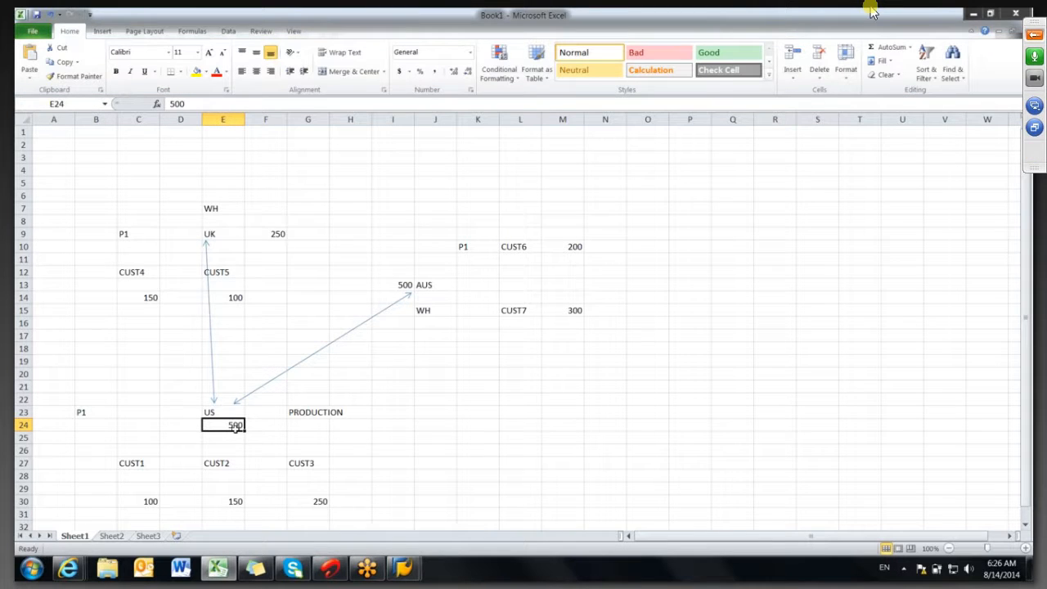
left_click(225, 401)
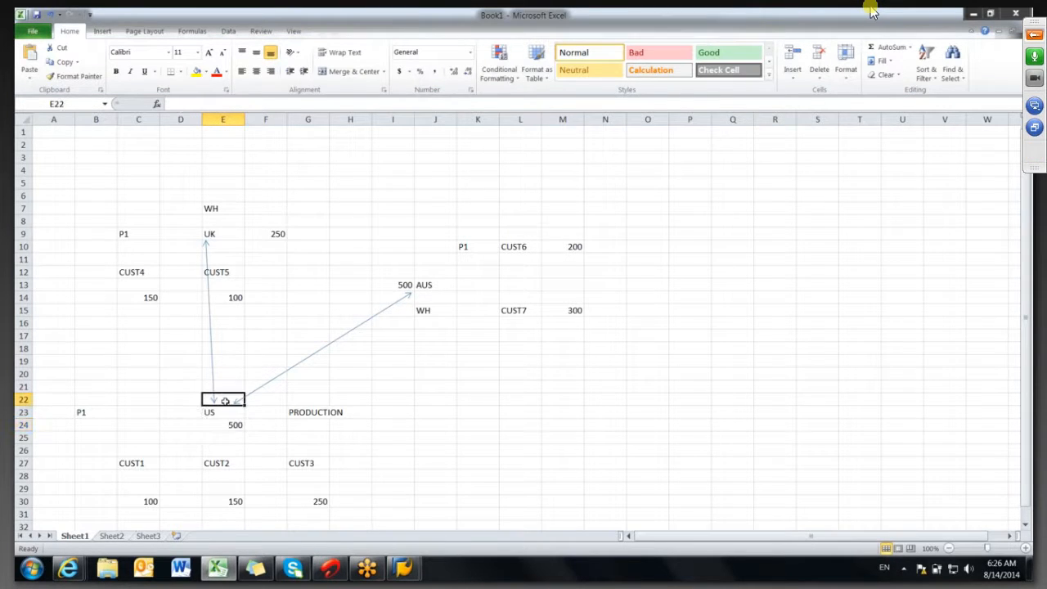
type("500")
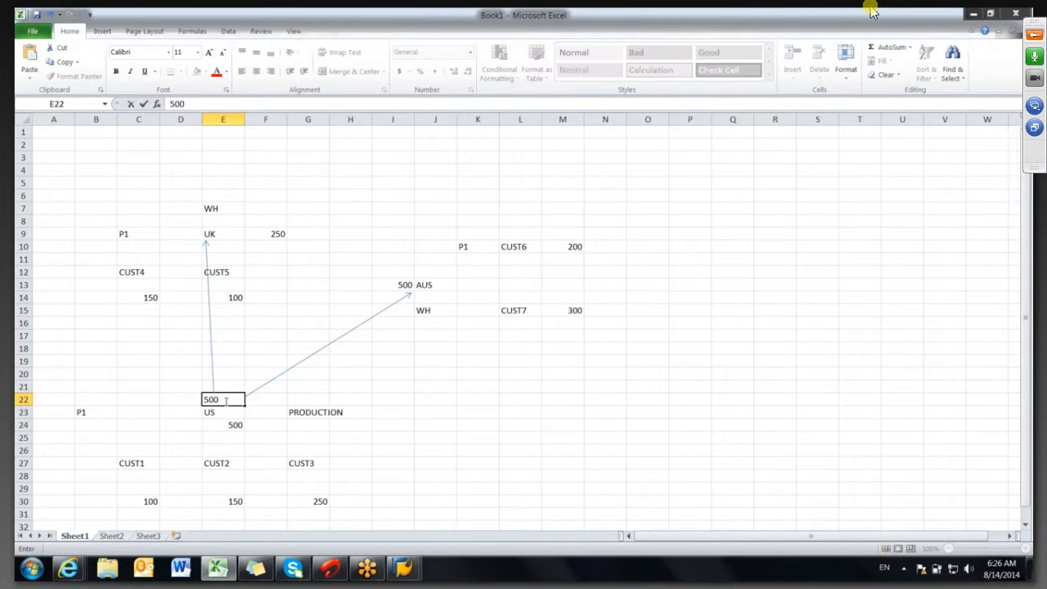
type("+250+500")
left_click(544, 374)
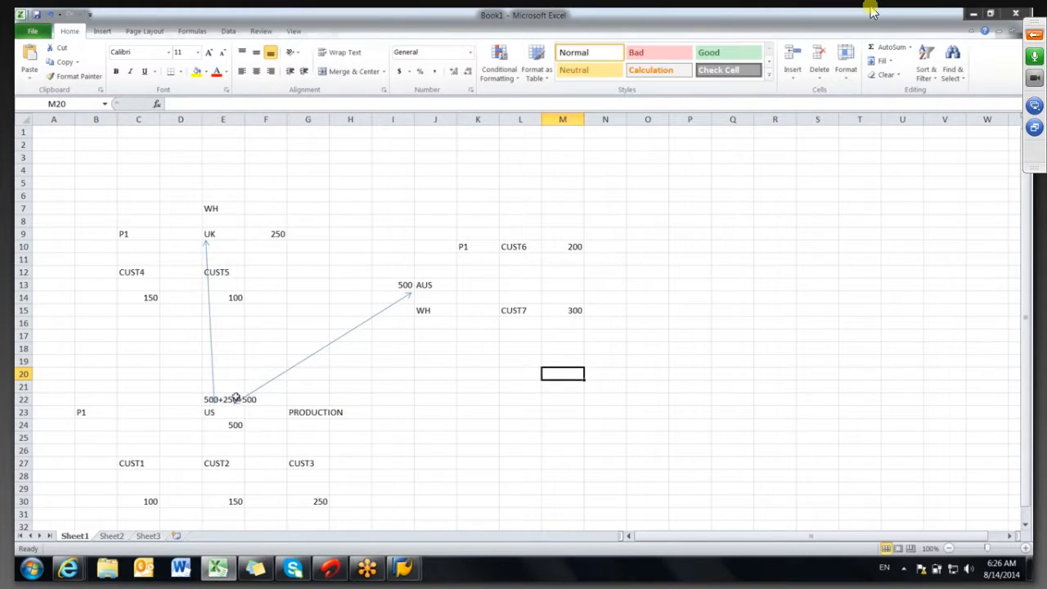
left_click(236, 398)
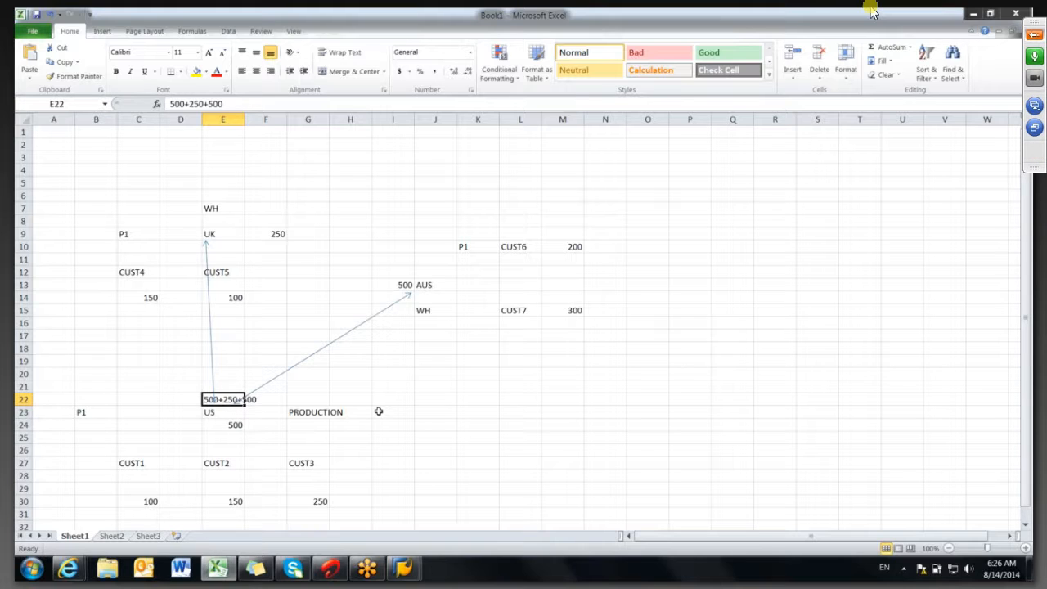
left_click(228, 417)
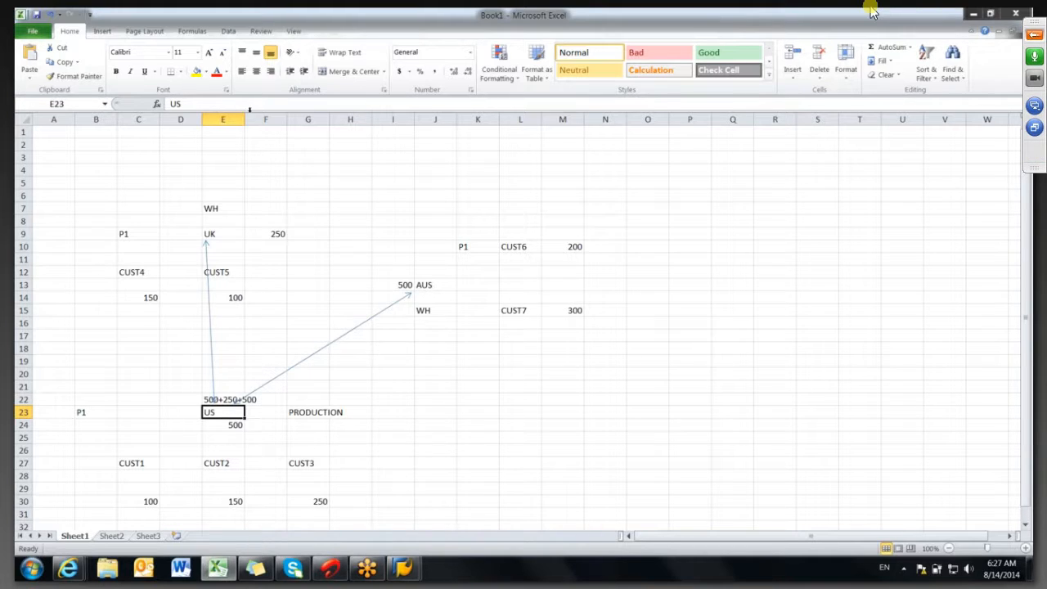
- Draw double-headed arrows about 0.42" high by 0.19" wide from CUST1 and CUST2 down to their demand quantities in row 30
left_click(102, 31)
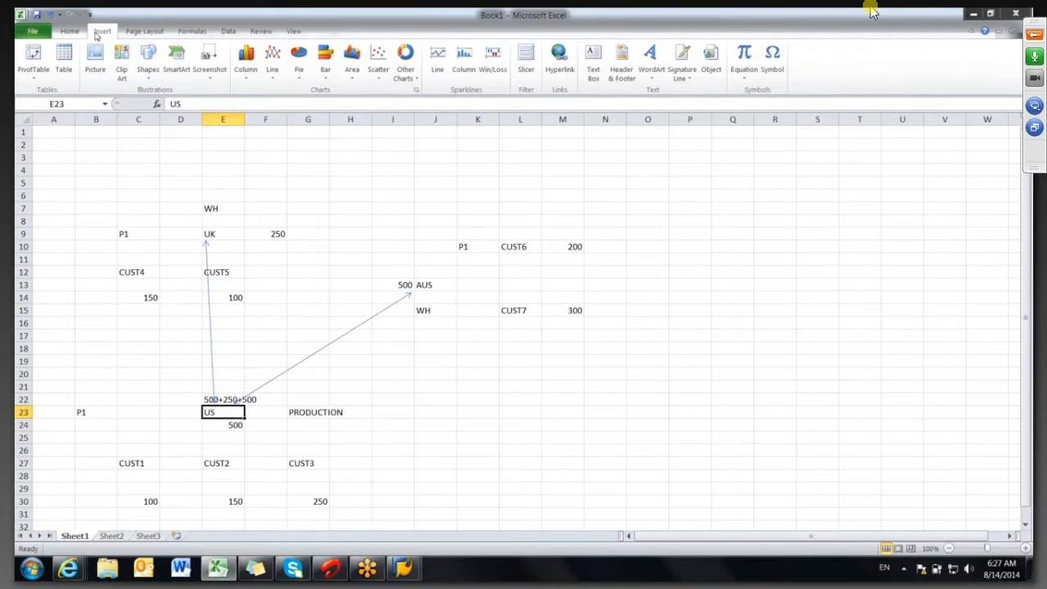
left_click(150, 72)
left_click_drag(136, 470, 149, 495)
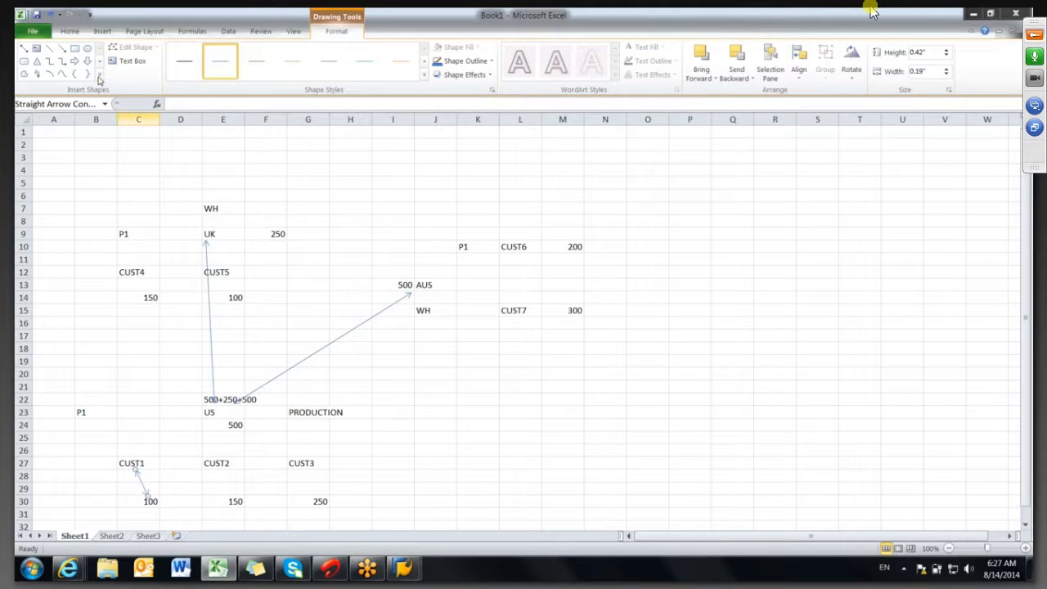
left_click(74, 62)
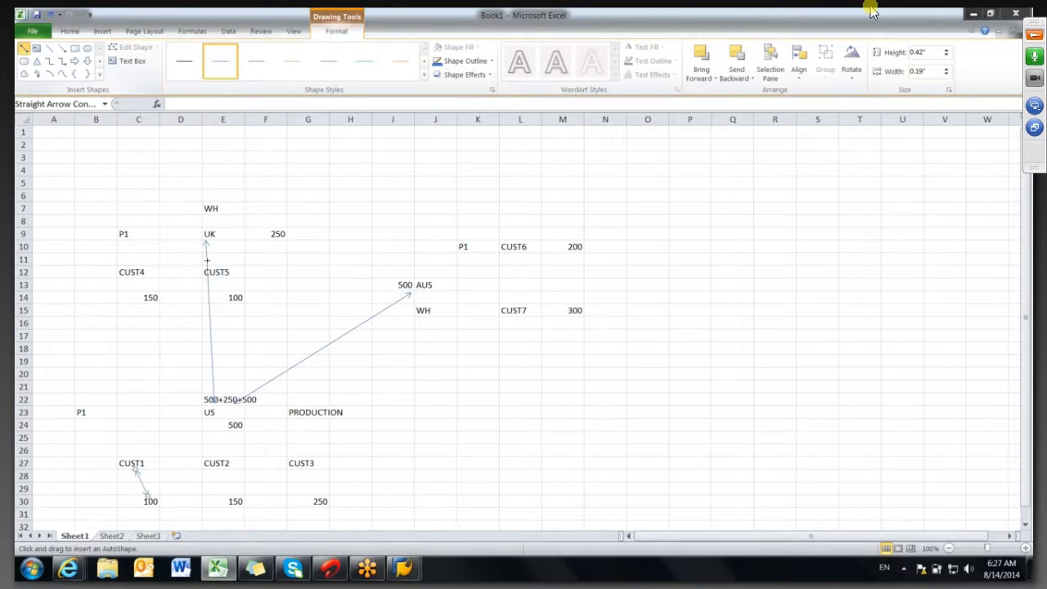
left_click_drag(228, 477, 235, 495)
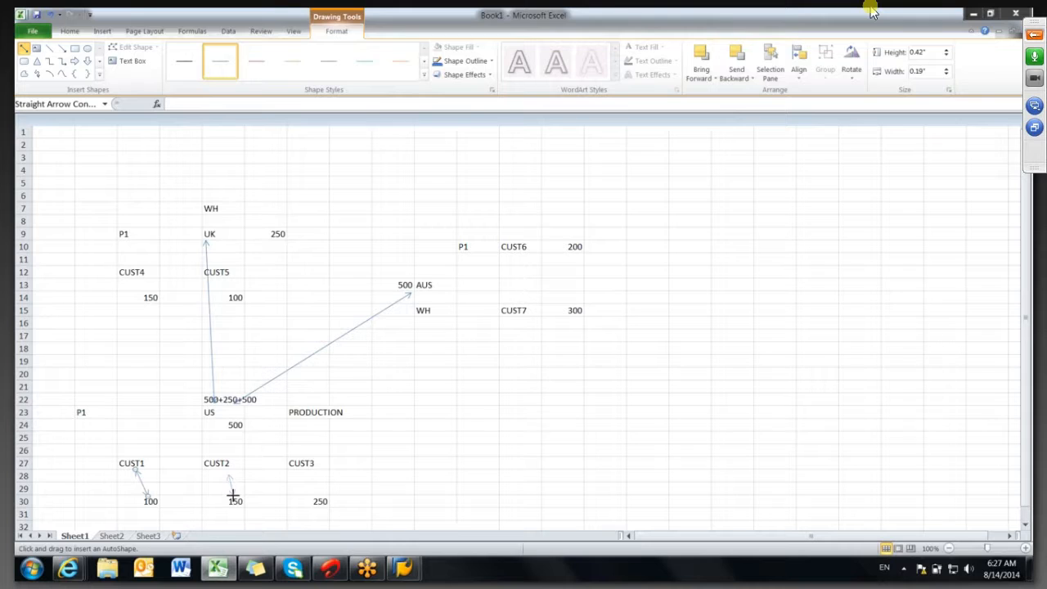
- Draw double-headed arrows linking CUST1, CUST2 and CUST3 to US, the CUST1 arrow about 0.6" high by 1.02" wide
left_click(23, 48)
left_click_drag(140, 459, 205, 418)
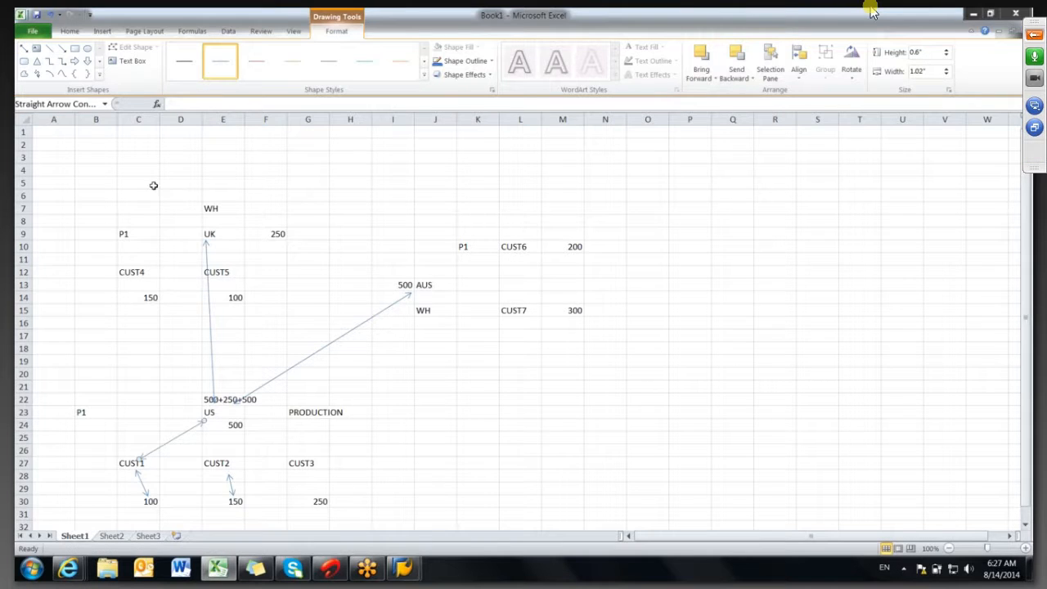
left_click(25, 49)
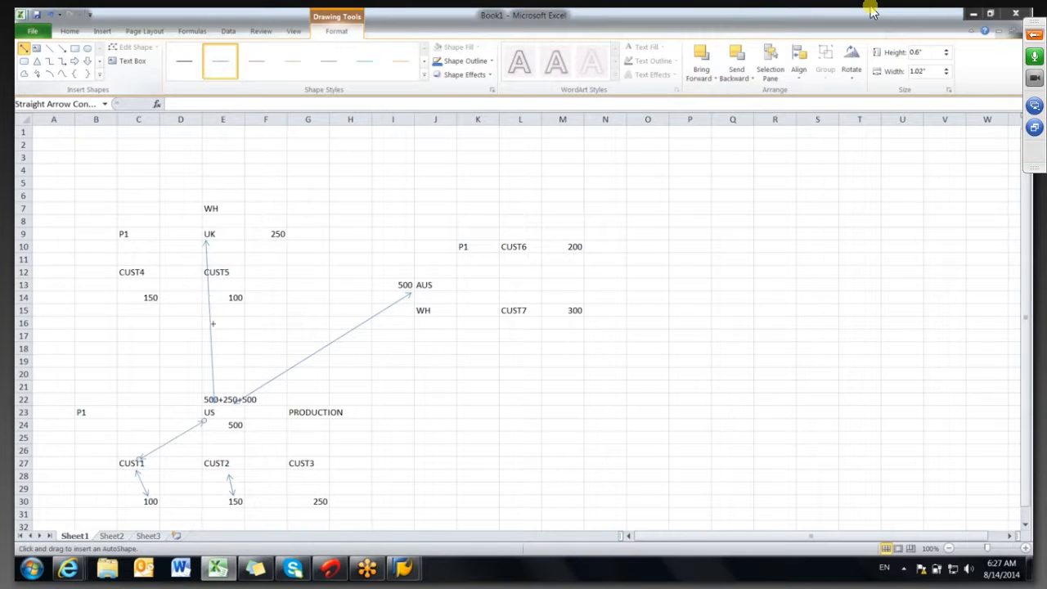
left_click_drag(216, 454, 208, 420)
left_click(25, 49)
left_click_drag(292, 452, 212, 421)
- Draw double-headed arrows linking CUST4 and CUST5 to UK, and CUST6 to AUS, the last about 0.52" high by 1.12" wide
left_click(25, 49)
left_click_drag(144, 262, 202, 242)
left_click(25, 49)
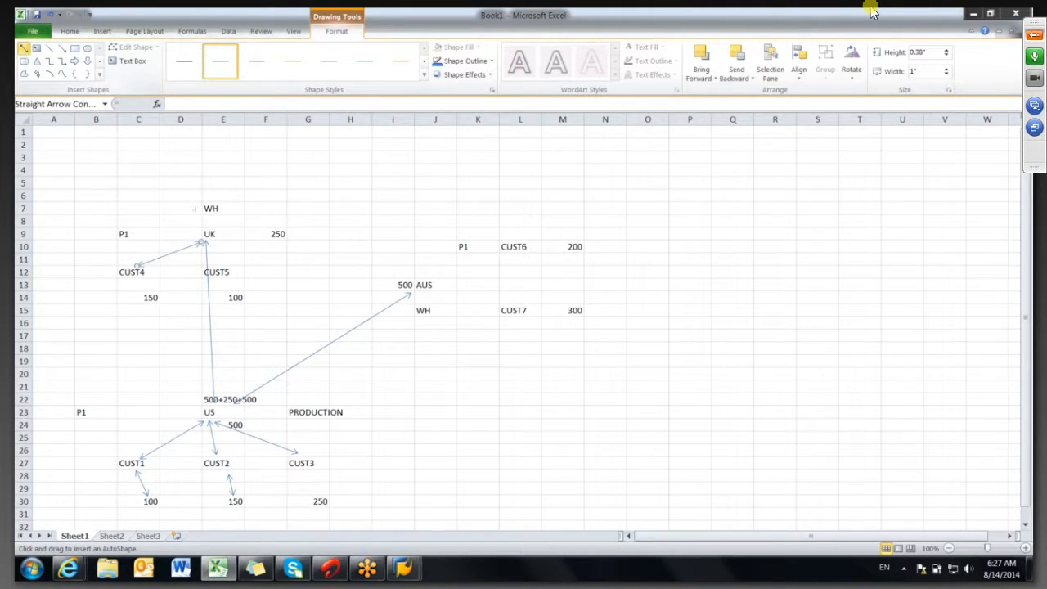
left_click_drag(215, 240, 227, 264)
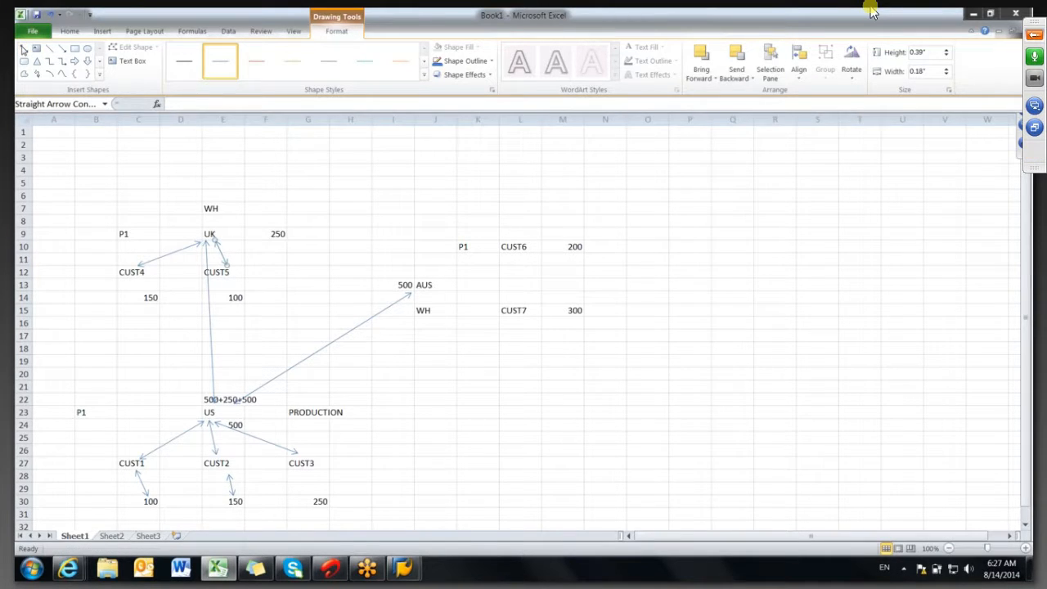
left_click_drag(497, 246, 432, 279)
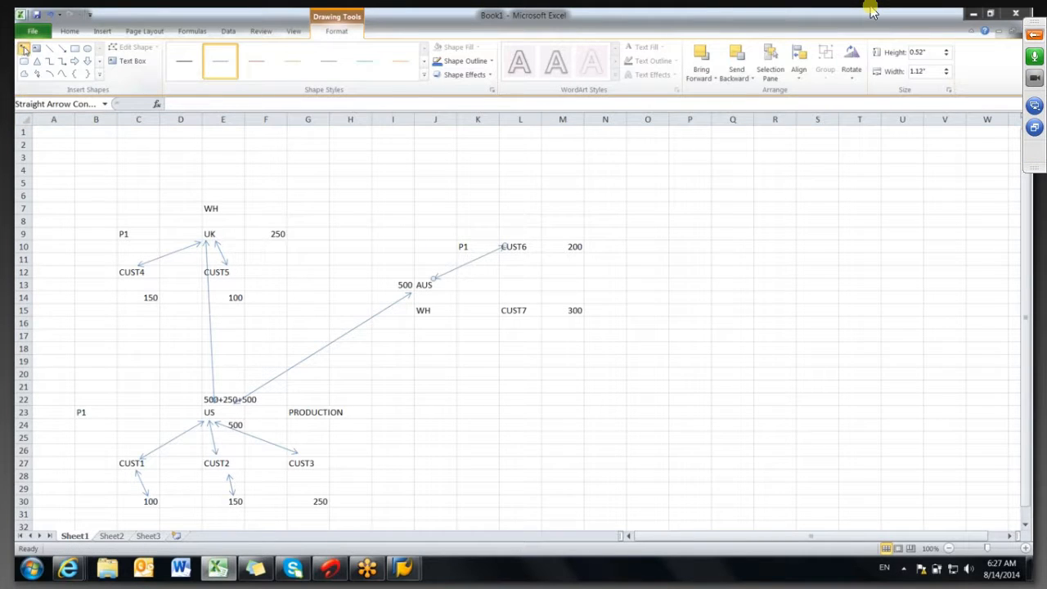
left_click(872, 10)
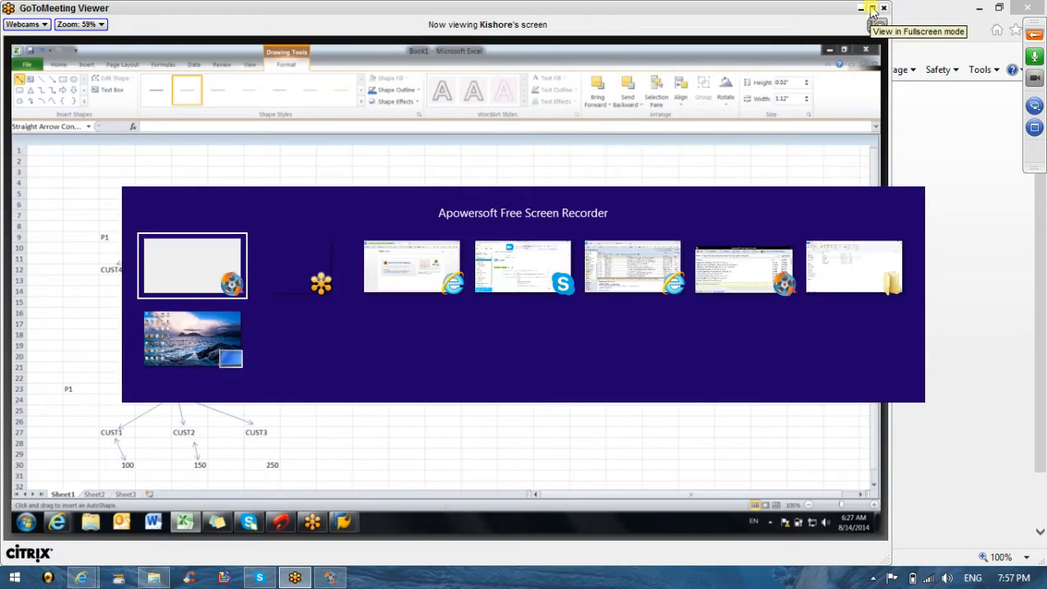
key("alt+Tab")
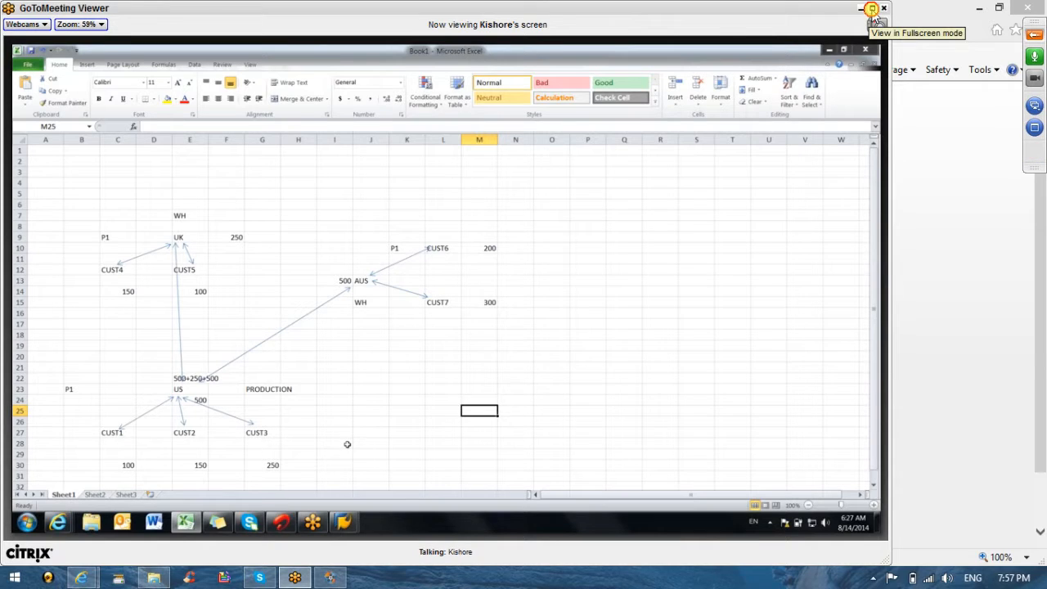
left_click(871, 10)
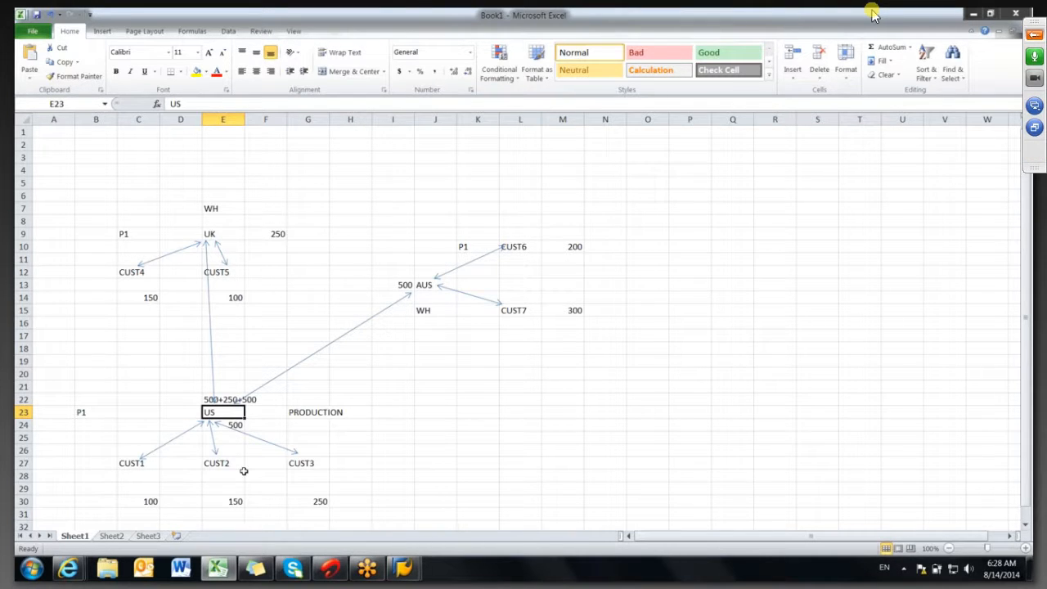
- Point out CUST3 in cell G27 and the US location in cell E23
left_click(311, 463)
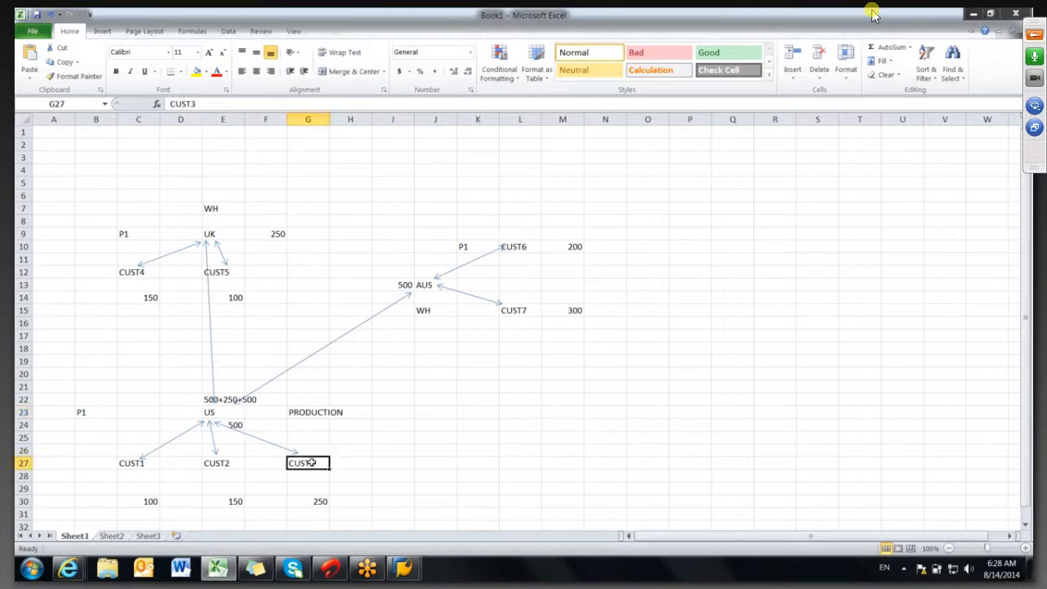
left_click(236, 412)
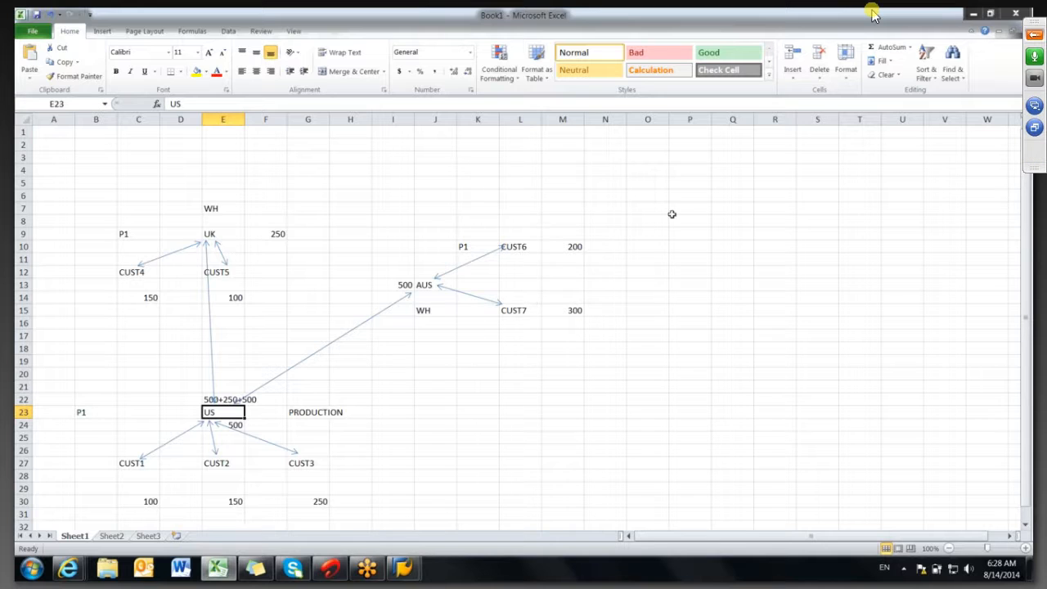
left_click(735, 155)
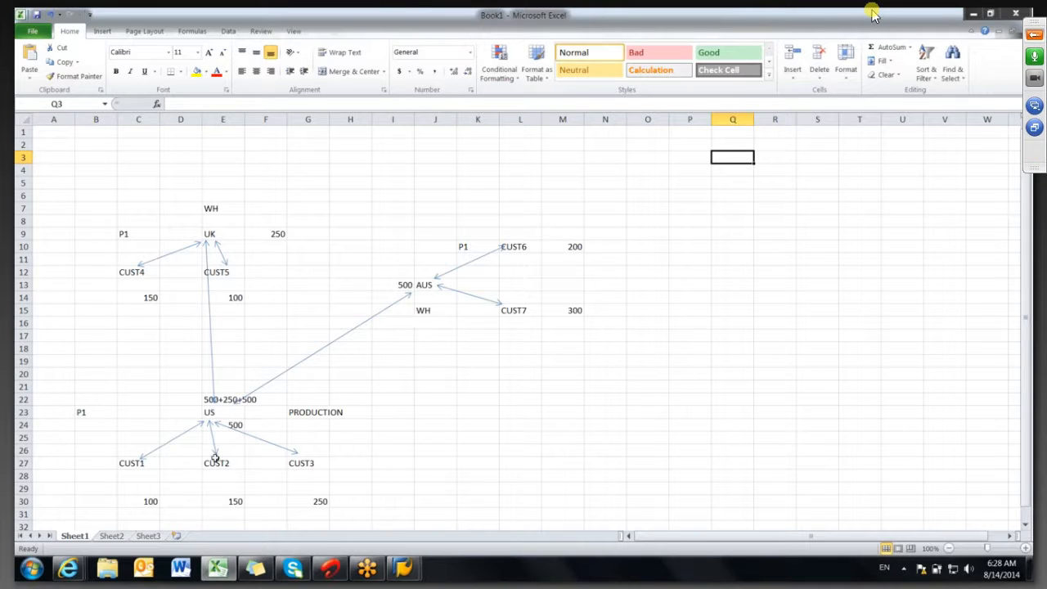
- Point out CUST1, CUST2 and CUST3, their demand quantities in row 30, and the US location that supplies them
left_click(118, 463)
left_click(208, 465)
left_click(293, 468)
left_click(143, 502)
left_click(233, 503)
left_click(311, 501)
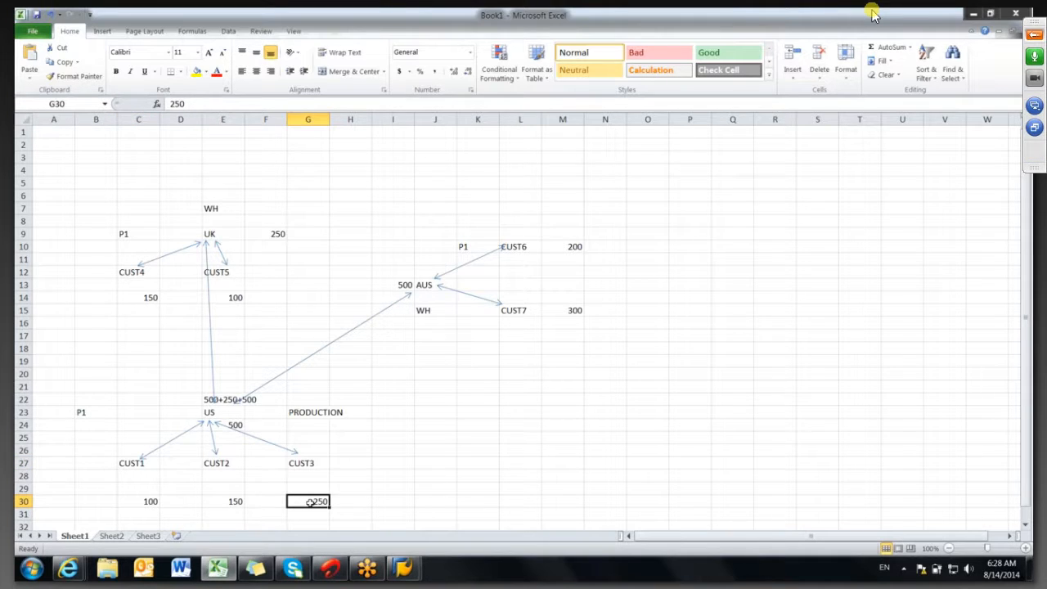
left_click(224, 414)
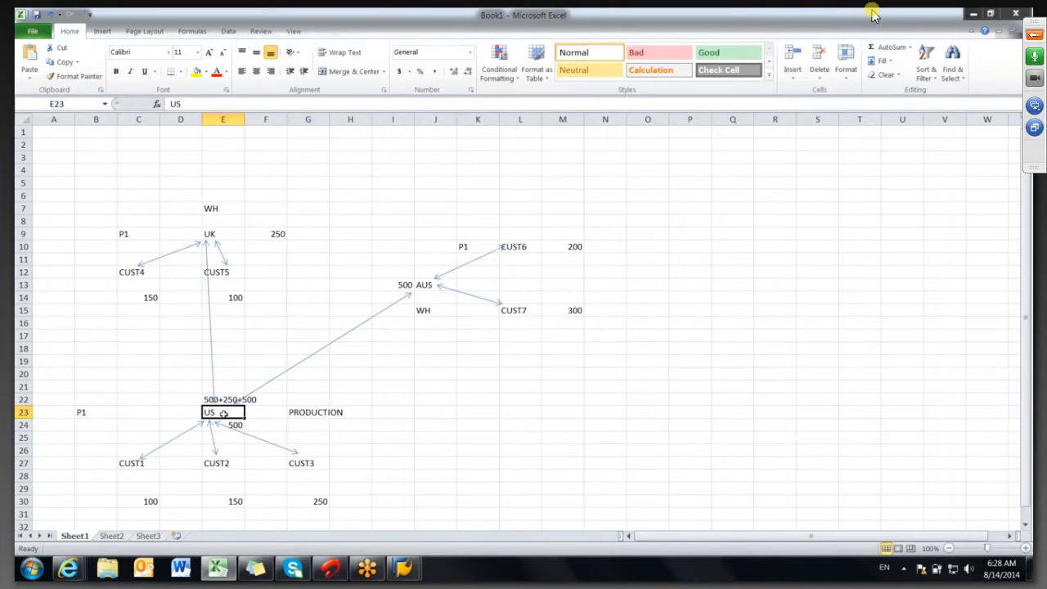
left_click_drag(138, 512, 319, 506)
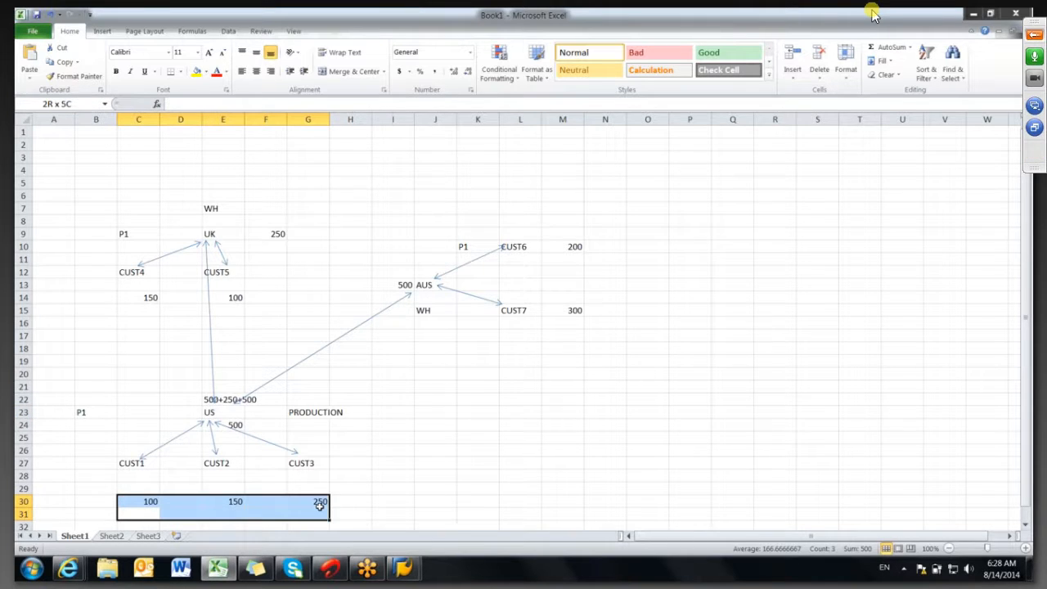
left_click(230, 408)
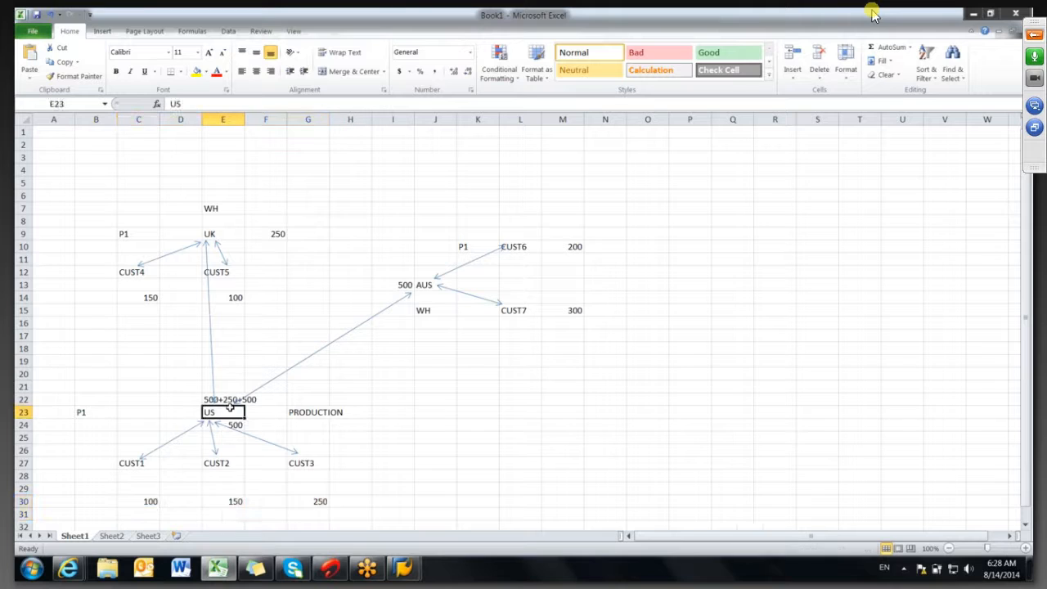
- Point out the demand total below US, and the AUS and UK warehouses with their total demands
left_click(240, 431)
left_click(419, 290)
left_click(393, 283)
left_click(210, 230)
left_click(273, 232)
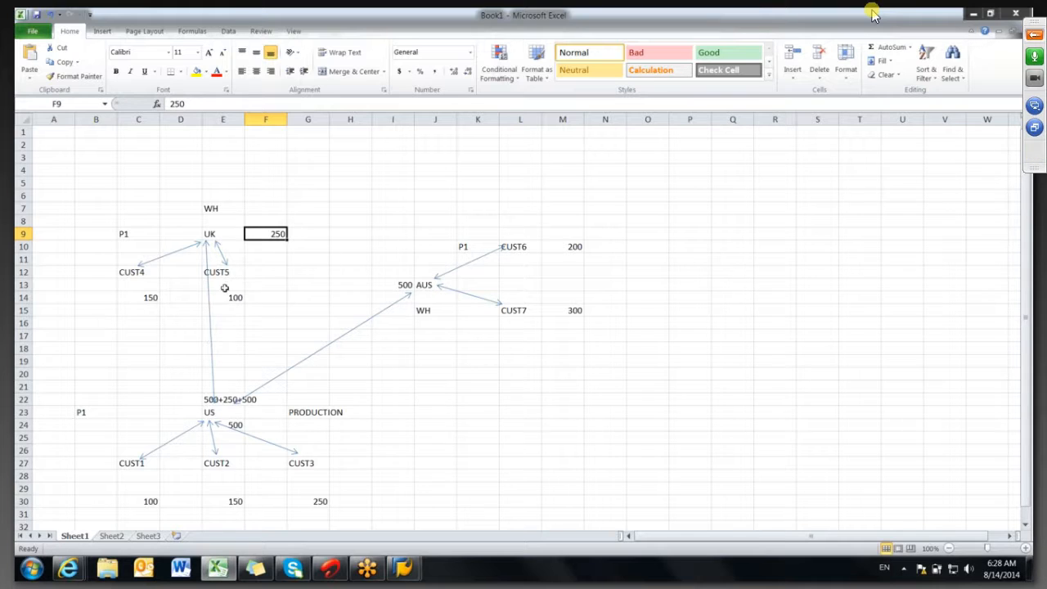
- Point out CUST3, CUST2 and CUST1 in row 27, and highlight their demand quantities in row 30
left_click(521, 400)
left_click(304, 465)
left_click(215, 462)
left_click(148, 461)
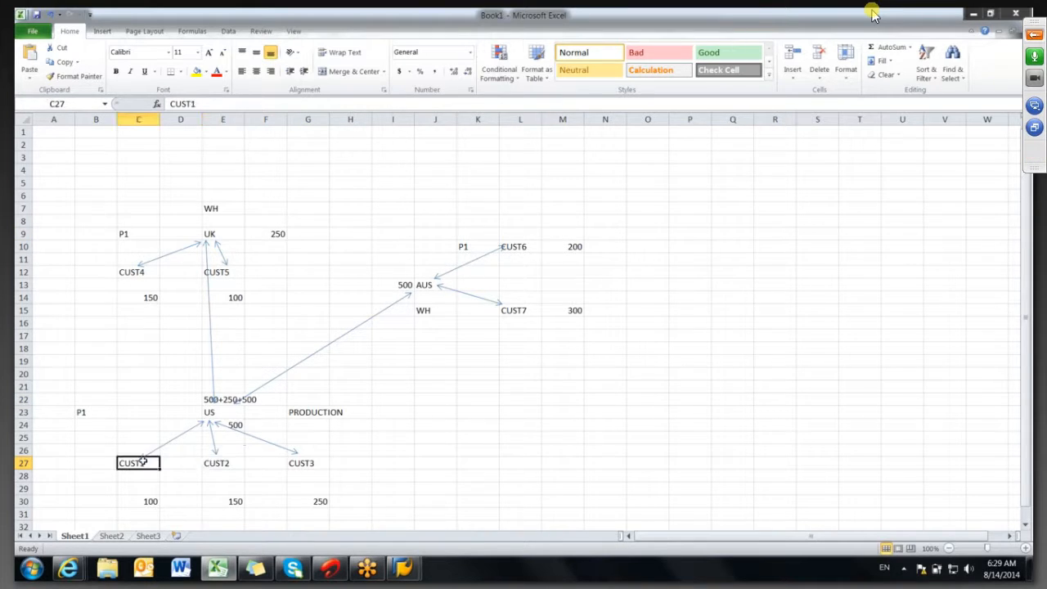
left_click(389, 424)
left_click_drag(319, 500, 155, 510)
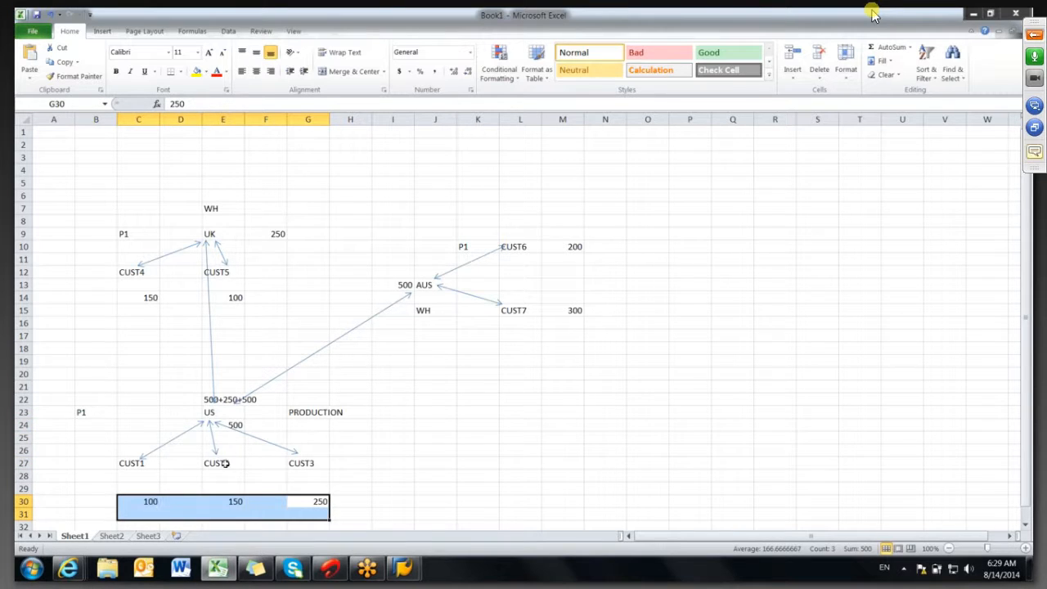
left_click(378, 422)
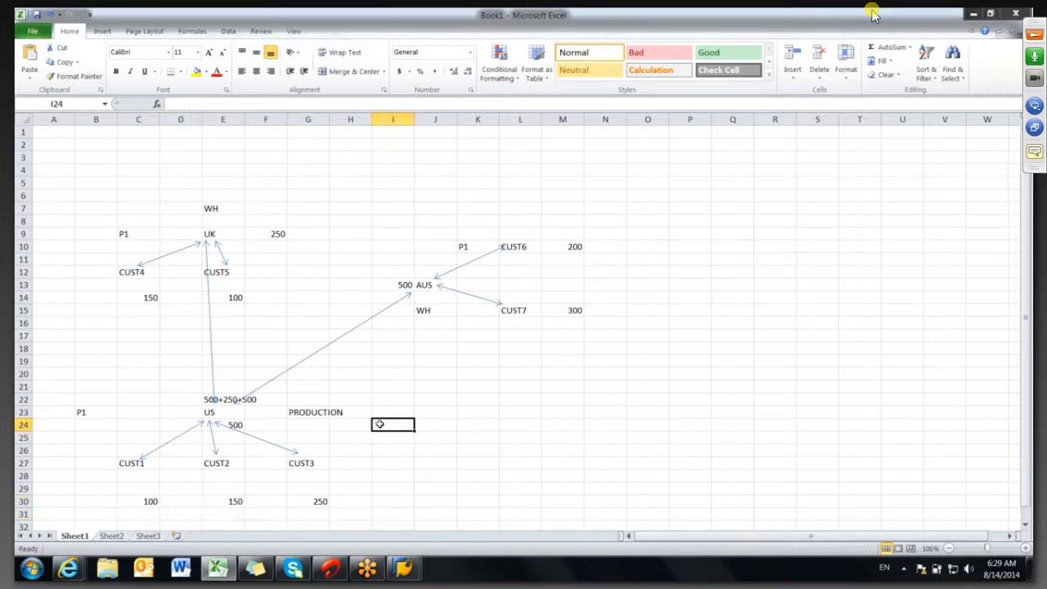
- Point out CUST1 and the US location linked to it
left_click(137, 462)
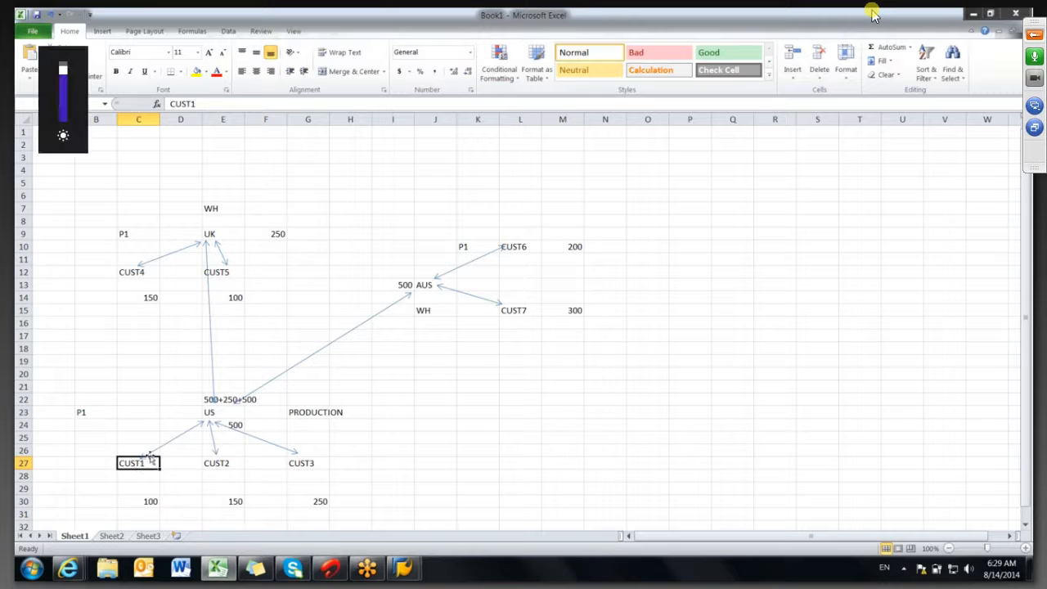
left_click(217, 415)
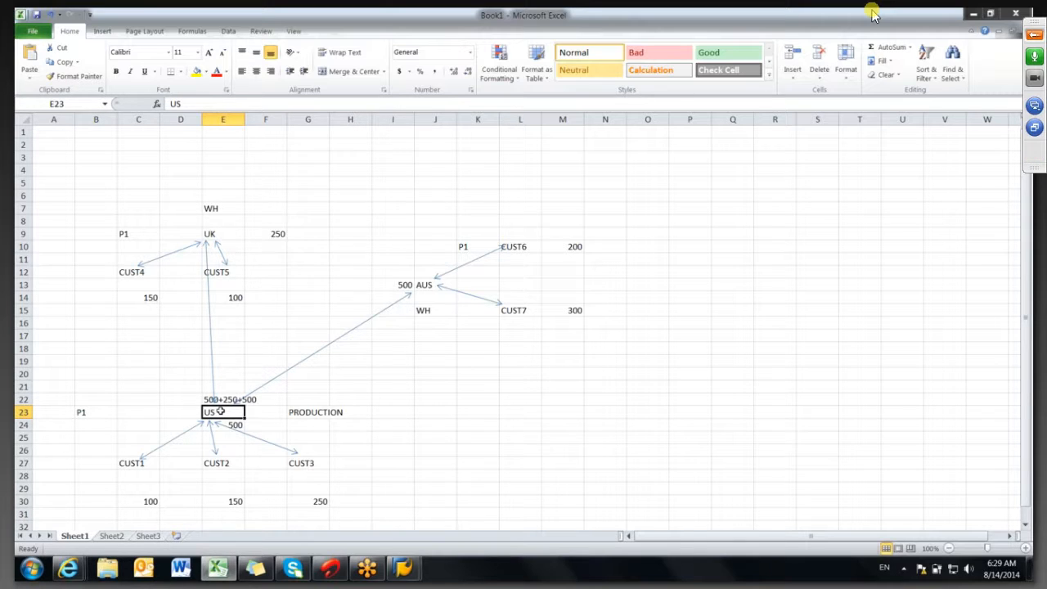
left_click(406, 408)
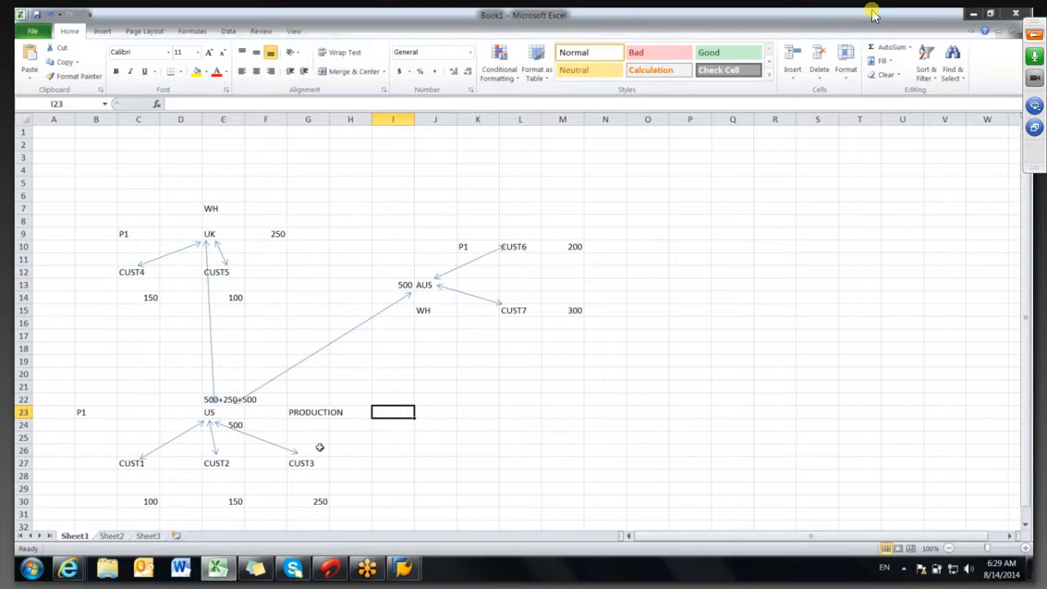
- Go over CUST1, CUST2 and CUST3 several times, and point out the US and AUS locations
left_click(142, 463)
left_click(239, 459)
left_click(316, 474)
left_click(316, 463)
left_click(221, 464)
left_click(147, 463)
left_click(219, 461)
left_click(308, 463)
left_click(130, 464)
left_click(210, 464)
left_click(296, 467)
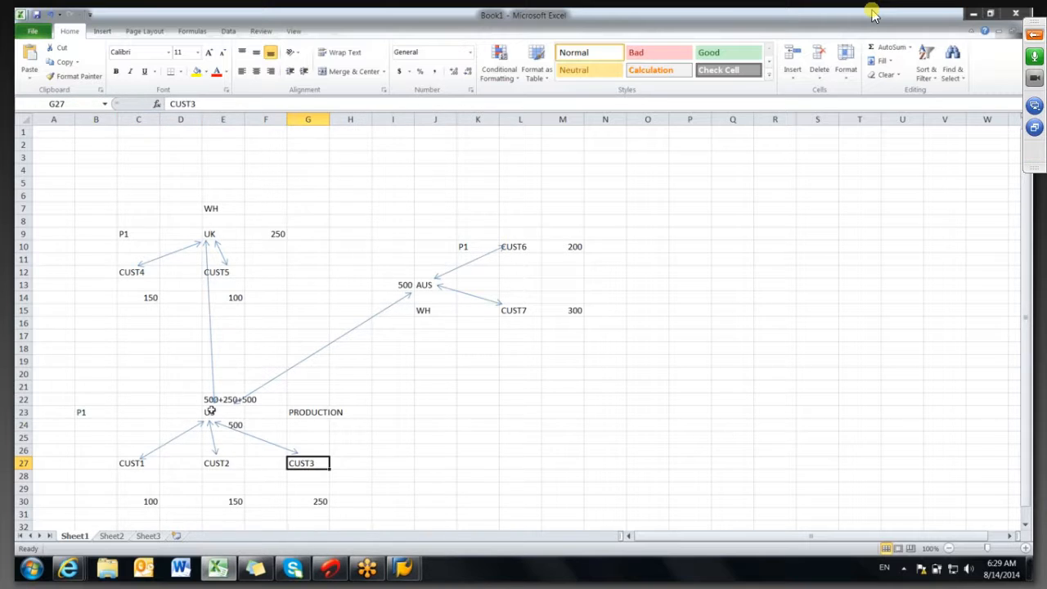
left_click(210, 411)
left_click(443, 284)
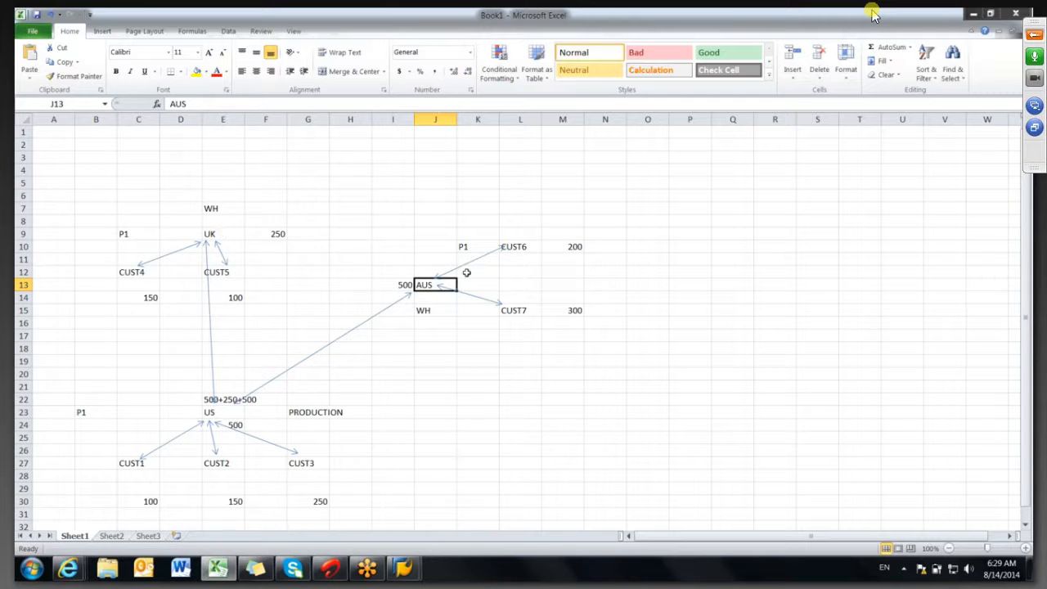
- Start a location type list with the heading LOCATIONS in cell Q3, SHIP-TO in Q5 and WH in Q6
left_click(613, 370)
left_click(723, 157)
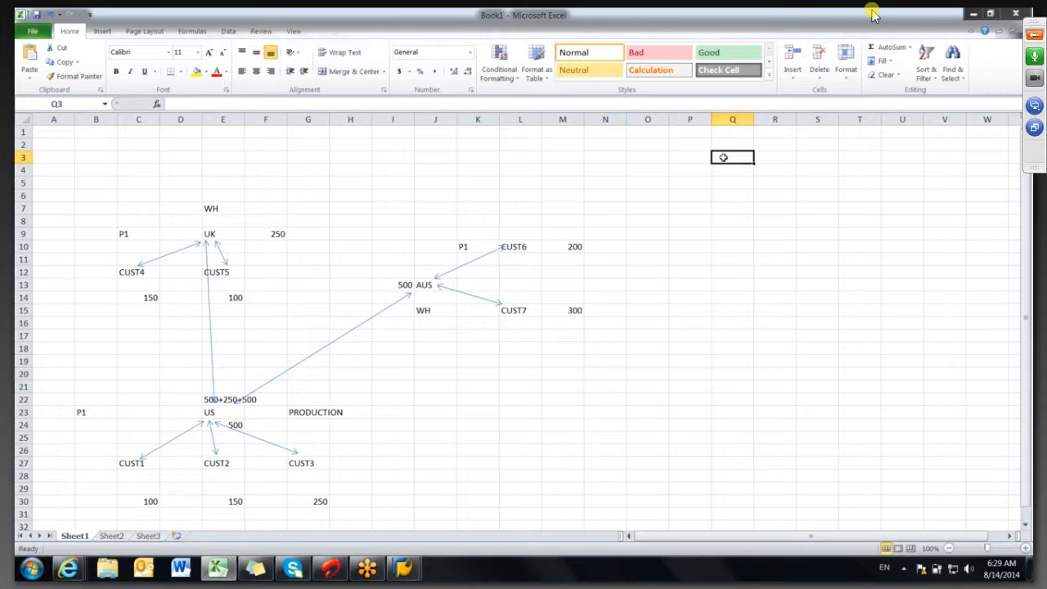
type("LOCATIONS")
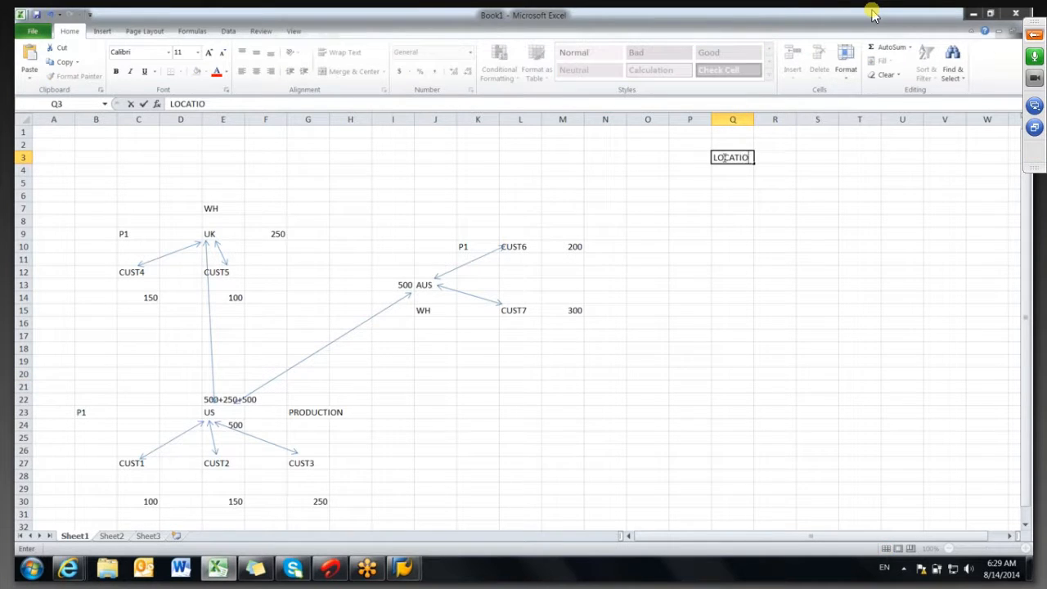
left_click(731, 183)
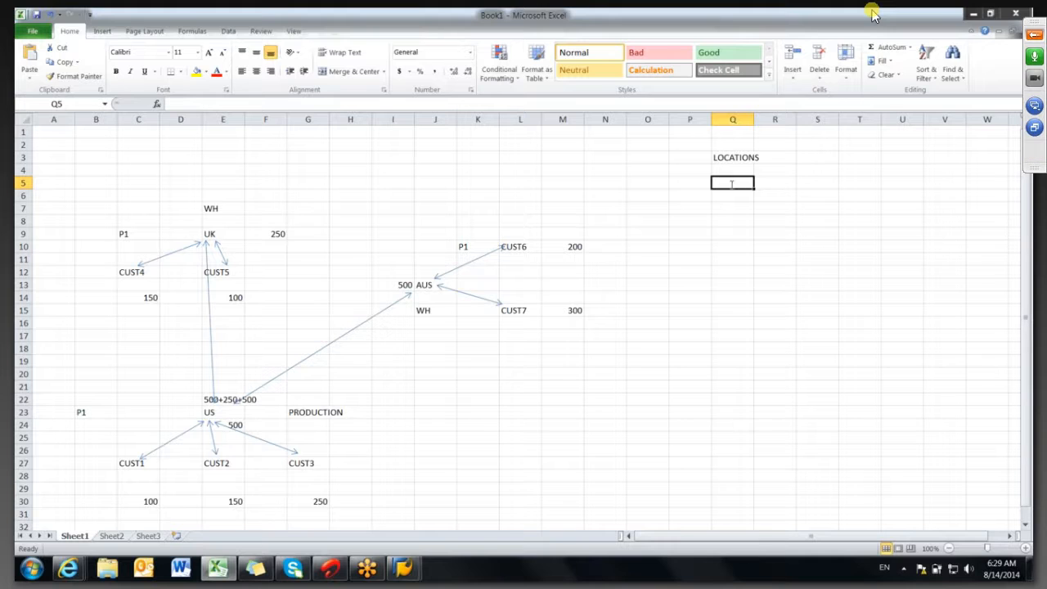
type("SHIP-TO")
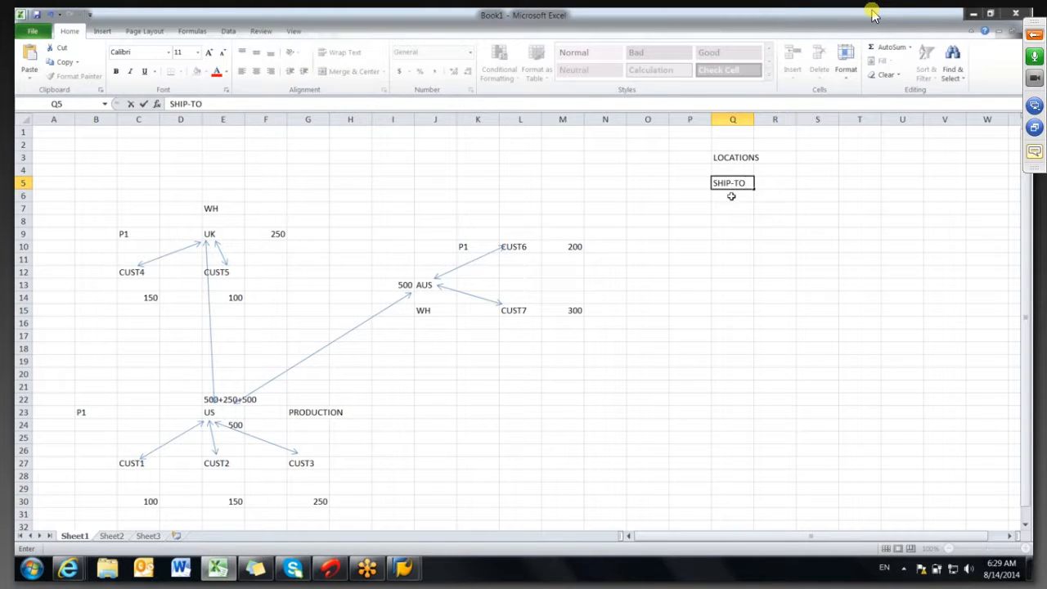
key("Return")
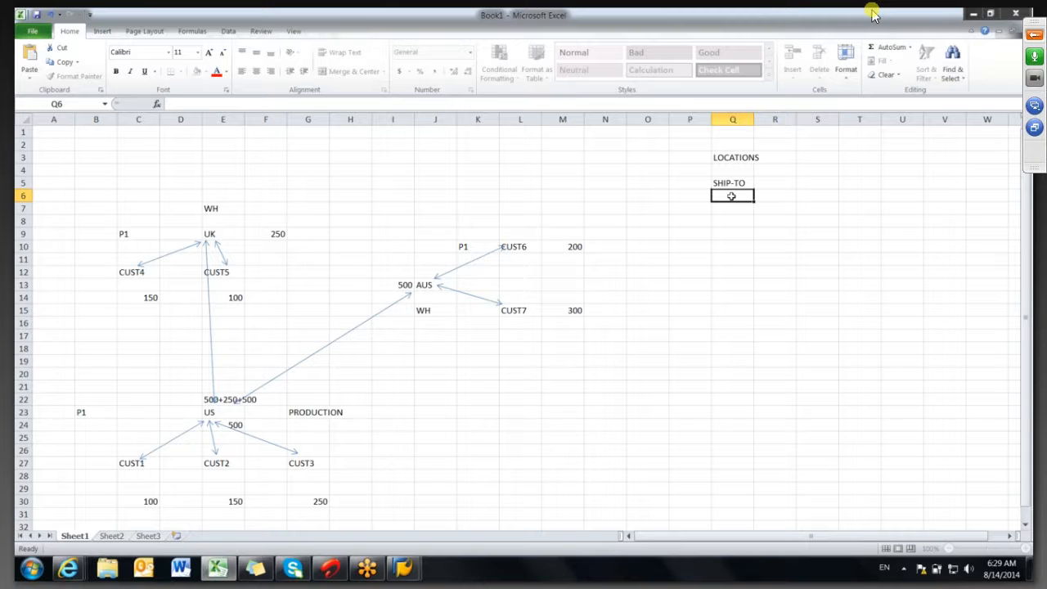
type("WH")
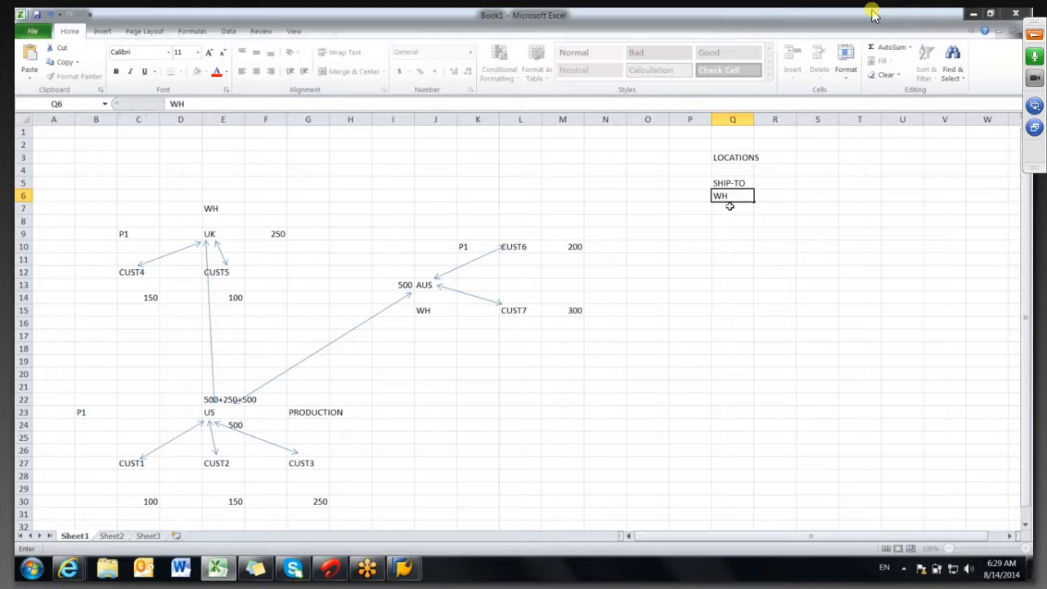
left_click(729, 207)
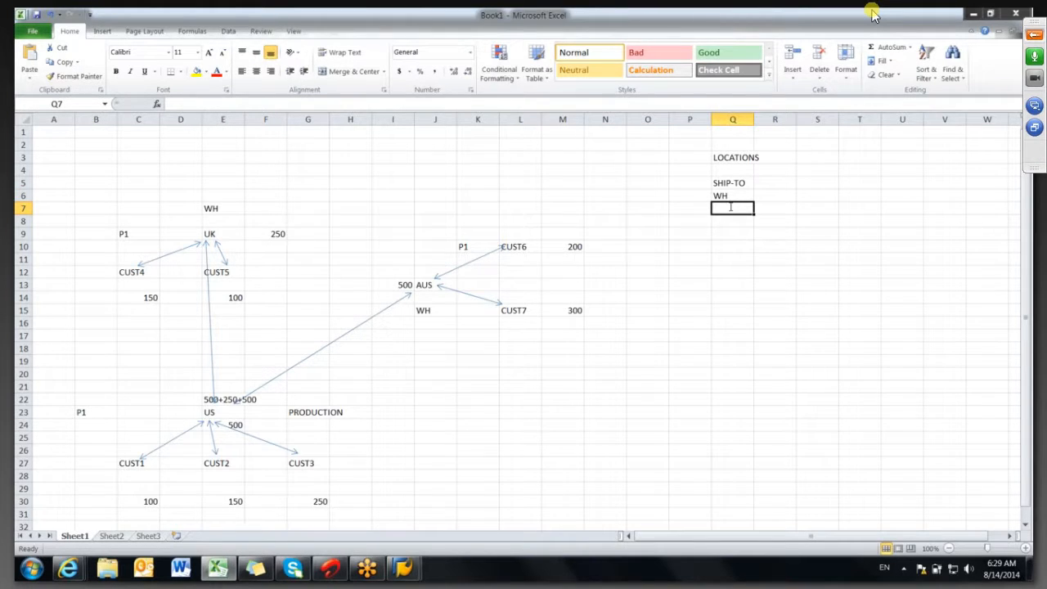
- Add PRODUCTION PLANTS to the location type list in cell Q7
type("PRODUCTION PLANTS")
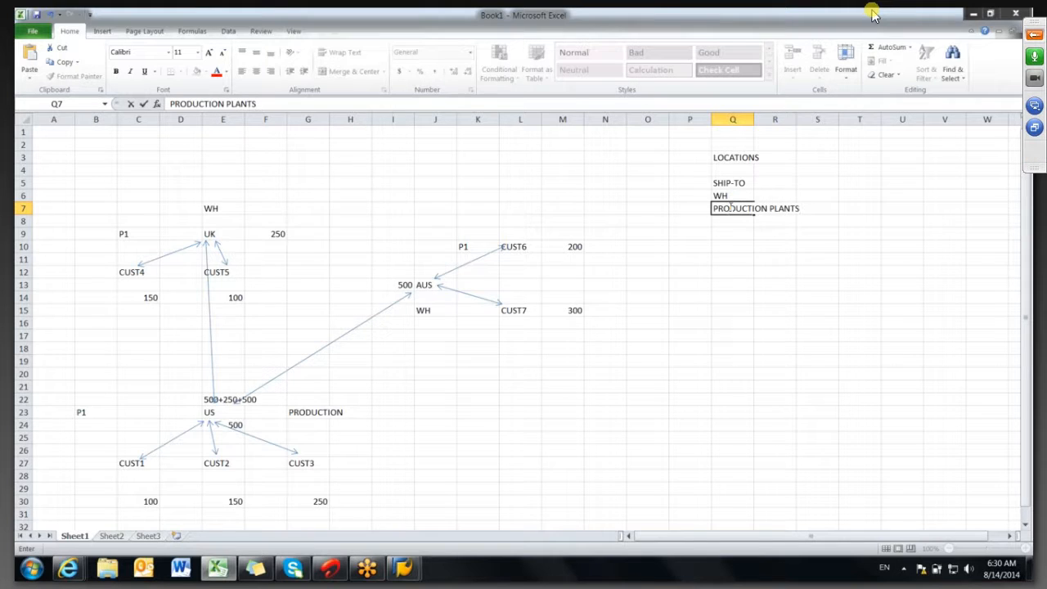
left_click(731, 259)
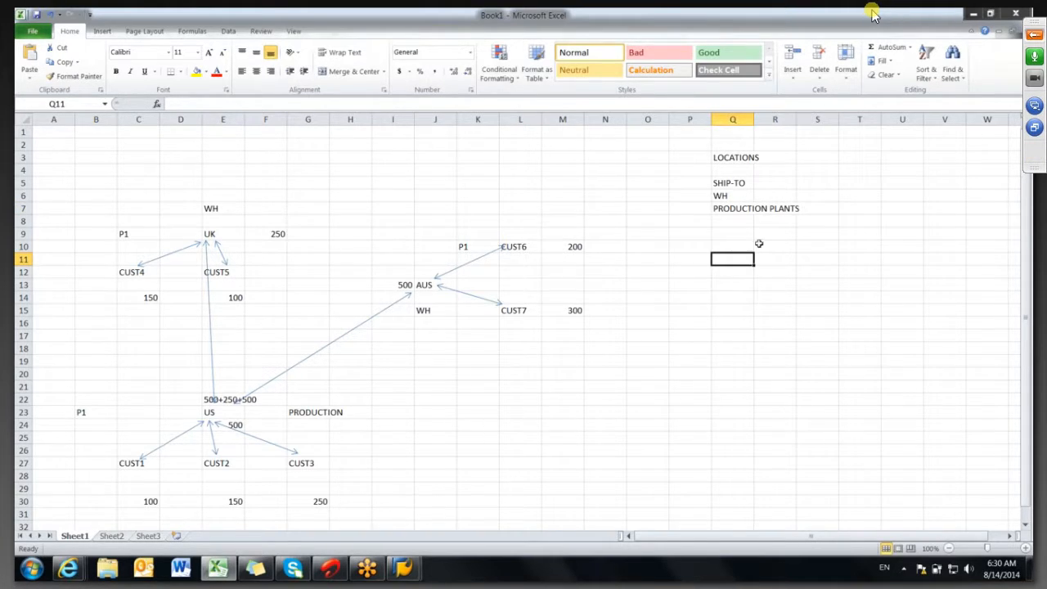
- Go over product P1 in B23 together with CUST1, CUST2 and CUST3, and point out the US location
left_click(92, 412)
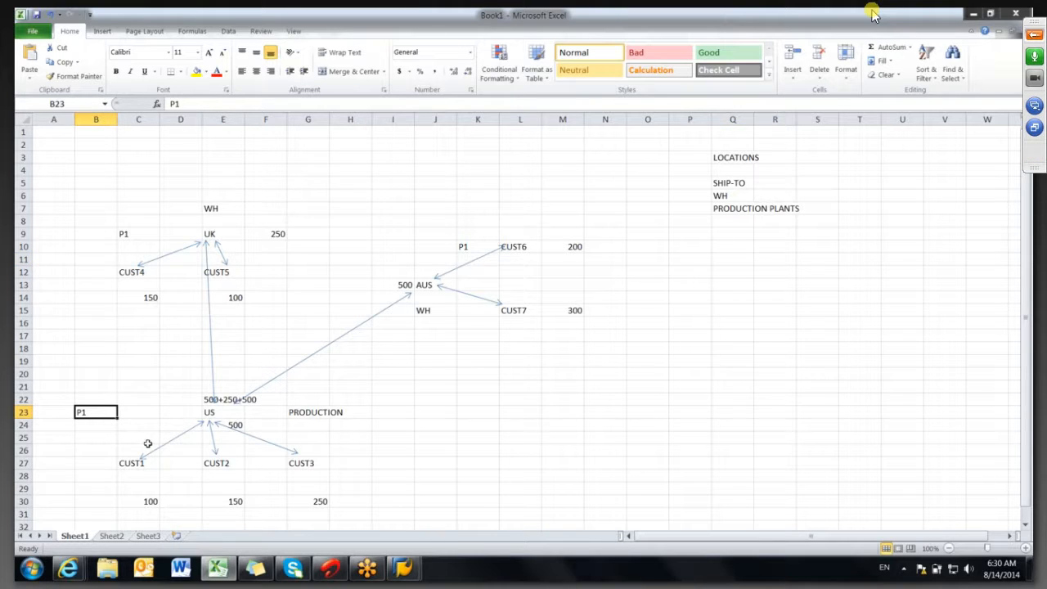
left_click(144, 463)
left_click(213, 460)
left_click(306, 471)
left_click(83, 413)
left_click(135, 463)
left_click(214, 466)
left_click(293, 463)
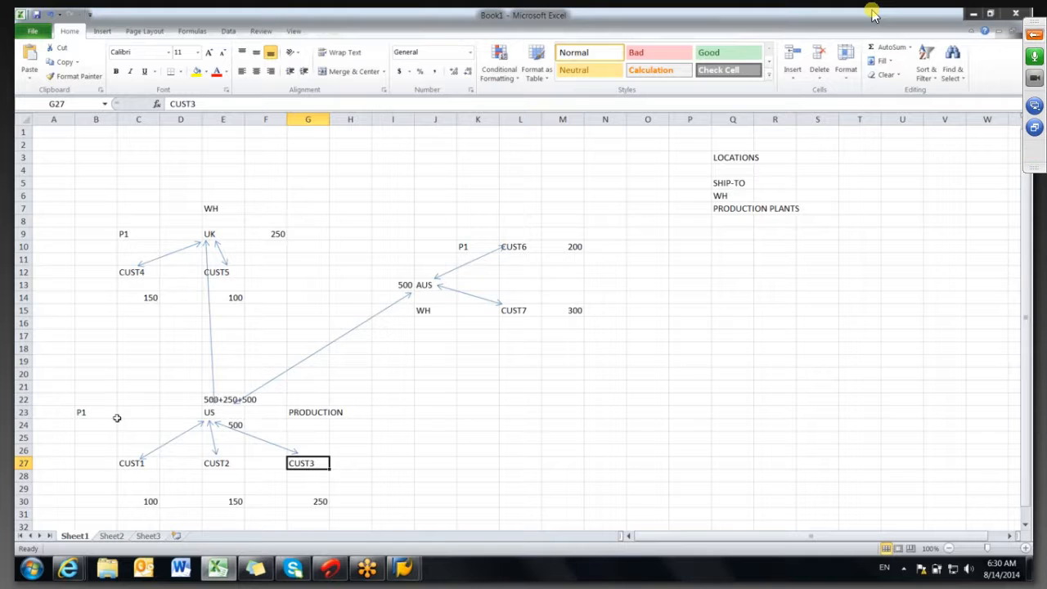
left_click(90, 416)
left_click(127, 464)
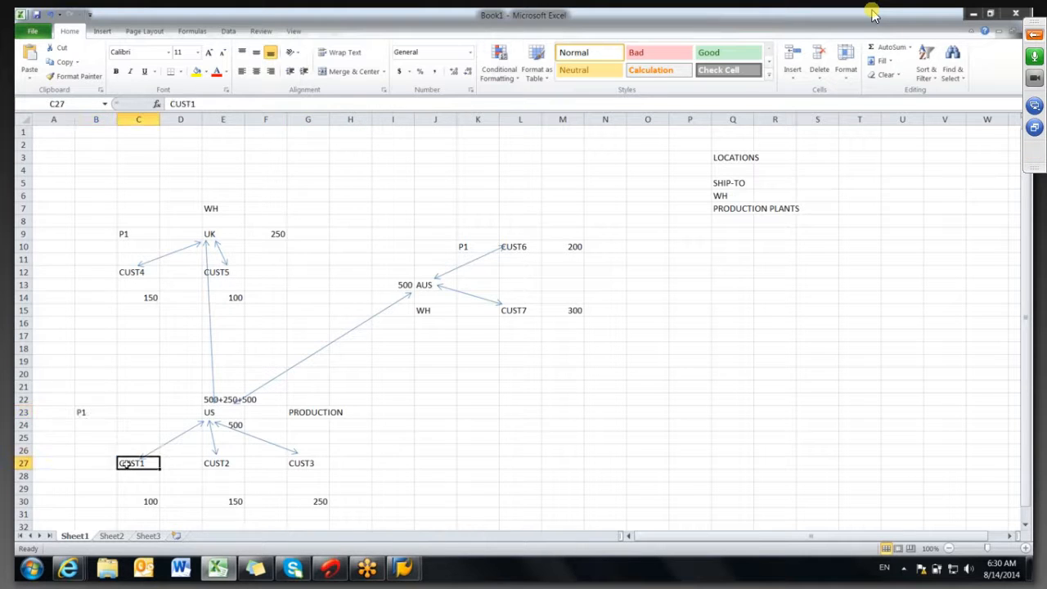
left_click(214, 466)
left_click(296, 458)
left_click(228, 412)
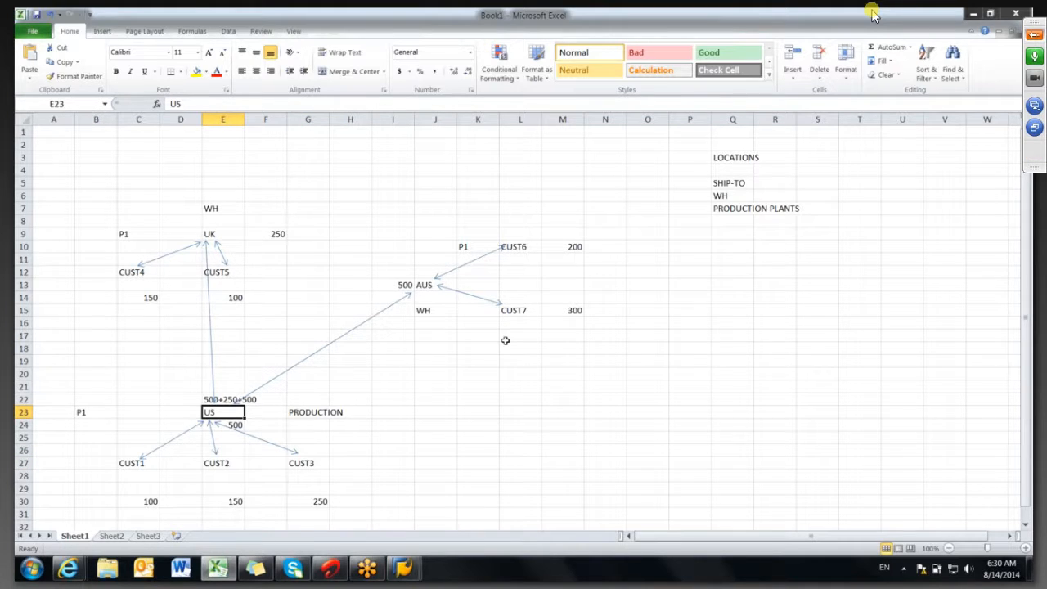
- Enter the heading PRODUCT/LOCATION in cell S3
left_click(830, 159)
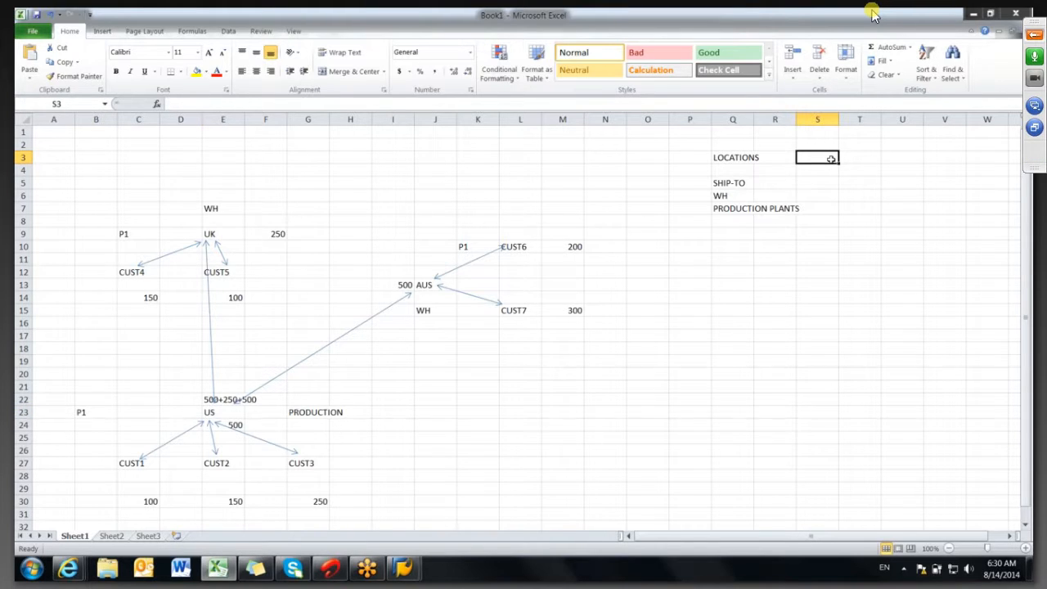
type("PRODUCT/LOCATION")
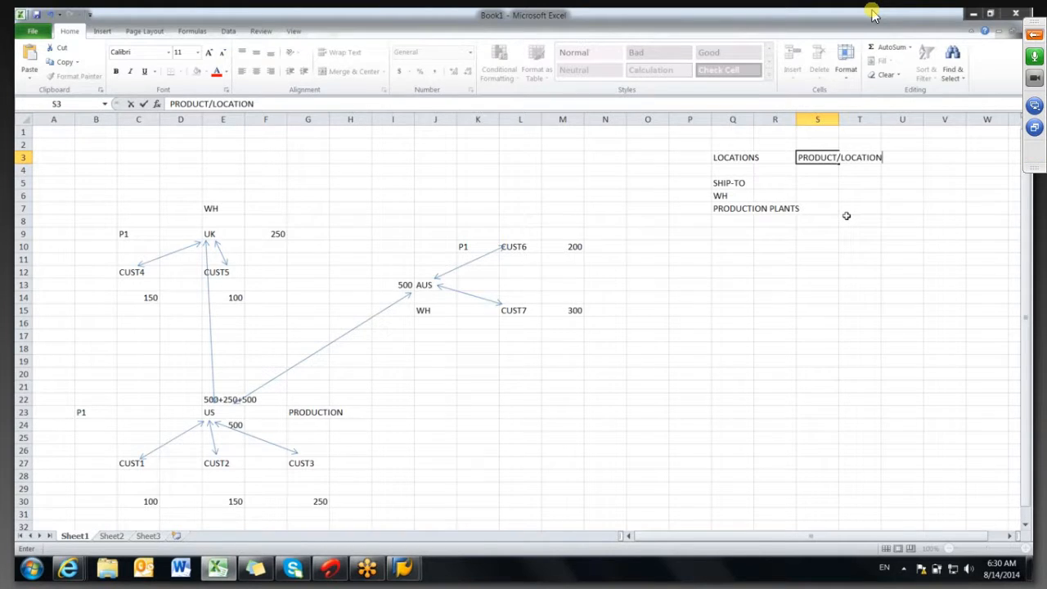
left_click(846, 215)
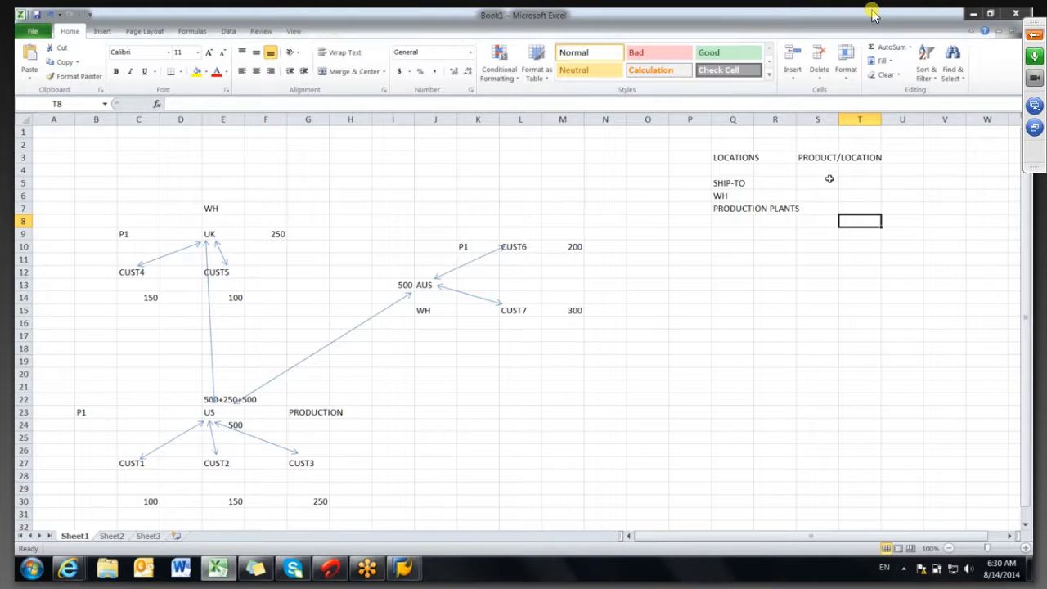
- List the product and customer combinations under PRODUCT/LOCATION: P1/CUST1 in S5, P1-CUST2 in S6 and P1CUST7 in S9
left_click(826, 182)
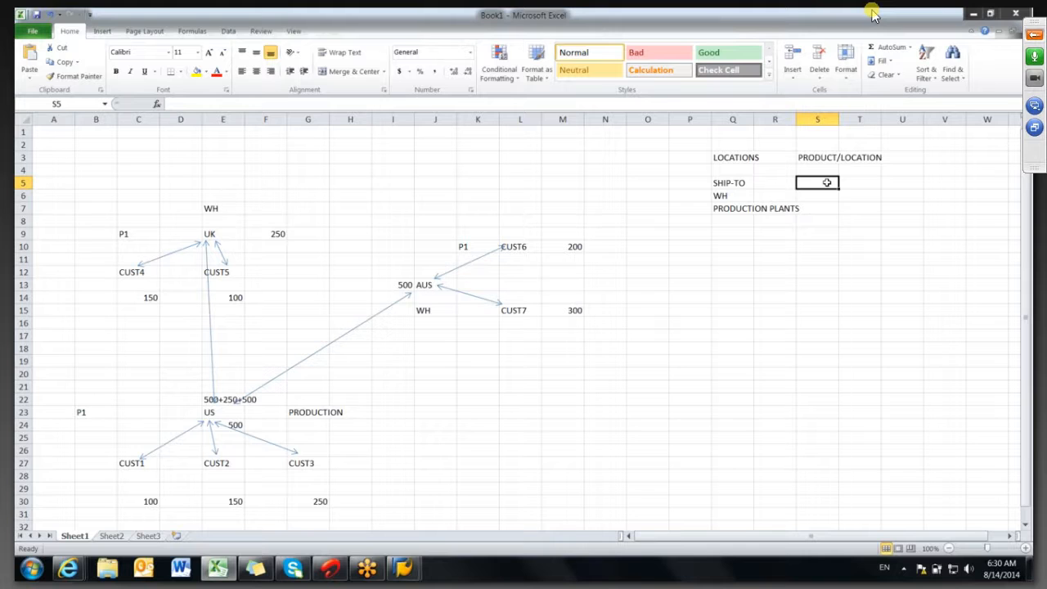
type("P1/")
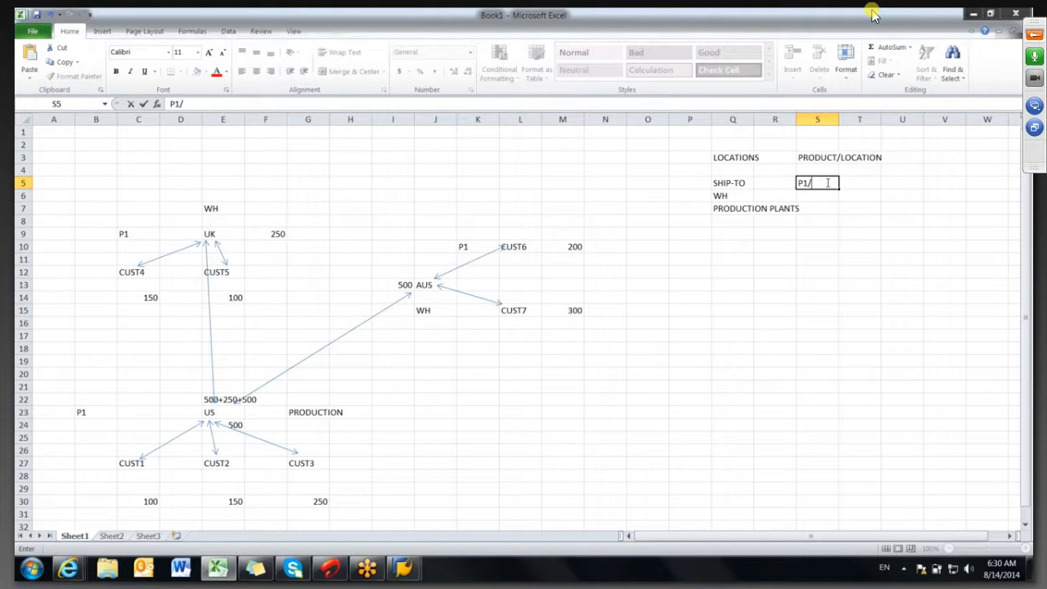
type("CUST1")
left_click(828, 199)
type("P1")
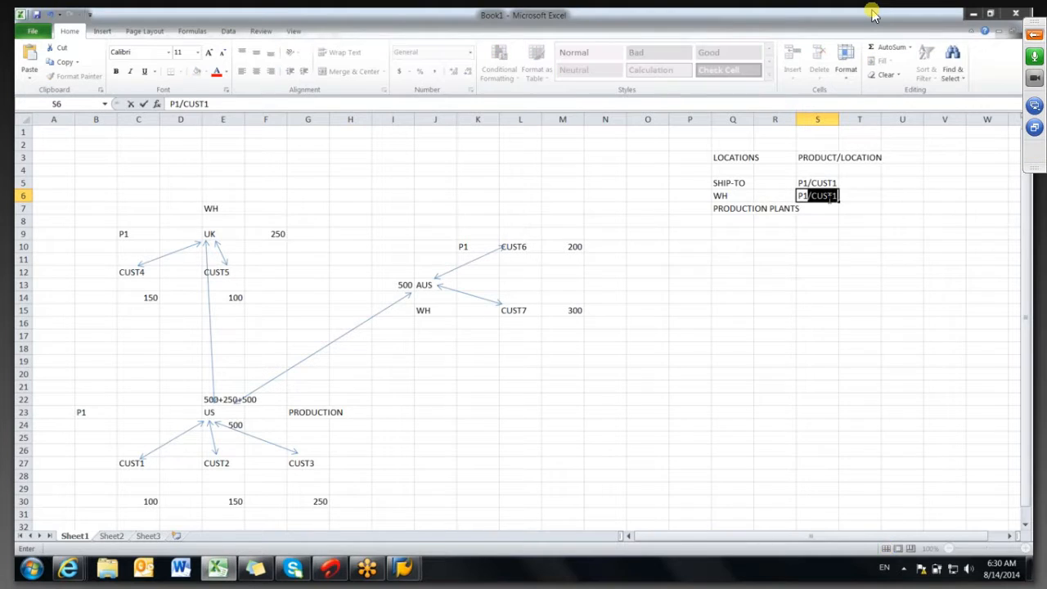
type("-CUS")
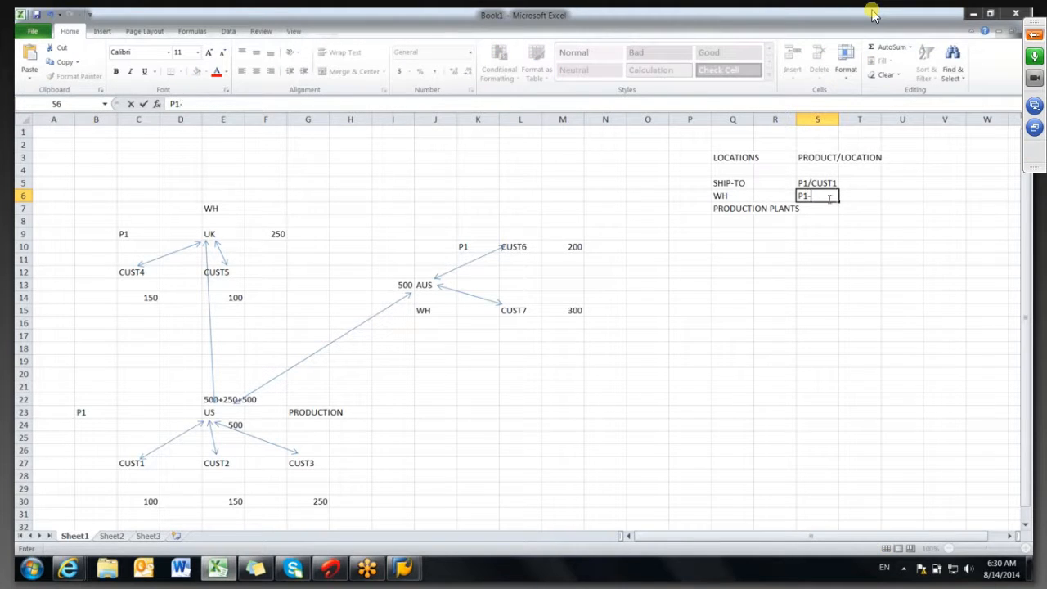
left_click(825, 215)
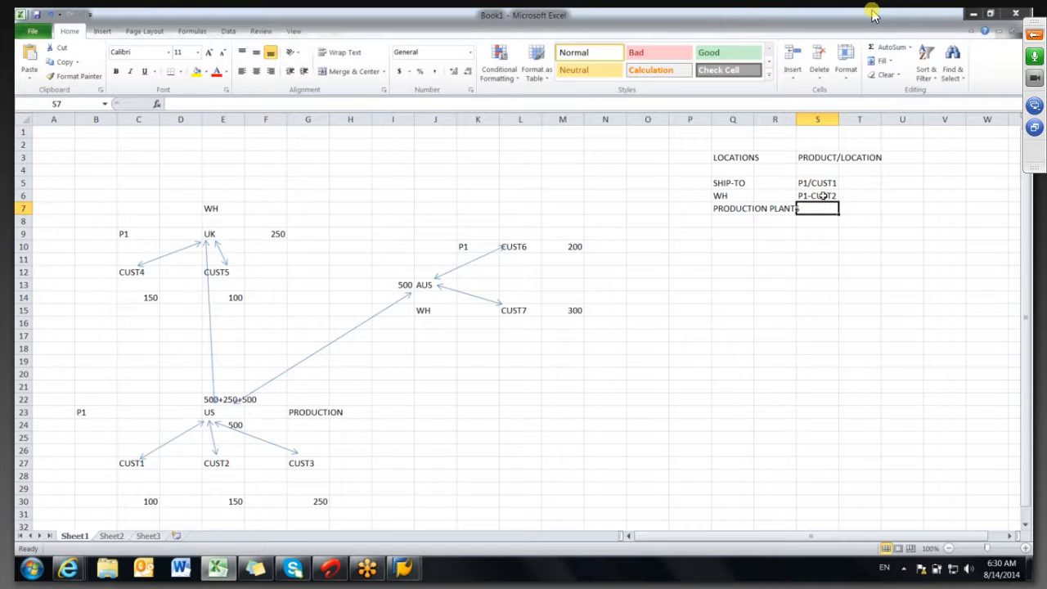
left_click(823, 197)
left_click(819, 234)
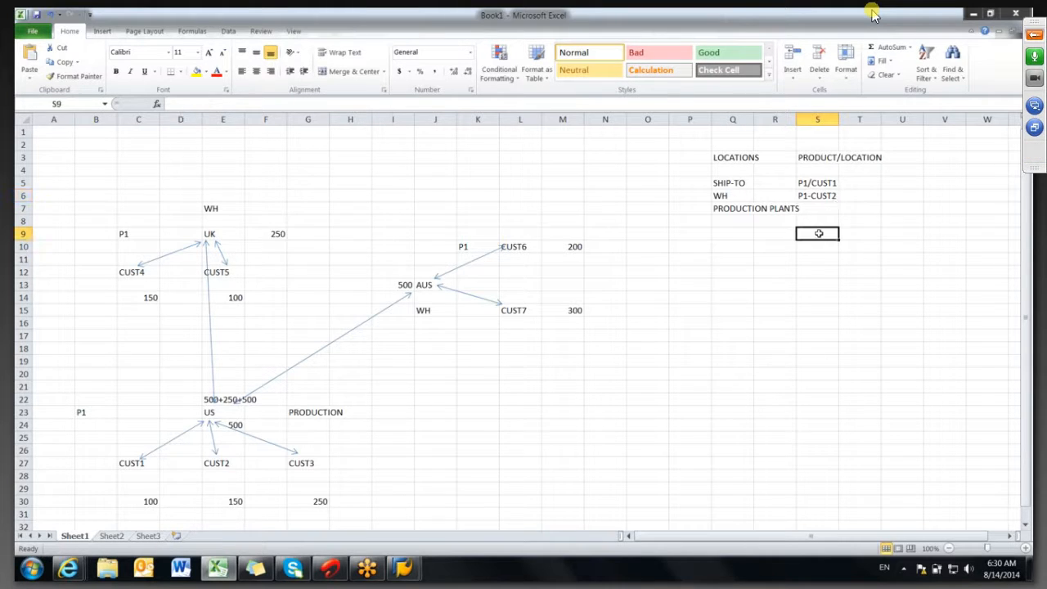
type("P1CUST")
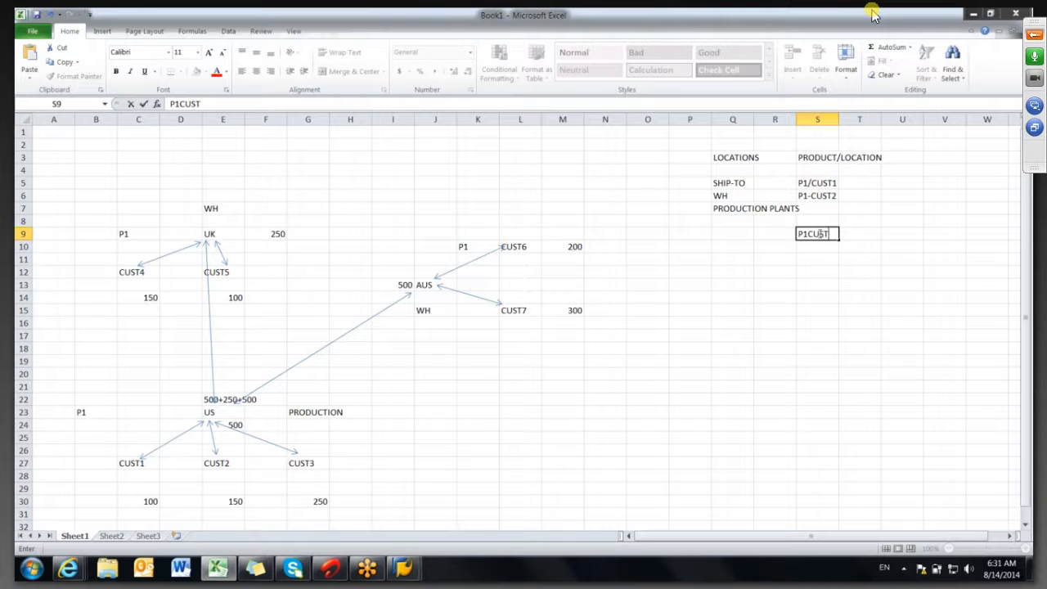
type("7")
- List P1-US, P1-AUS and P1-UK in cells S11 to S13
left_click(815, 257)
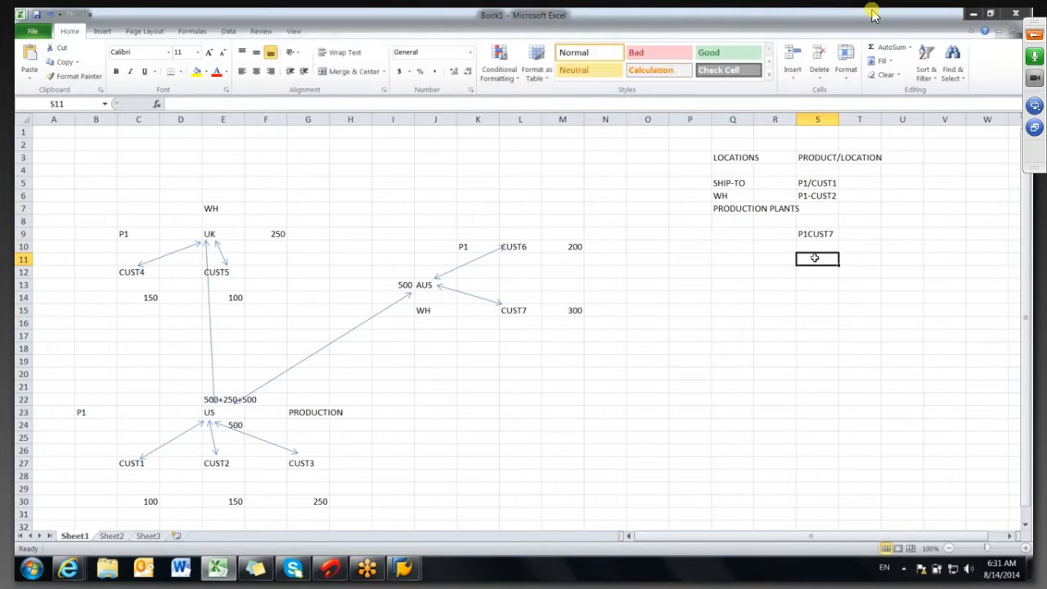
type("P1-US")
key("Return")
type("P1-AUS")
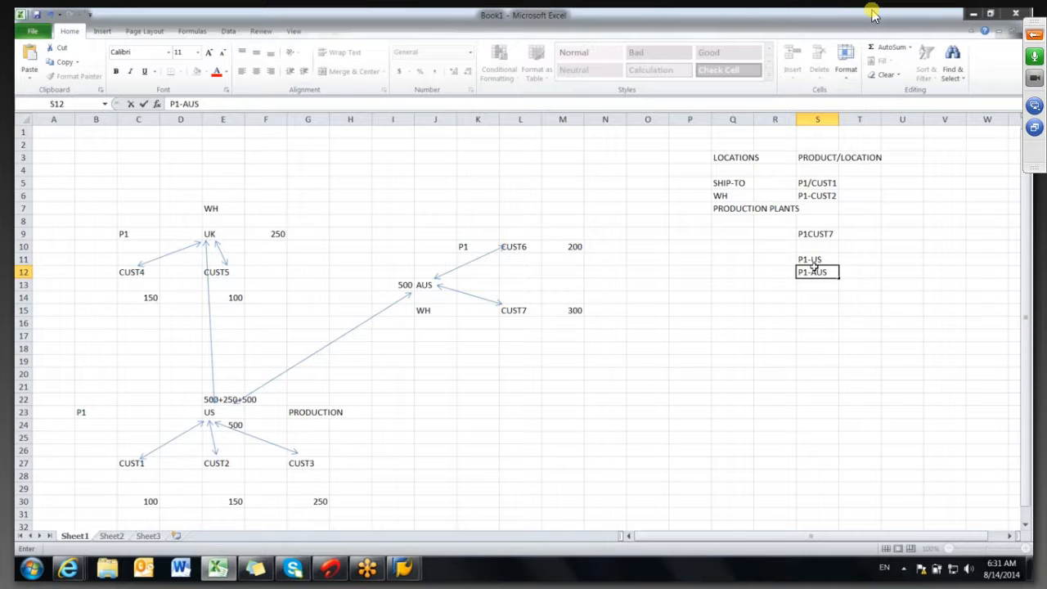
key("Return")
type("P1-")
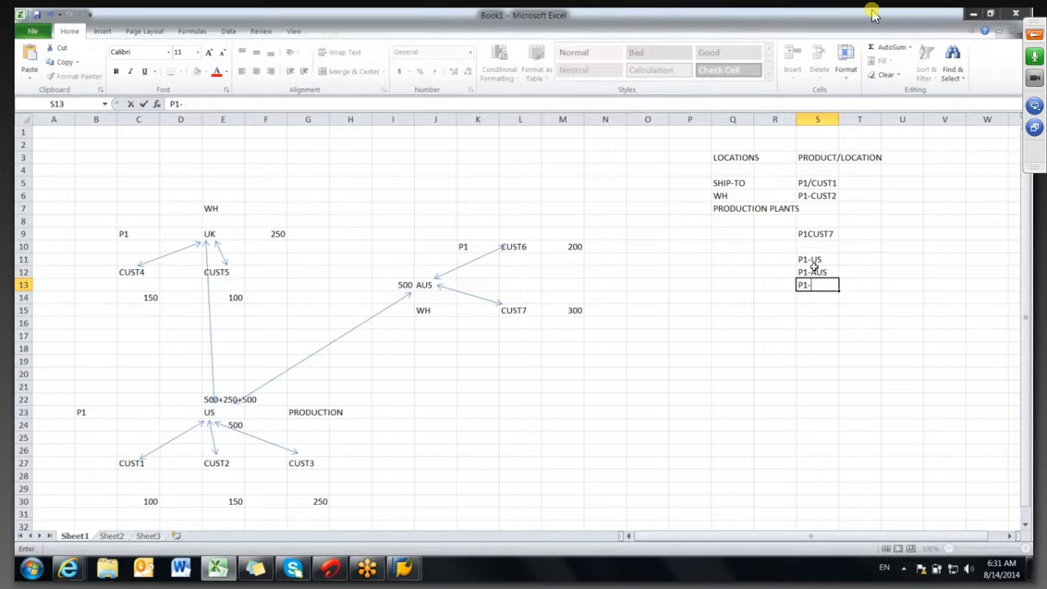
type("UK")
left_click(815, 335)
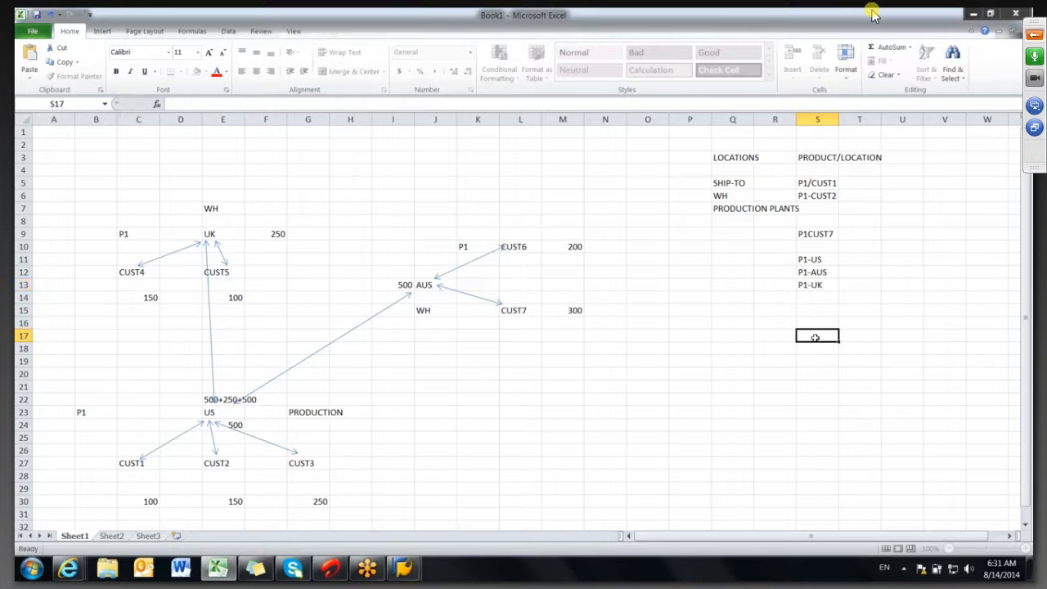
- Point out the PRODUCT/LOCATION heading and the link between CUST1 and the US location
left_click(825, 157)
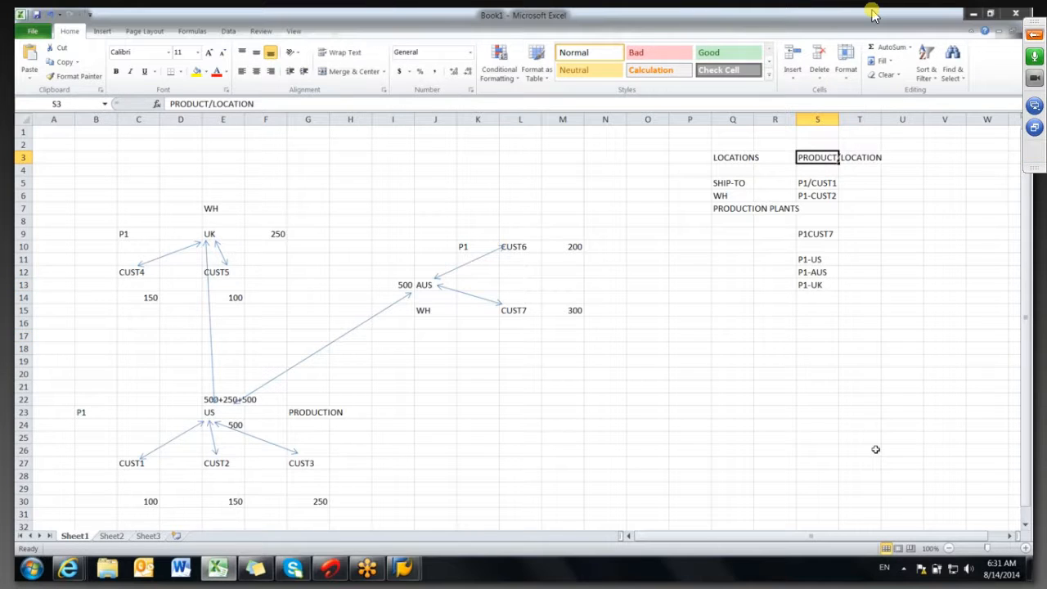
left_click(187, 433)
left_click(209, 435)
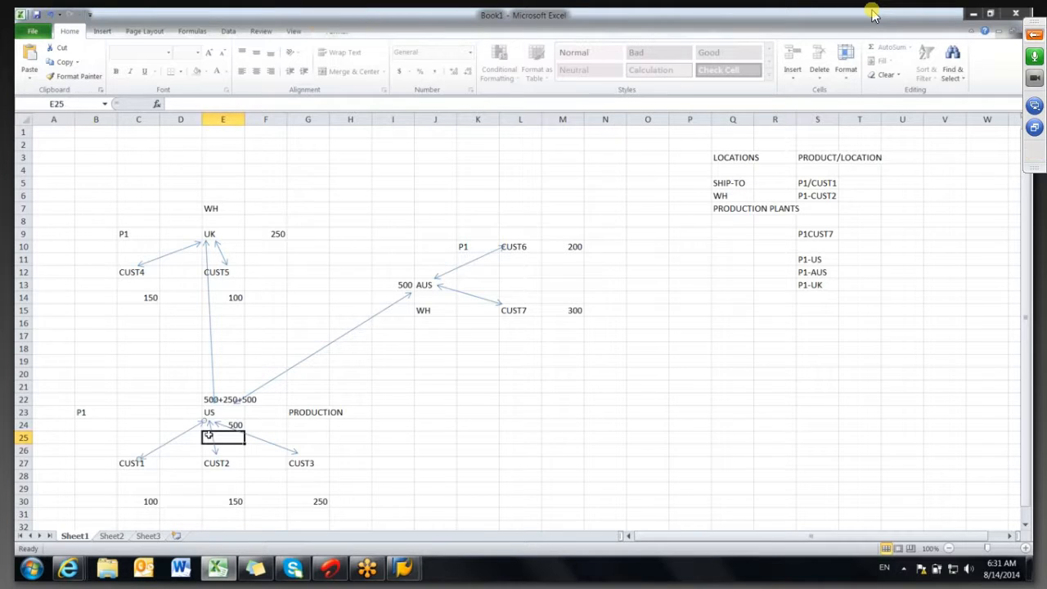
left_click(143, 463)
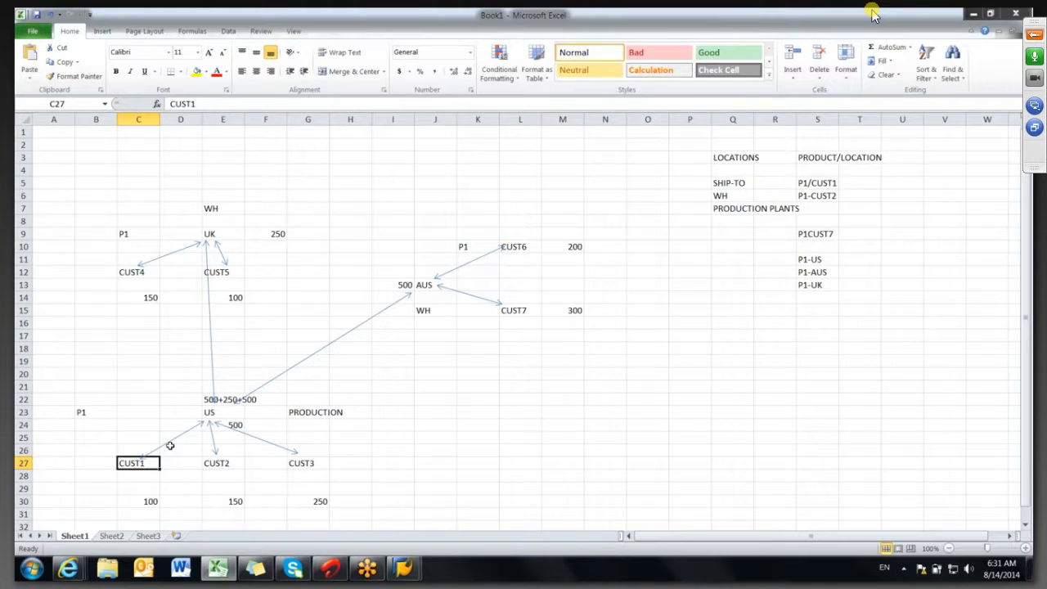
left_click(212, 415)
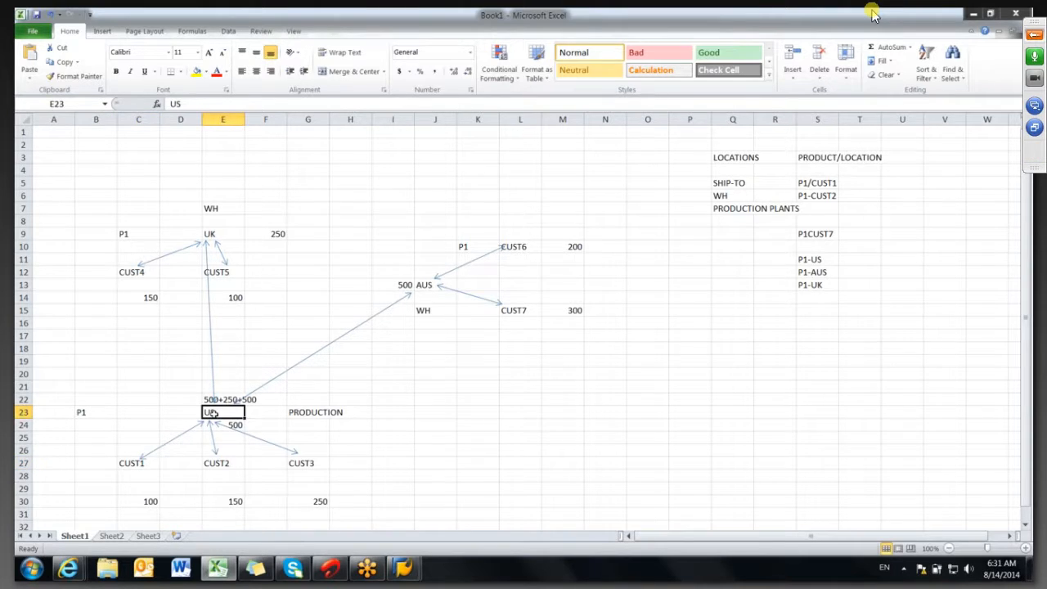
left_click(147, 462)
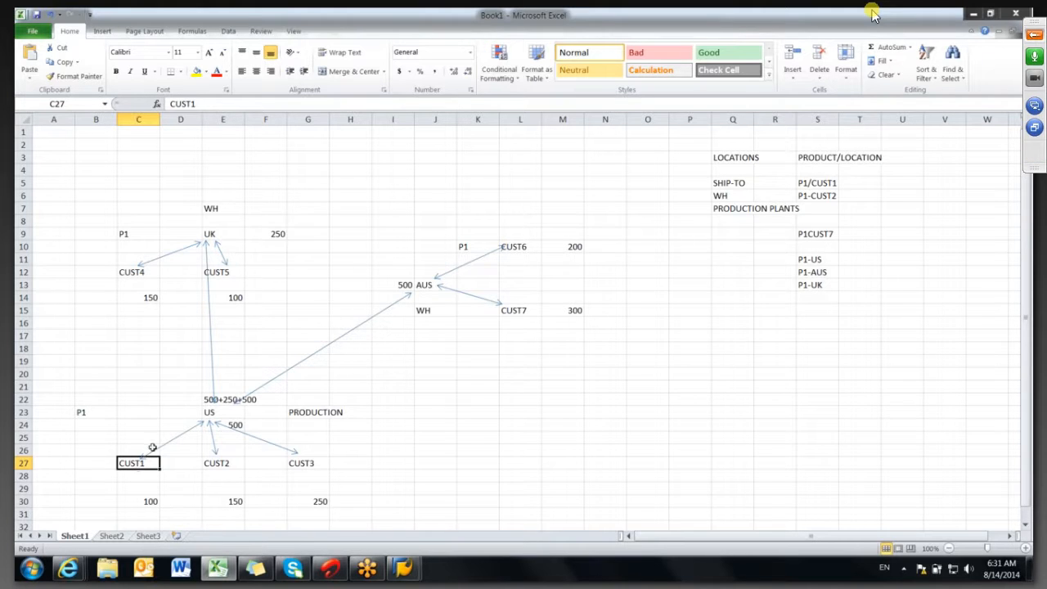
left_click(220, 413)
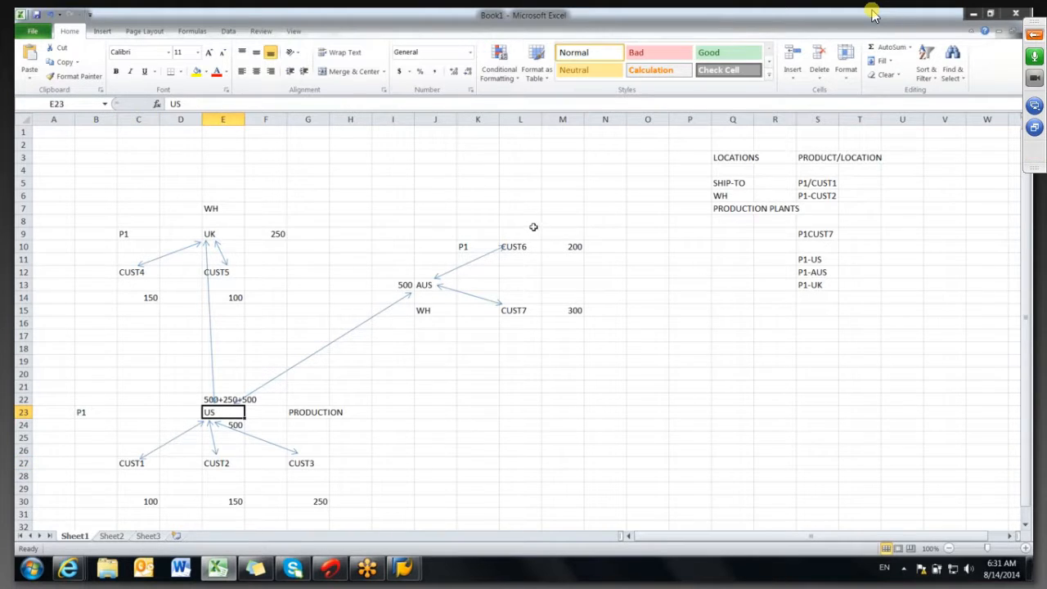
- Point out CUST6, the AUS and US locations, the arrow connecting AUS with US, and CUST5
left_click(528, 248)
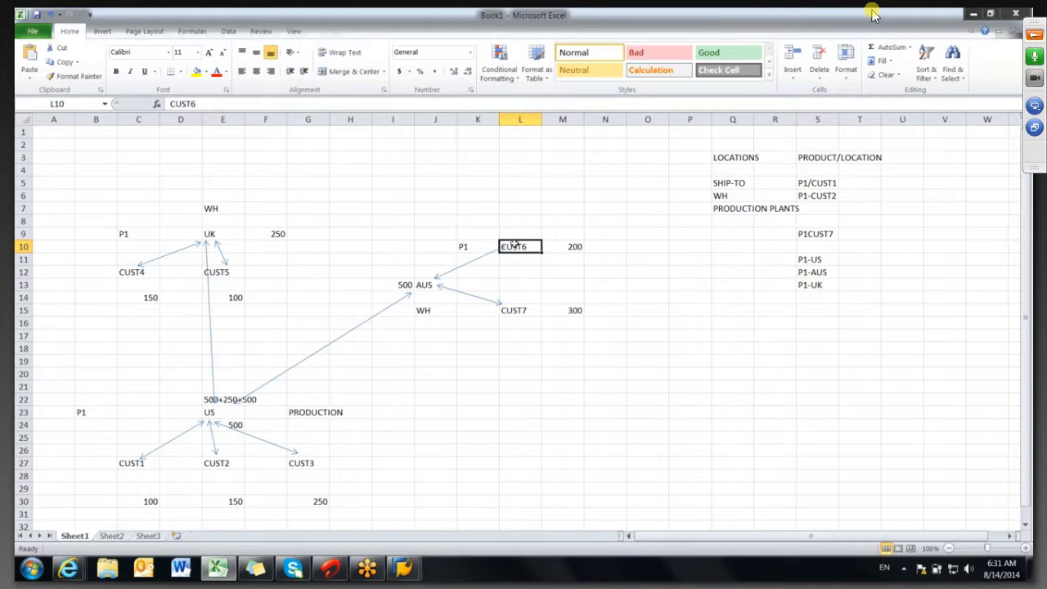
left_click(434, 283)
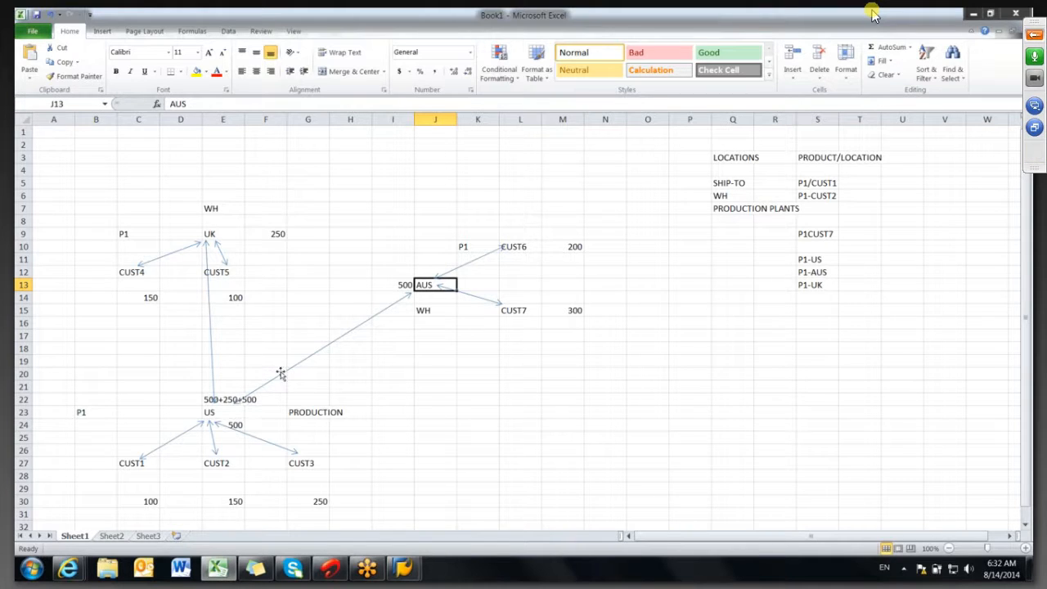
left_click(218, 410)
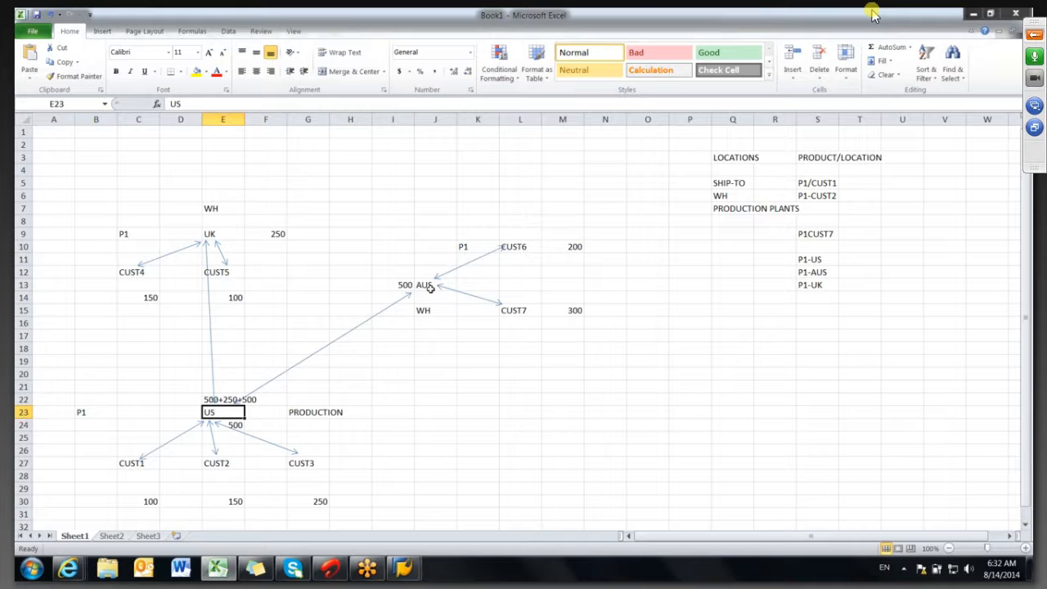
left_click(420, 292)
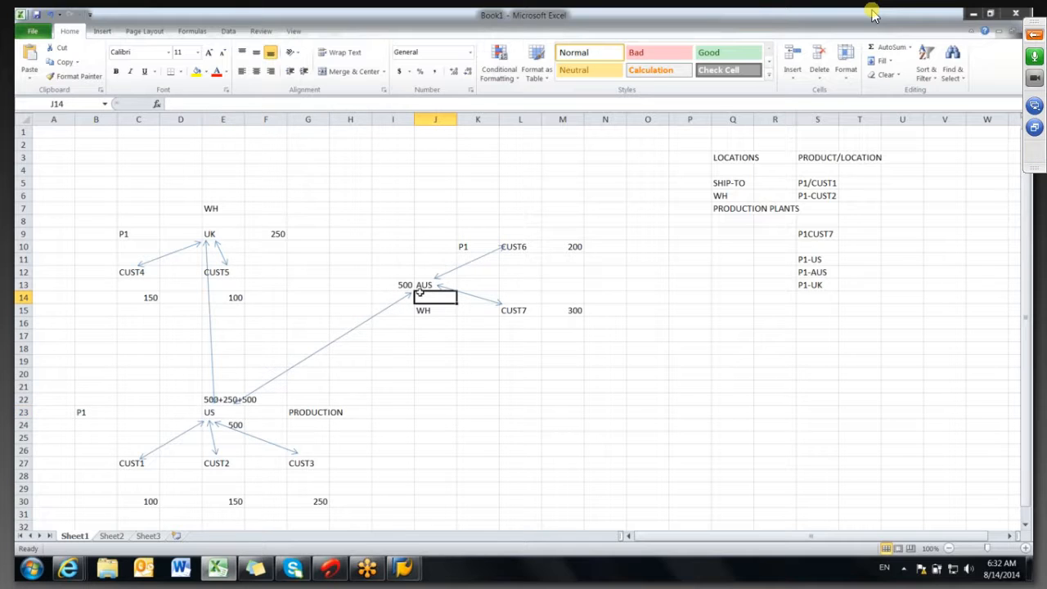
left_click(427, 285)
left_click(365, 320)
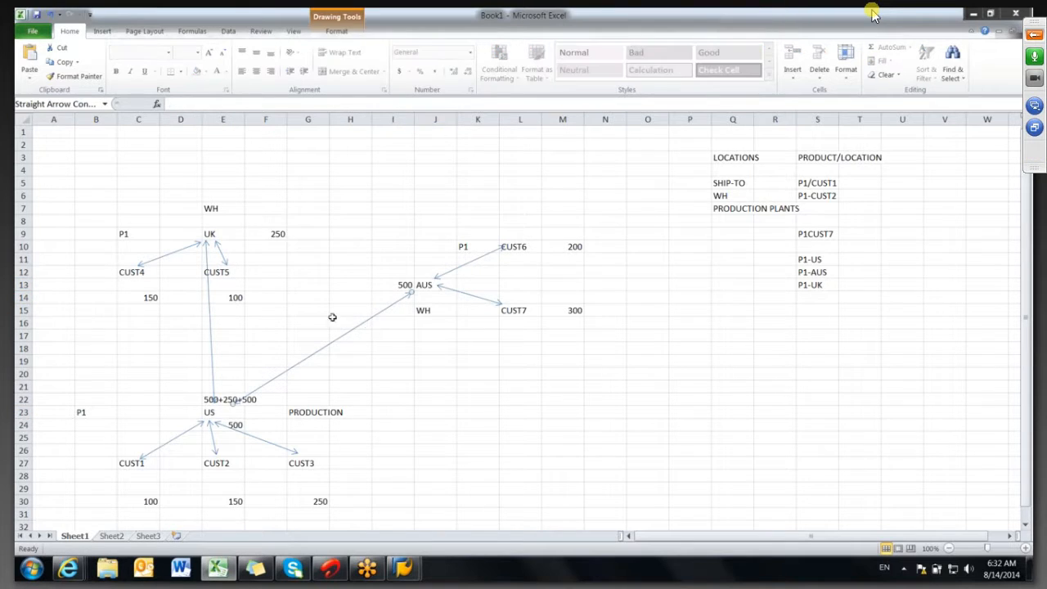
left_click(206, 273)
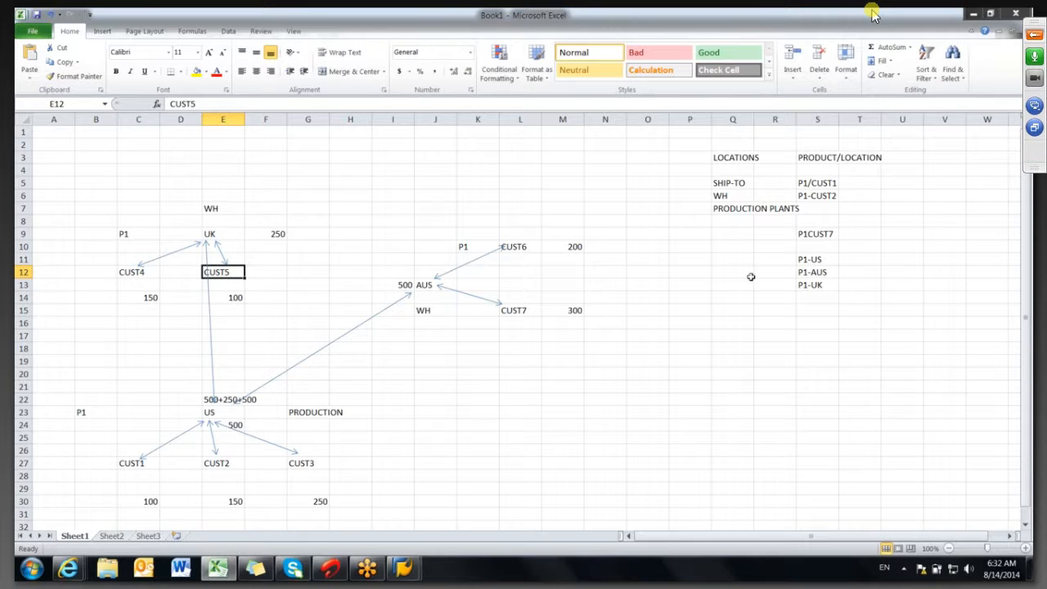
- Draw a short horizontal double-headed arrow in cell Q18, below the location lists
left_click(732, 352)
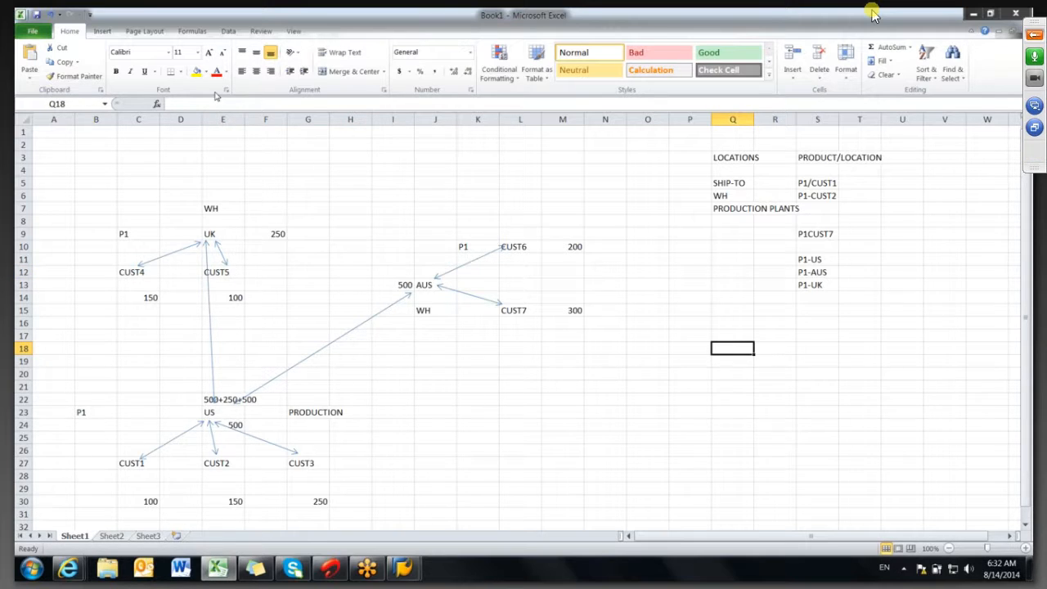
left_click(102, 31)
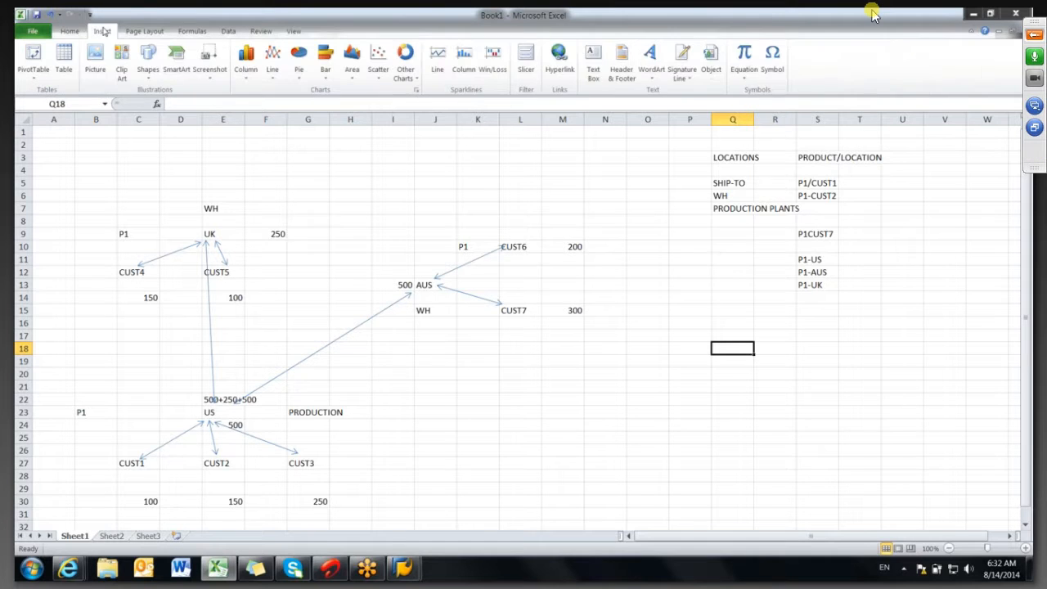
left_click(149, 57)
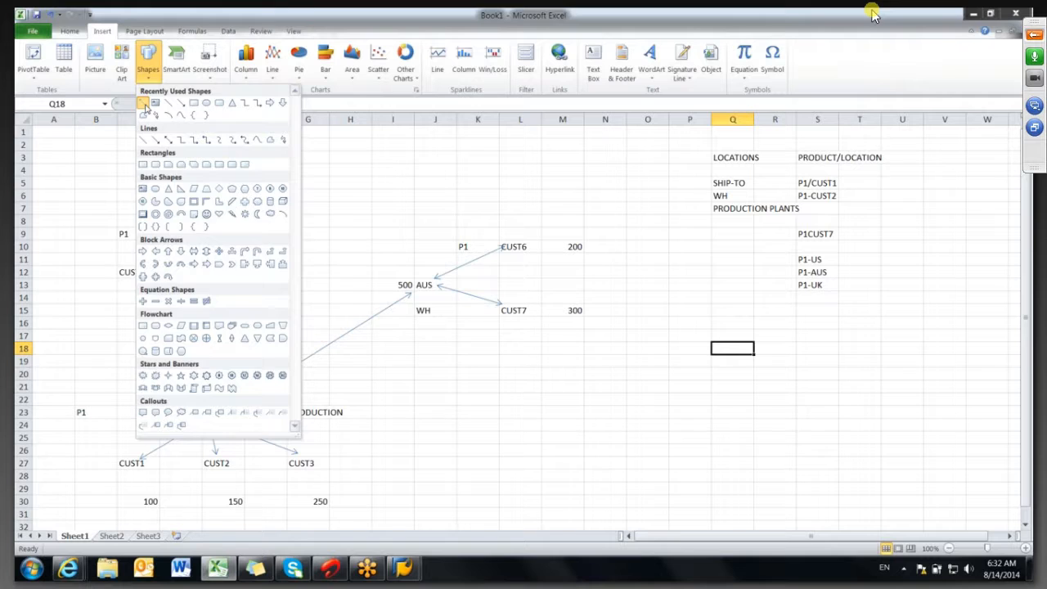
left_click(145, 106)
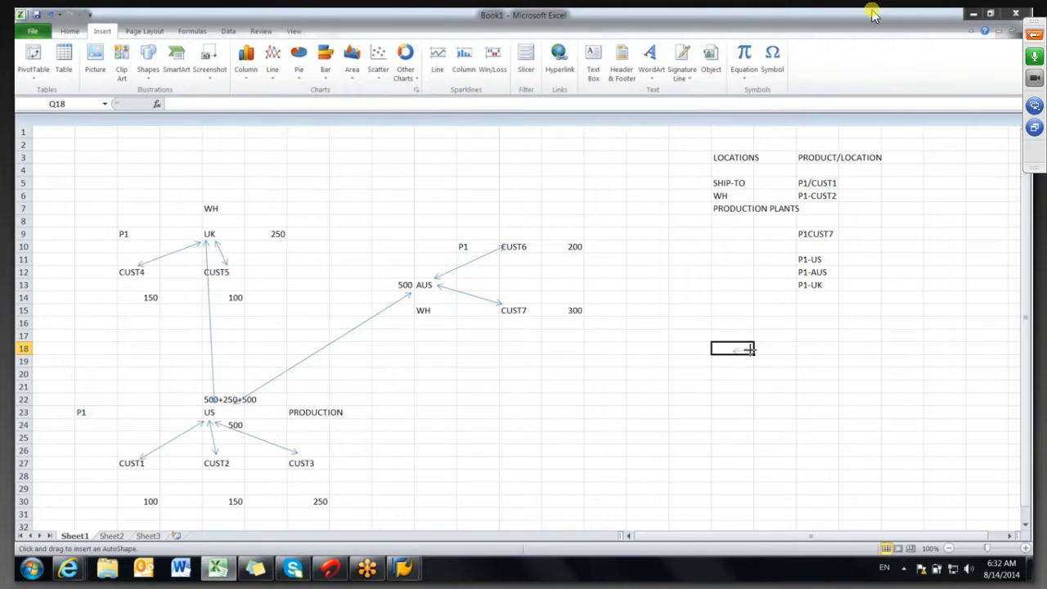
left_click_drag(749, 349, 749, 349)
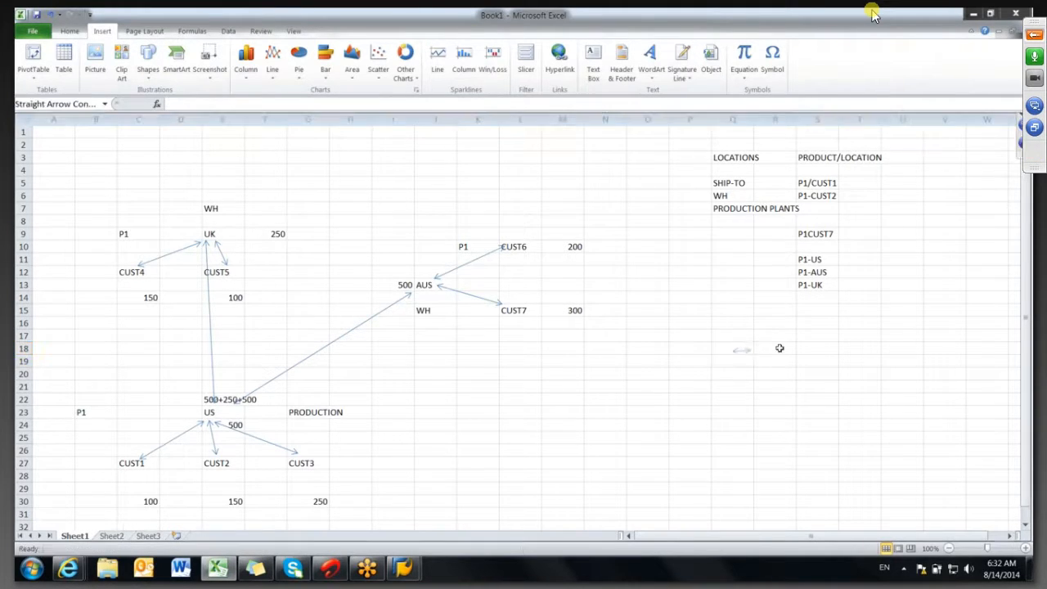
- Label the arrow with the text Transportation Lanes in cell R18
left_click(777, 348)
type("tRANSPOR")
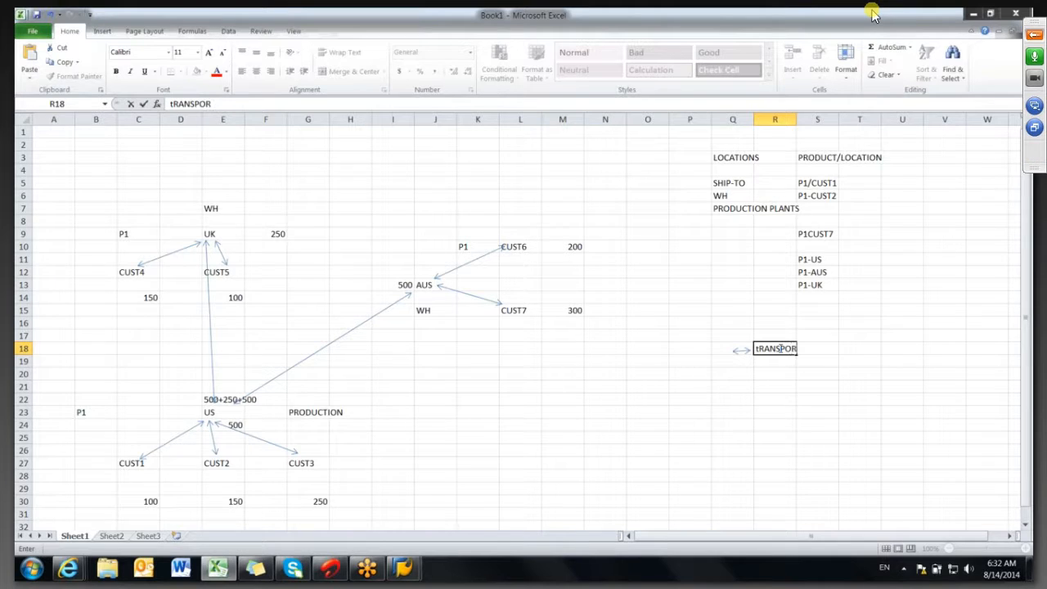
type("TATION Lanes")
left_click(791, 375)
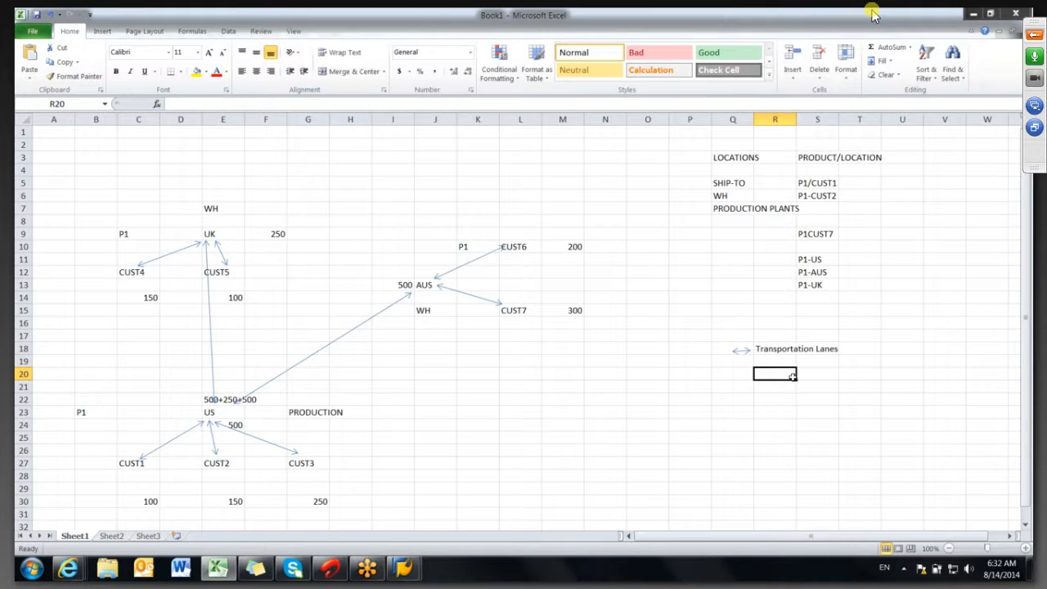
- Point out the LOCATIONS heading, the PRODUCT/LOCATION heading and the Transportation Lanes label
left_click(740, 160)
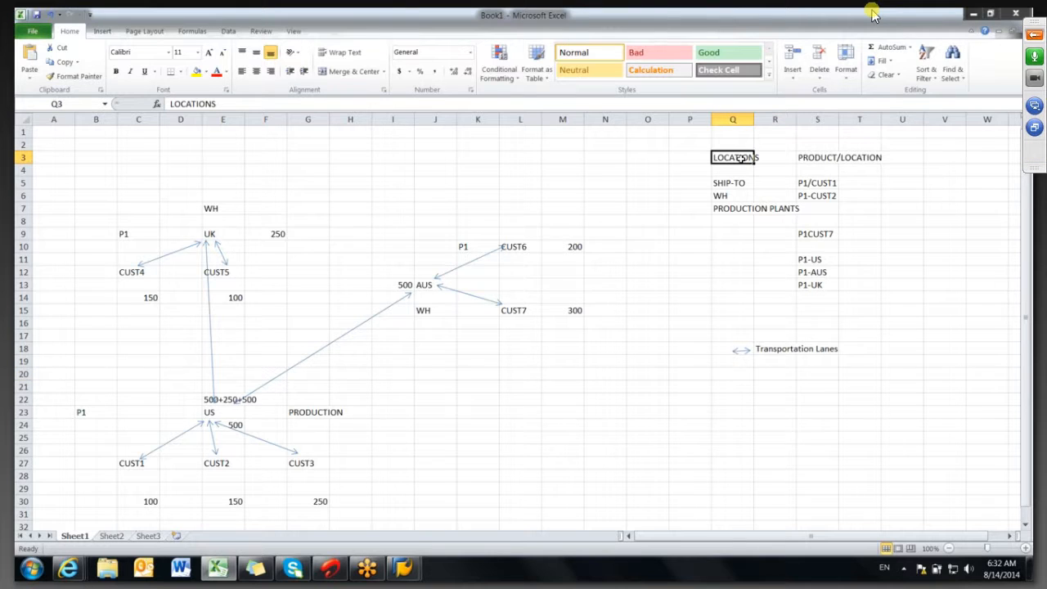
left_click(820, 158)
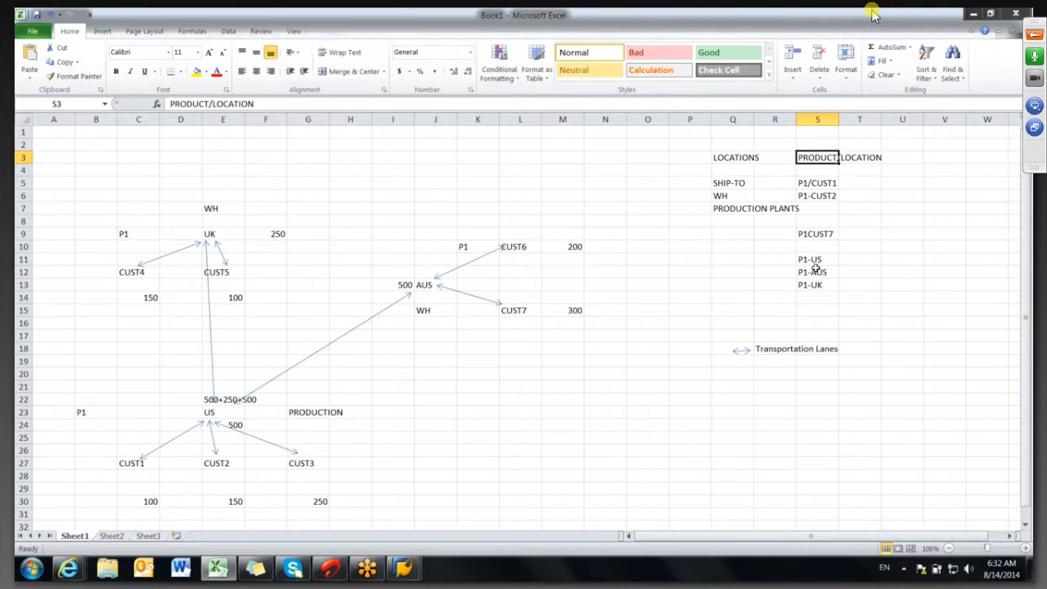
left_click(772, 350)
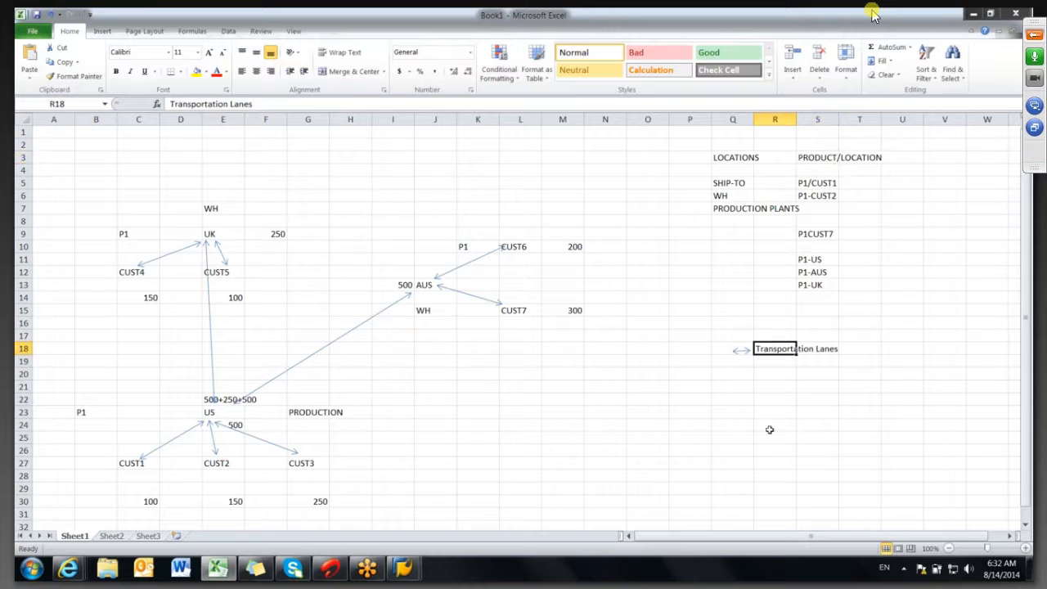
- Add resource in cell R21 and PDS in cell R22, below the Transportation Lanes label
left_click(772, 388)
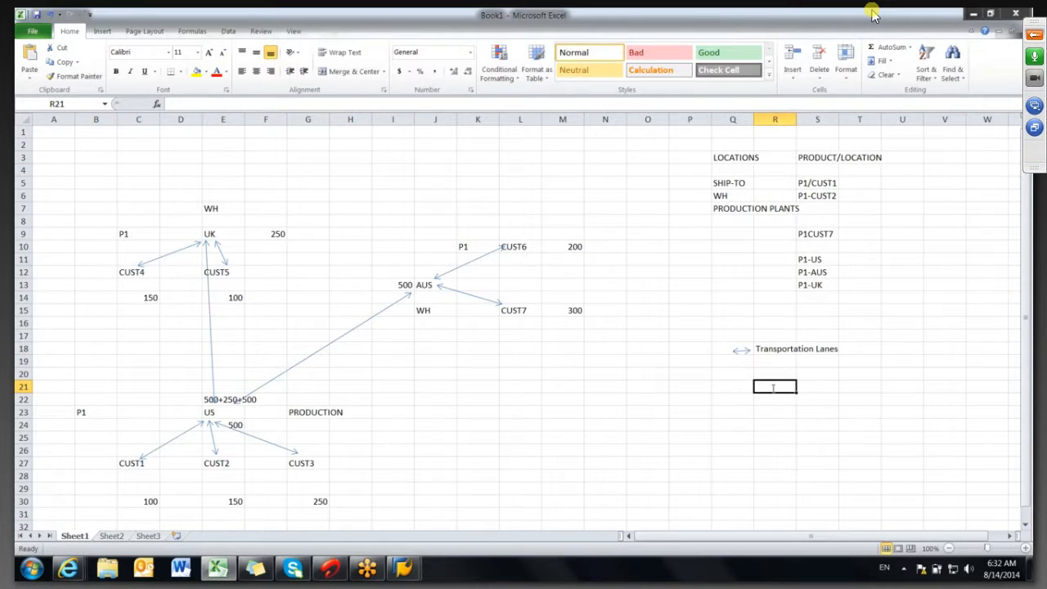
type("resouirc")
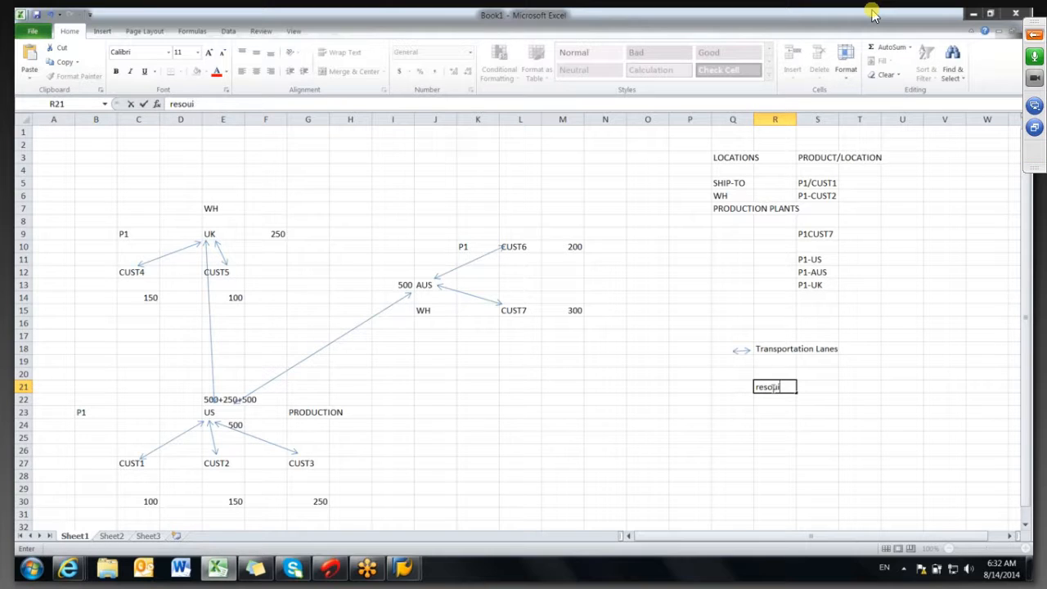
key("BackSpace")
key("BackSpace")
type("rce")
left_click(771, 400)
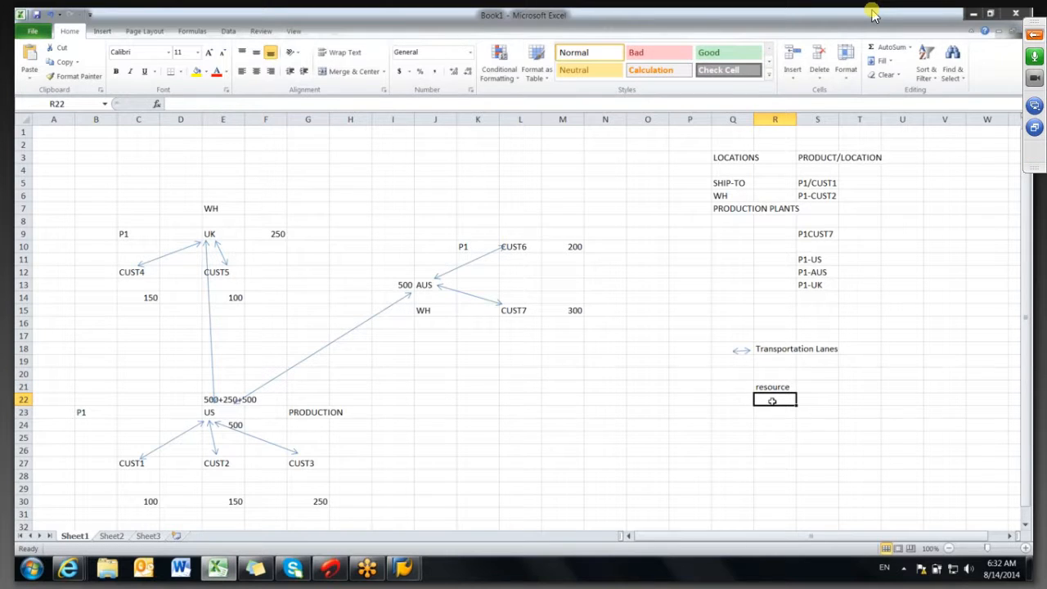
type("pds")
key("BackSpace")
key("BackSpace")
key("BackSpace")
type("PDS")
left_click(773, 436)
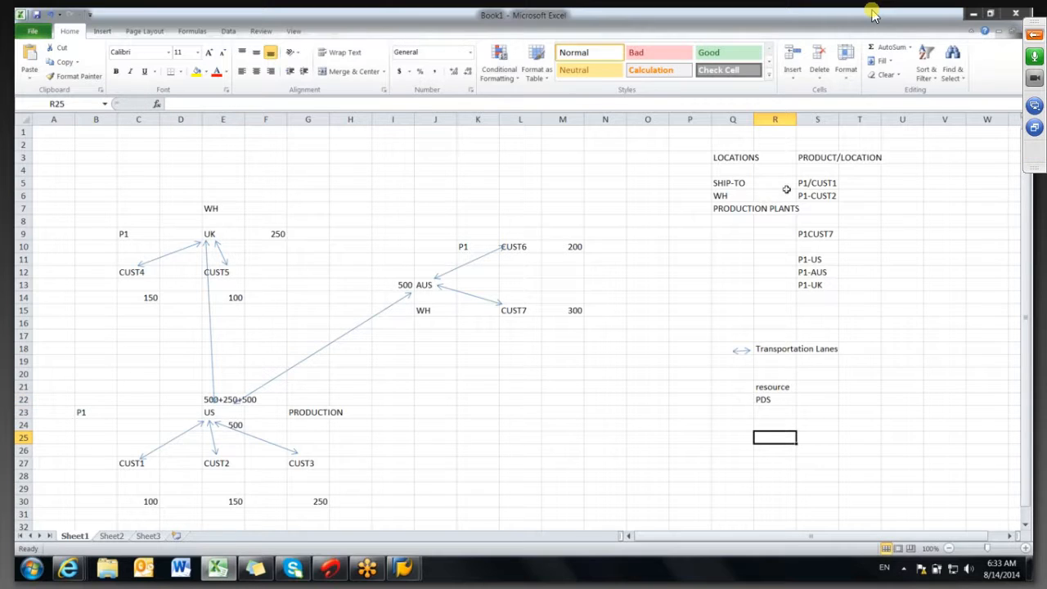
- Compare the LOCATIONS and PRODUCT/LOCATION headings once more and finish on the Transportation Lanes label
left_click(809, 410)
left_click(737, 155)
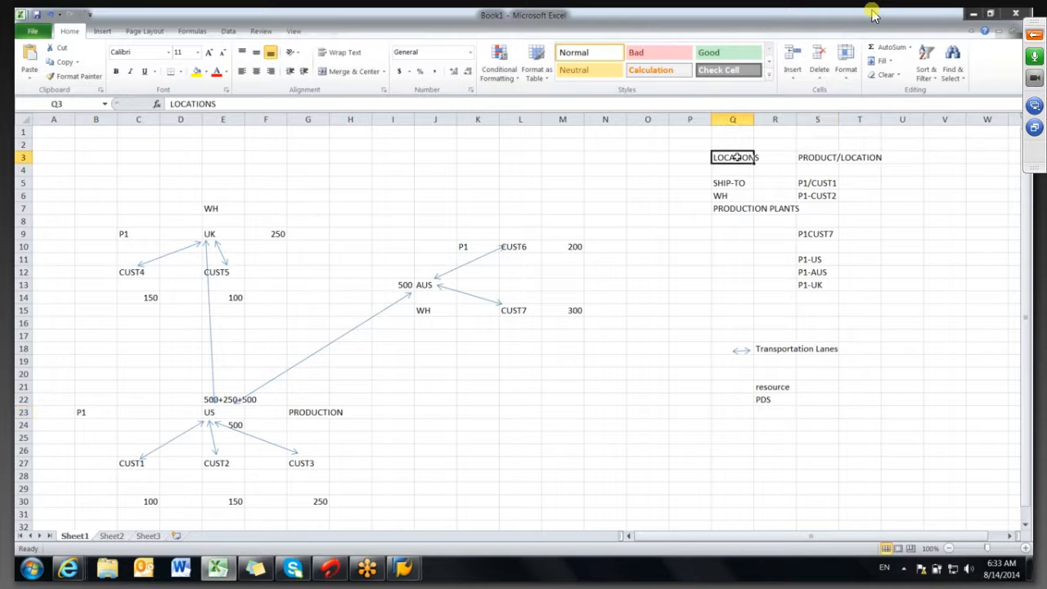
left_click(817, 157)
left_click(740, 157)
left_click(824, 159)
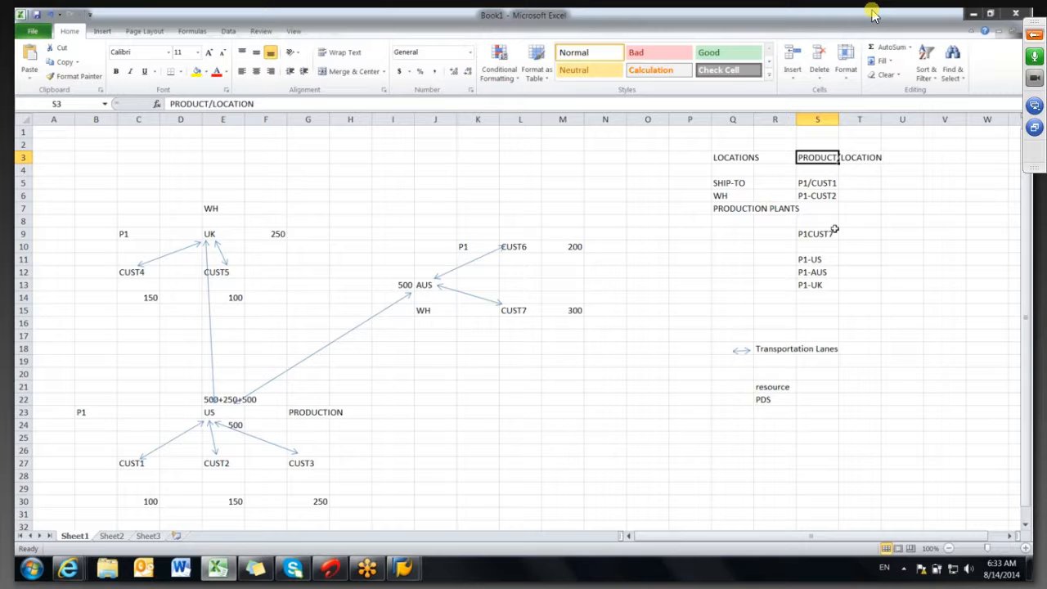
left_click(763, 349)
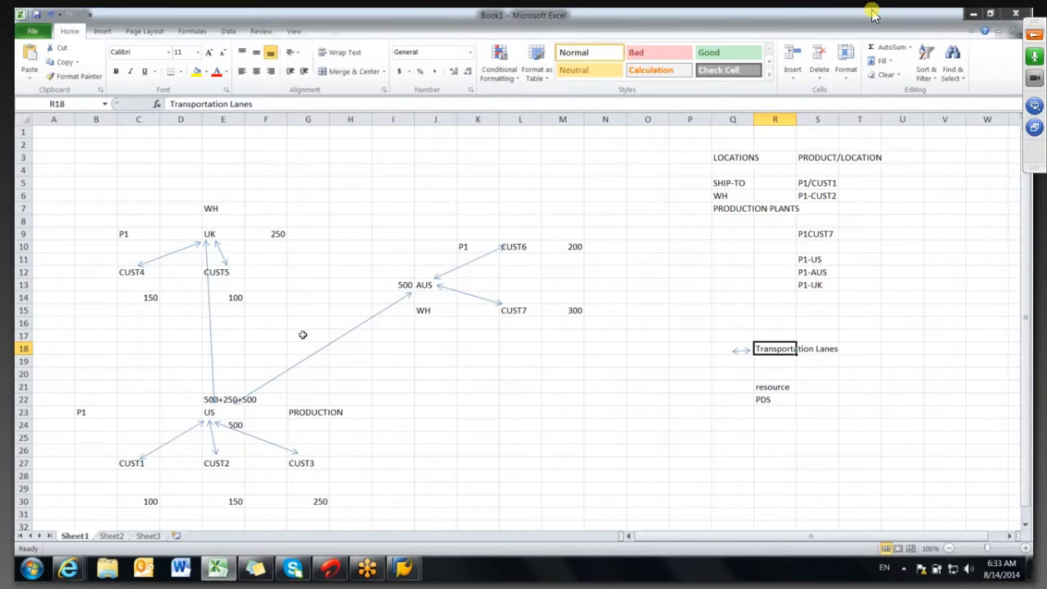
- Switch to the SAP Easy Access window to view its menu
left_click(406, 559)
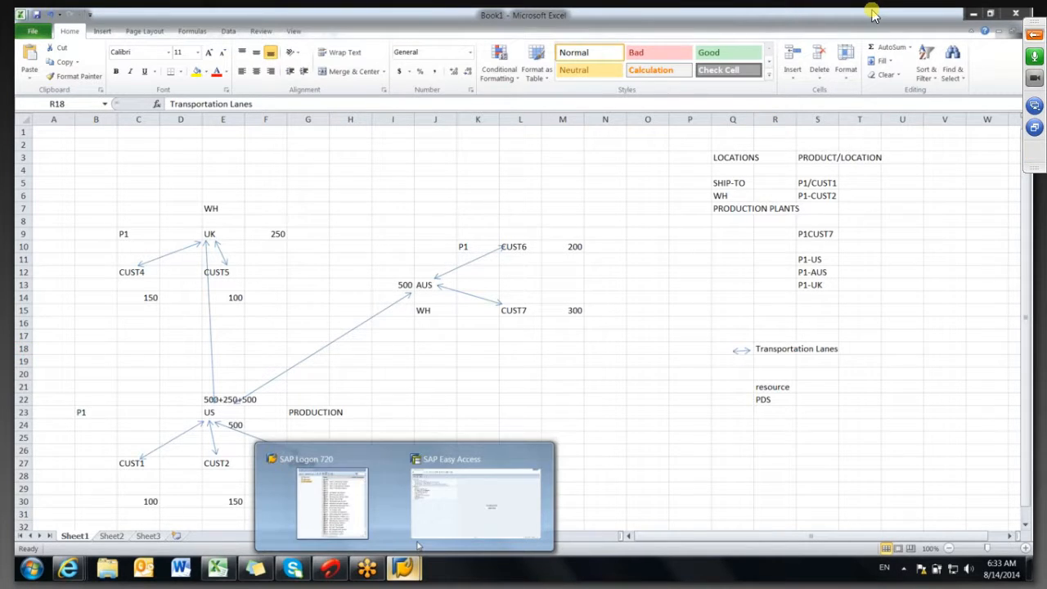
mouse_move(438, 528)
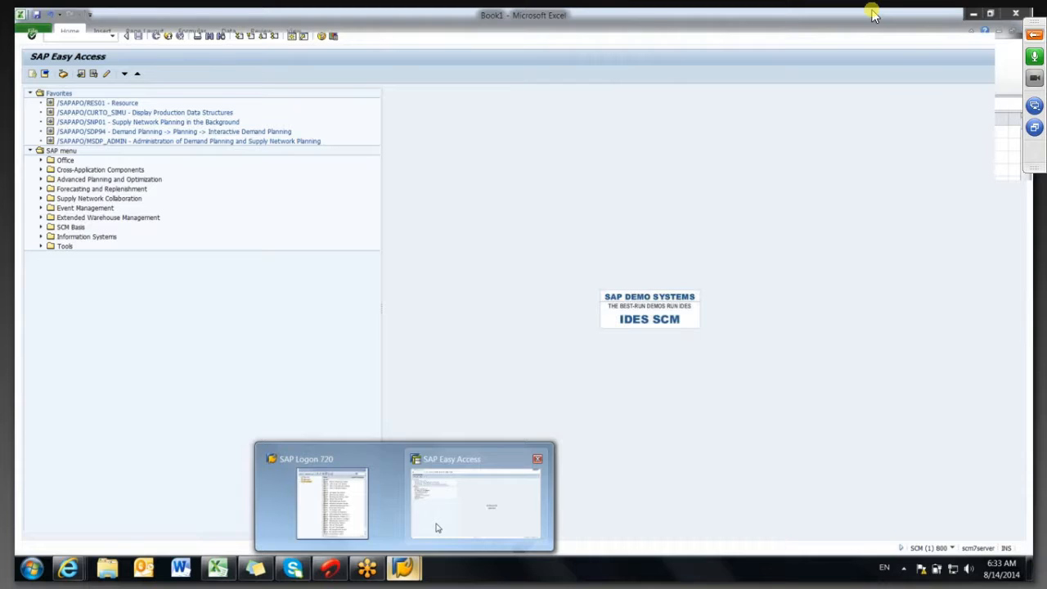
left_click(437, 527)
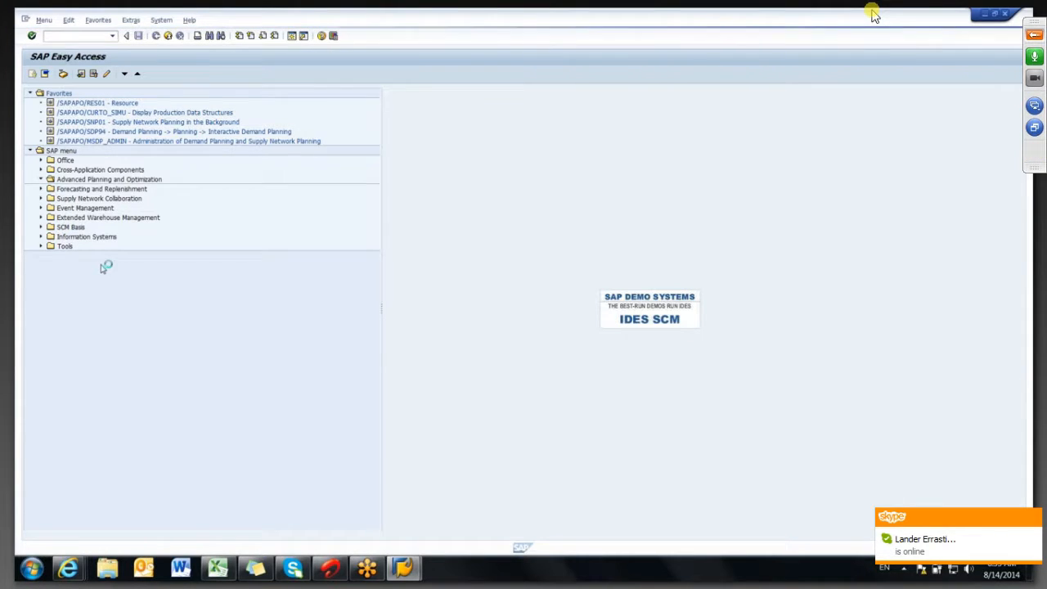
left_click(404, 565)
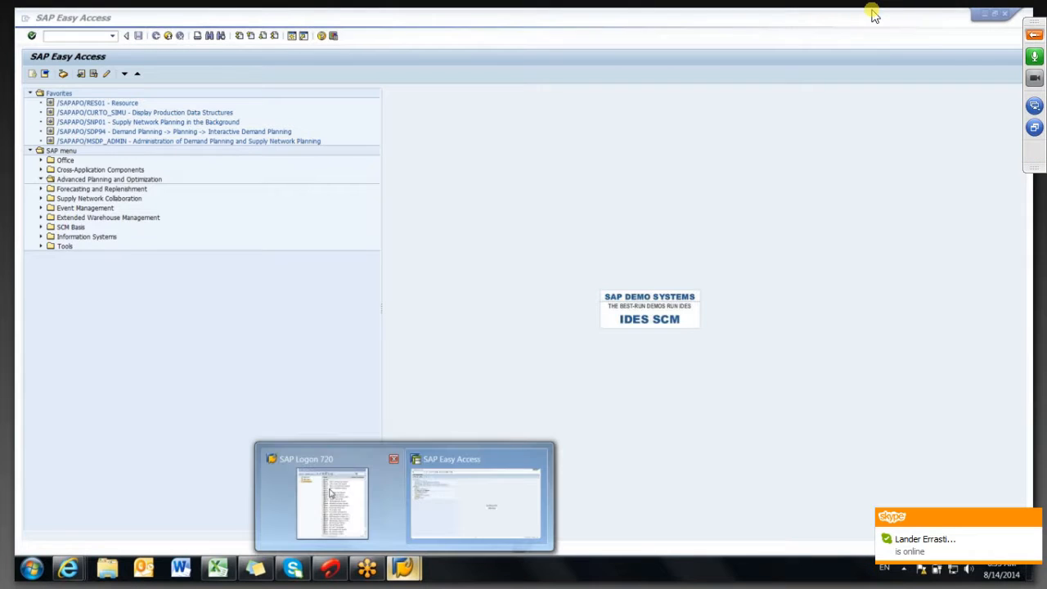
- Switch to Skype and sign out of the account, and show the GoToMeeting Viewer in full screen
key("alt+Tab")
key("alt+Tab")
key("alt+Tab")
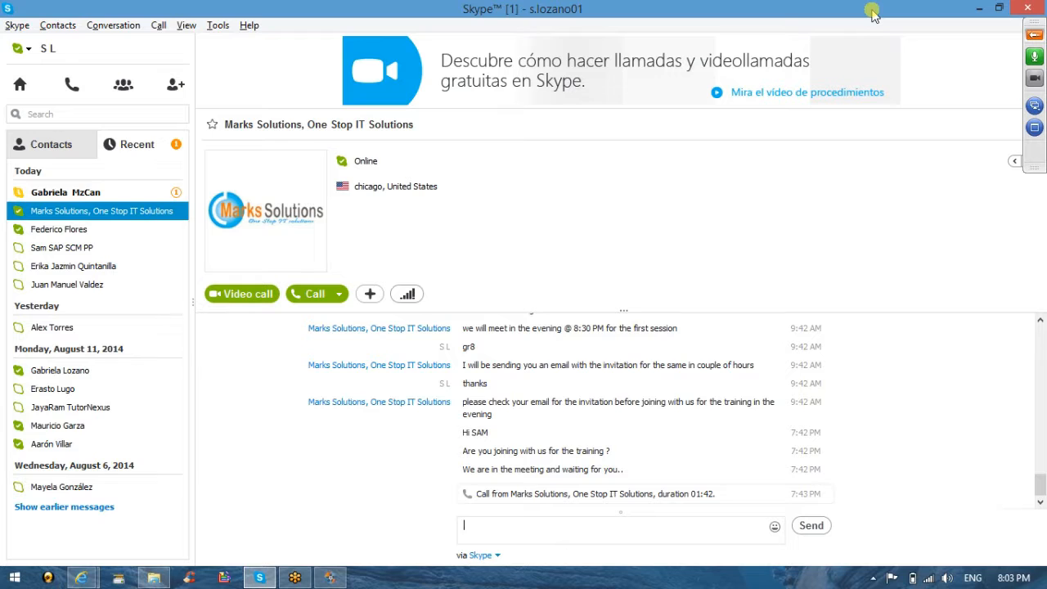
key("alt")
key("Down")
key("Up")
key("Up")
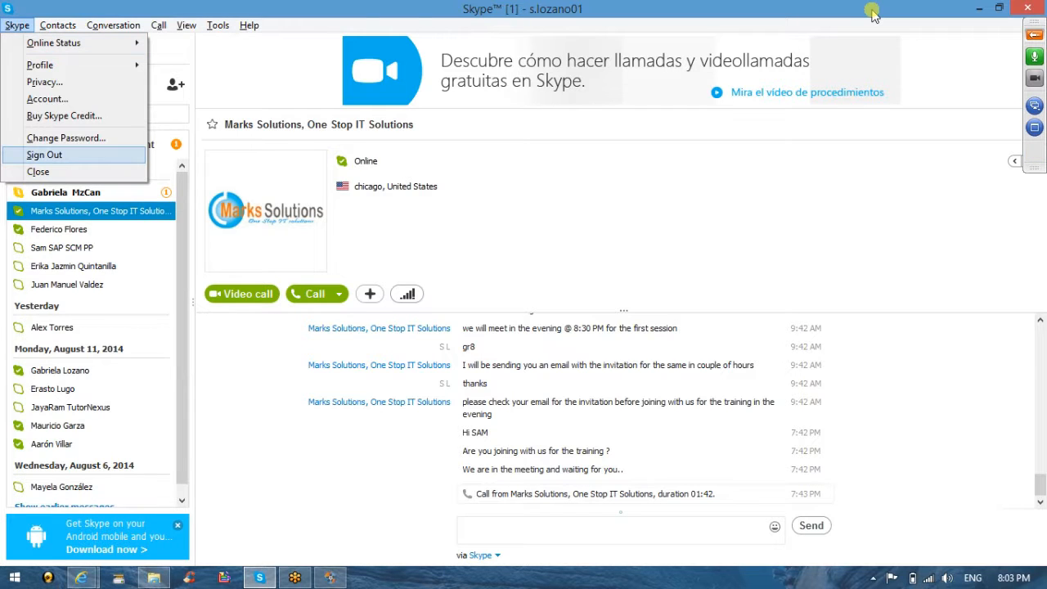
key("Return")
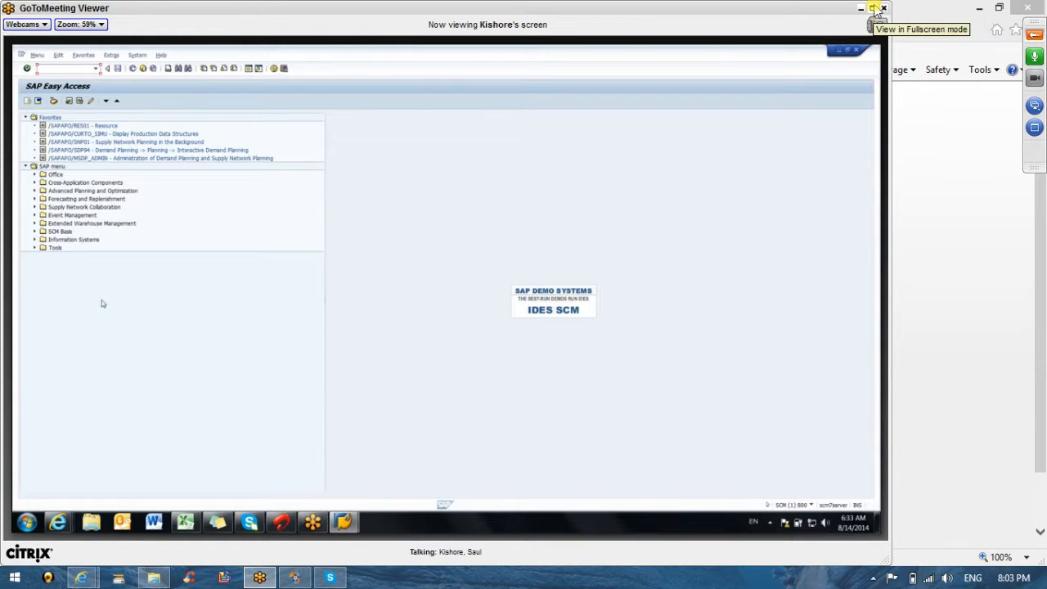
left_click(873, 10)
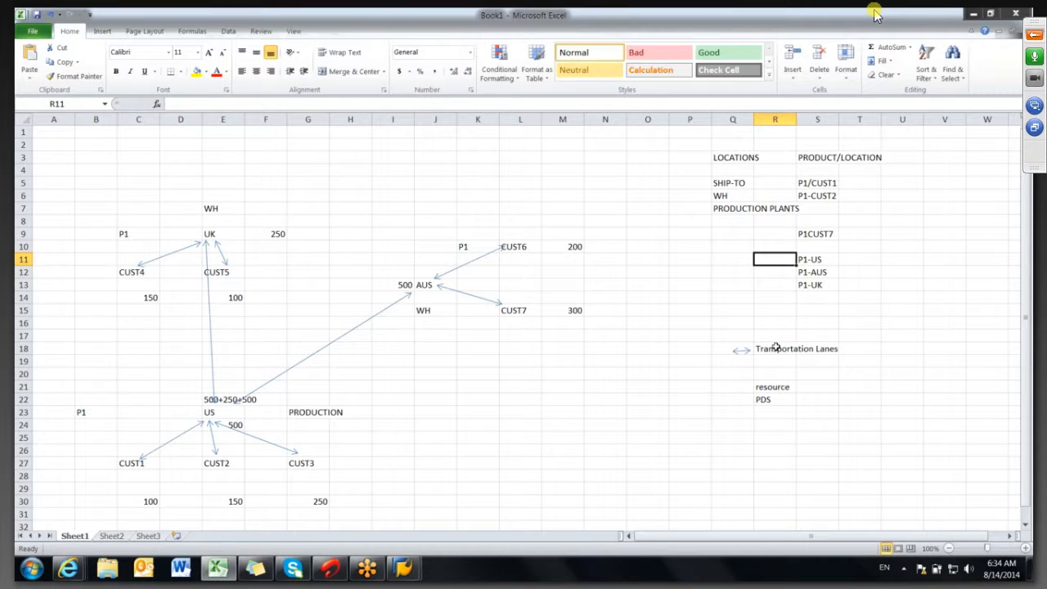
- Switch to SAP Easy Access and expand Advanced Planning and Optimization down to the Location folder in Master Data
left_click(775, 347)
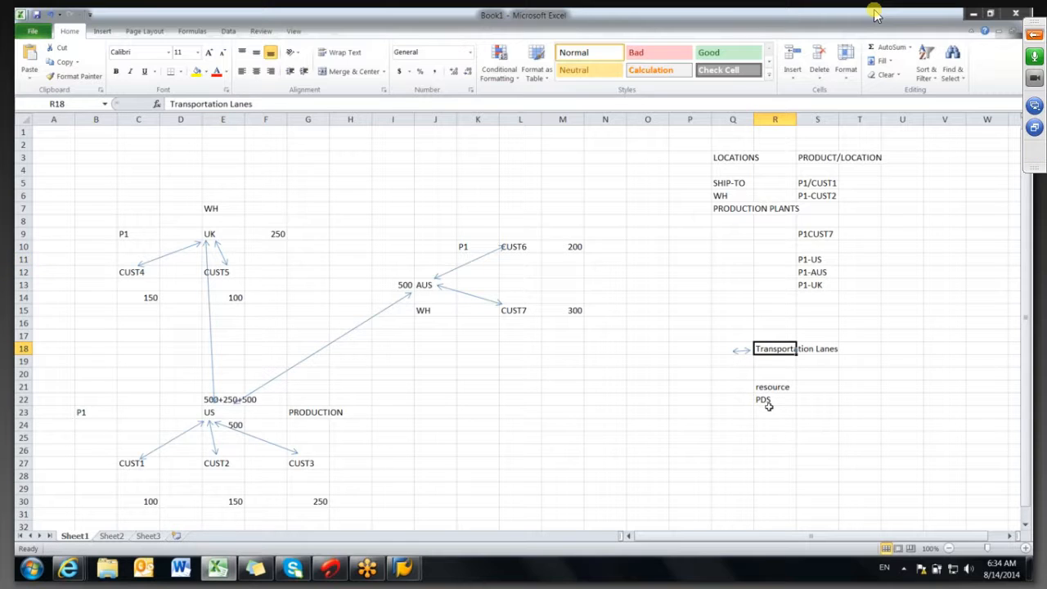
key("alt+Tab")
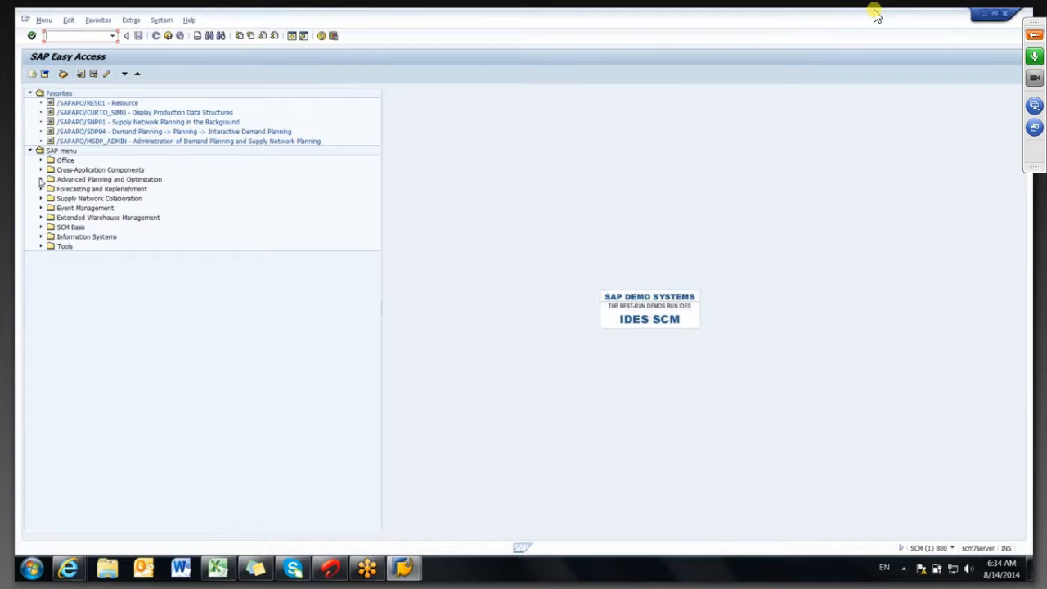
left_click(41, 179)
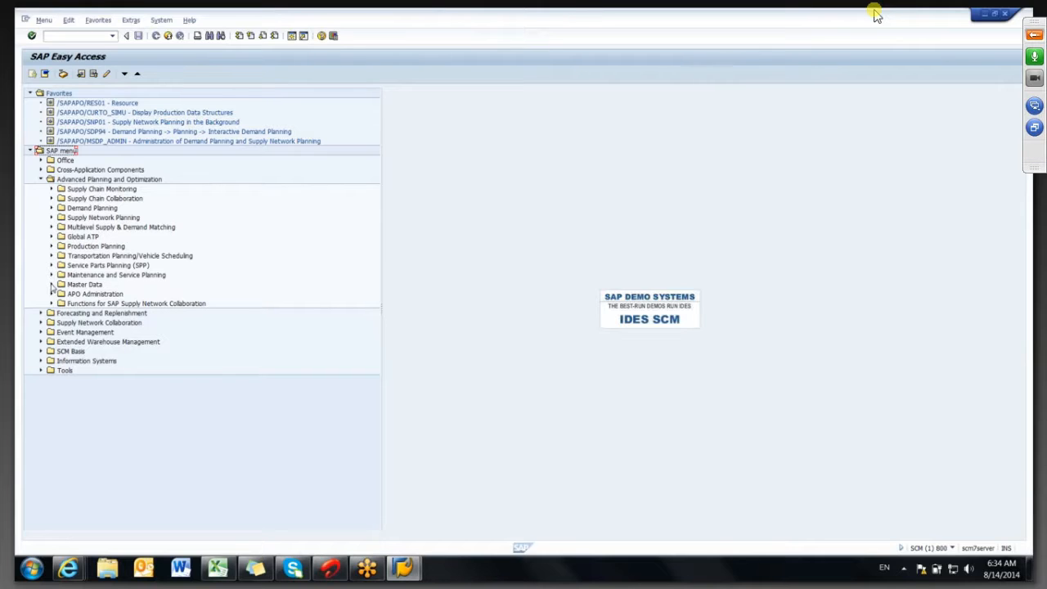
left_click(51, 283)
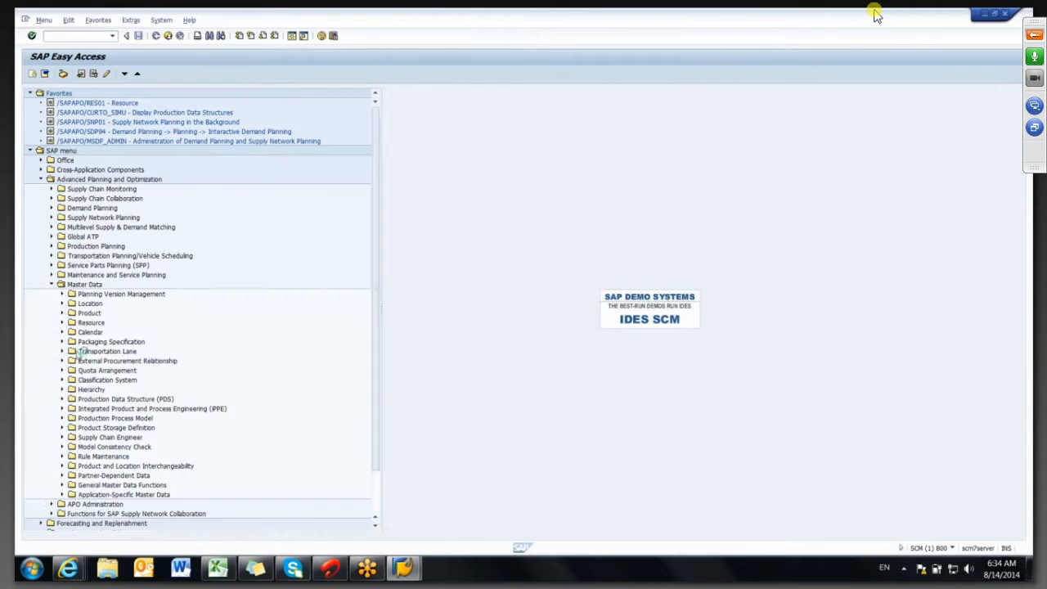
left_click(61, 303)
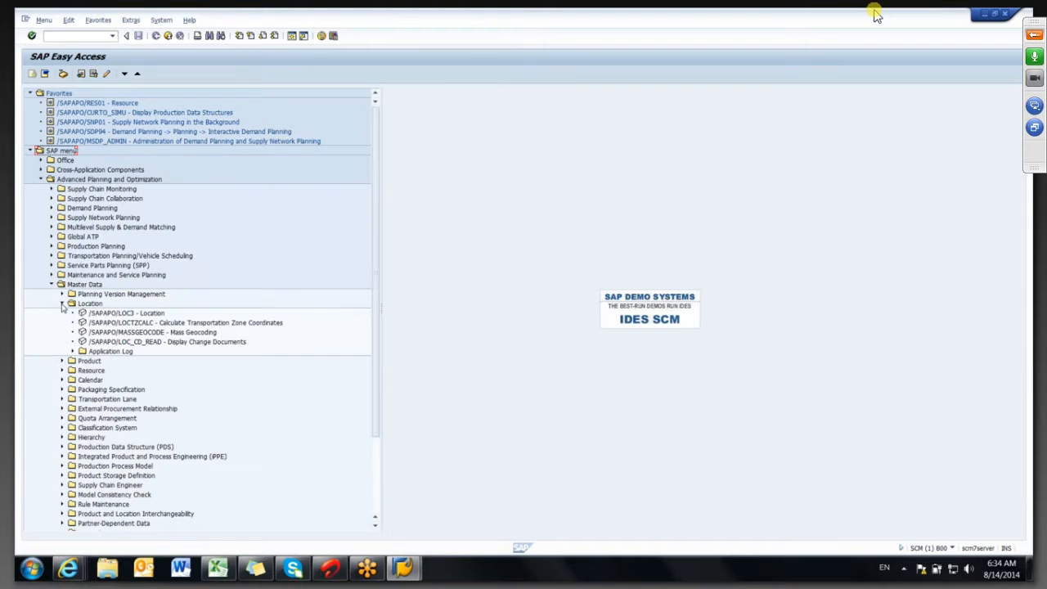
- Open the /SAPAPO/LOC3 Location transaction and enter 6500 as the location
left_click(131, 313)
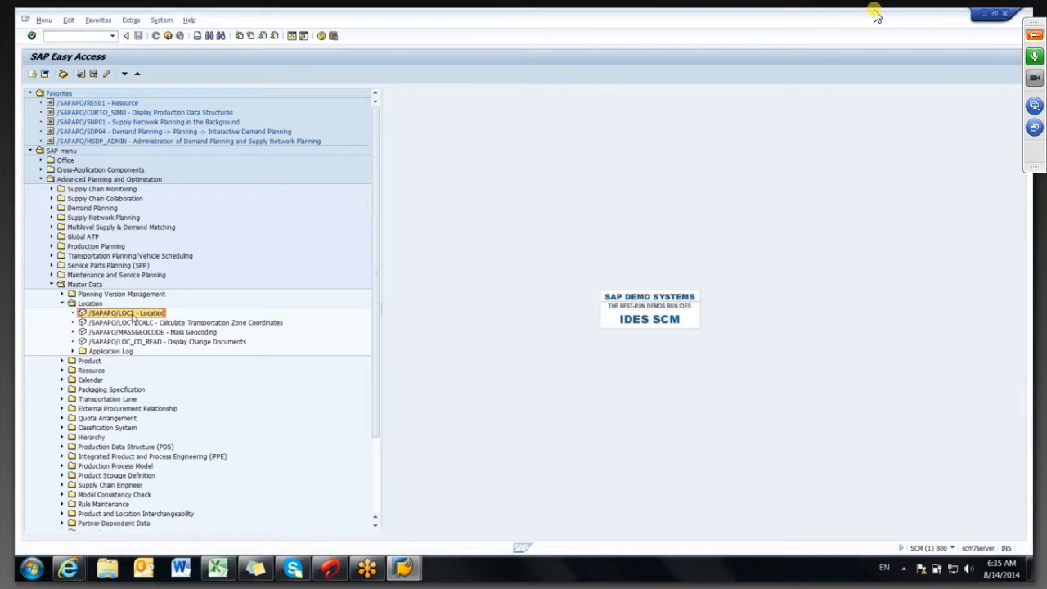
left_click(134, 316)
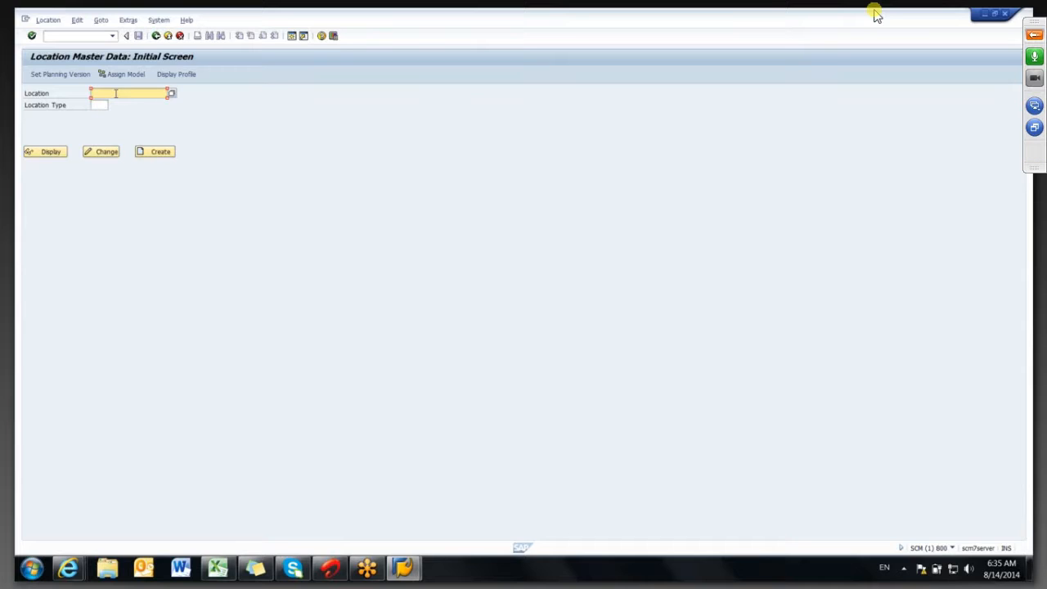
type("6500")
left_click(97, 106)
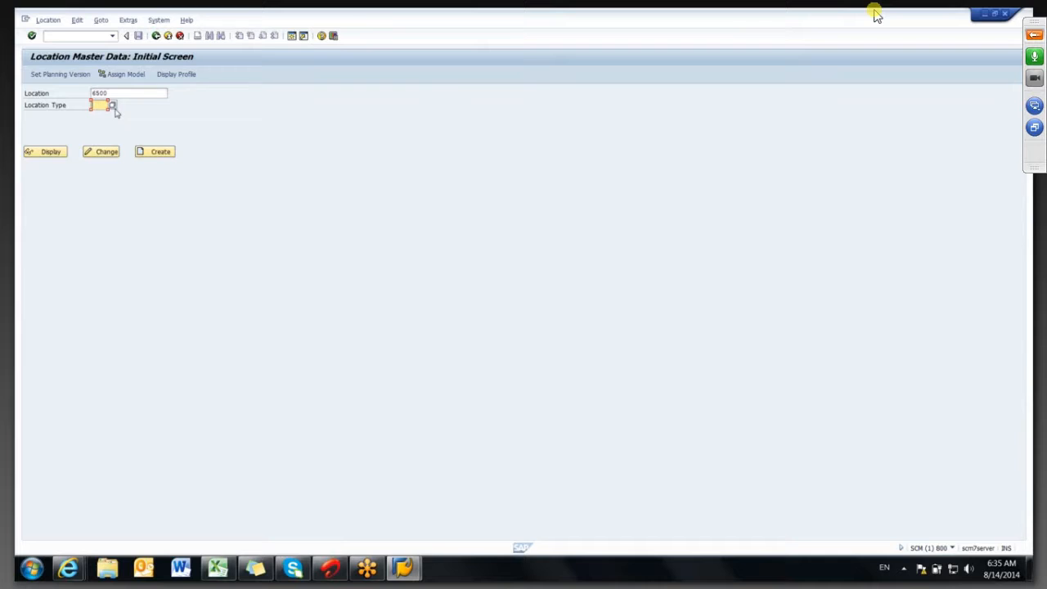
- Switch to the Excel workbook and point out the US and AUS locations in the network diagram
left_click(218, 568)
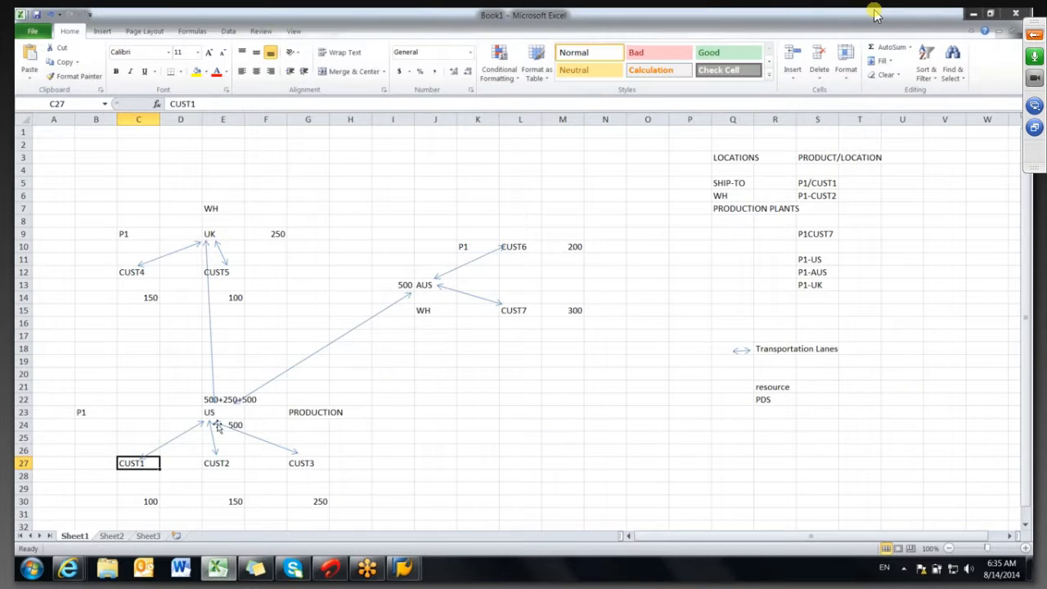
left_click(214, 414)
left_click(434, 282)
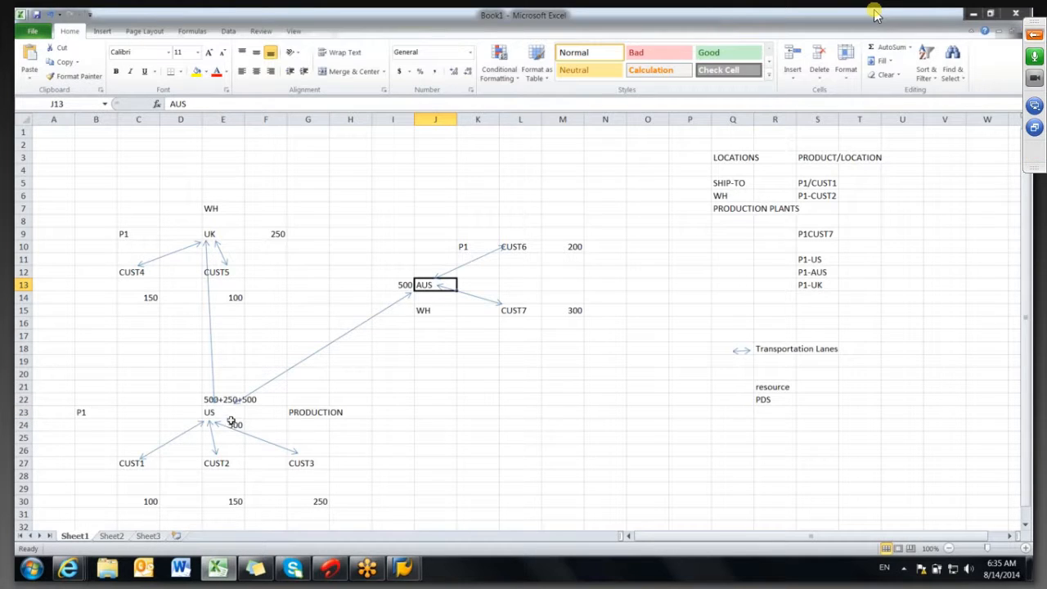
- Switch back to the SAP Location Master Data screen, point out the Customer, Vendor and Distribution Center types, and choose location type 1001 Production Plant
left_click(223, 477)
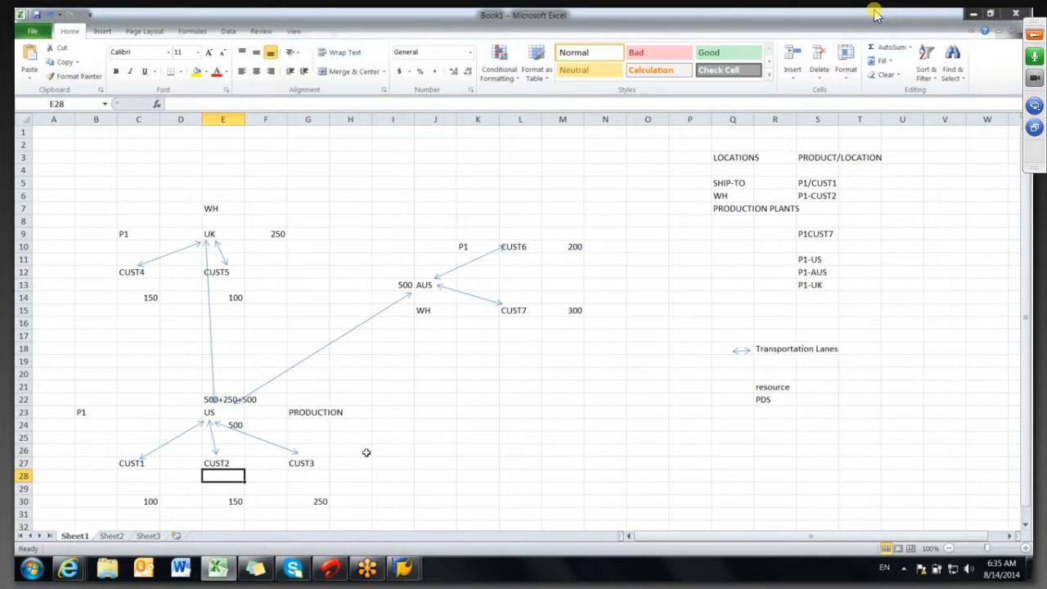
key("alt")
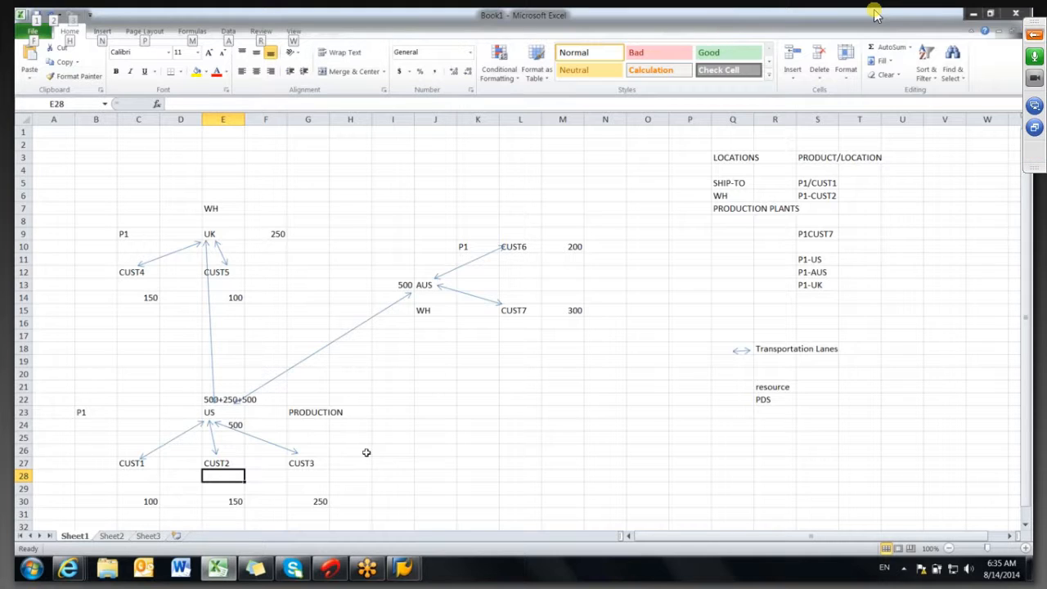
key("alt+Tab")
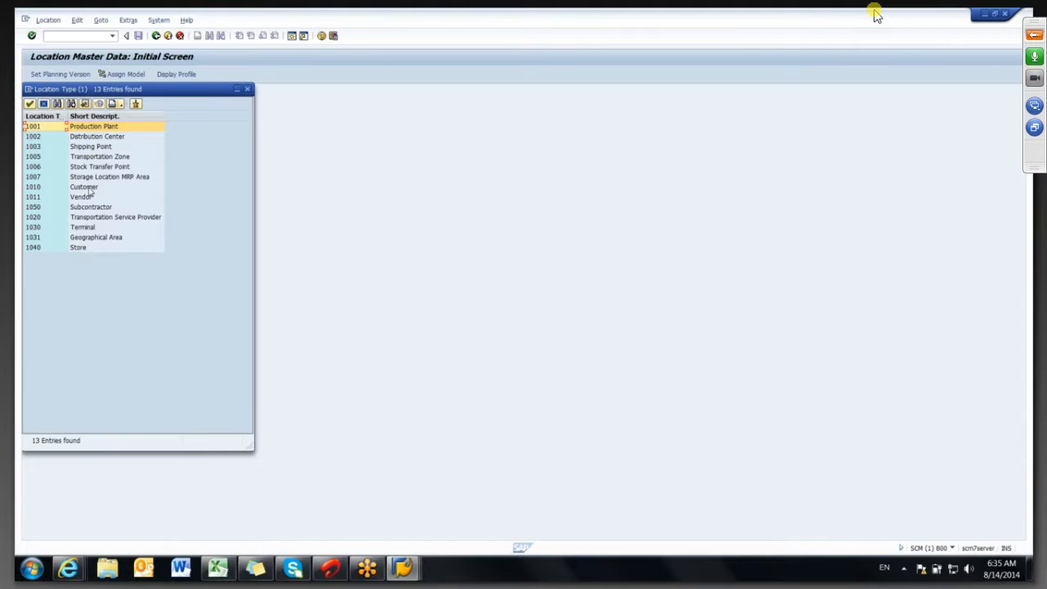
left_click(89, 190)
left_click(81, 198)
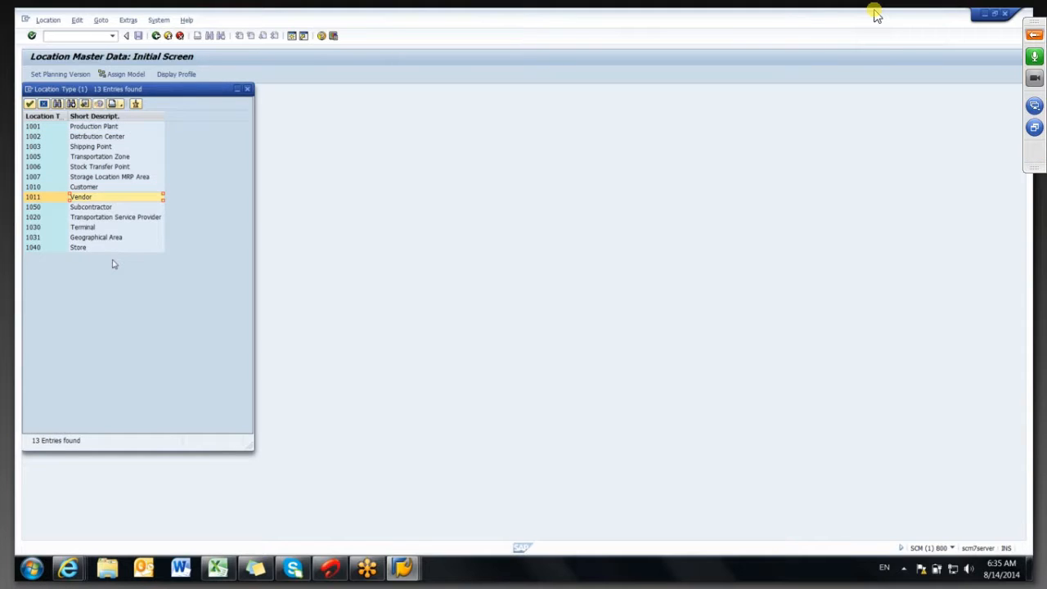
left_click(92, 188)
left_click(91, 137)
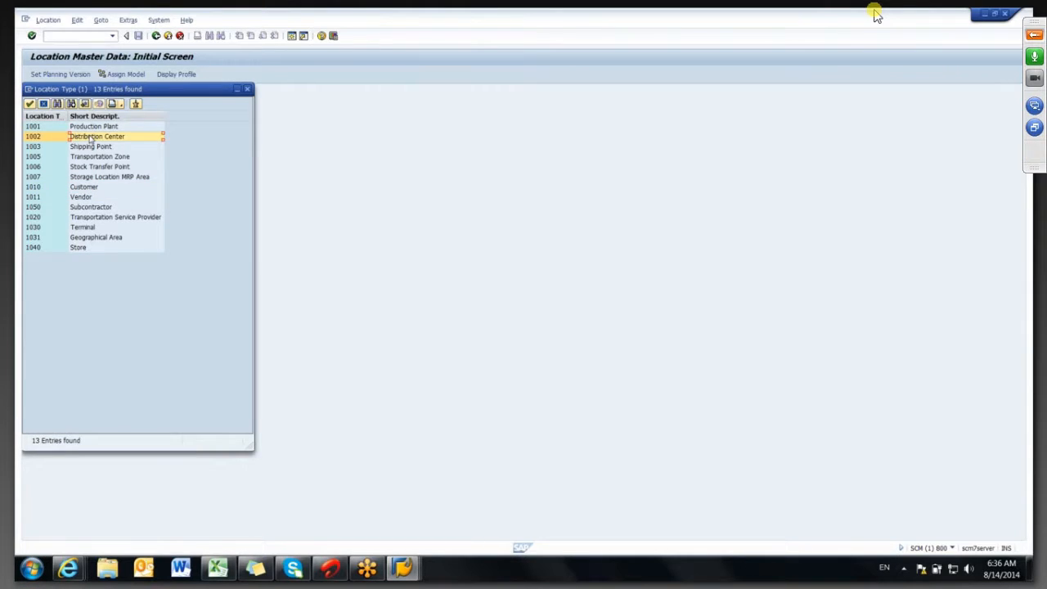
double_click(47, 127)
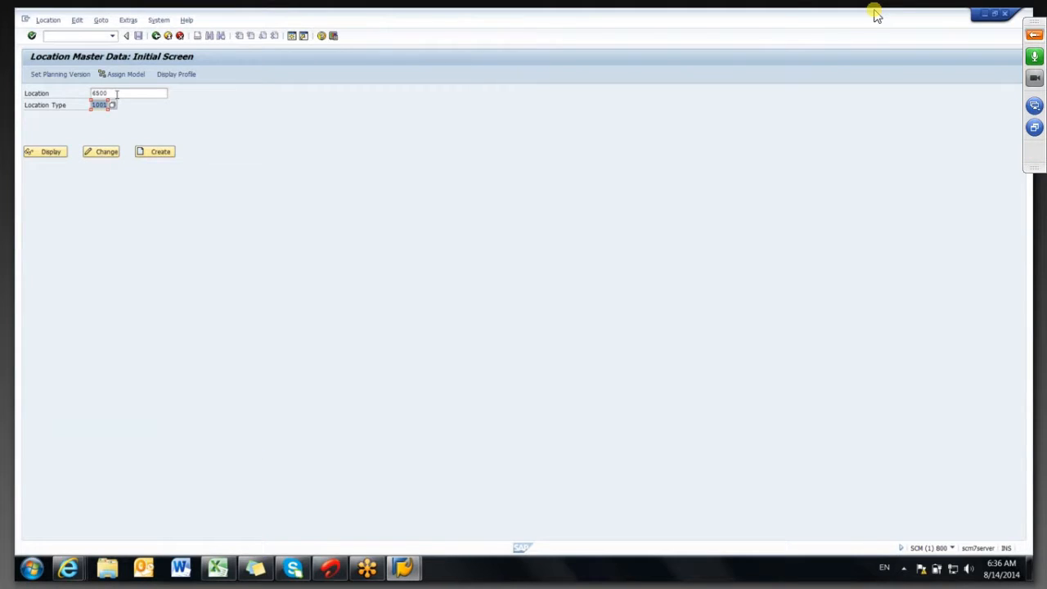
- Start creating location 6500 as a production plant and enter the description Prod Plant US
left_click(116, 93)
left_click(144, 152)
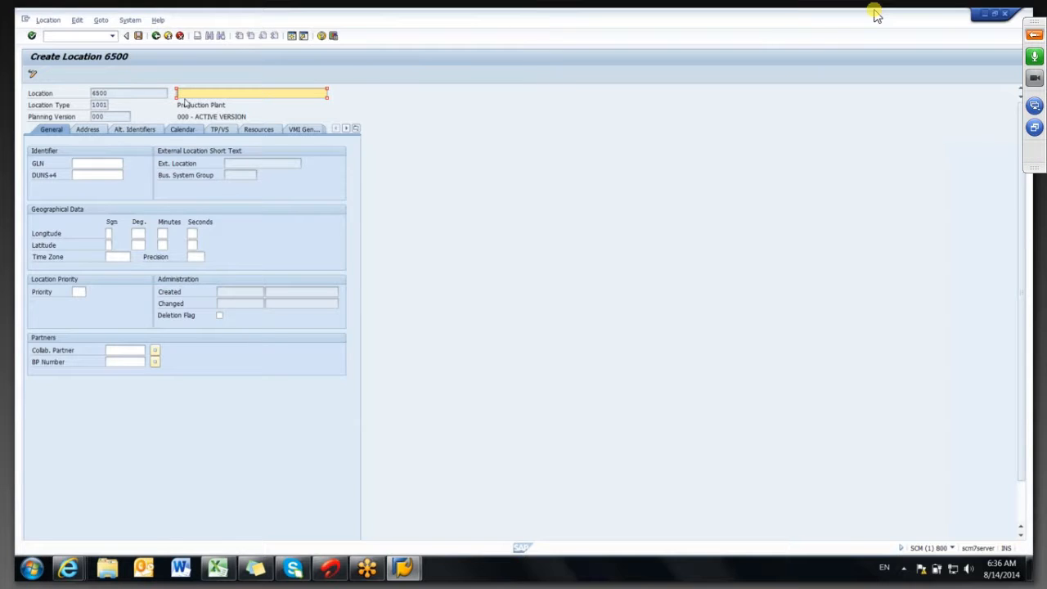
type("odu")
key("BackSpace")
key("BackSpace")
type("Plant US")
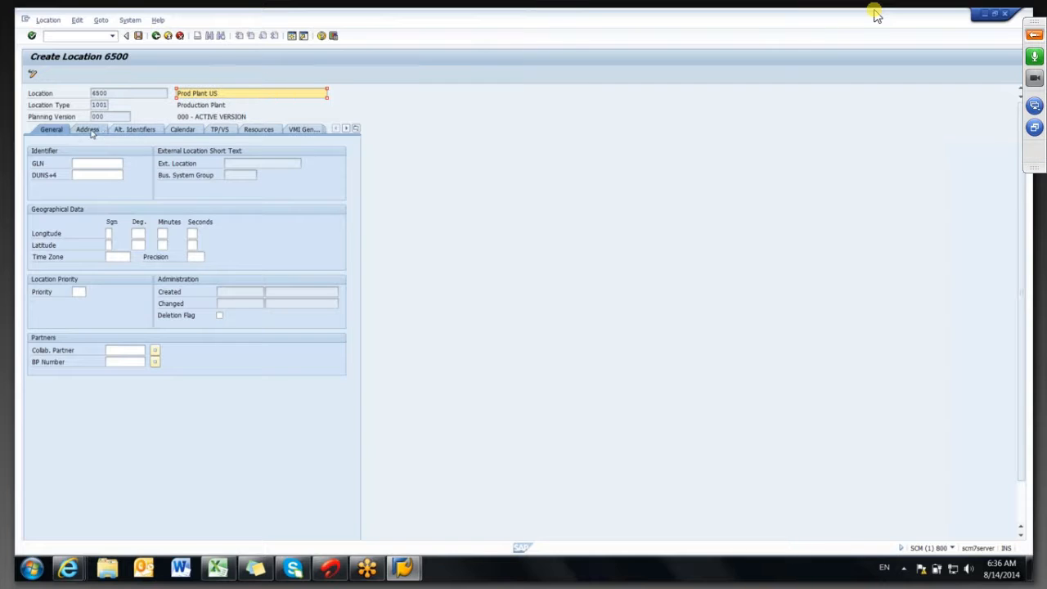
key("Return")
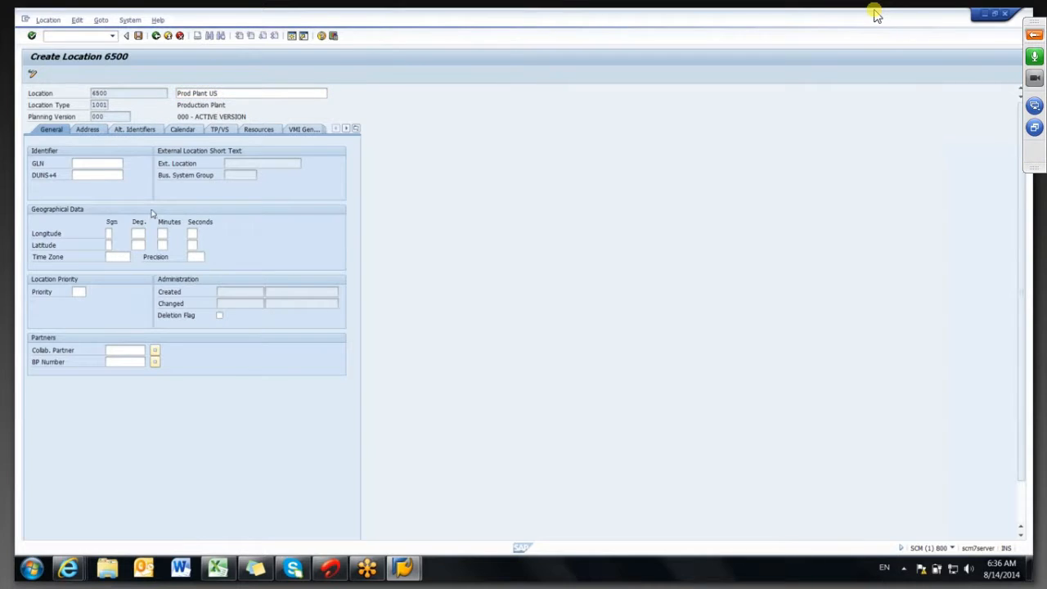
- Set the address title to Mr. and the country to US for location 6500, and save the location
left_click(87, 130)
left_click(163, 164)
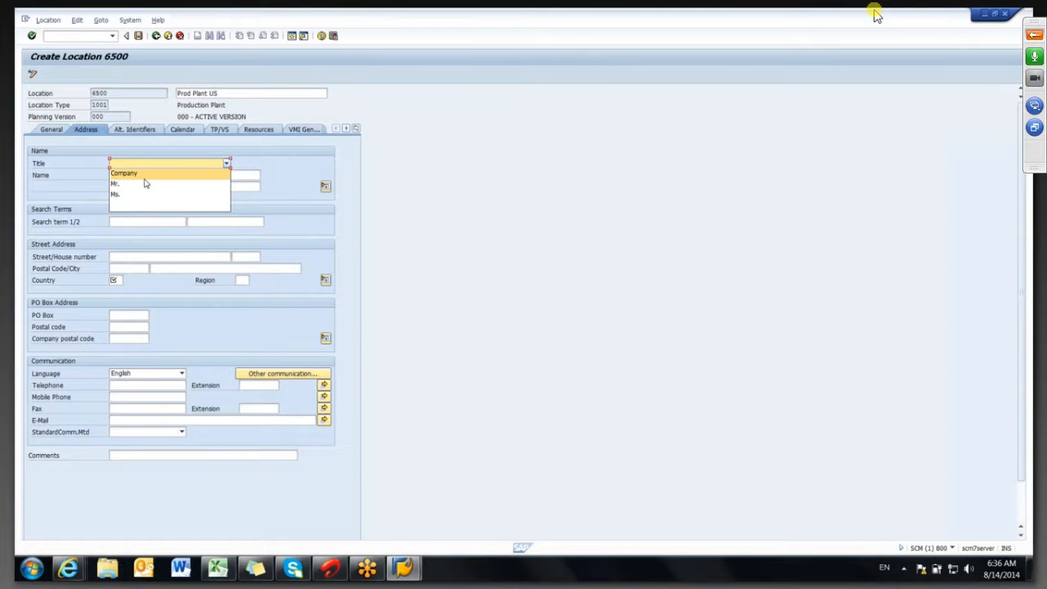
left_click(144, 185)
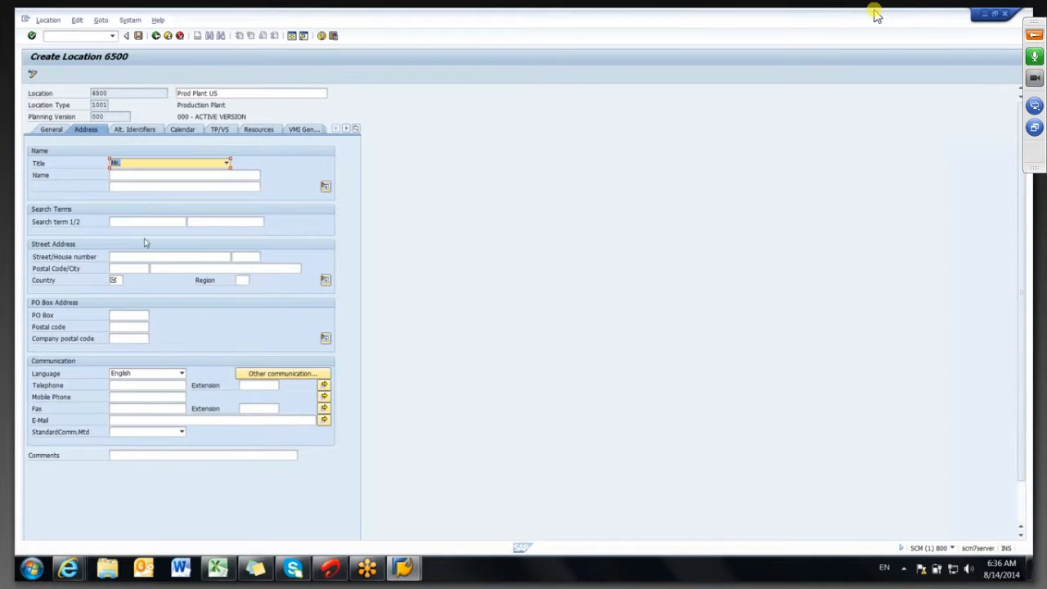
left_click(121, 280)
type("US")
key("Return")
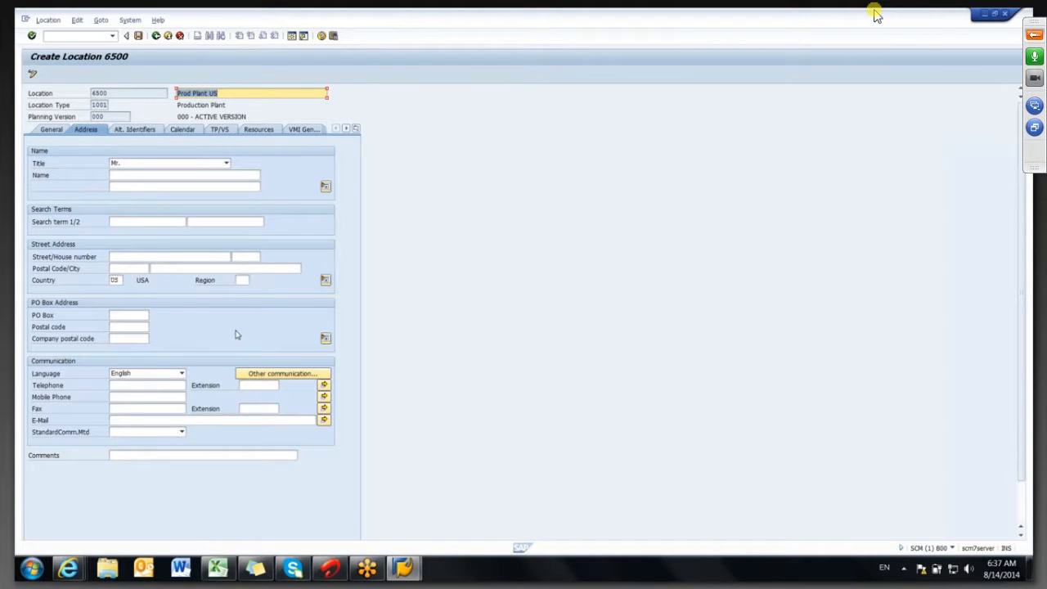
left_click(138, 36)
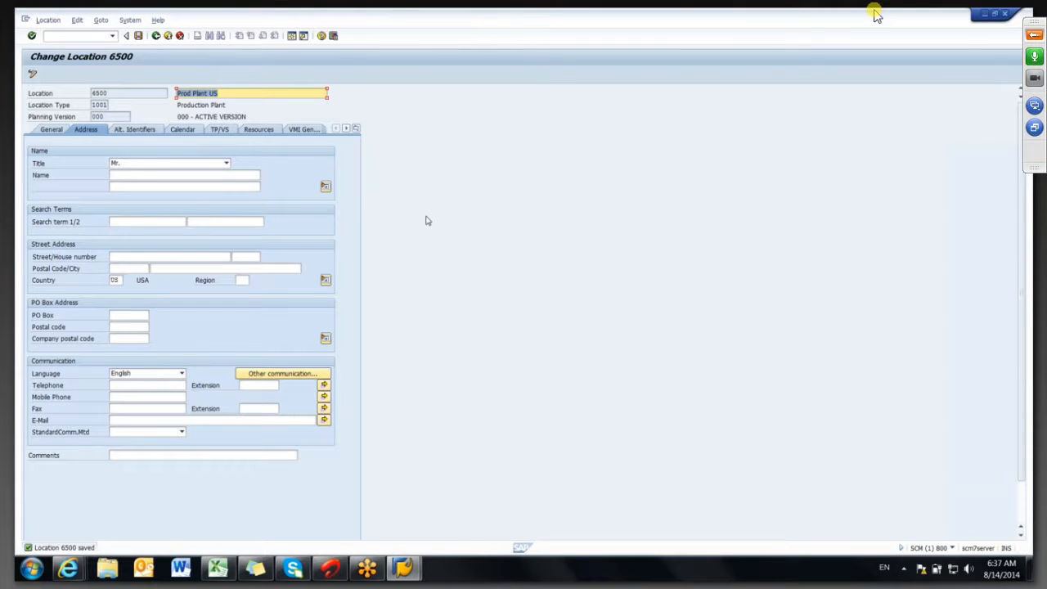
- Review the calendar, resources, general and address data of location 6500
left_click(356, 129)
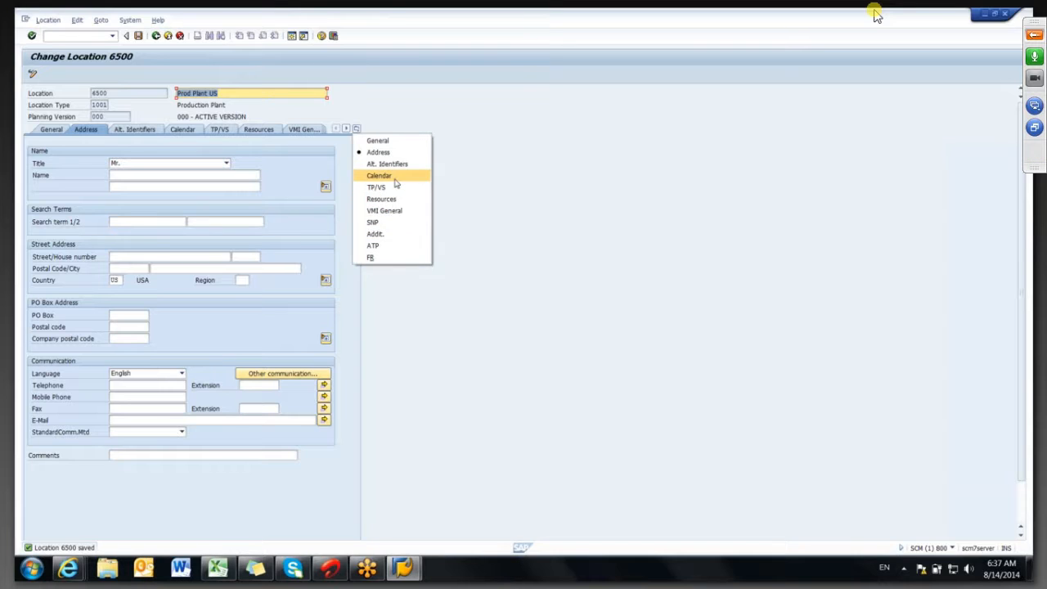
left_click(378, 176)
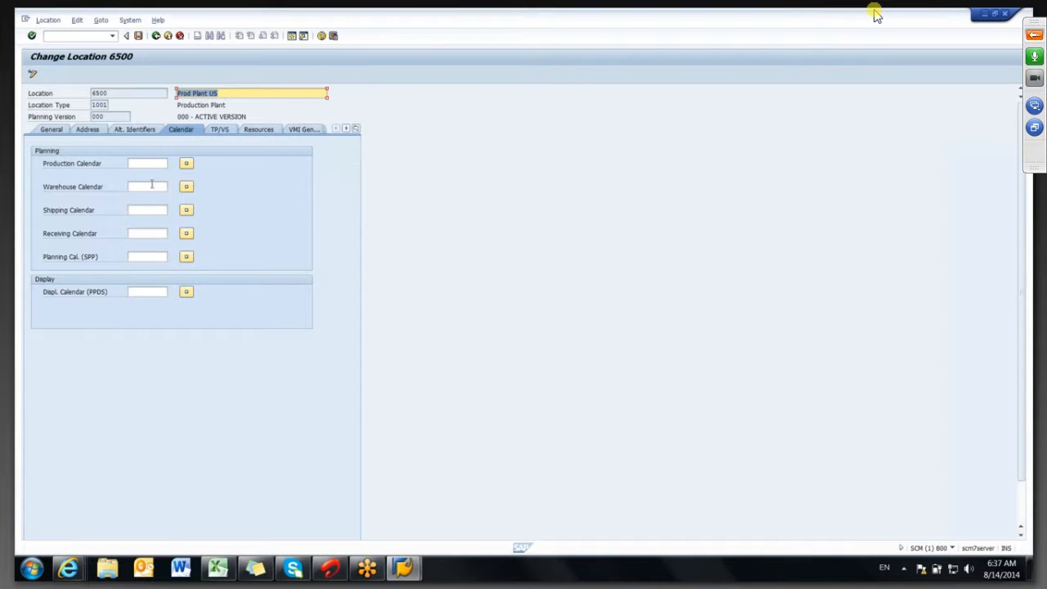
left_click(259, 130)
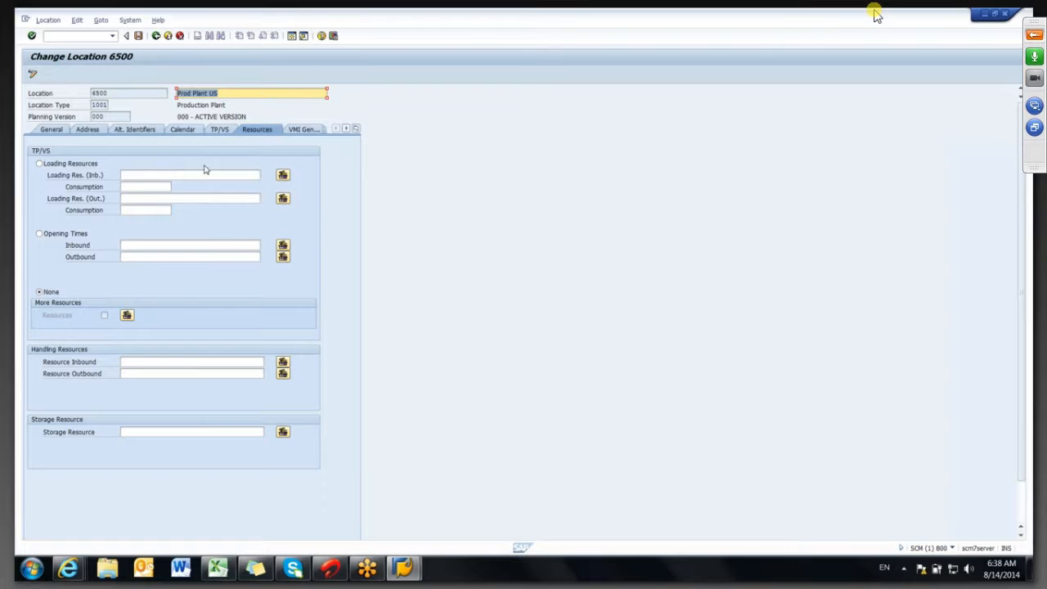
left_click(61, 131)
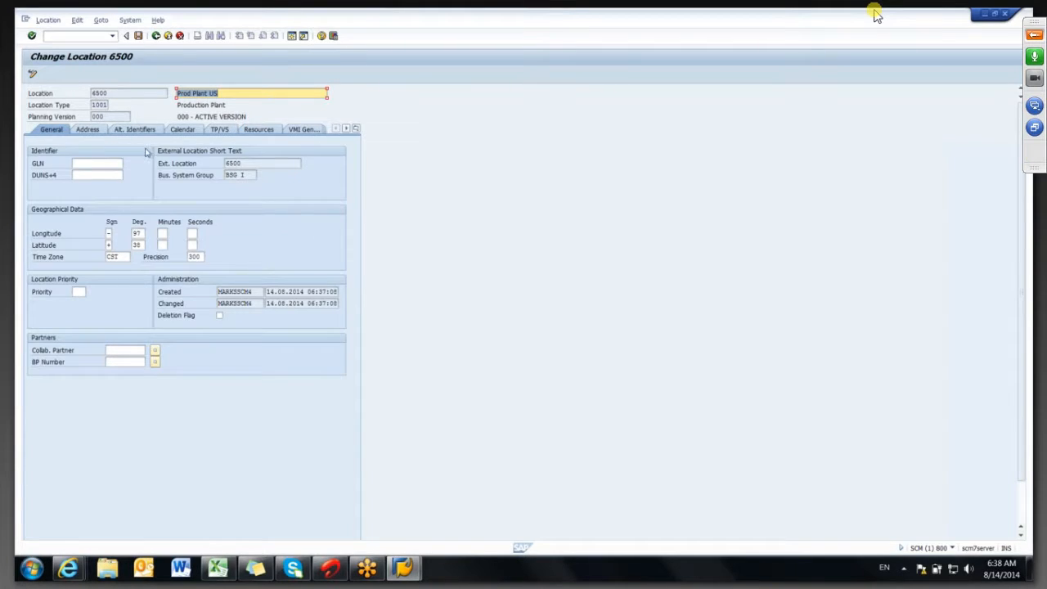
left_click(97, 132)
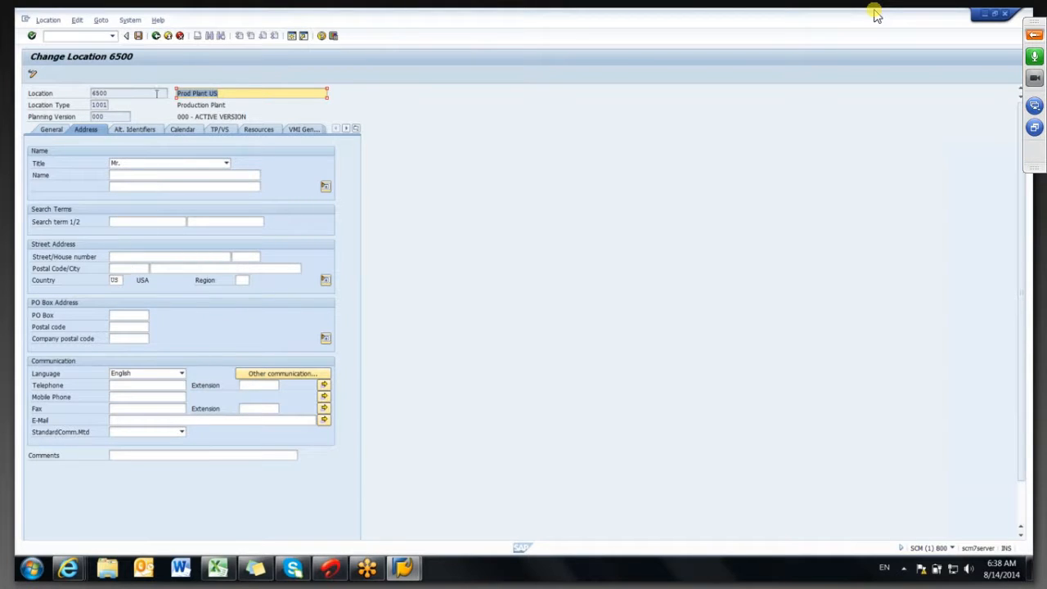
- Return to the initial screen and assign location 6500 to the 000 active model
left_click(156, 36)
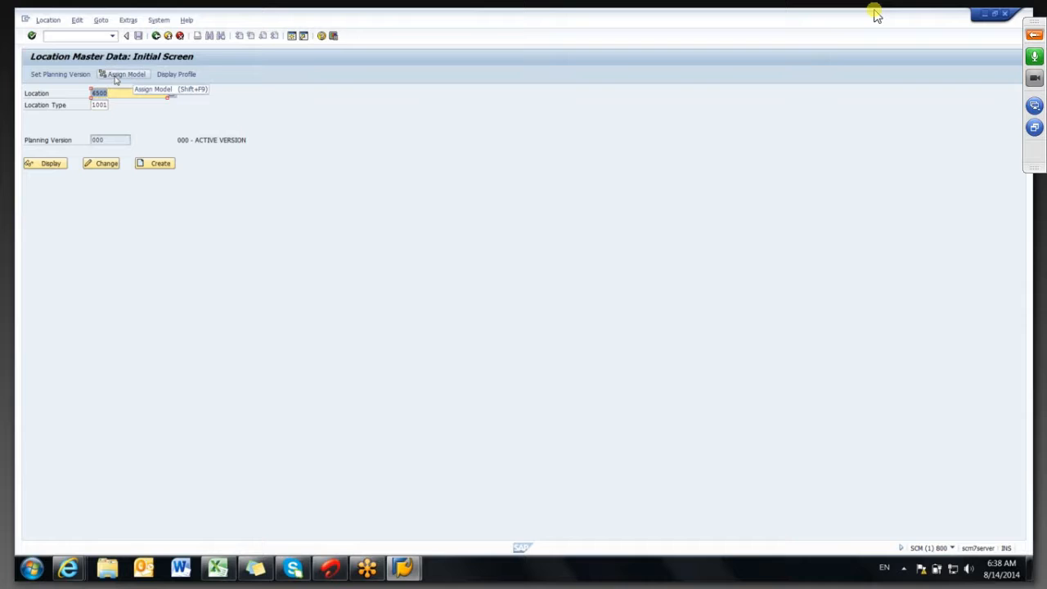
left_click(119, 75)
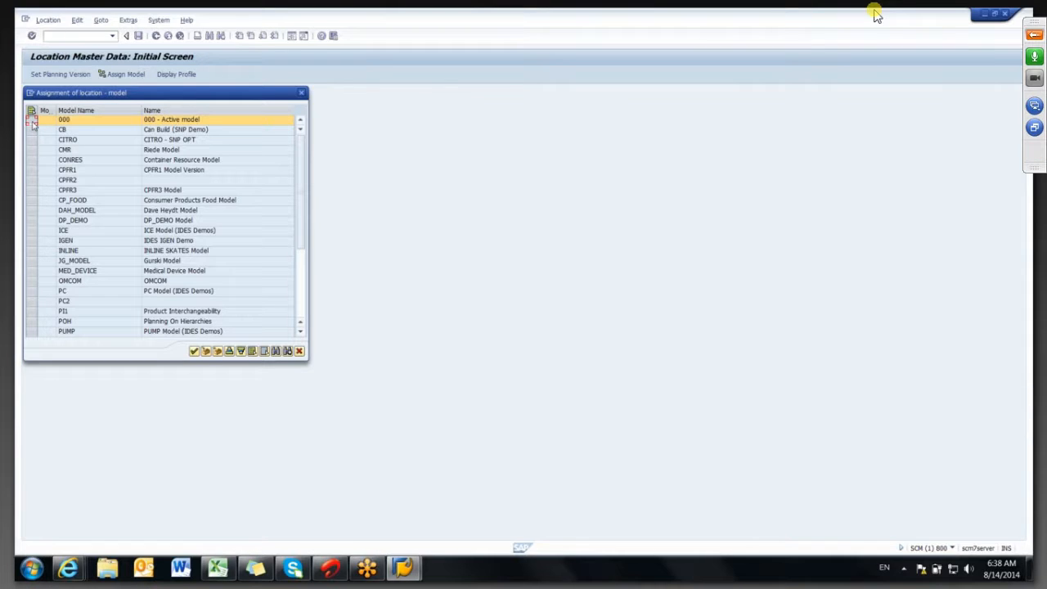
left_click(207, 351)
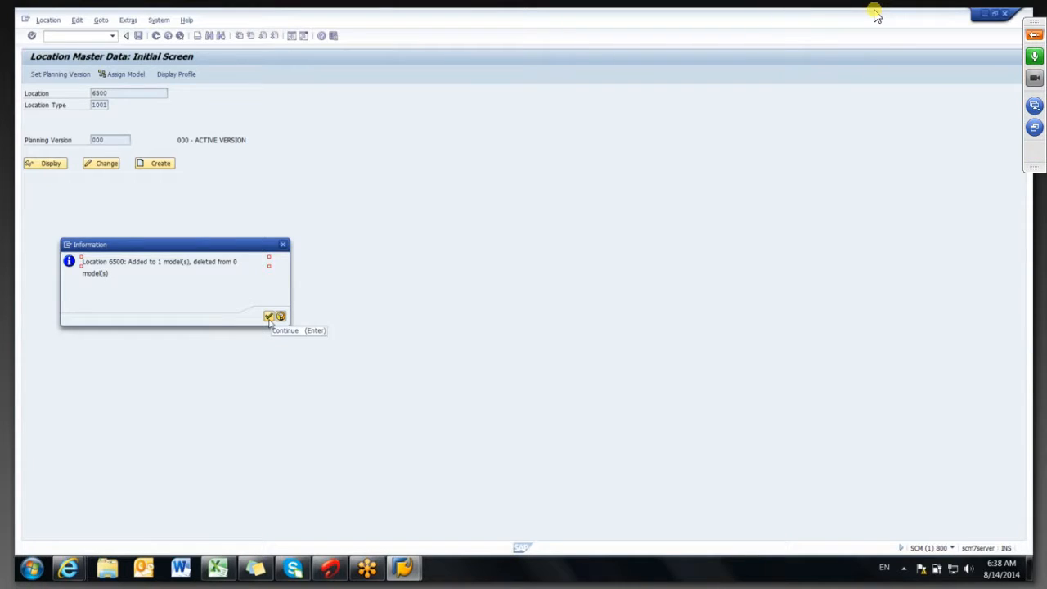
left_click(269, 318)
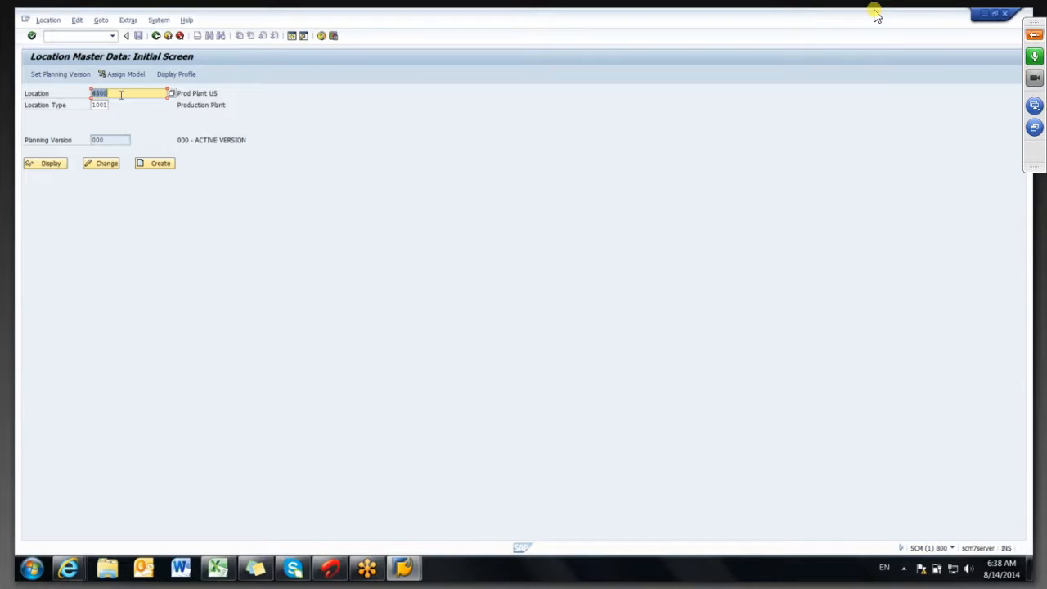
- Start creating location 6600 with location type 1002 Distribution Center
type("65")
key("BackSpace")
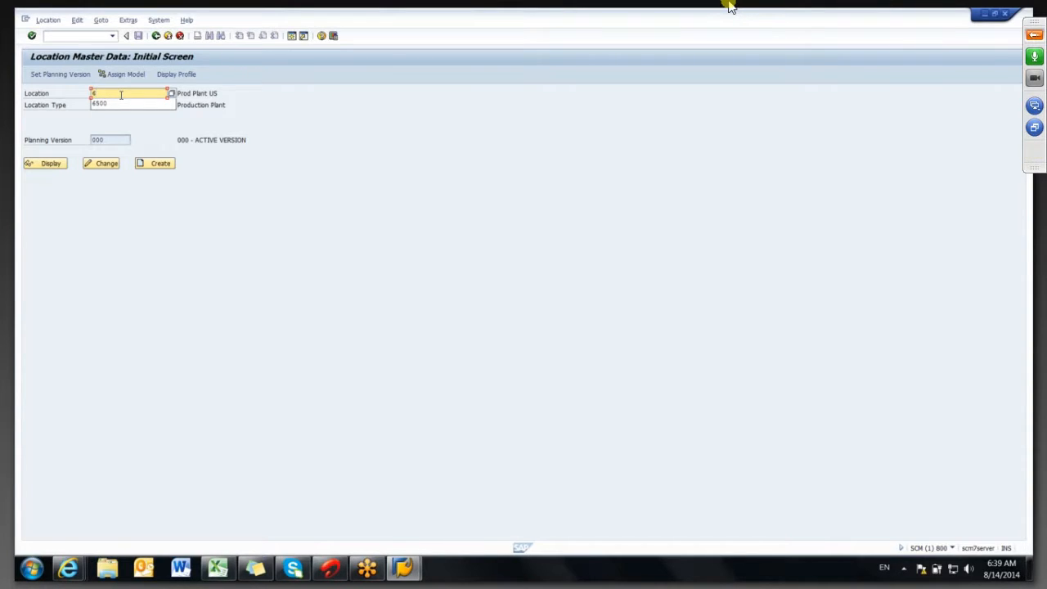
type("600")
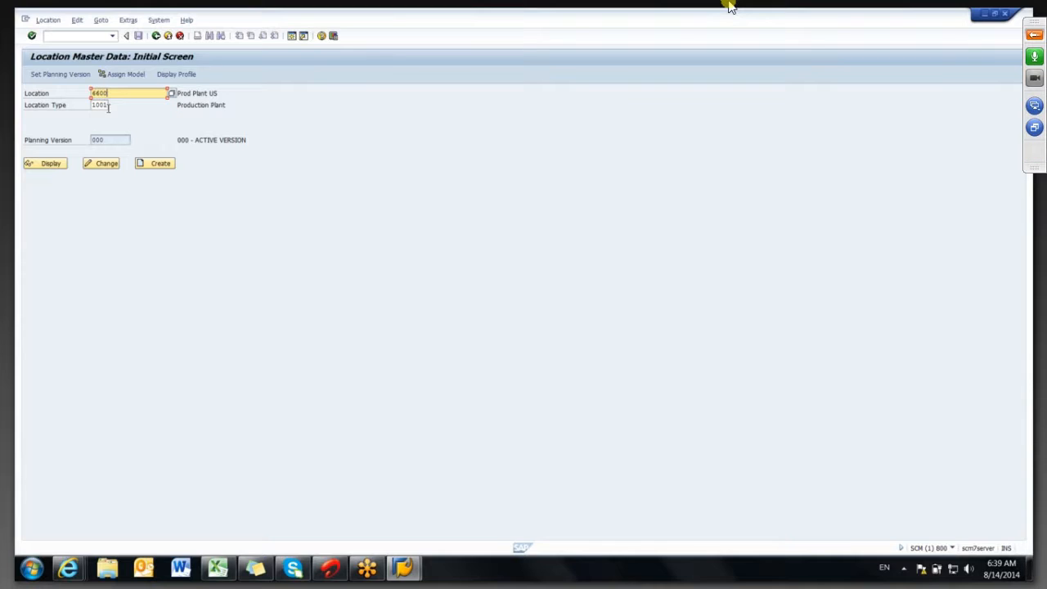
left_click(108, 105)
left_click(138, 161)
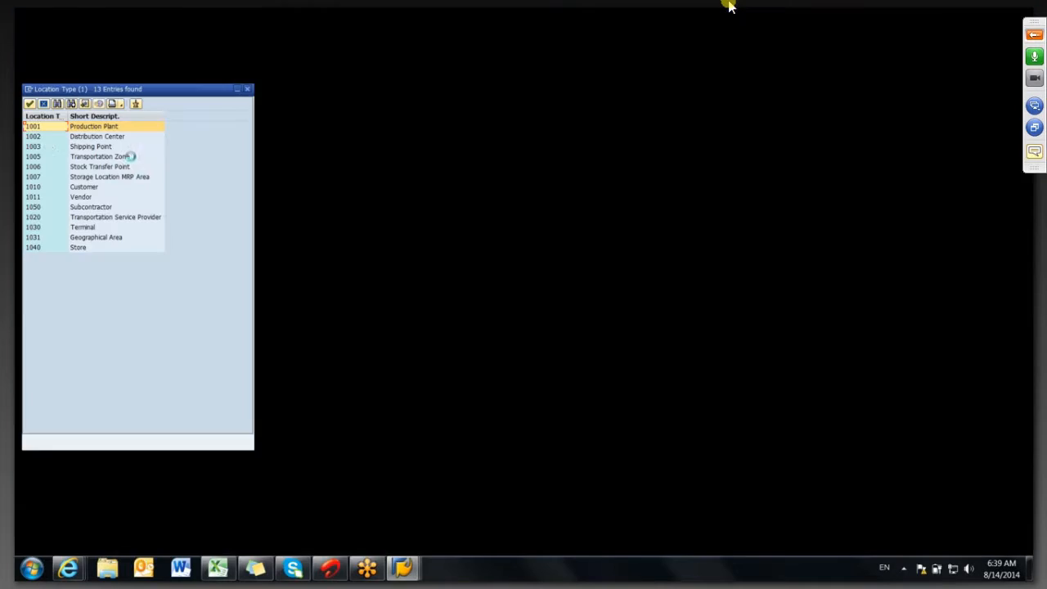
double_click(46, 135)
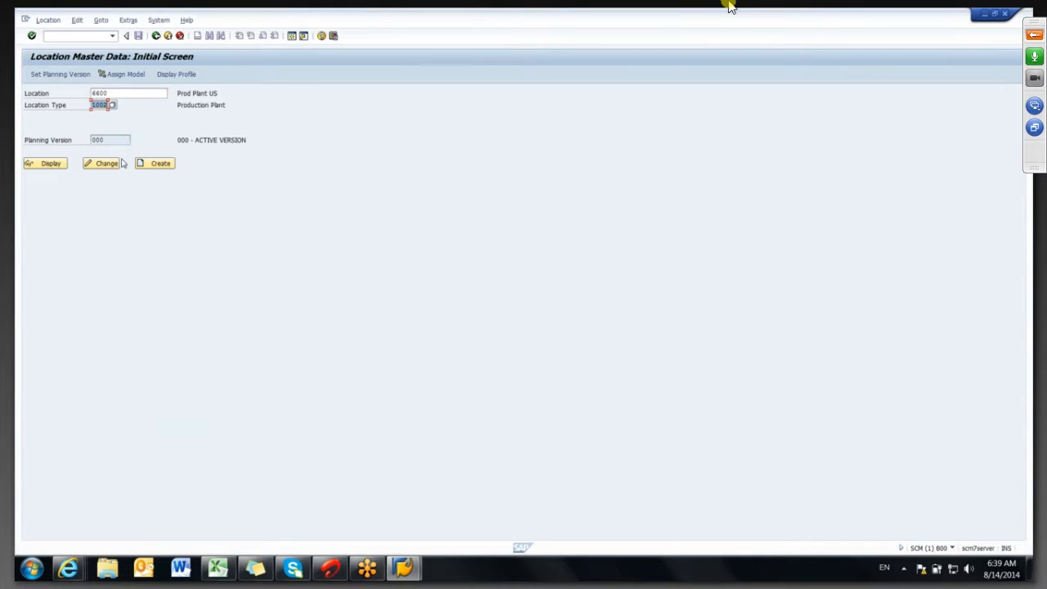
left_click(158, 164)
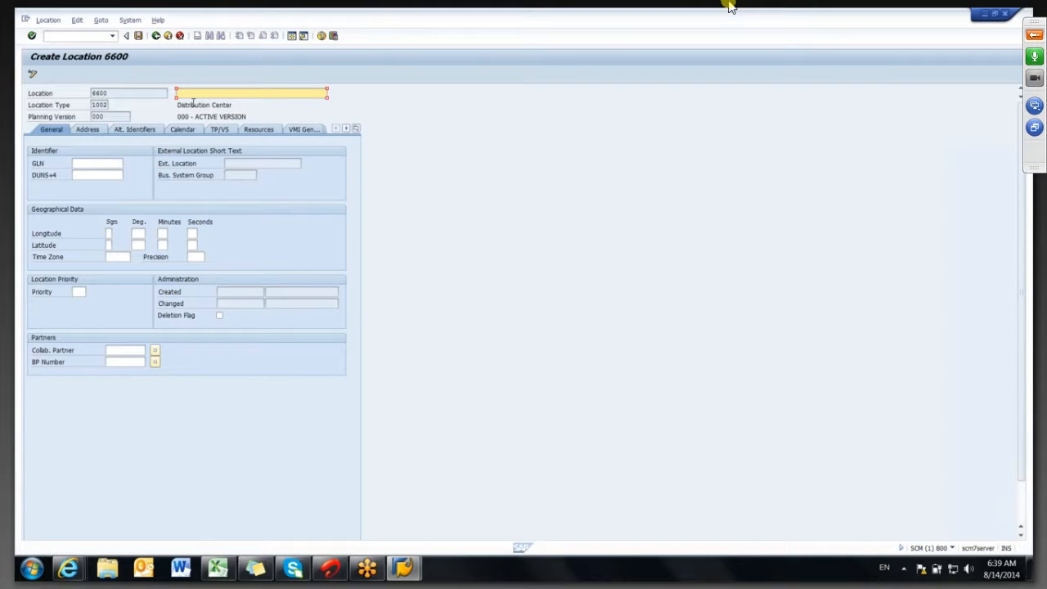
- Enter Distribution Center UK as the description of location 6600, reusing the location type's name
left_click_drag(233, 104, 193, 107)
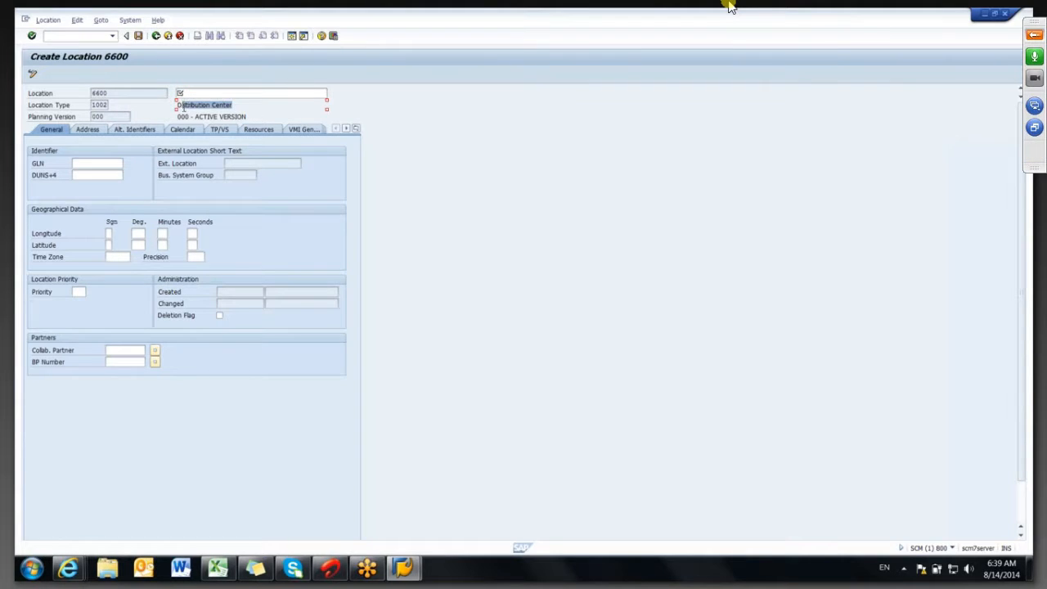
left_click(187, 93)
type("Distribution Center")
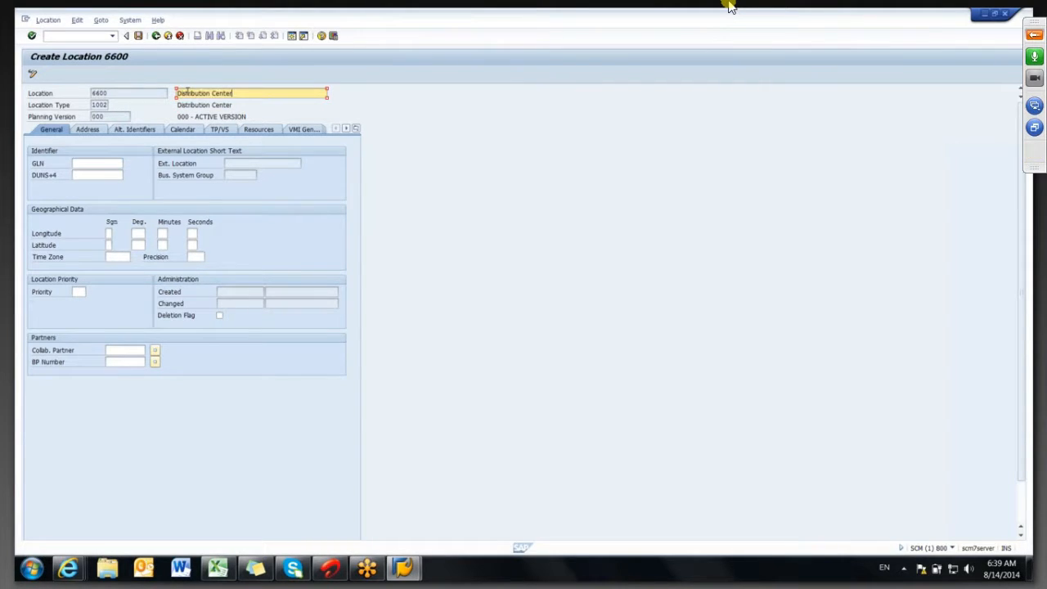
type("UK")
- Set the title in the address of location 6600 to Mr
left_click(88, 131)
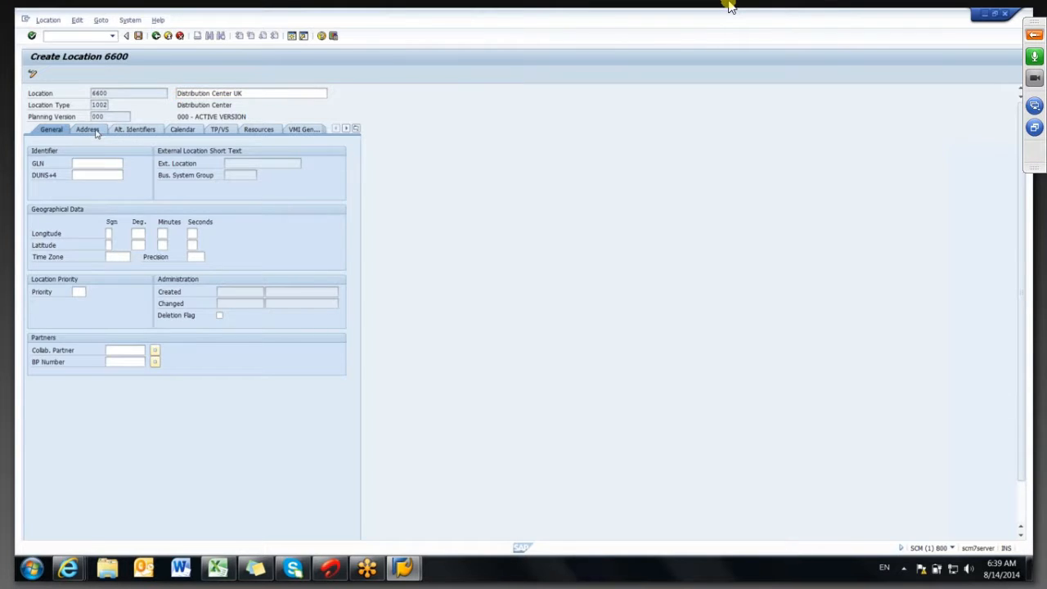
left_click(165, 170)
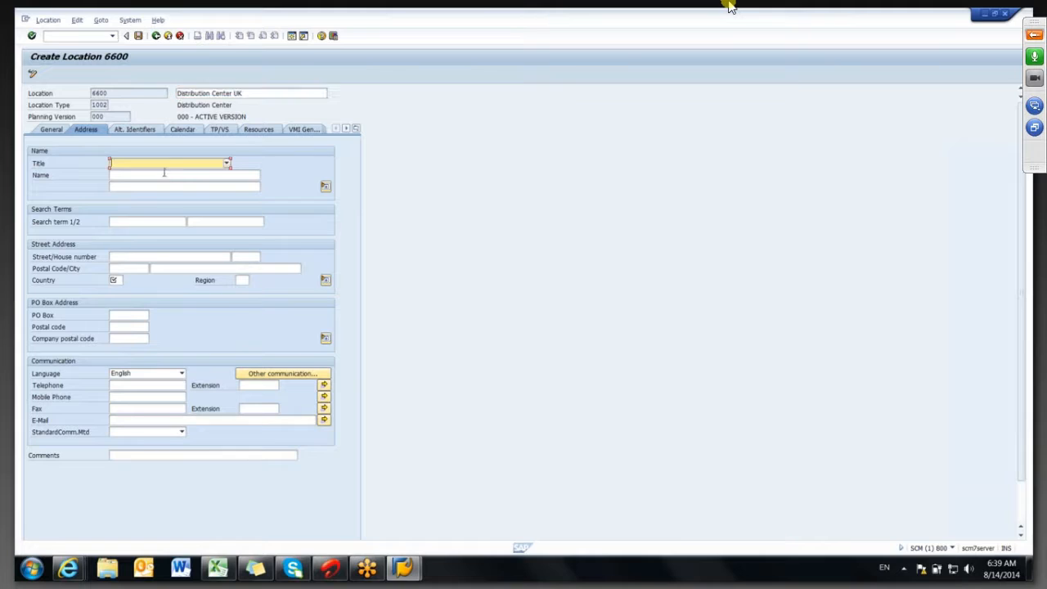
left_click(155, 184)
- Try to set the country in the address of location 6600 to UK
left_click(120, 282)
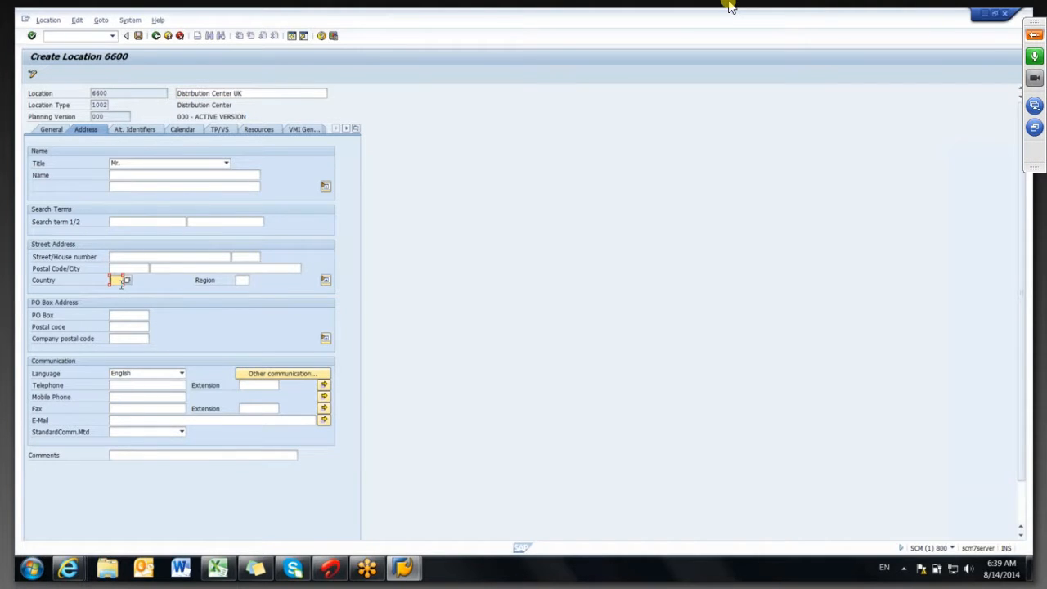
type("UK")
key("Return")
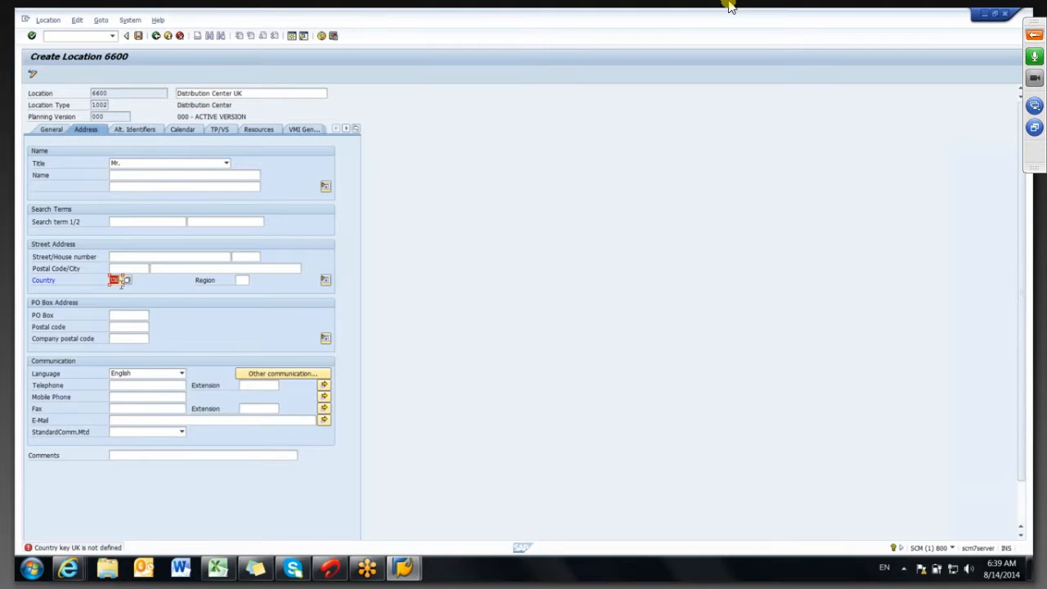
- Look up the available country keys and choose DE Germany as the country in the address of location 6600
left_click(128, 281)
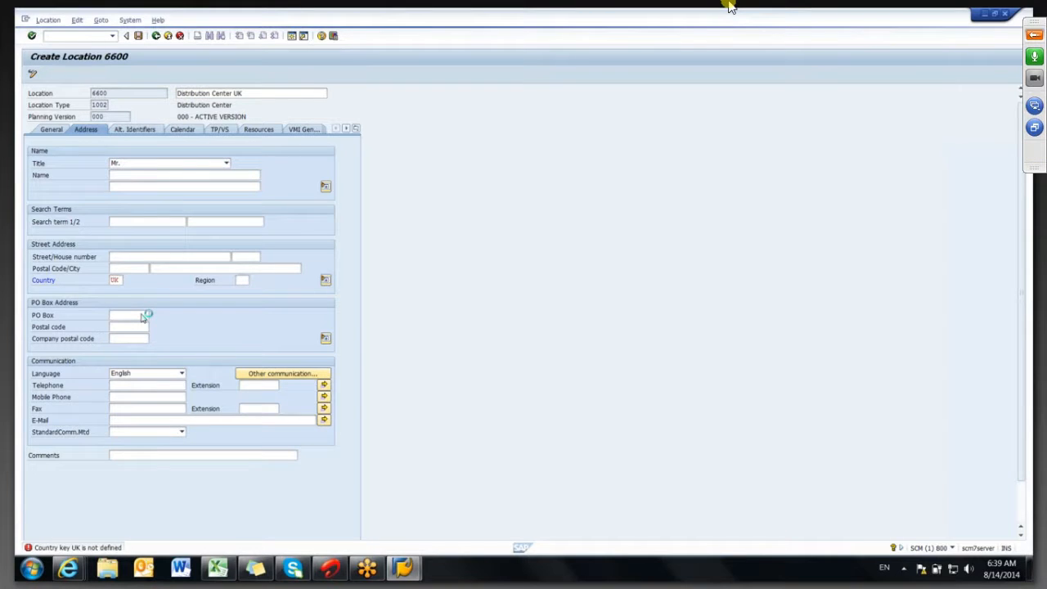
left_click_drag(334, 320, 335, 512)
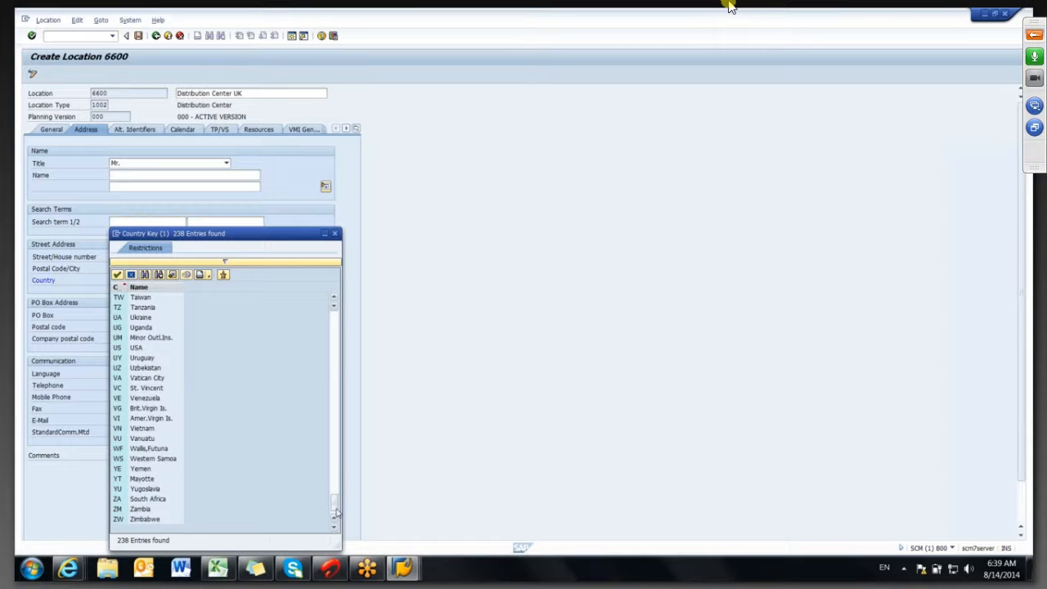
scroll(336, 509, "up", 2)
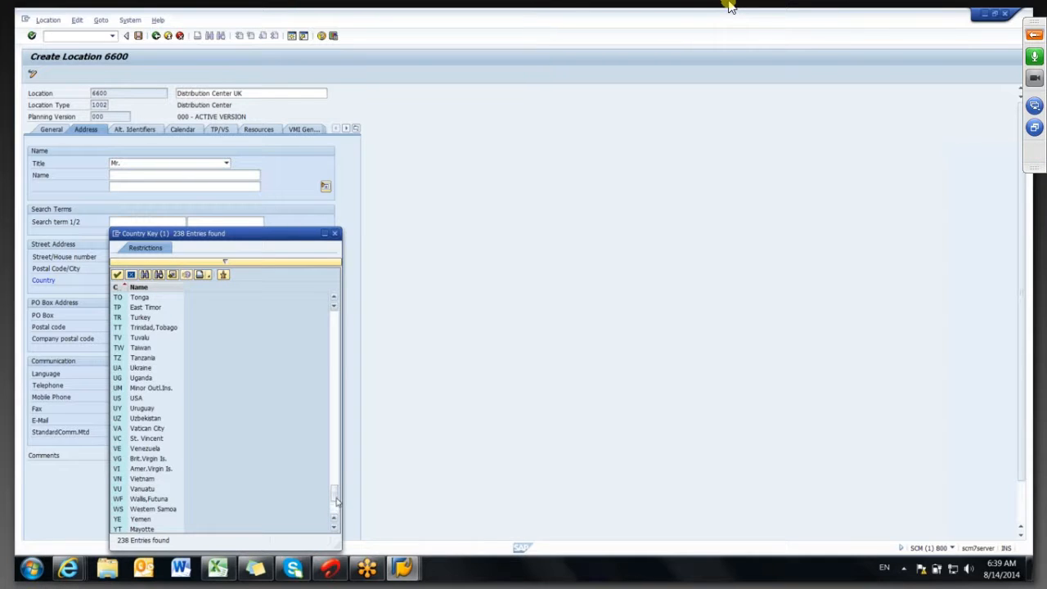
left_click_drag(336, 498, 341, 353)
scroll(337, 484, "up", 4)
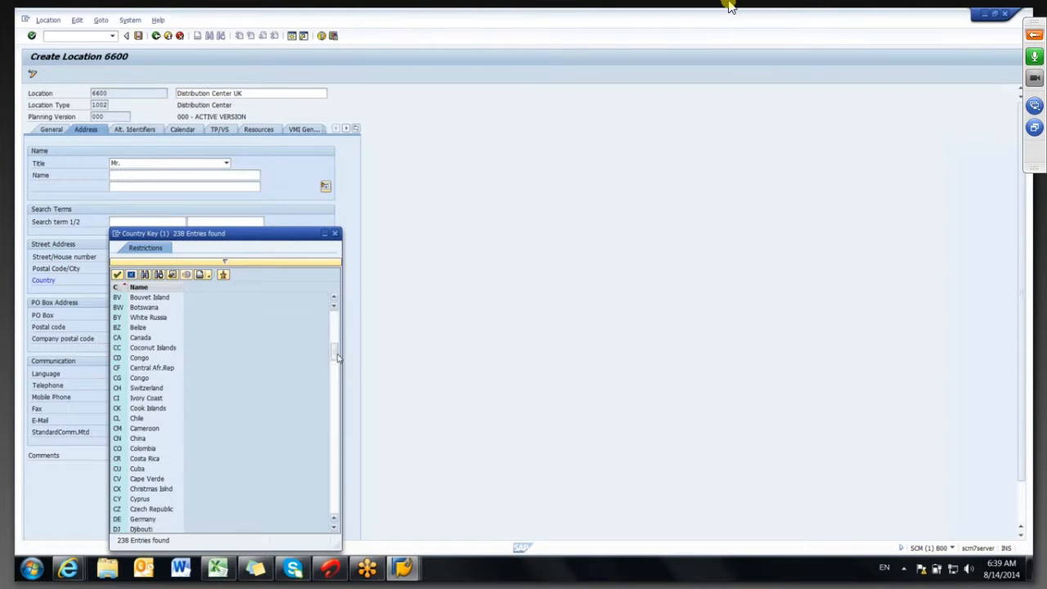
scroll(337, 357, "down", 2)
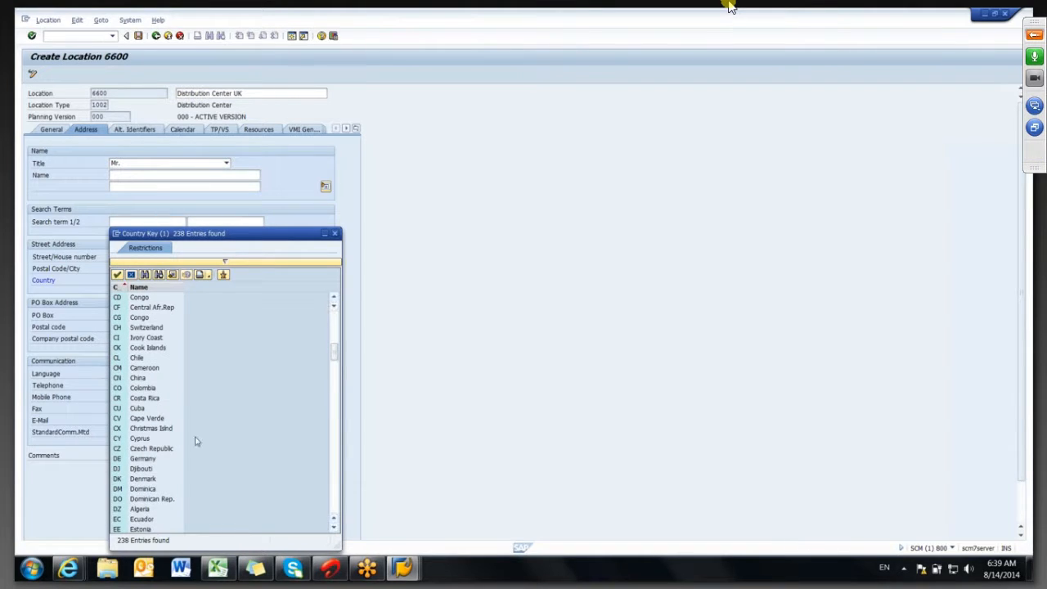
left_click(118, 460)
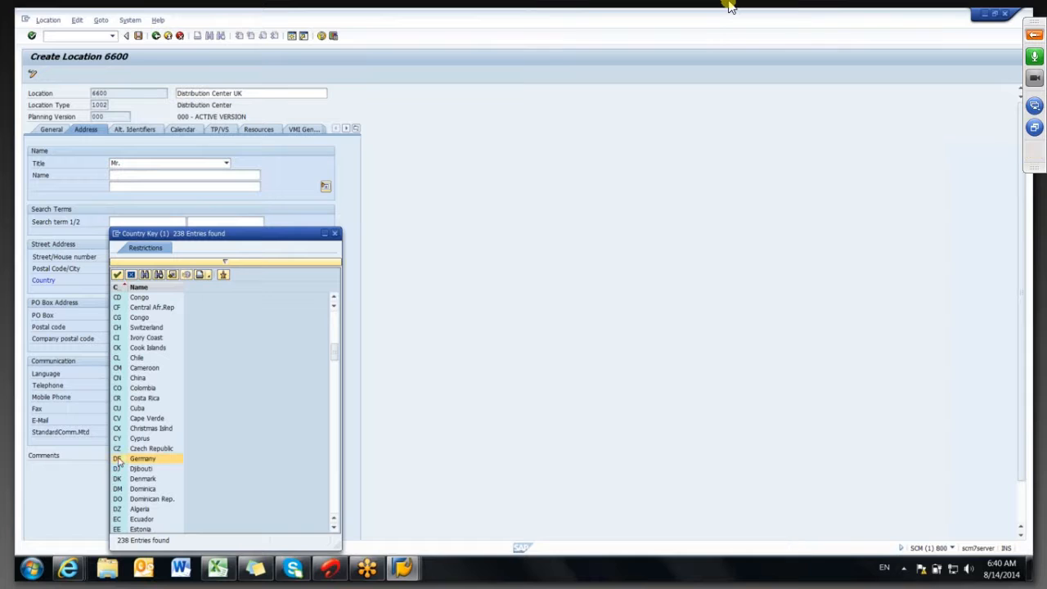
double_click(118, 459)
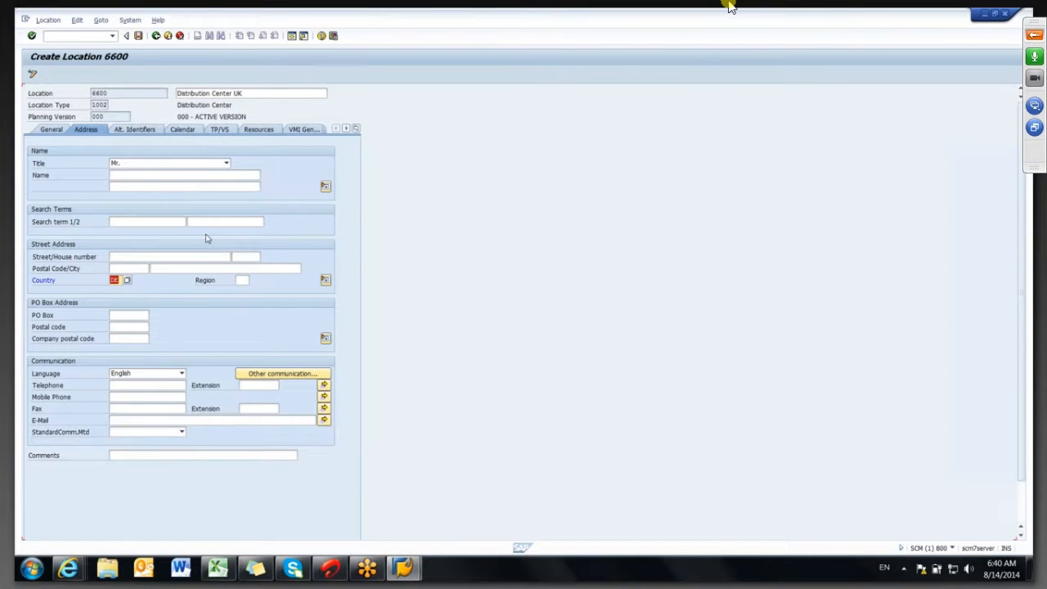
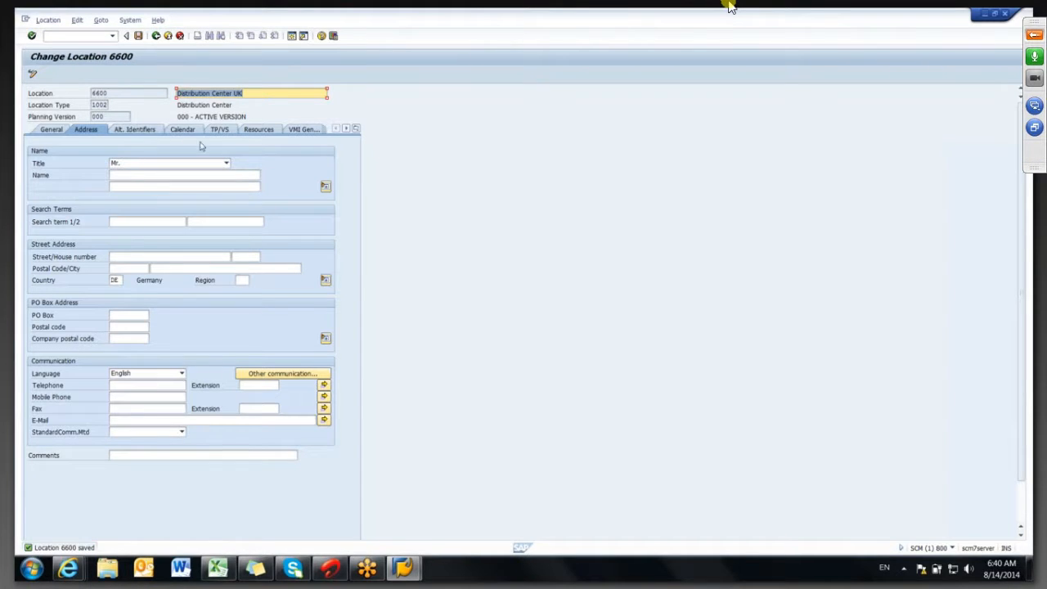
- Return to the initial screen and assign location 6600 to the 000 active model
left_click(157, 36)
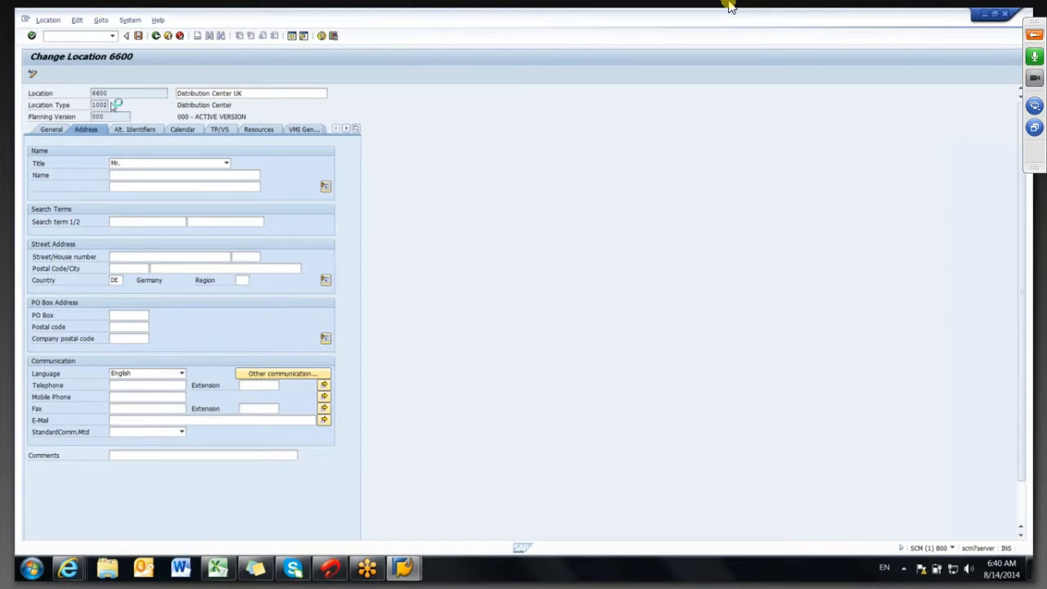
left_click(112, 74)
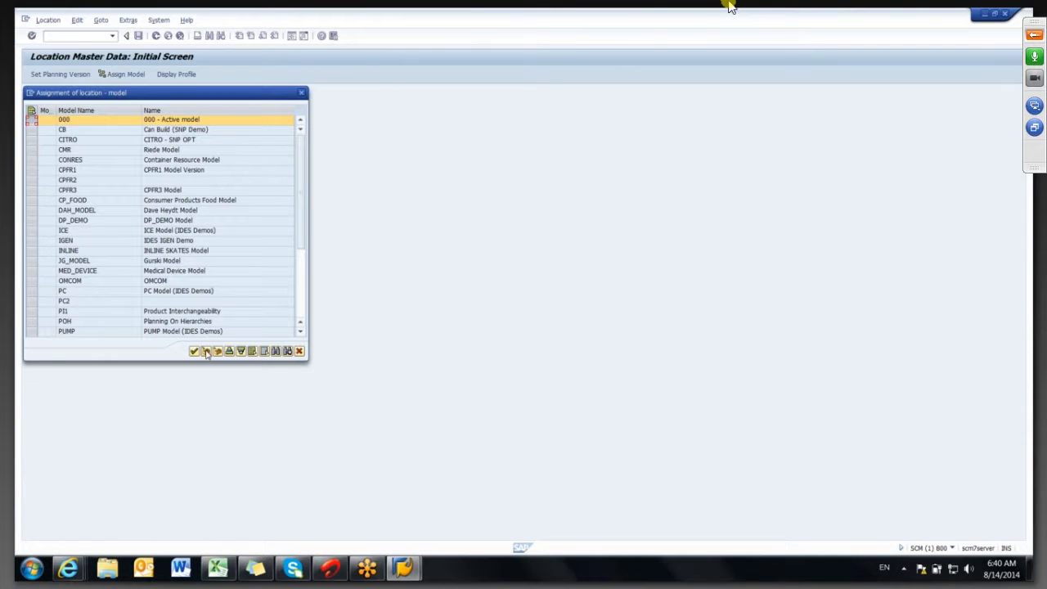
left_click(205, 352)
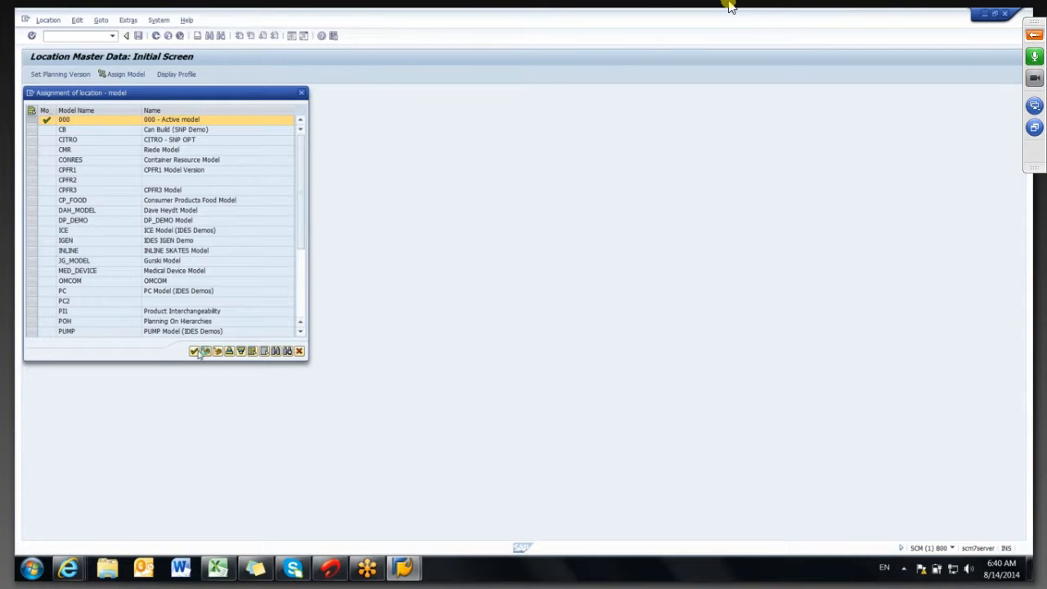
left_click(195, 352)
left_click(270, 314)
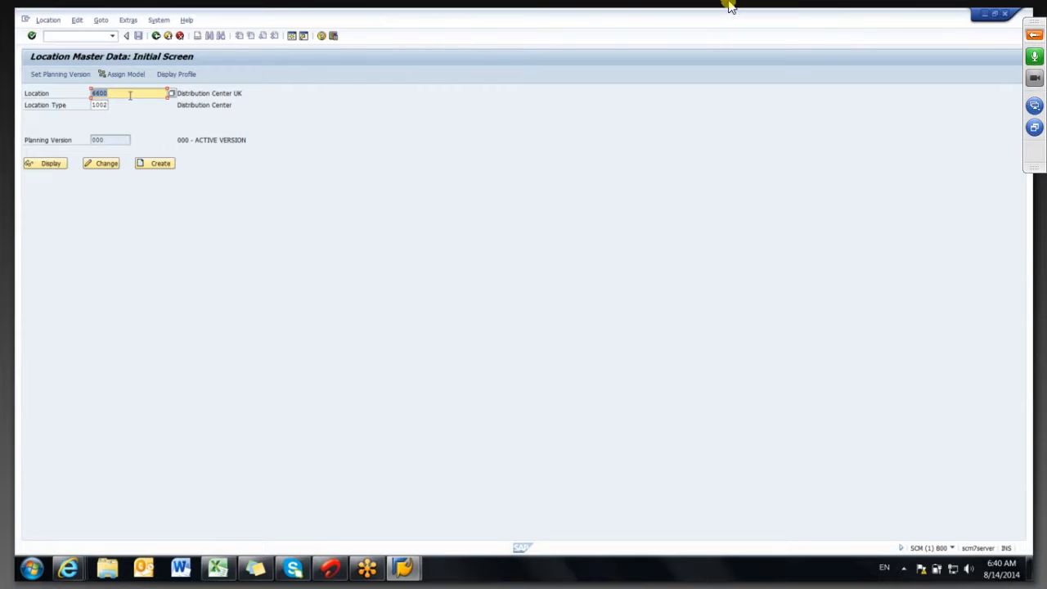
- Start a new location CUST70 of location type 1010 and describe it as Customer
type("c")
key("BackSpace")
type("CUST101")
left_click(104, 106)
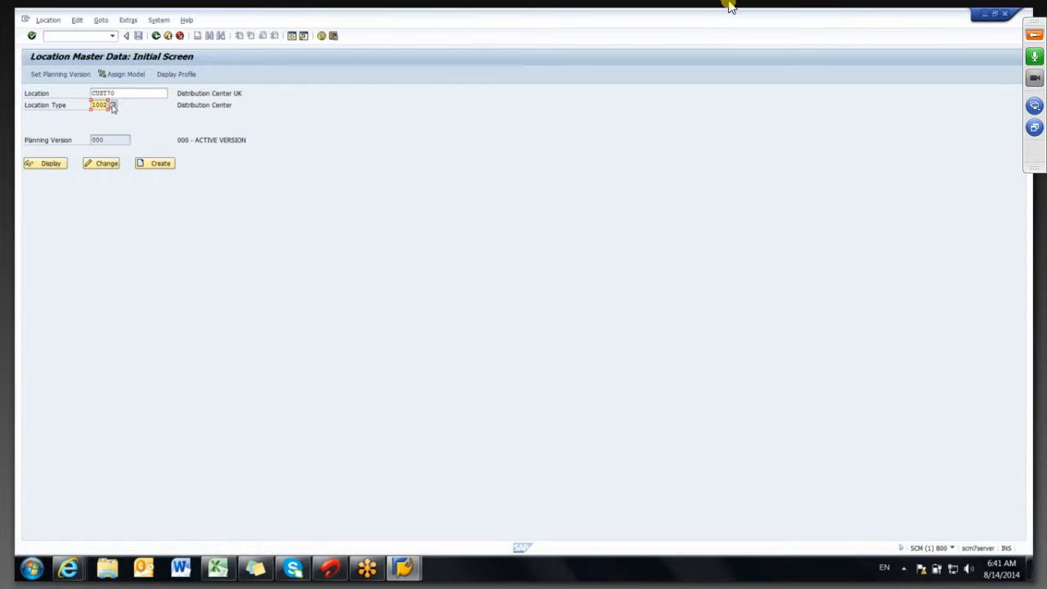
left_click(112, 106)
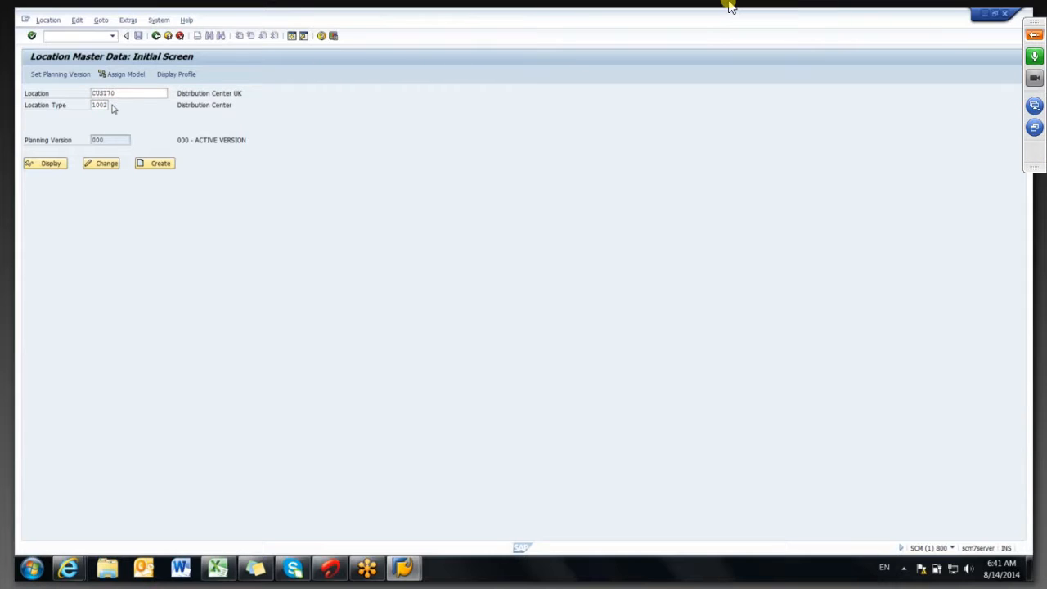
key("Down")
key("Return")
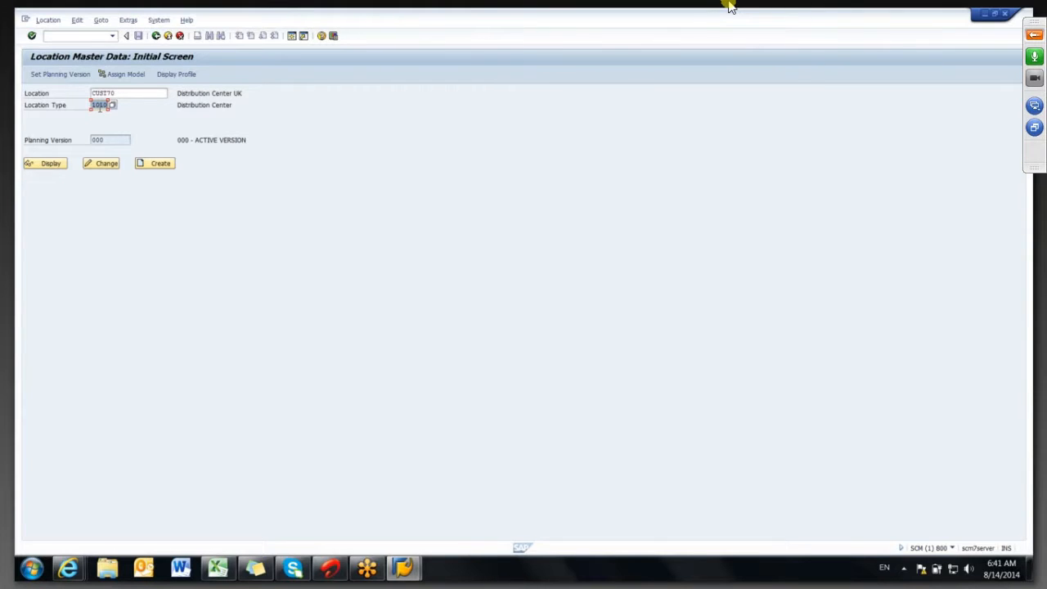
left_click(156, 165)
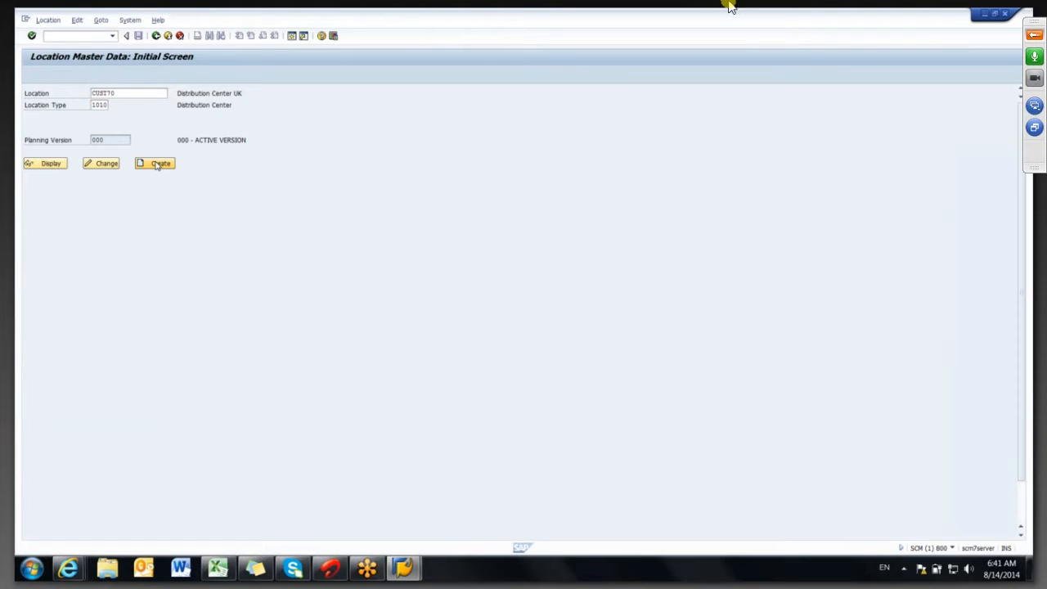
left_click(205, 106)
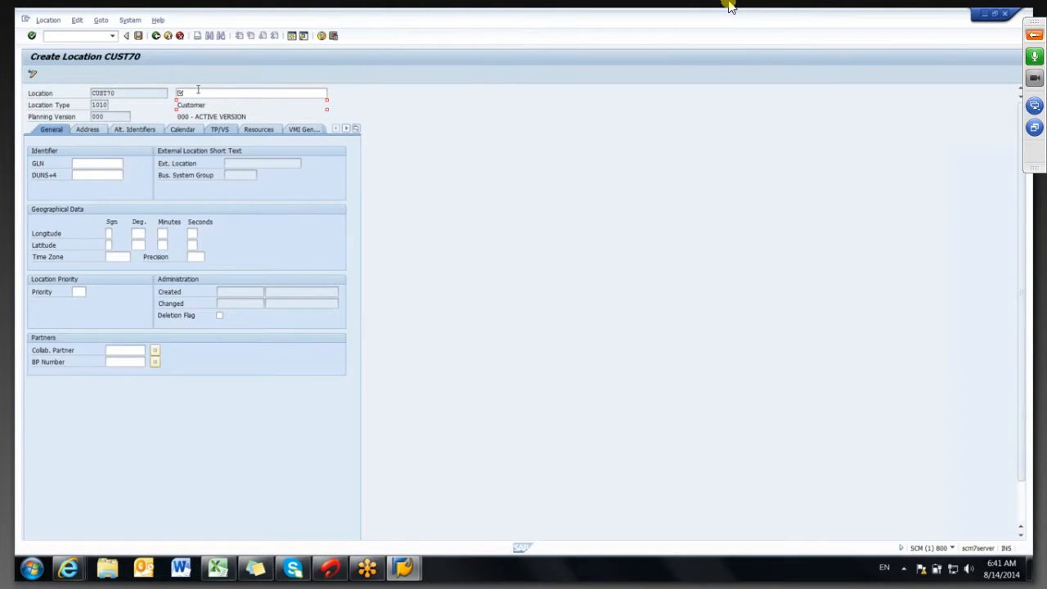
left_click(194, 93)
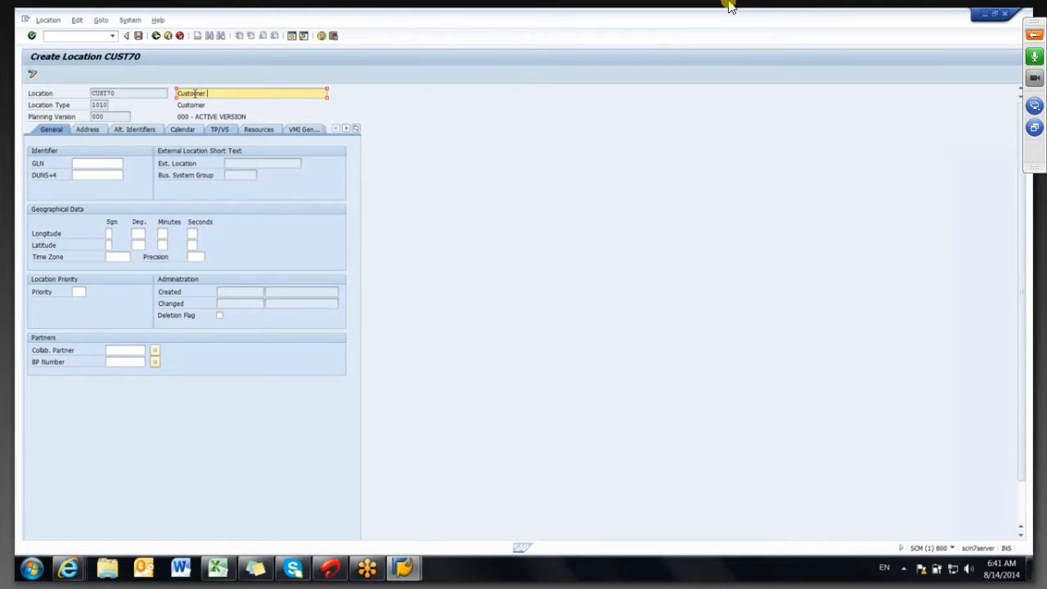
- Set the location's address title to Mr. and its country to US, and save the location
left_click(104, 131)
left_click(161, 163)
left_click(149, 185)
left_click(121, 280)
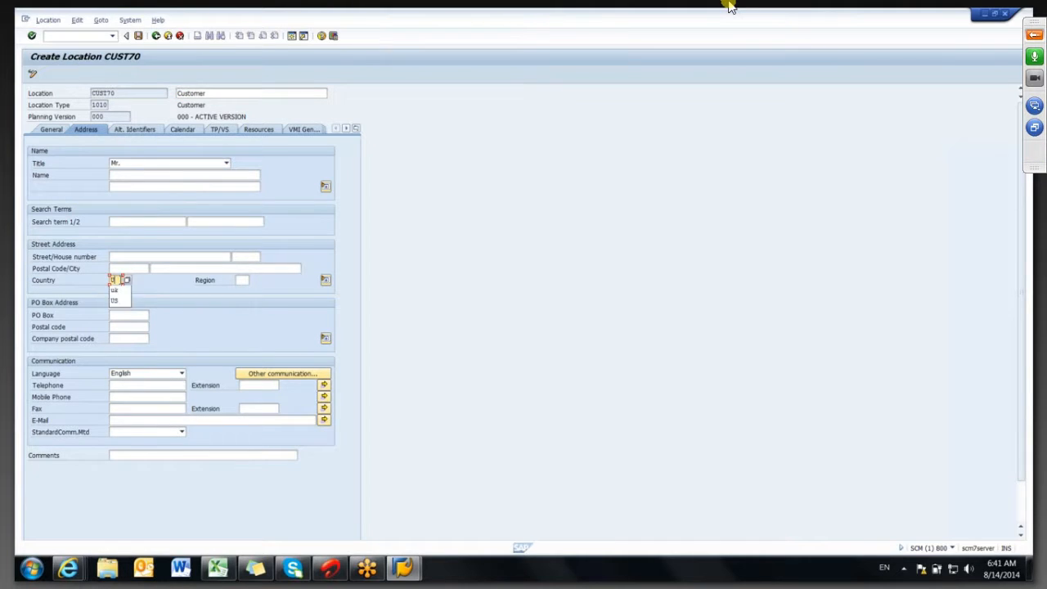
key("Return")
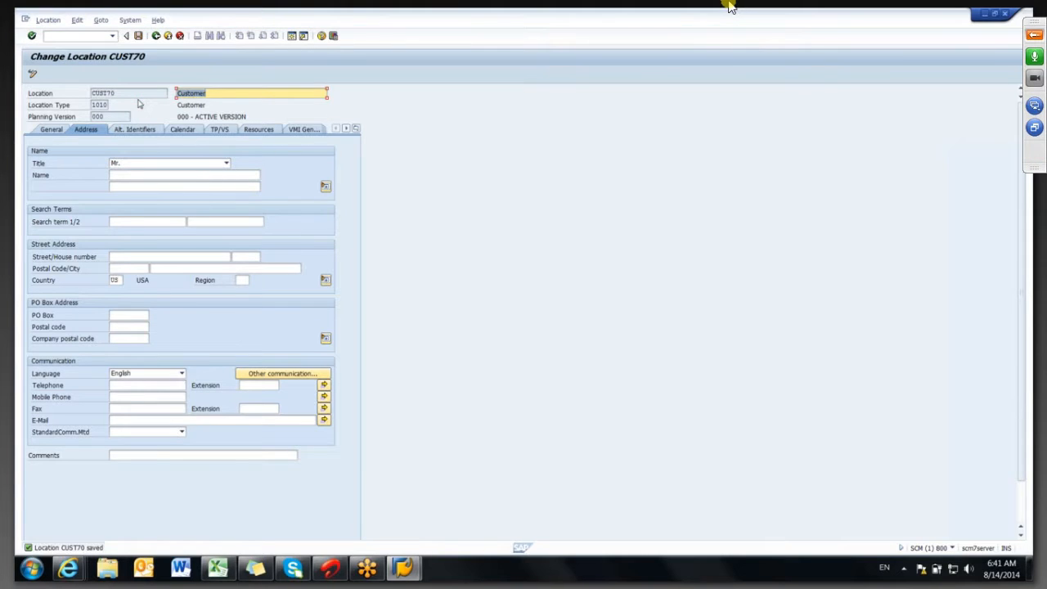
- Return to the location master data initial screen and assign location CUST70 to model 000 - Active model
left_click(155, 36)
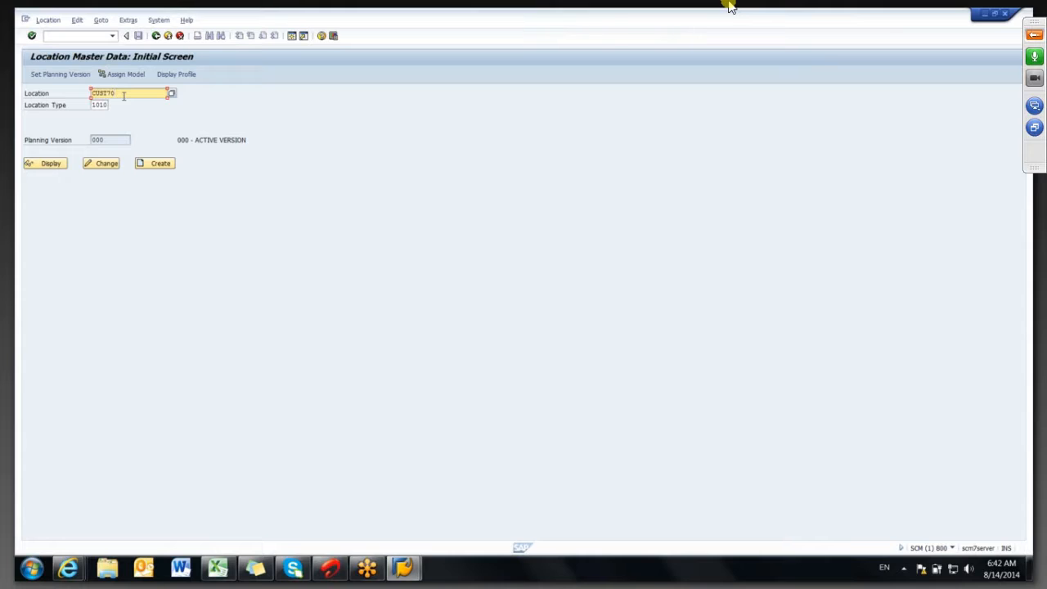
key("BackSpace")
type("1")
key("BackSpace")
type("0")
left_click(121, 75)
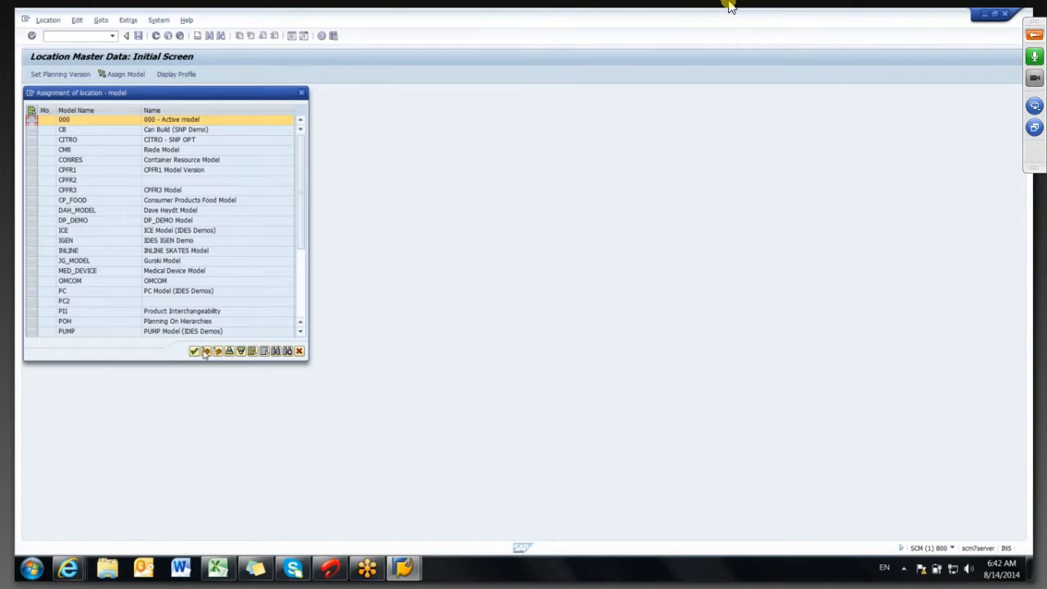
left_click(205, 350)
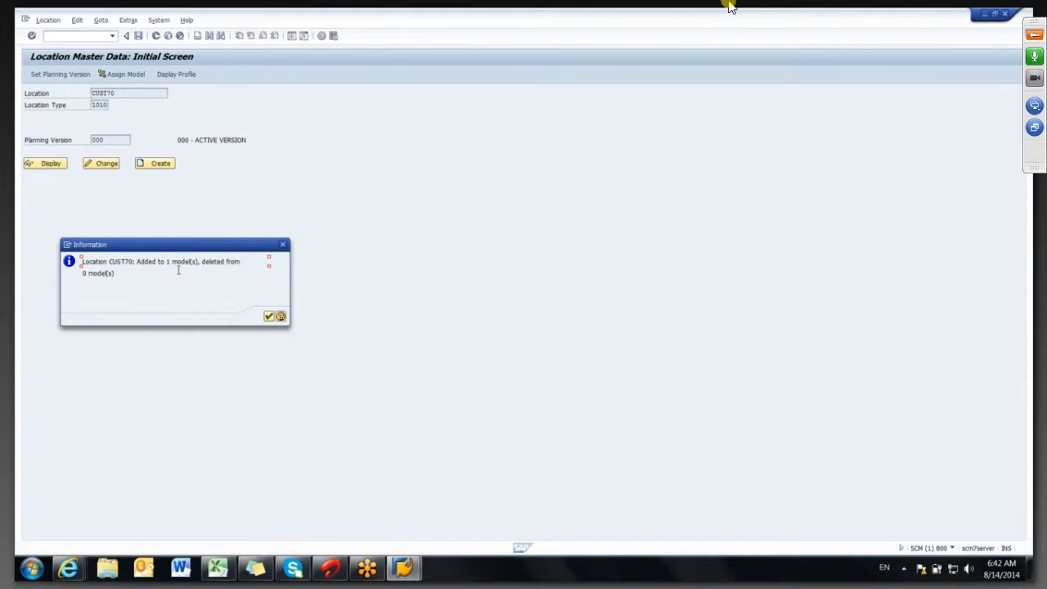
left_click(268, 317)
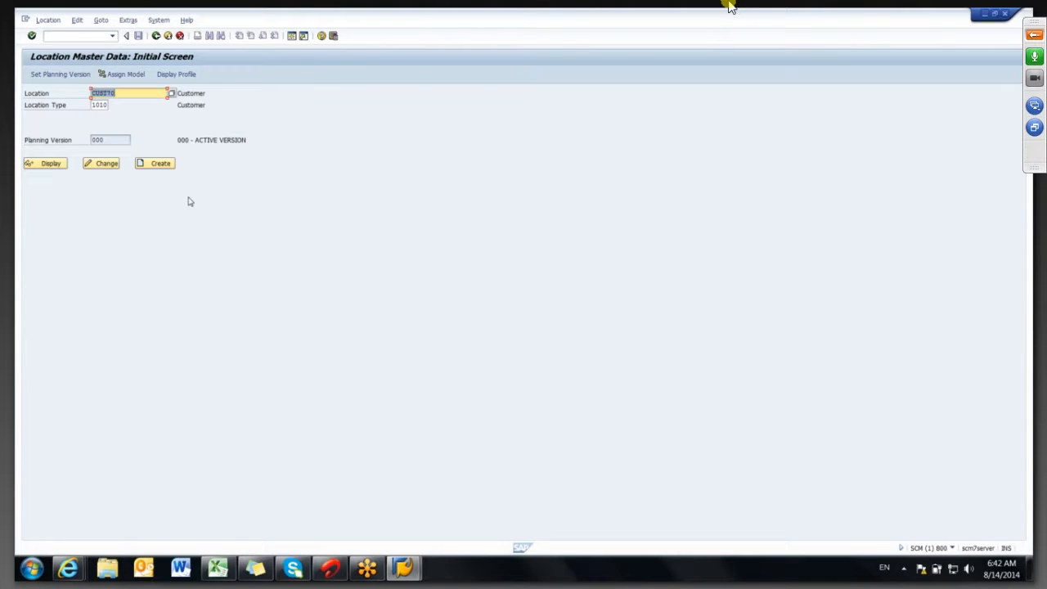
- Start a new location CUST71 of the same type and describe it as Customer 02
left_click(123, 94)
key("BackSpace")
type("1")
left_click(155, 163)
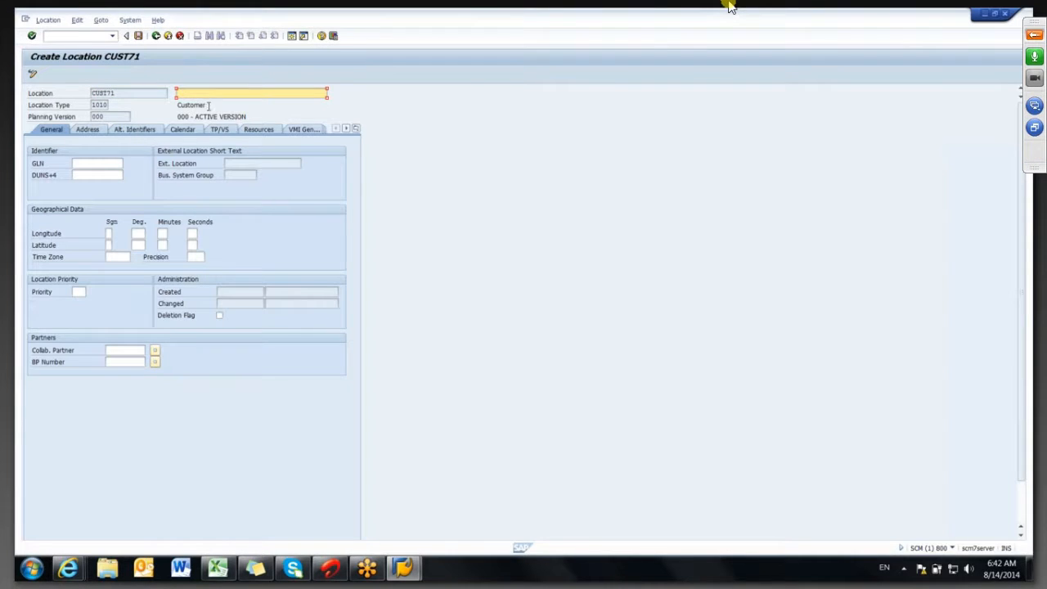
left_click_drag(209, 107, 176, 108)
key("ctrl+c")
left_click(188, 93)
key("ctrl+v")
type("02")
- Give location CUST71 the address title Mr. and the country US, and save it
left_click(93, 132)
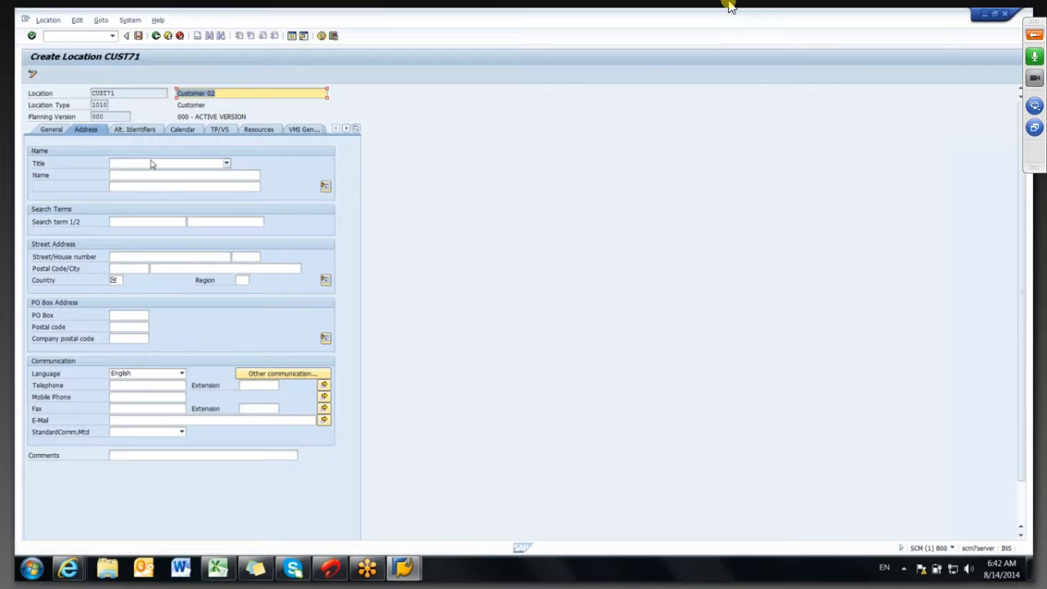
left_click(152, 163)
left_click(135, 185)
left_click(119, 280)
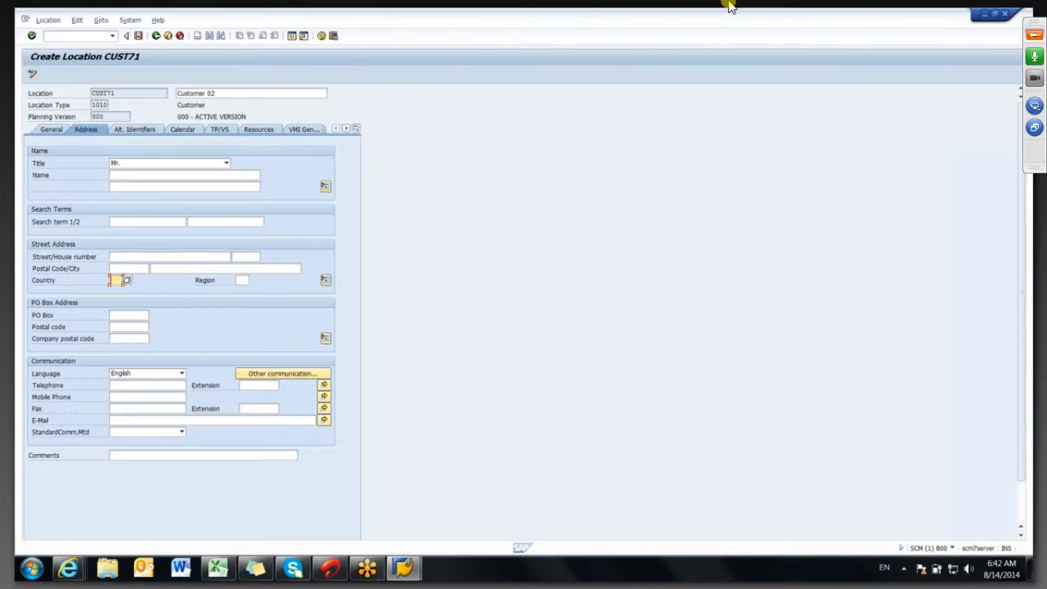
type("u")
key("Down")
key("Return")
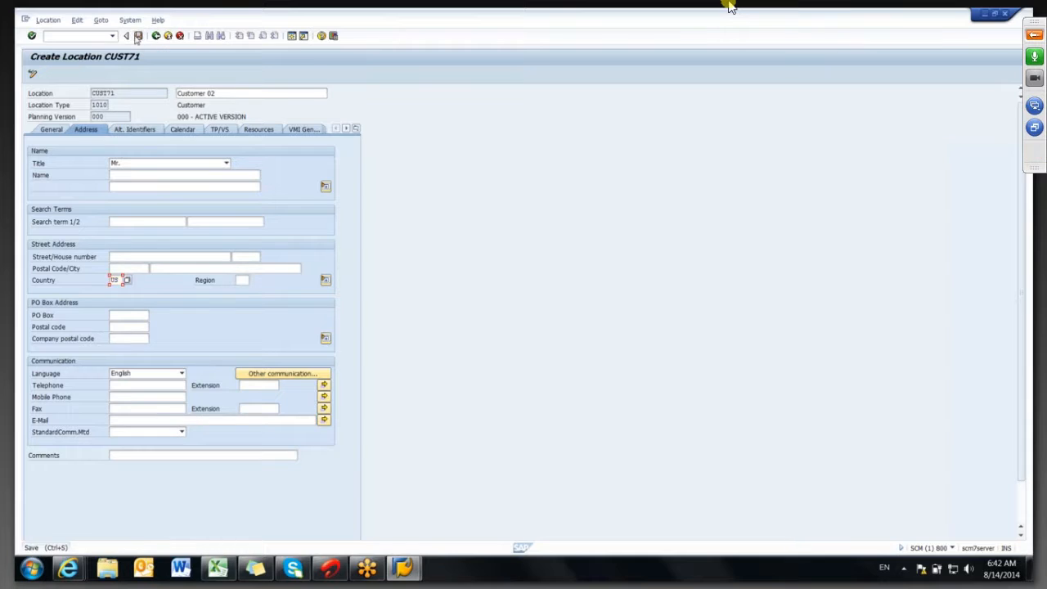
left_click(137, 38)
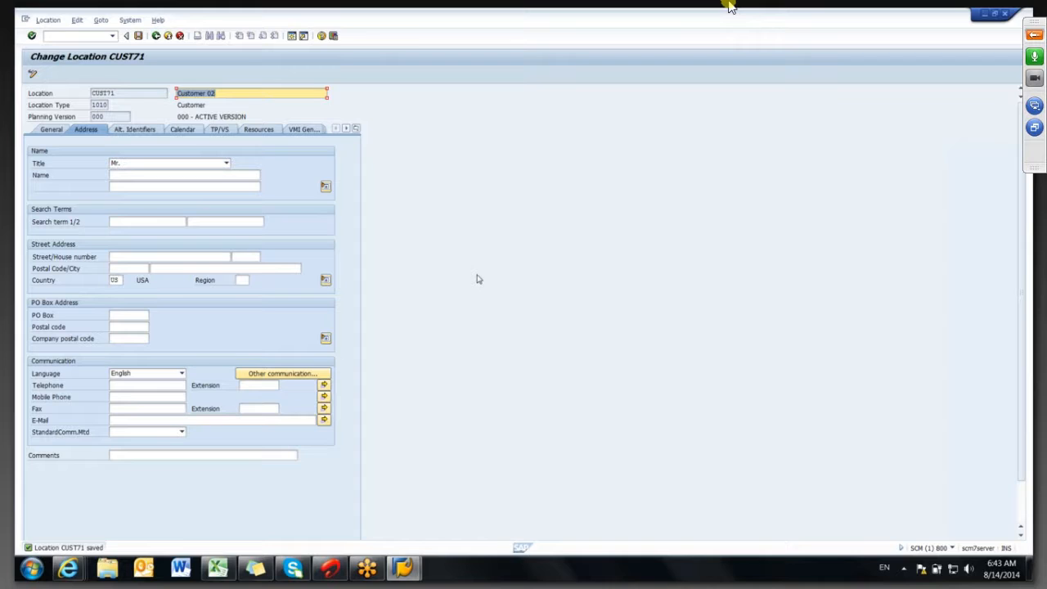
- Go back to the initial screen and assign location CUST71 to model 000 - Active model
left_click(157, 37)
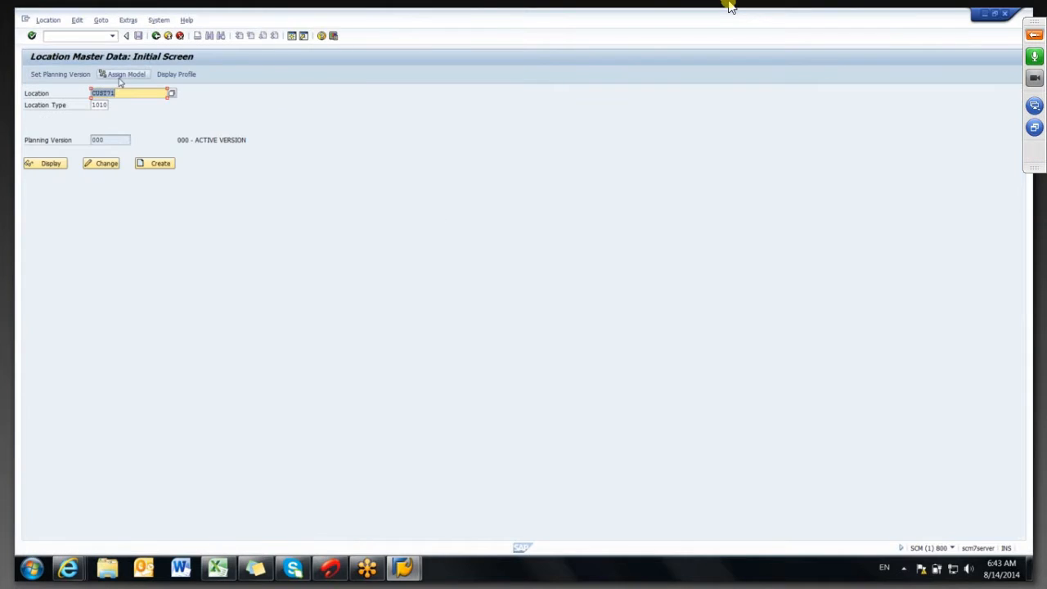
left_click(119, 75)
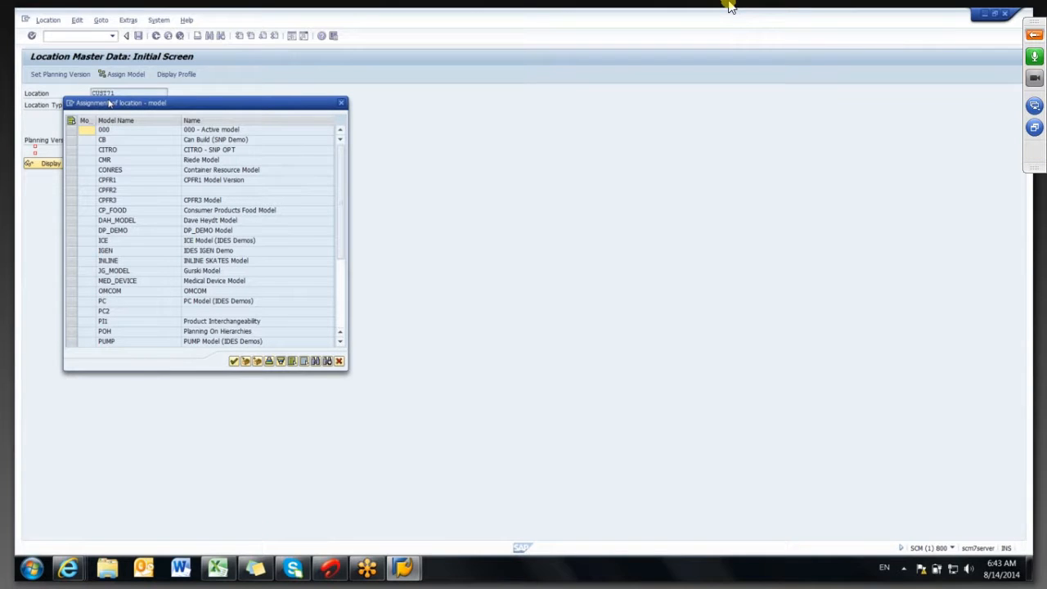
left_click(241, 358)
- View the model assignment of location 6600, close it without changes and return to SAP Easy Access
key("BackSpace")
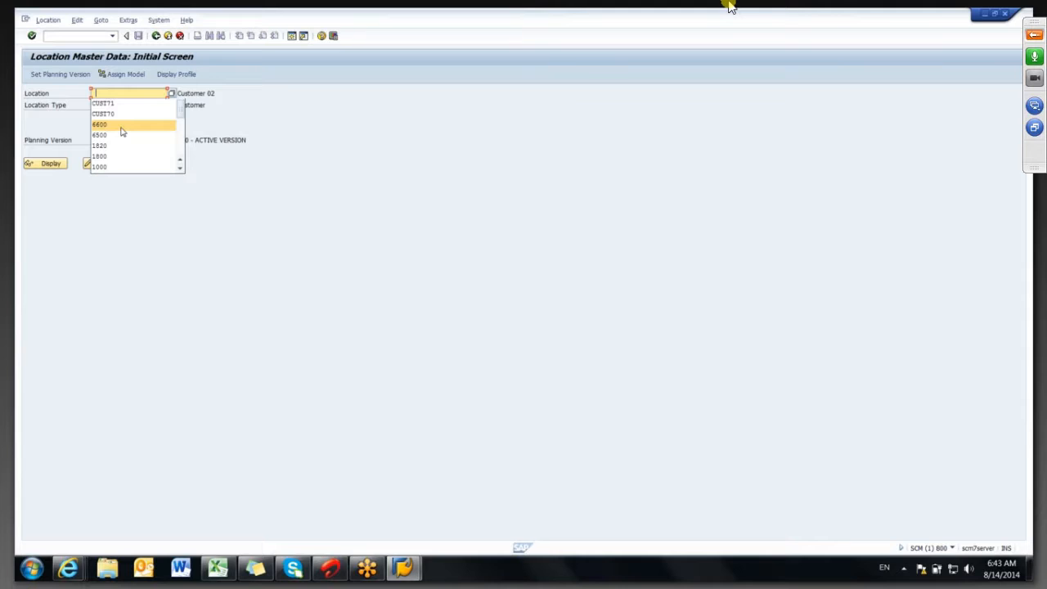
left_click(119, 125)
left_click(122, 75)
left_click(299, 350)
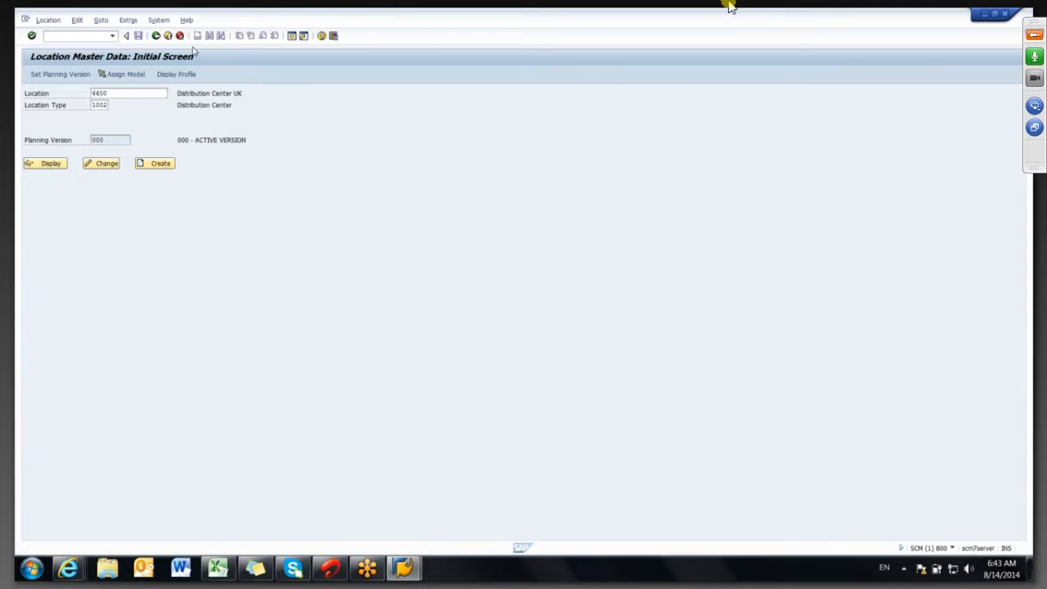
left_click(156, 36)
- Set the fixed-width font to Courier New size 11 in the SAP GUI font settings and apply the change
left_click(161, 21)
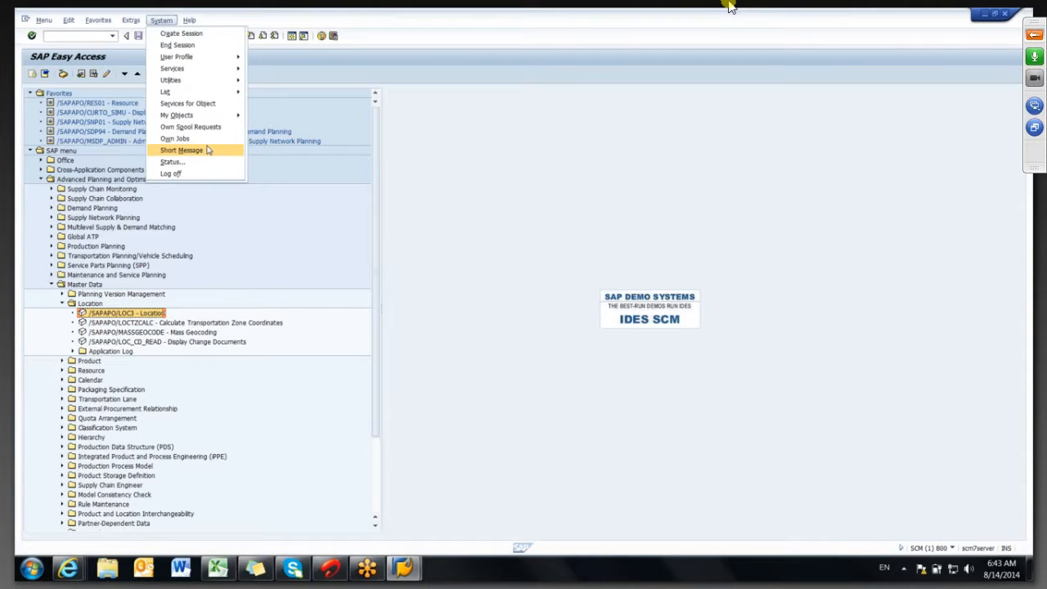
left_click(333, 36)
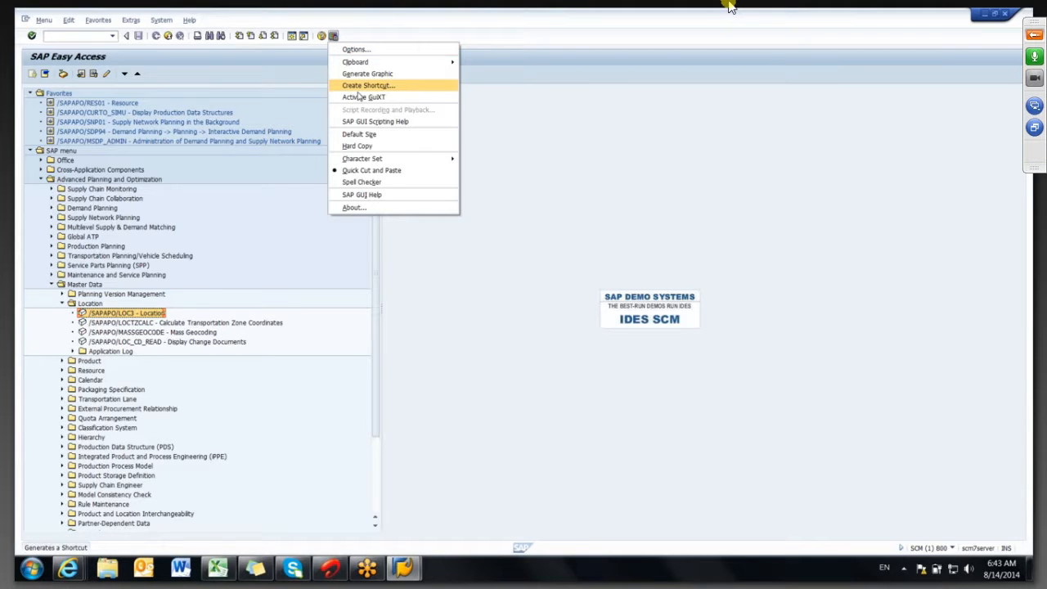
mouse_move(367, 160)
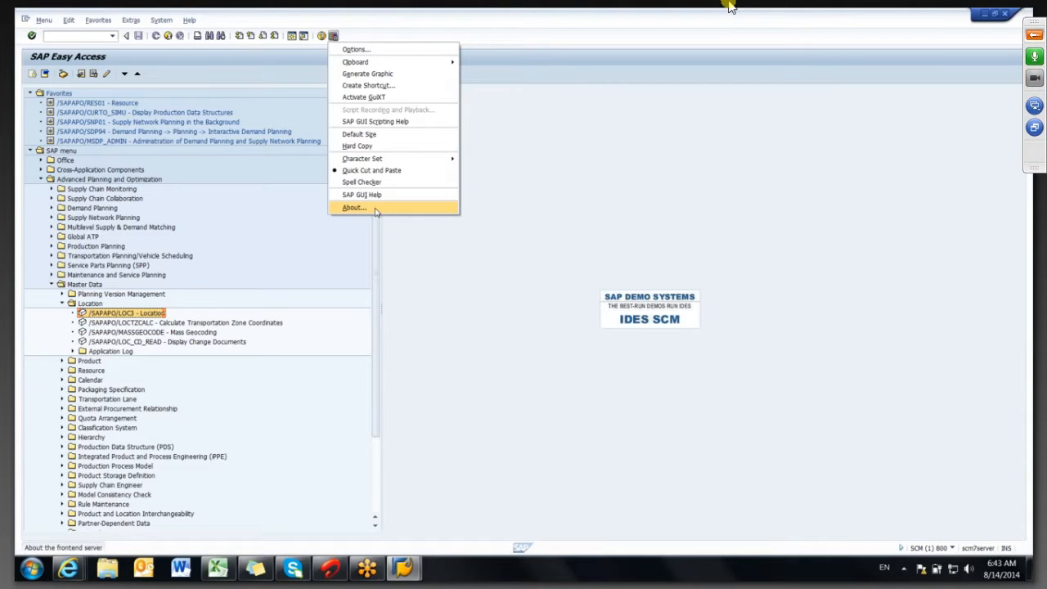
left_click(367, 49)
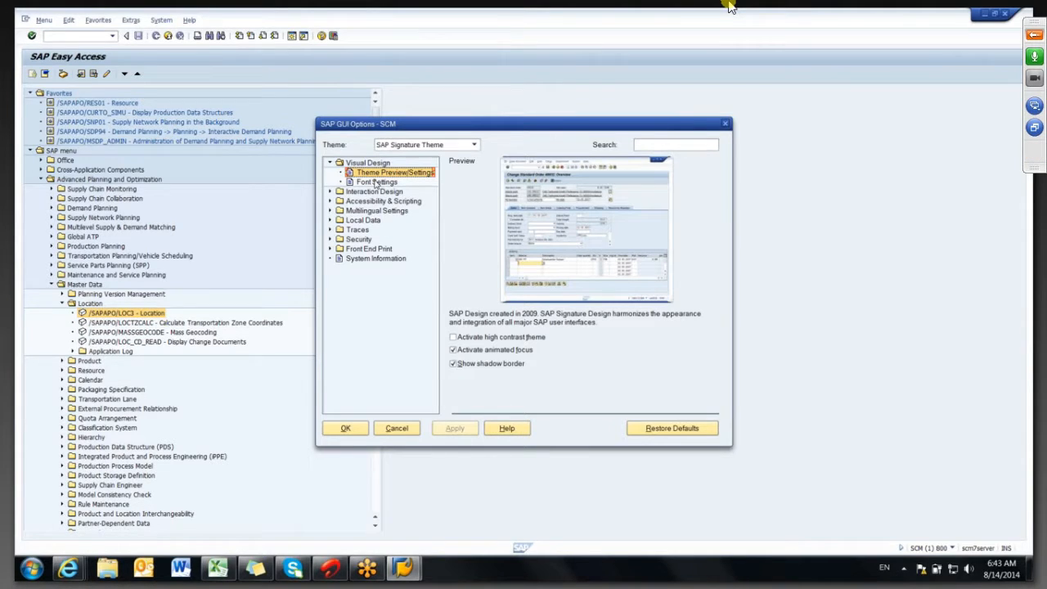
left_click(375, 182)
left_click(646, 294)
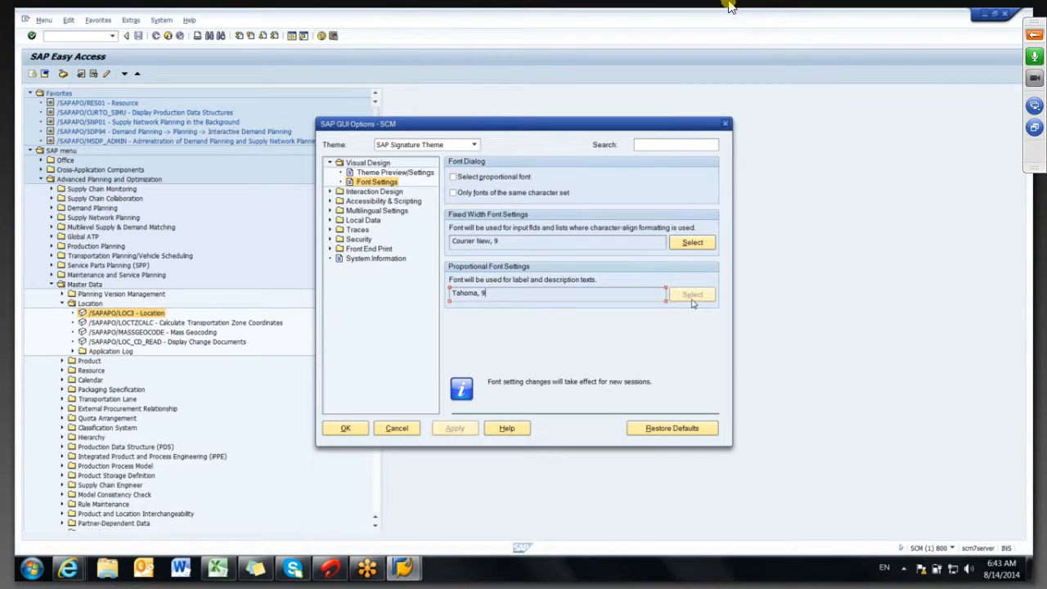
left_click(685, 243)
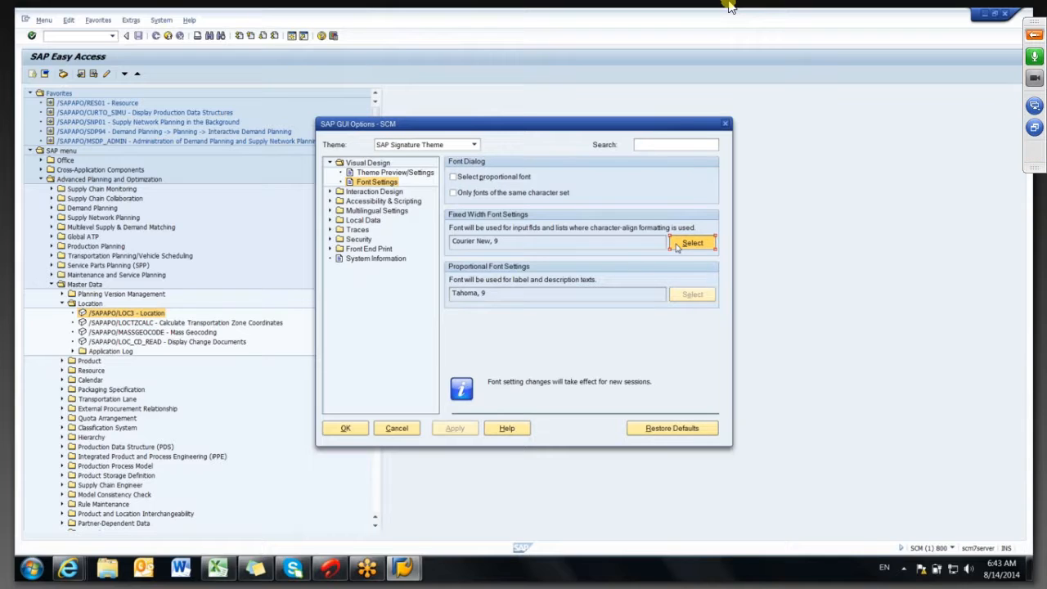
left_click(691, 243)
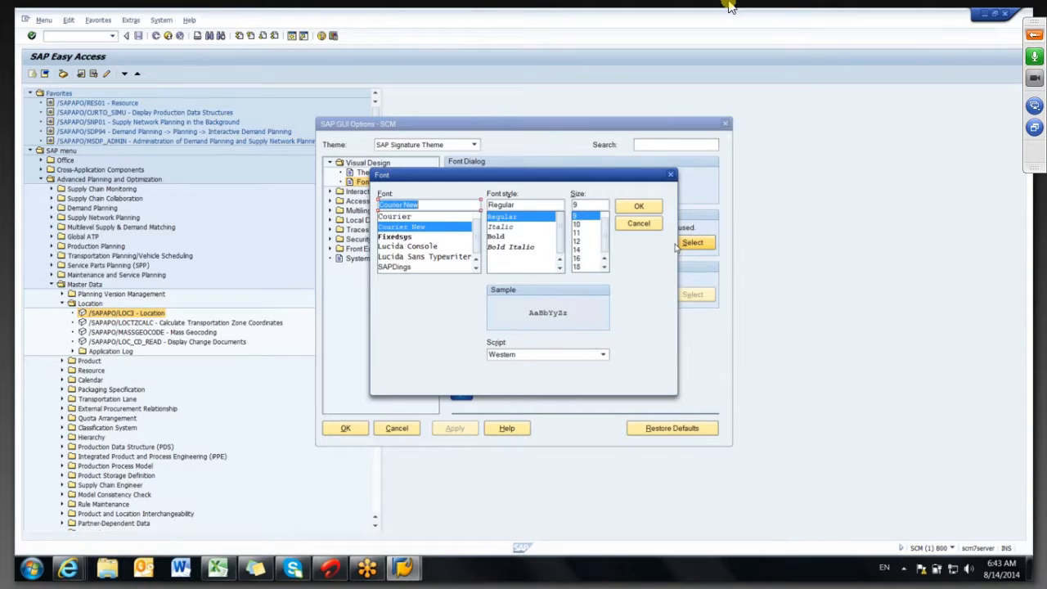
left_click(579, 233)
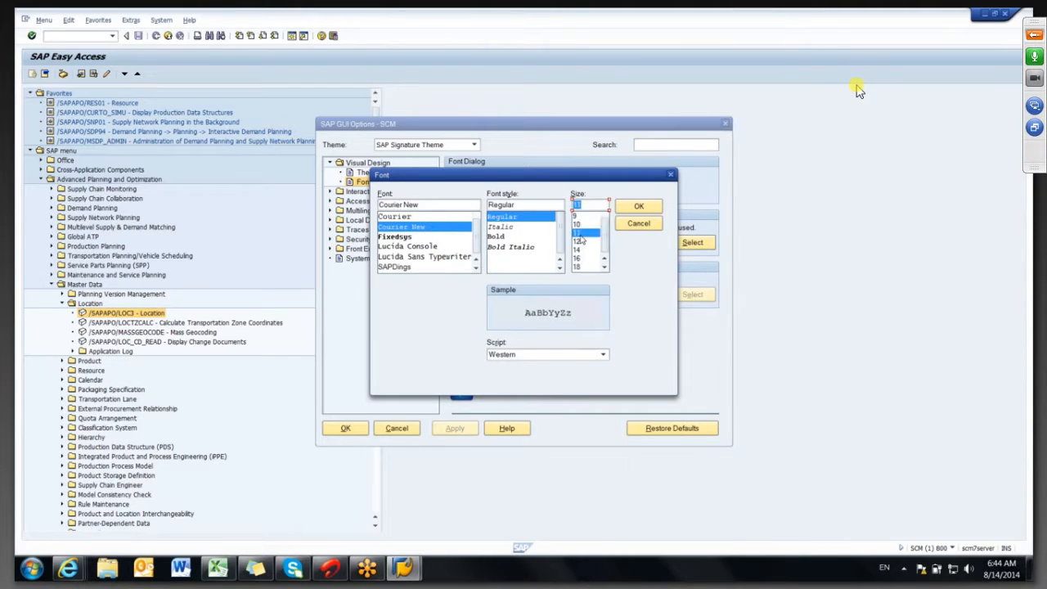
left_click(637, 206)
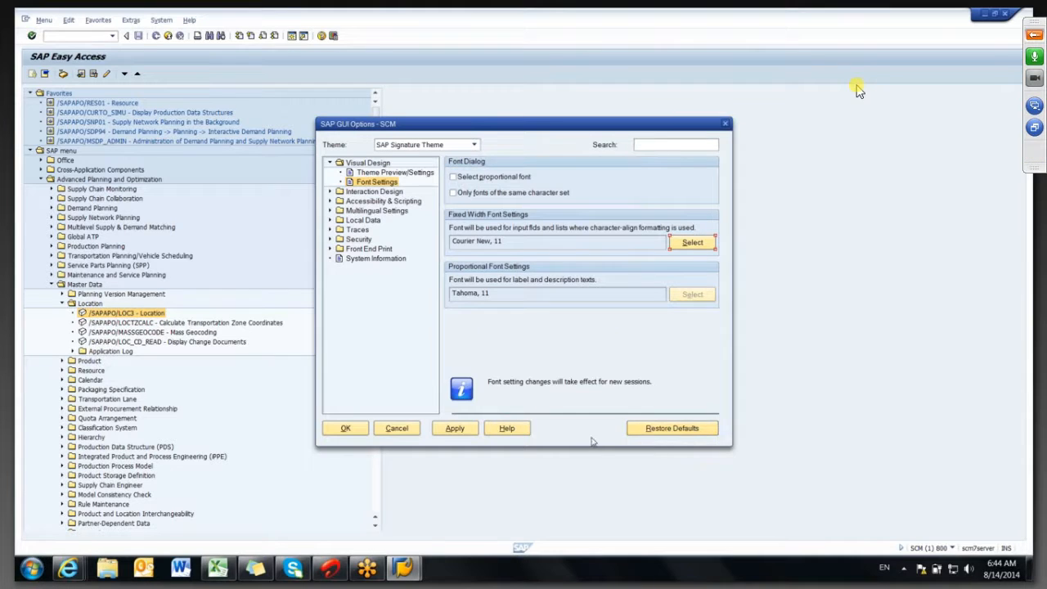
left_click(460, 433)
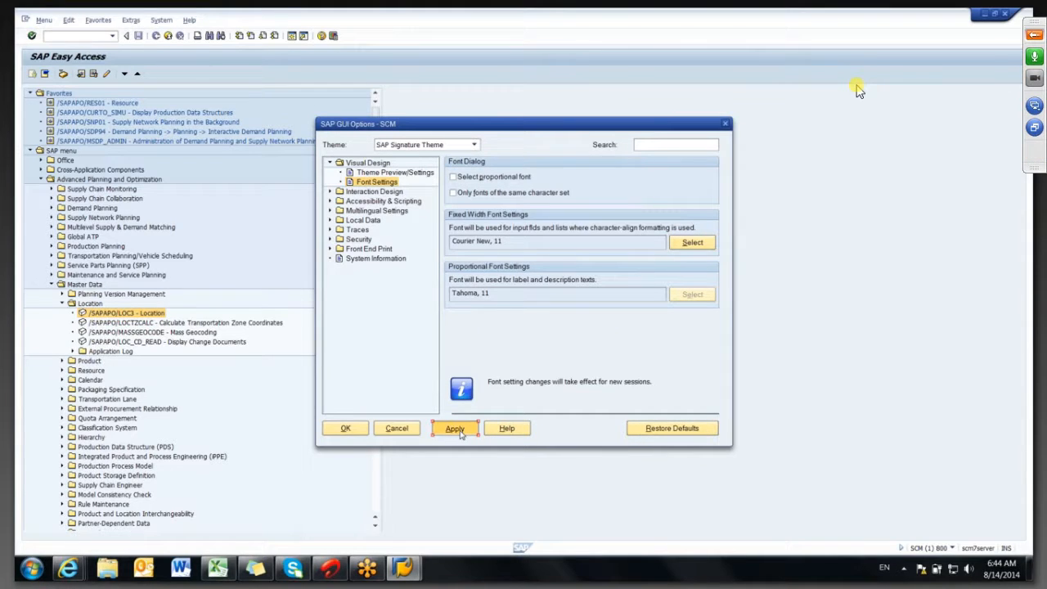
left_click(345, 430)
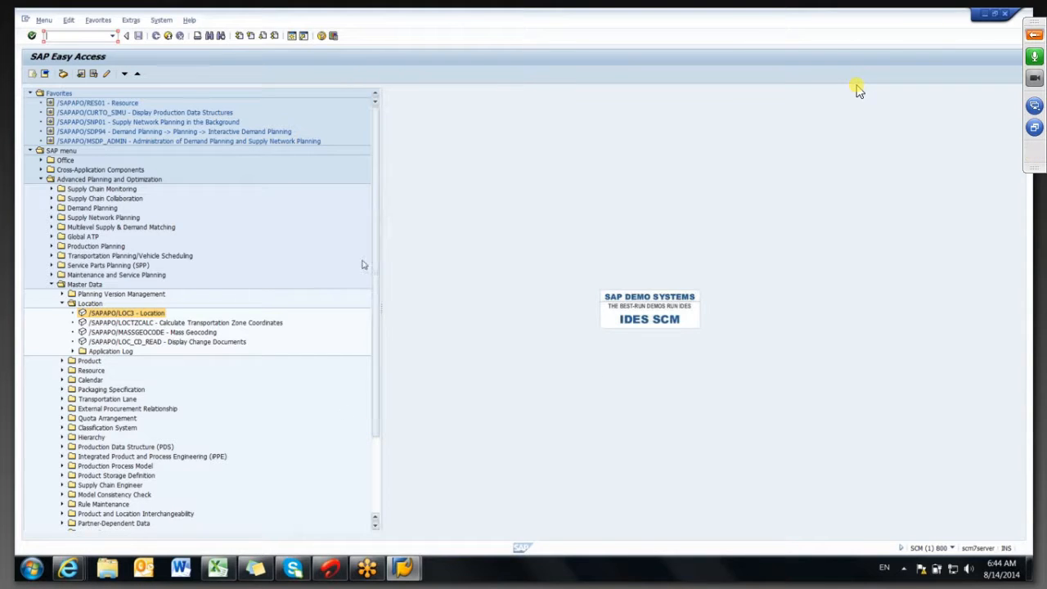
left_click(333, 36)
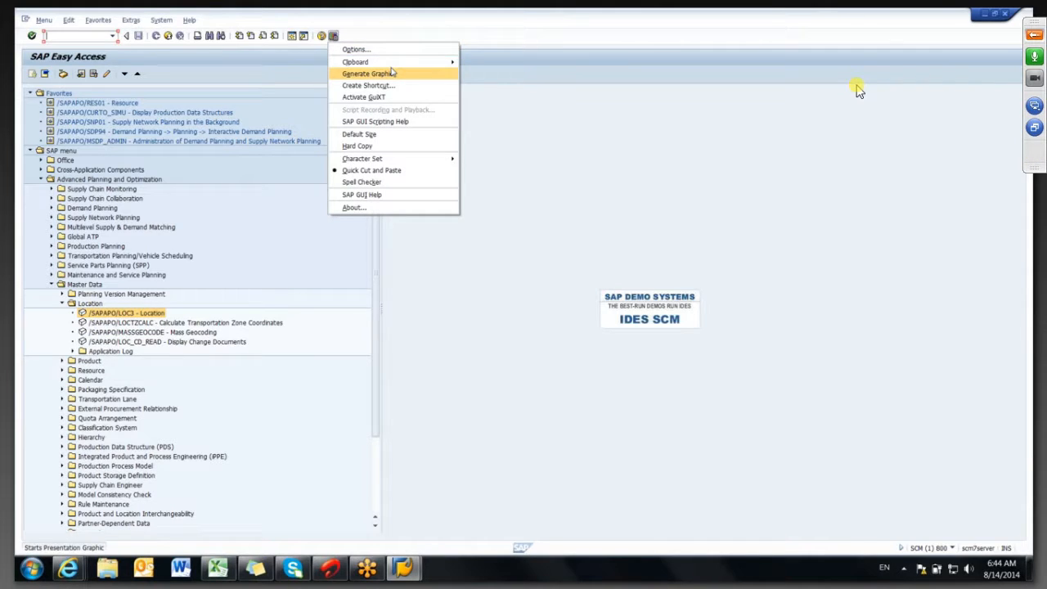
left_click(162, 21)
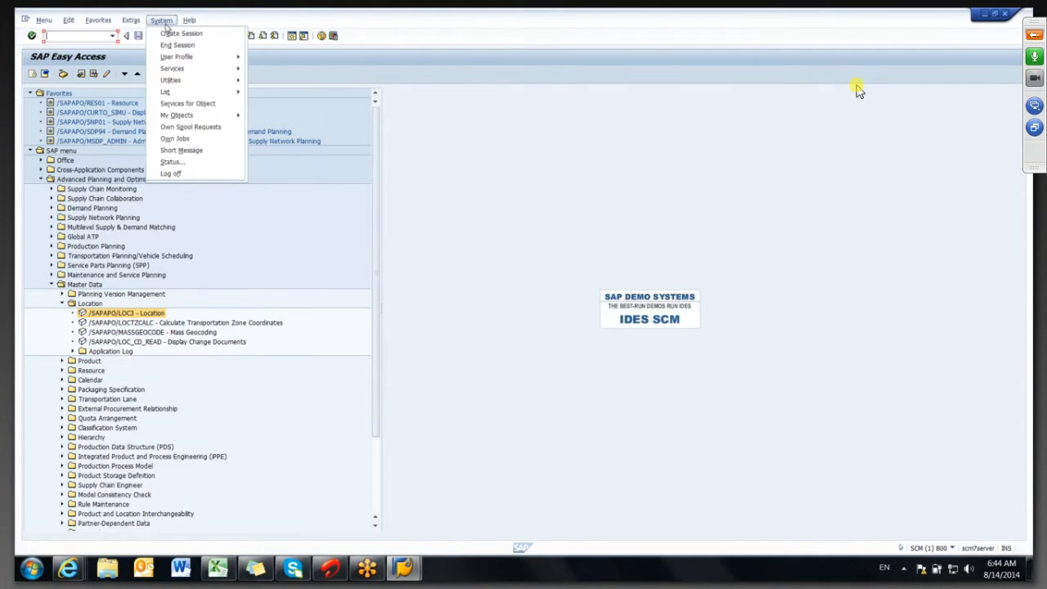
left_click(332, 35)
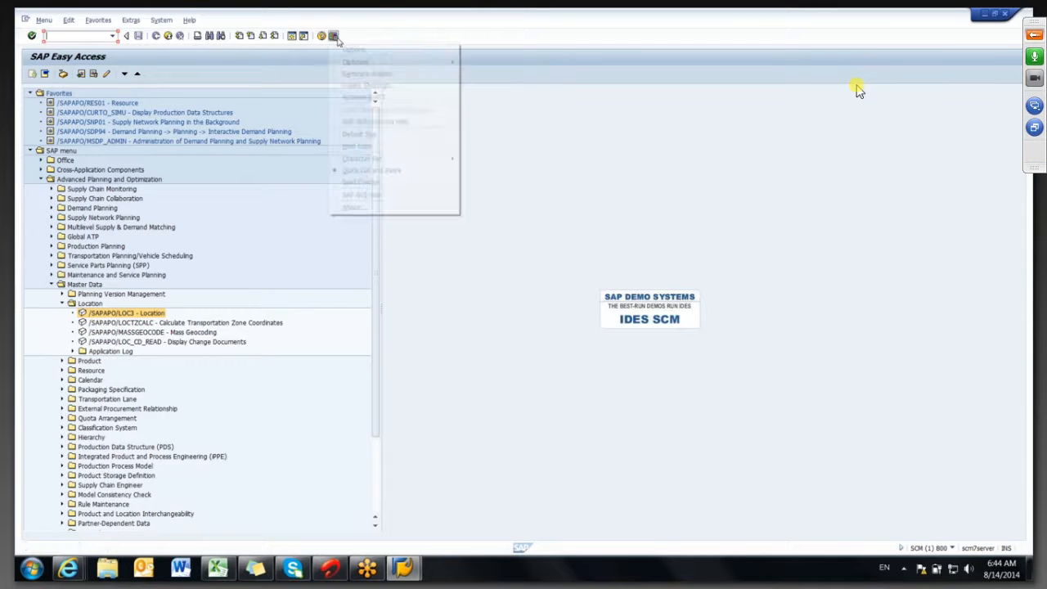
mouse_move(384, 69)
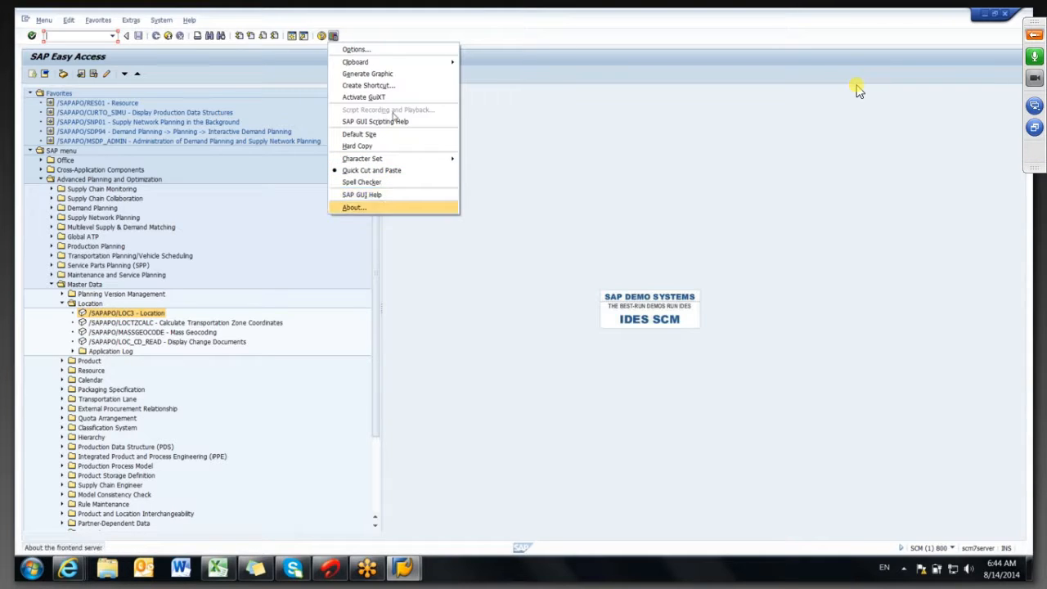
left_click(394, 52)
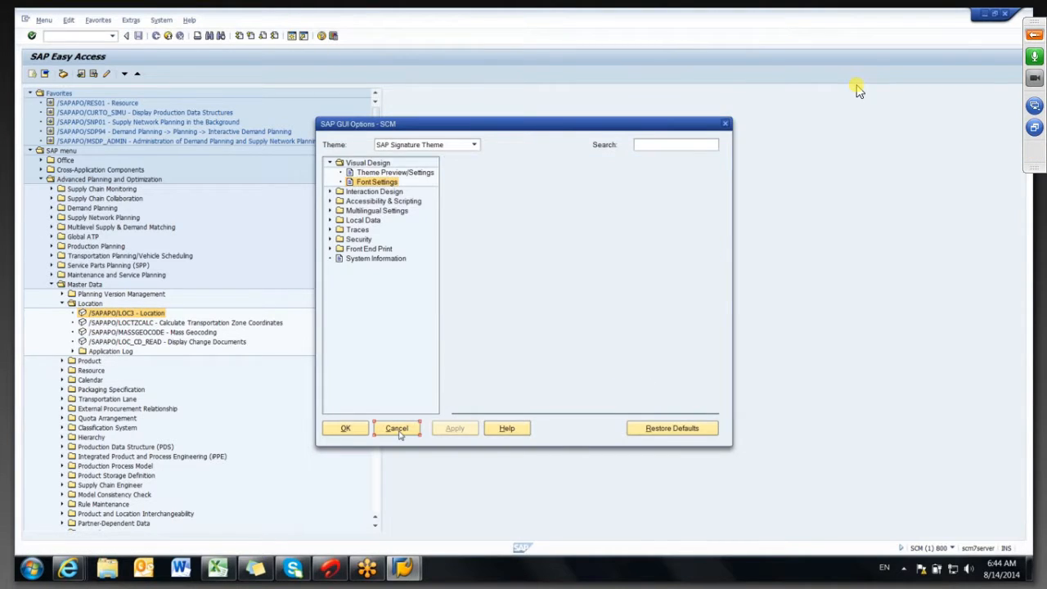
left_click(400, 435)
key("alt+F12")
key("Escape")
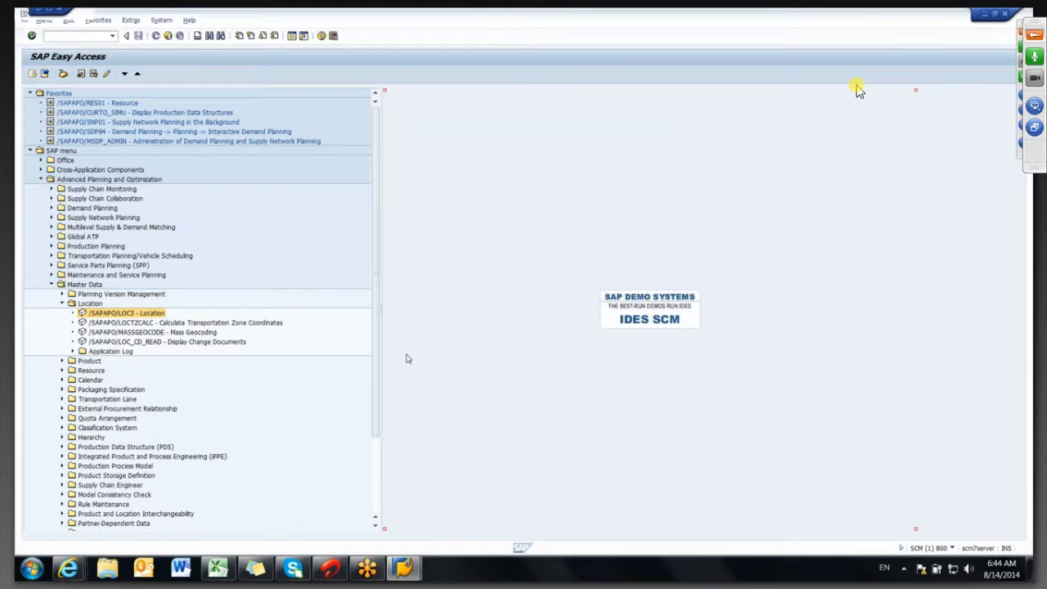
- Show the desktop, check the orientation and display options in the Windows screen resolution settings, and cancel without changes
key("super+d")
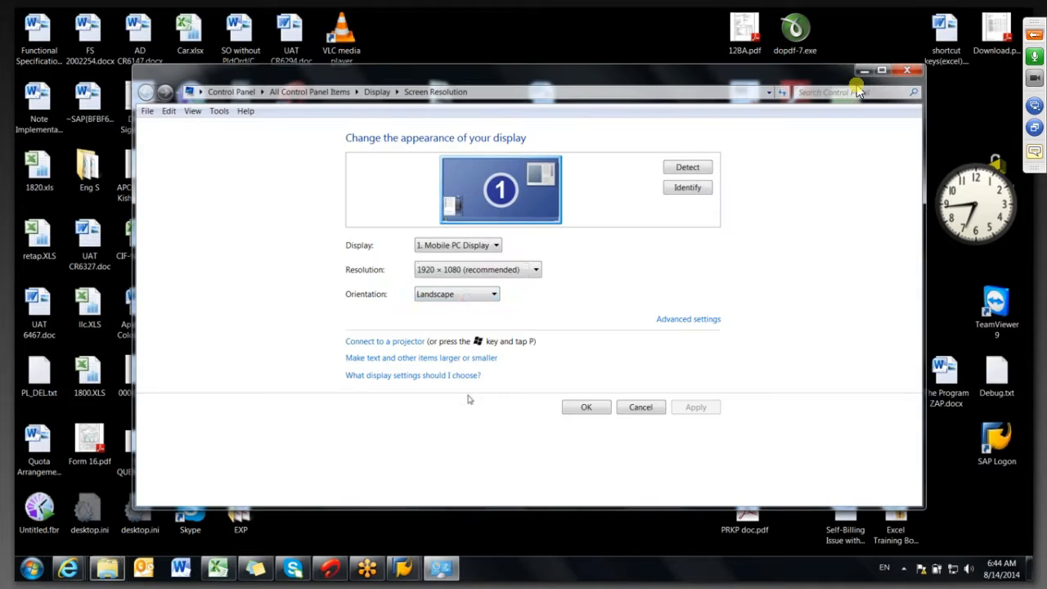
left_click(456, 295)
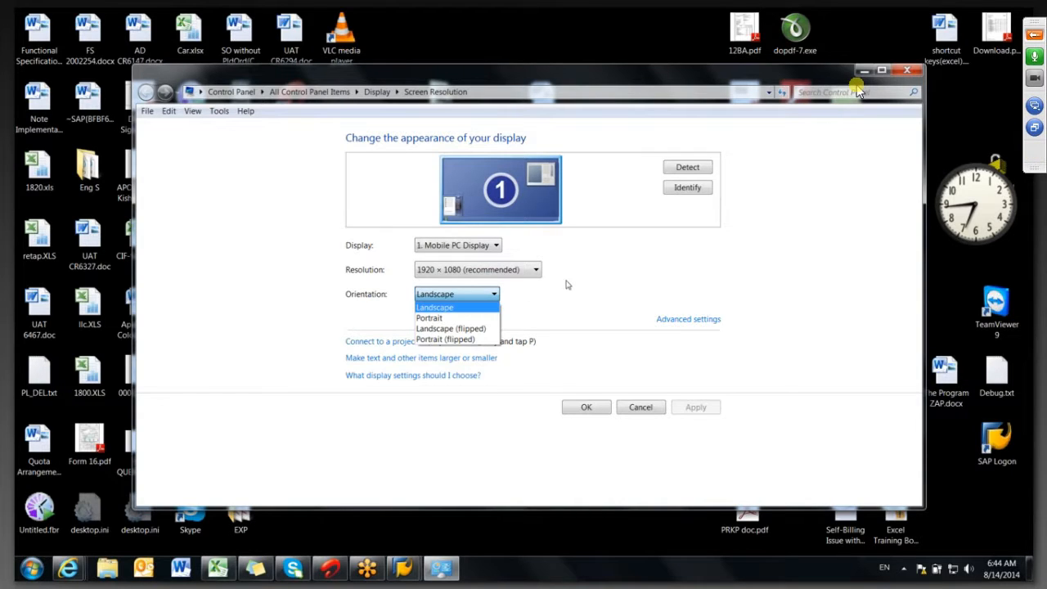
left_click(570, 284)
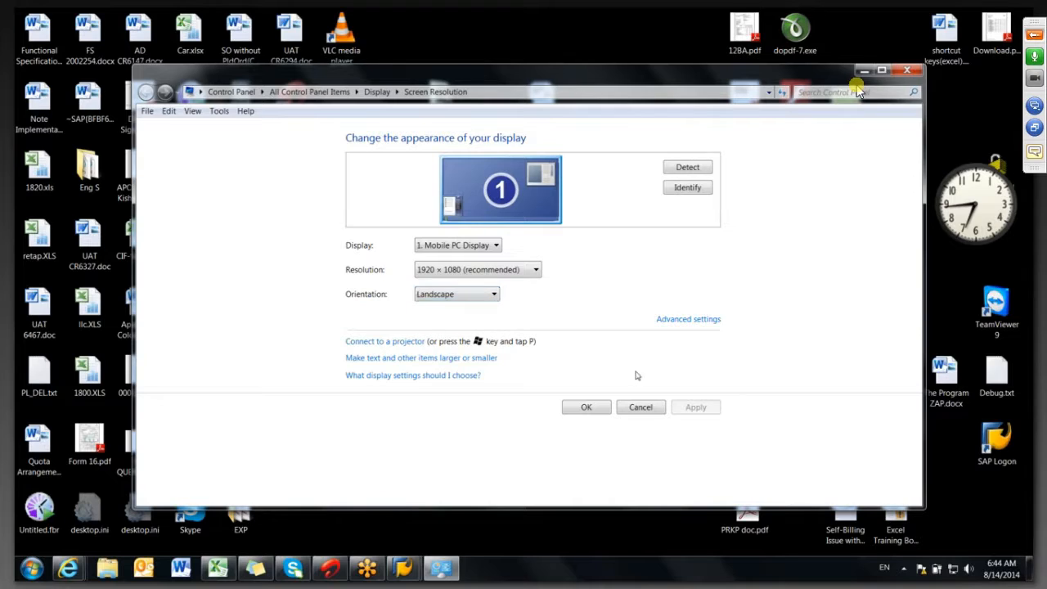
left_click(496, 245)
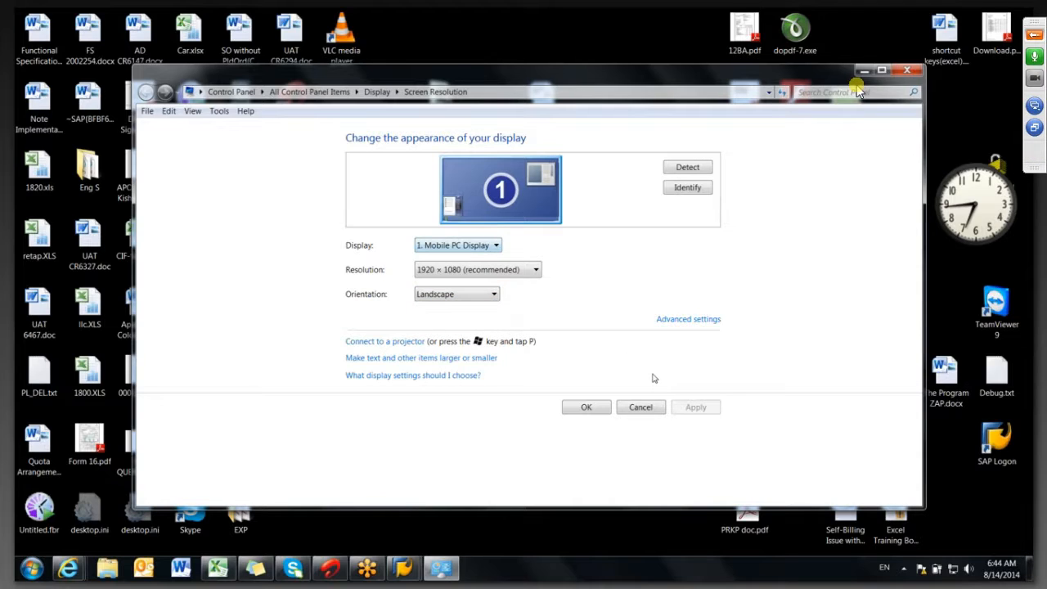
left_click(644, 413)
left_click(642, 407)
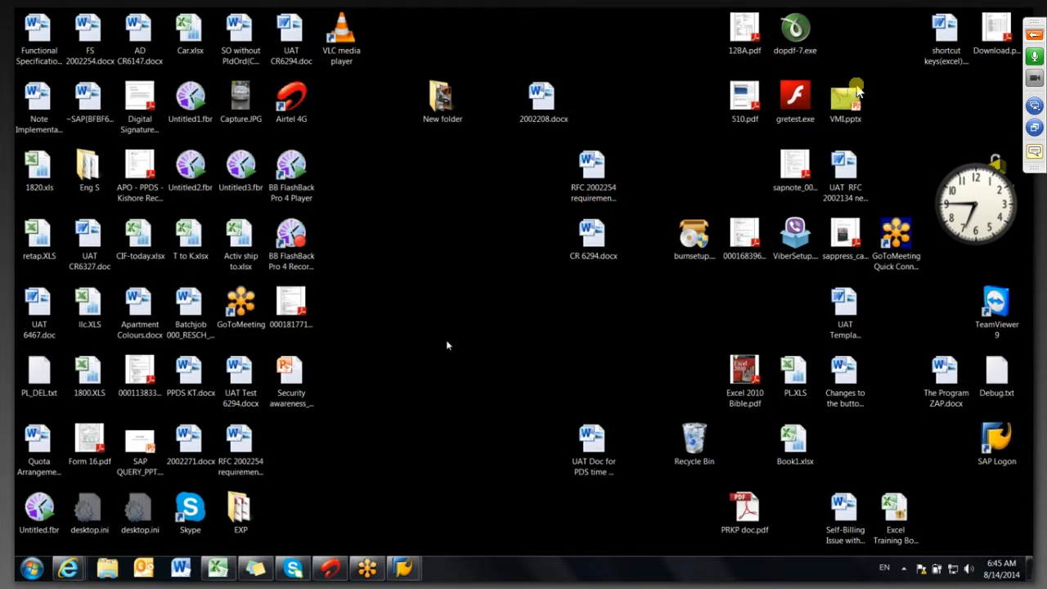
- Reopen the Windows screen resolution settings from the desktop and look into the advanced display settings
right_click(447, 344)
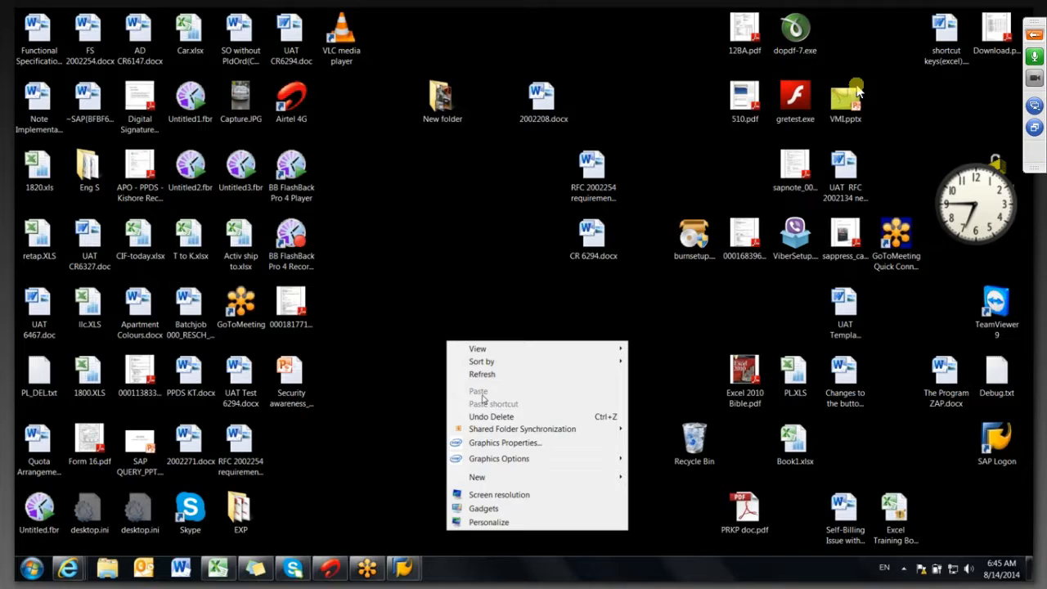
mouse_move(510, 460)
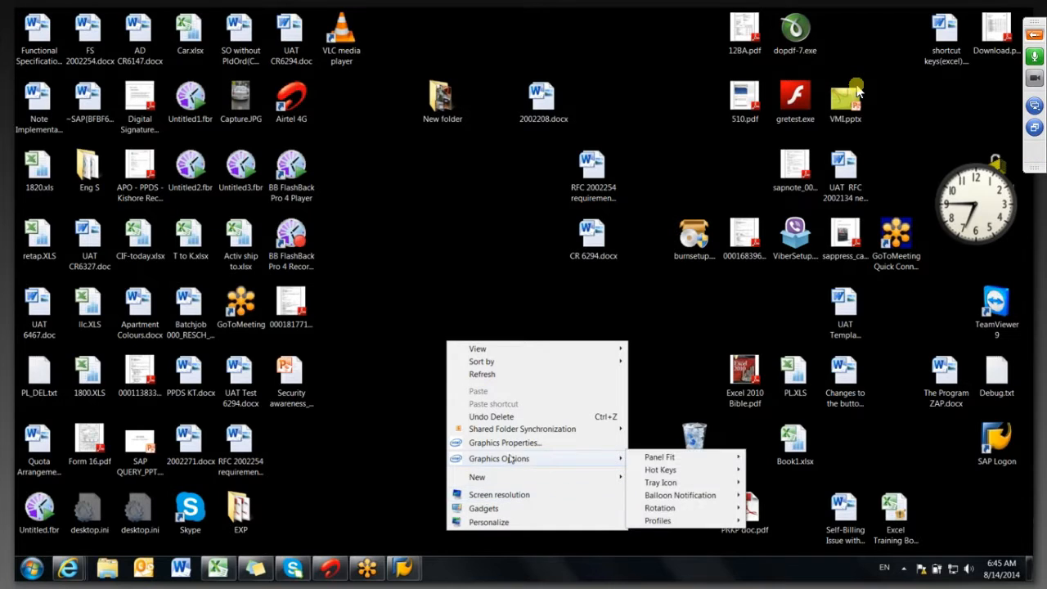
left_click(499, 498)
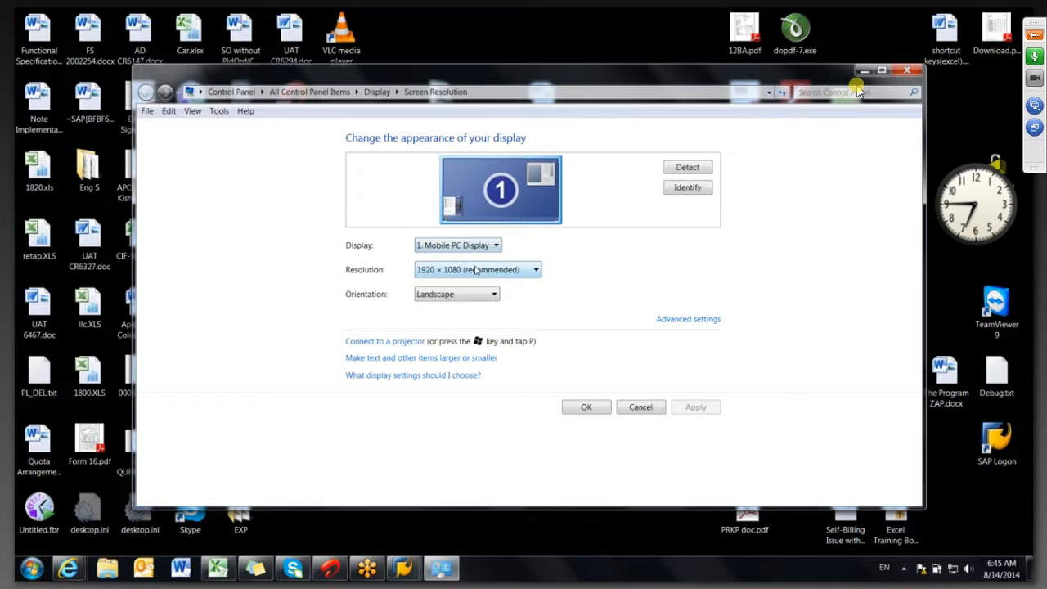
left_click(666, 322)
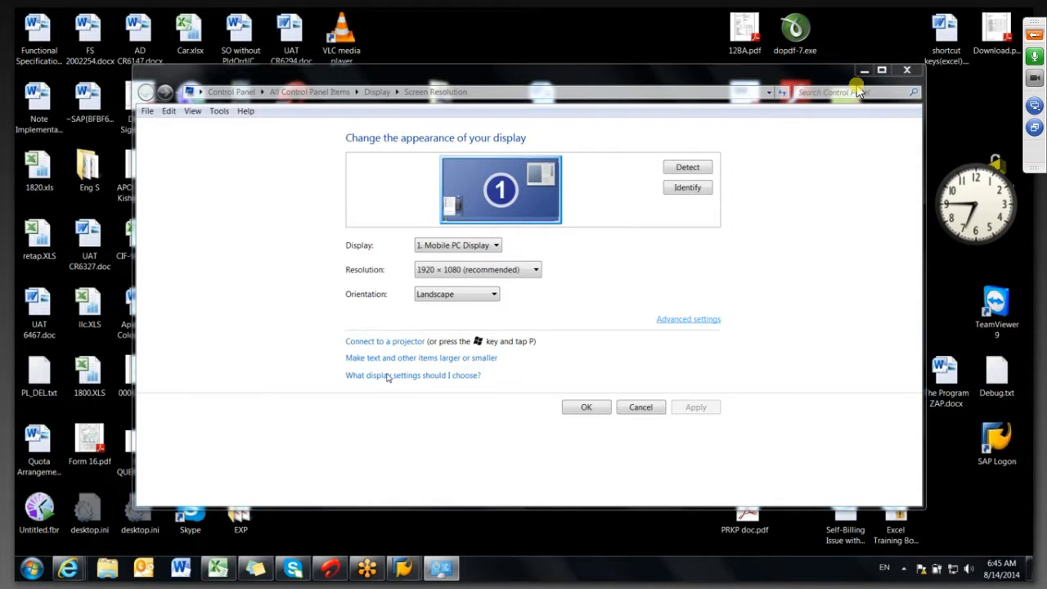
left_click(325, 425)
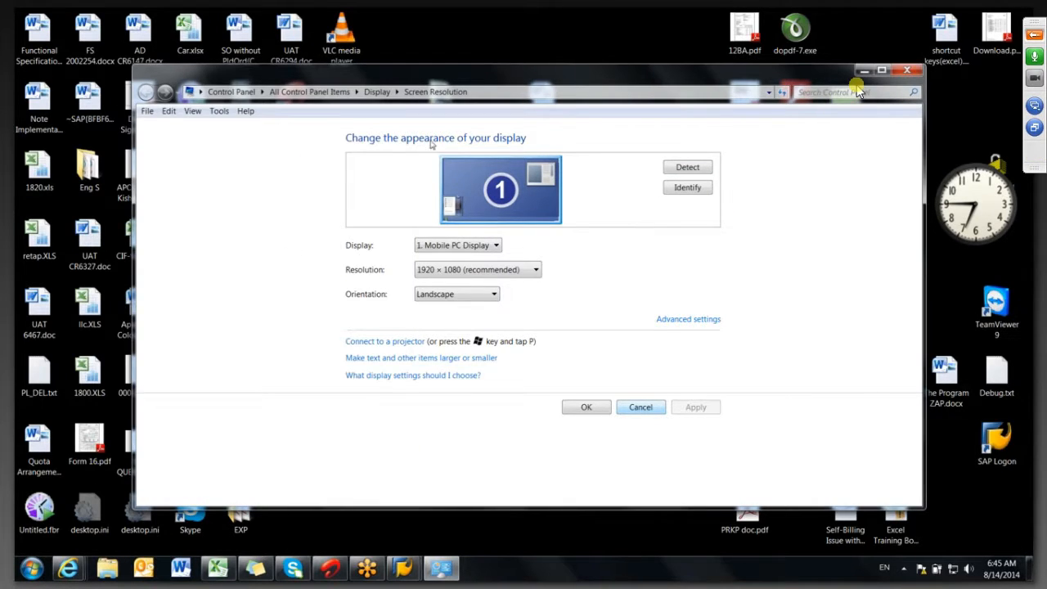
- Try the display resolution 1280 × 1024 and bring up the SAP Easy Access window to check its size
left_click(444, 270)
left_click(443, 270)
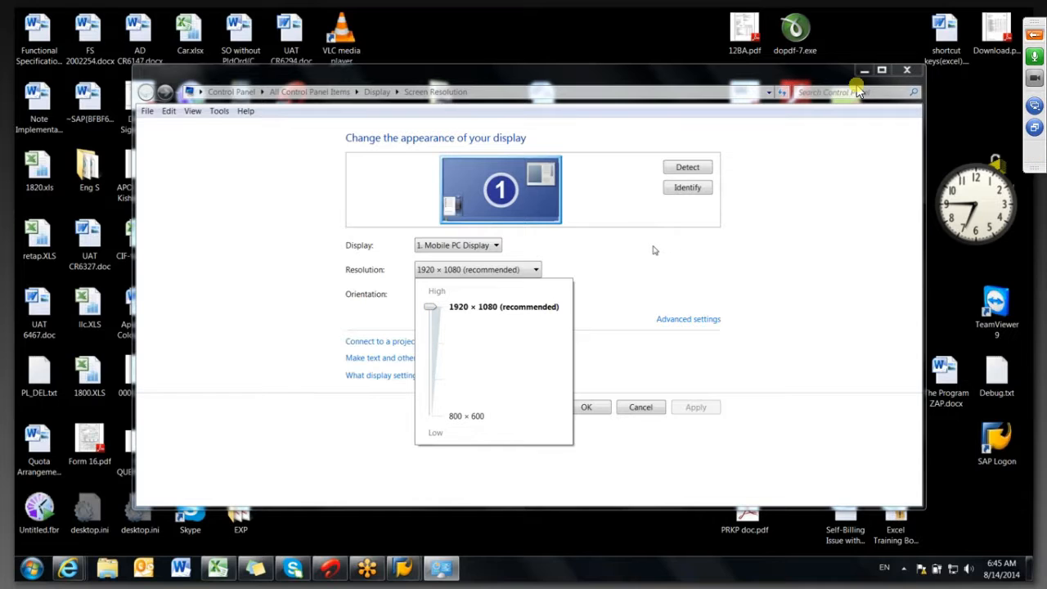
left_click_drag(430, 307, 432, 340)
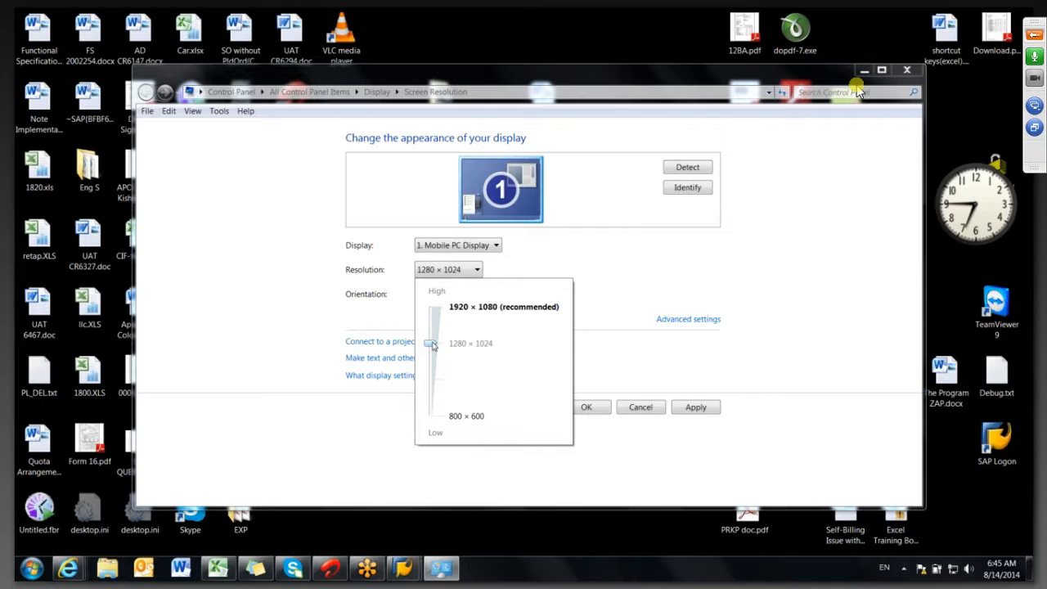
left_click(609, 373)
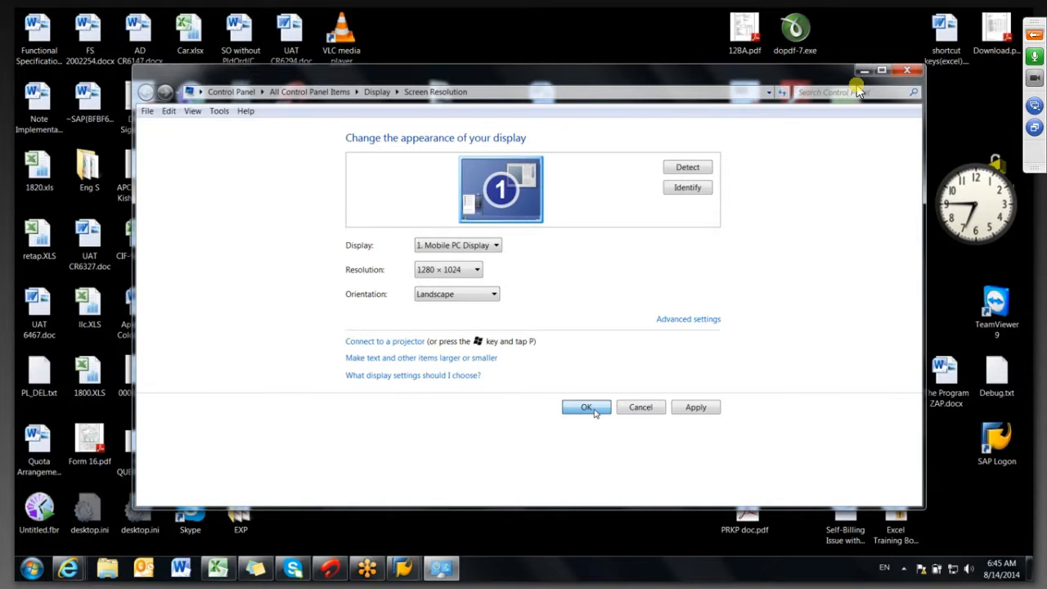
left_click(594, 410)
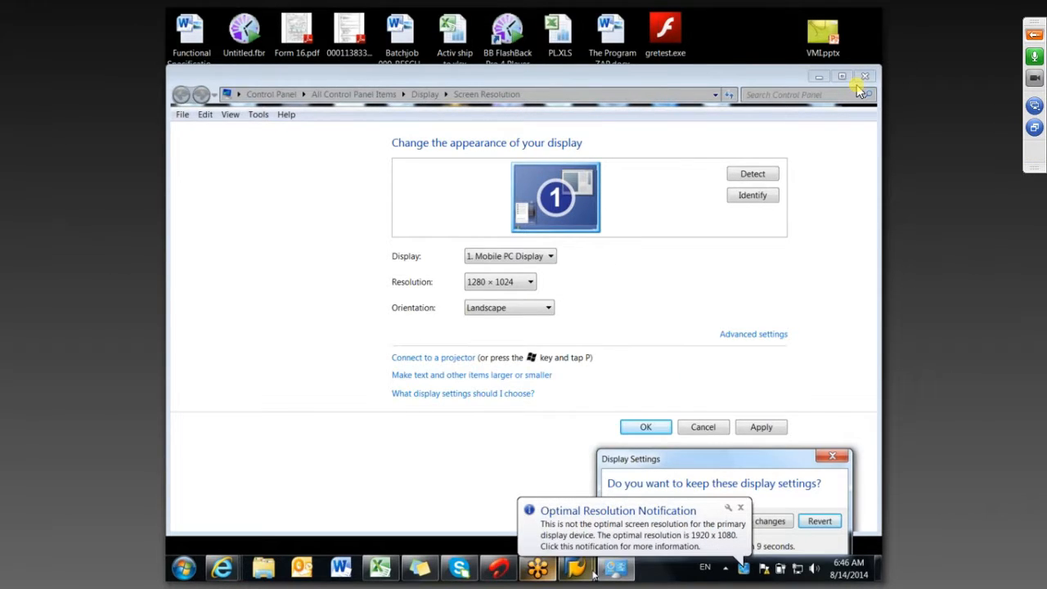
mouse_move(577, 568)
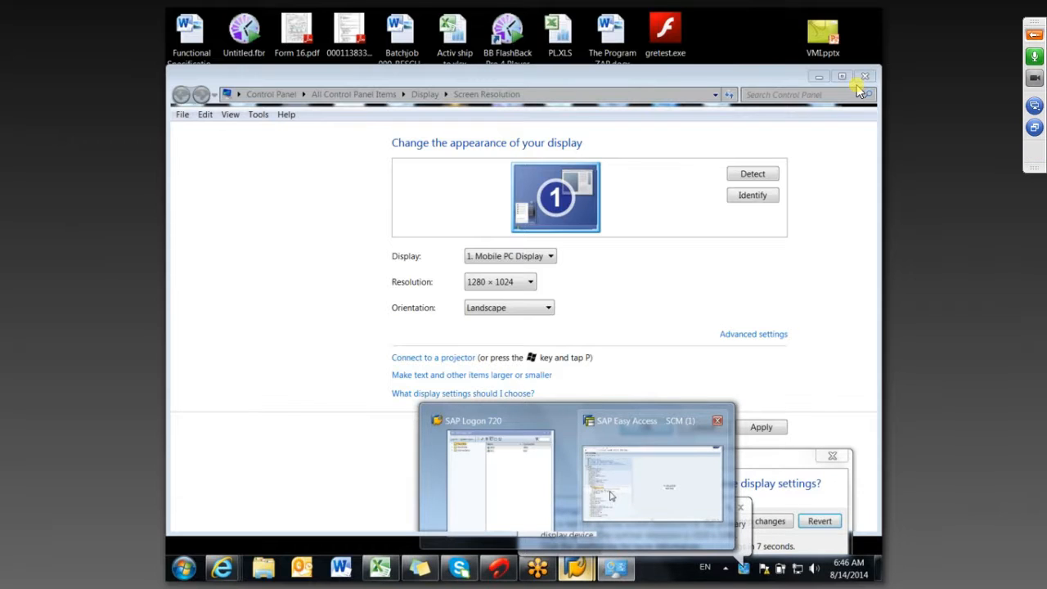
left_click(609, 495)
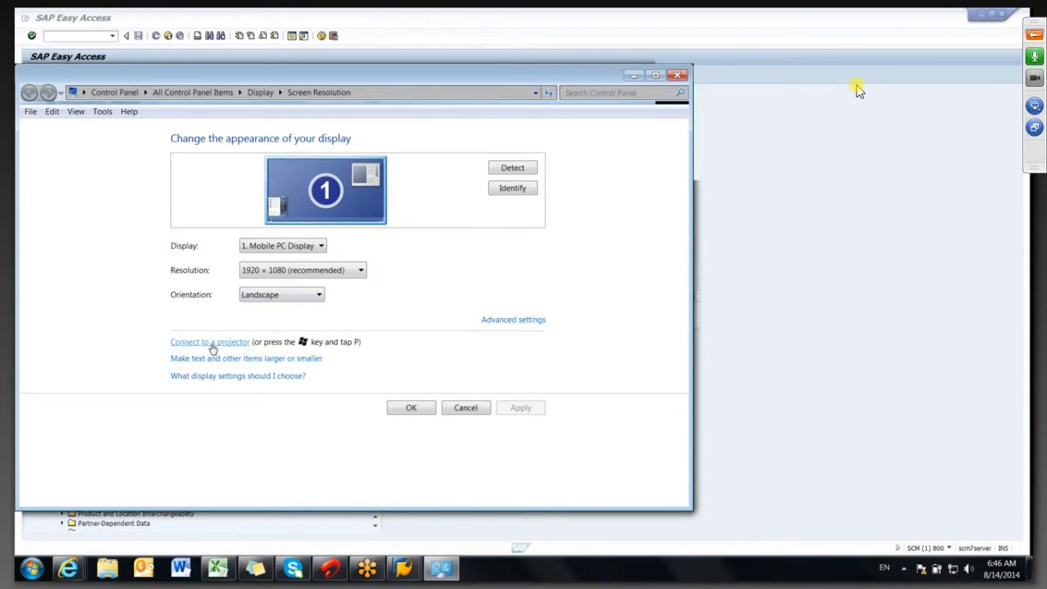
- Cancel the screen resolution settings without changing the orientation and return to the SAP Easy Access window
left_click(298, 298)
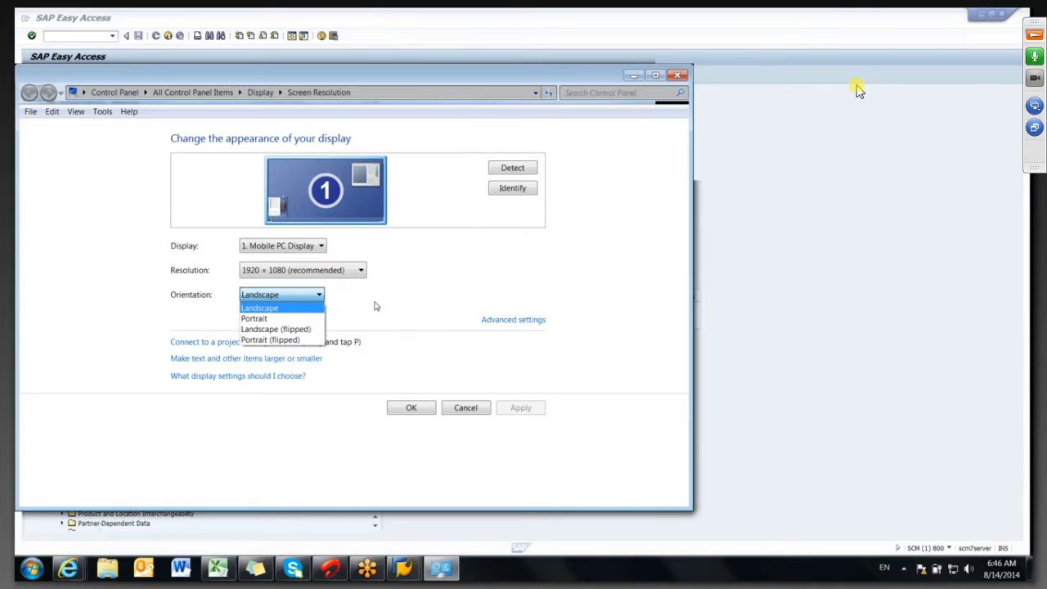
left_click(374, 306)
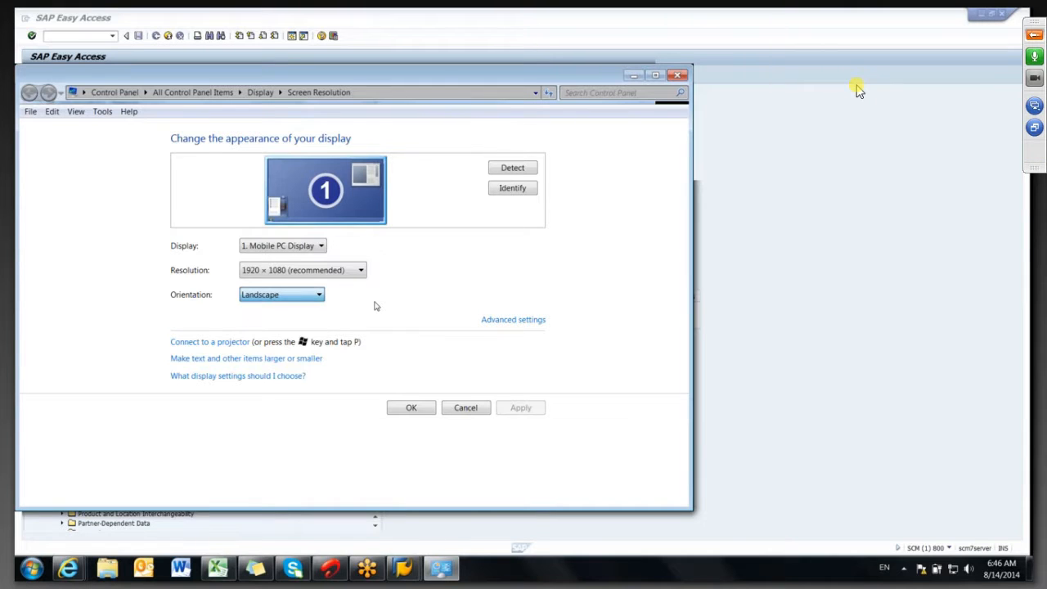
left_click(467, 414)
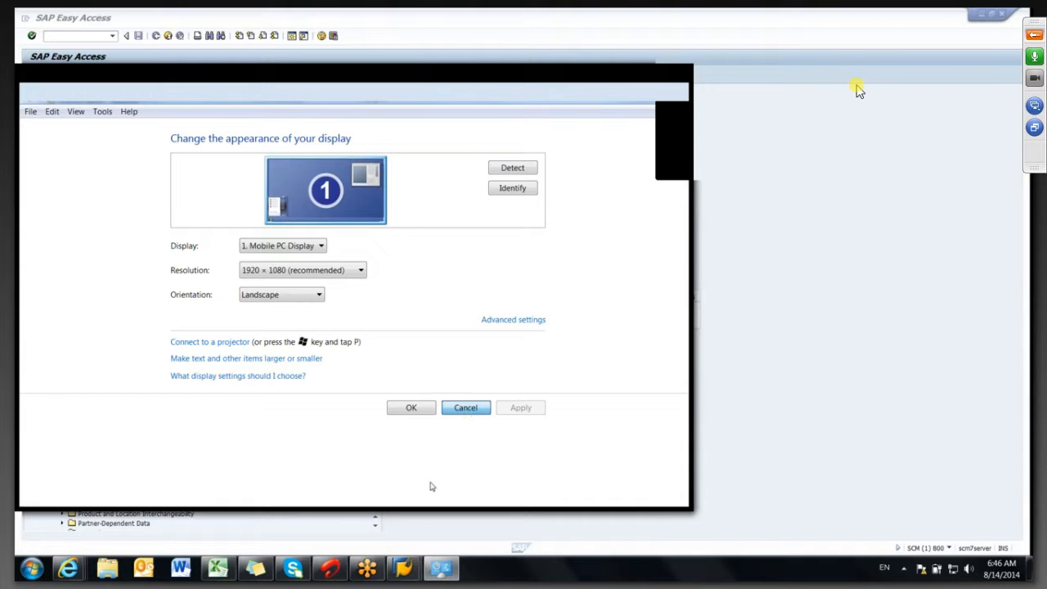
left_click(465, 408)
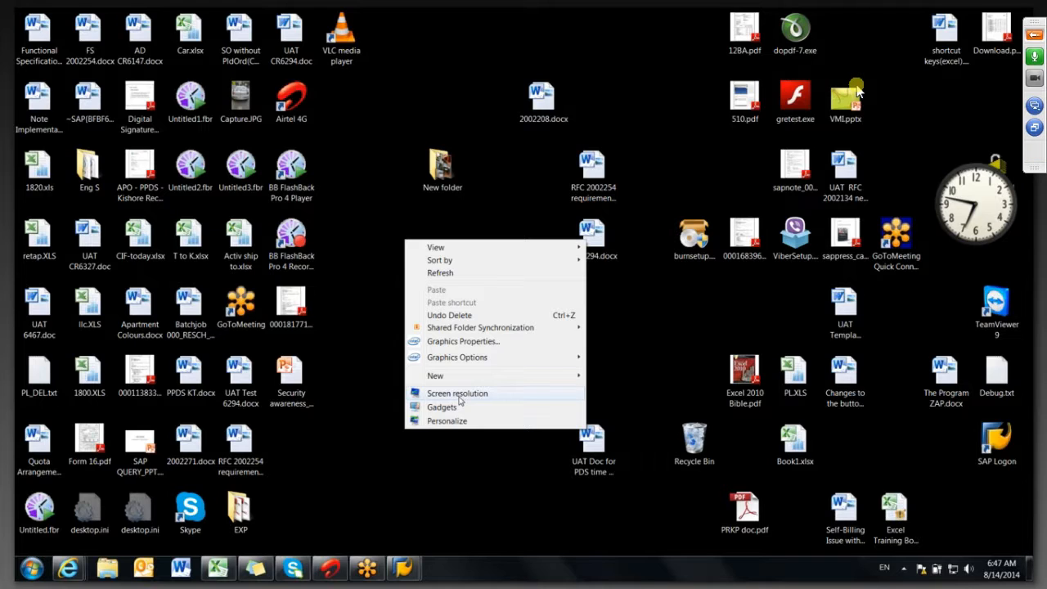
left_click(417, 577)
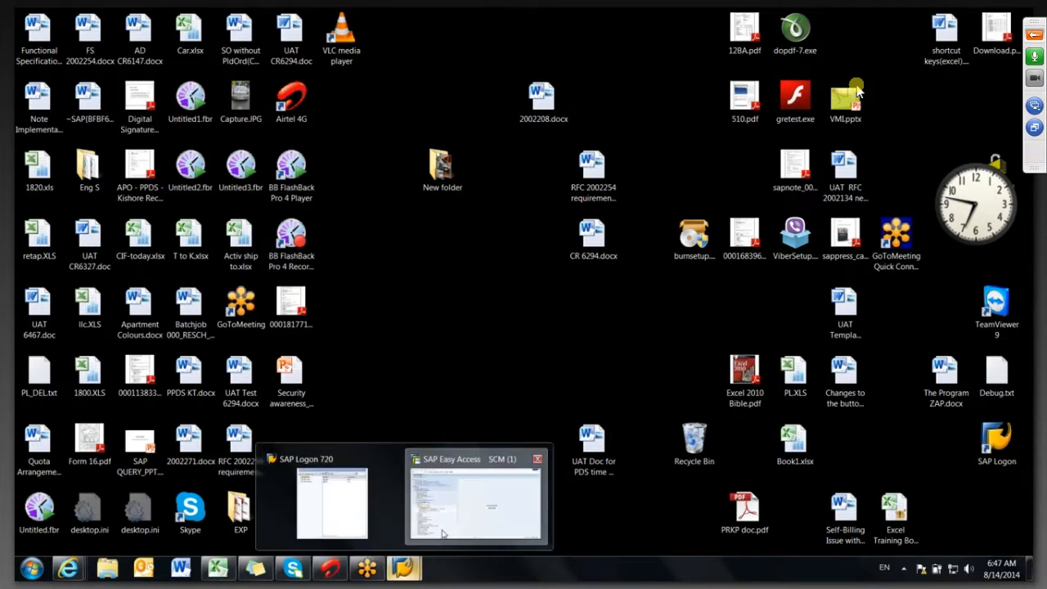
left_click(441, 533)
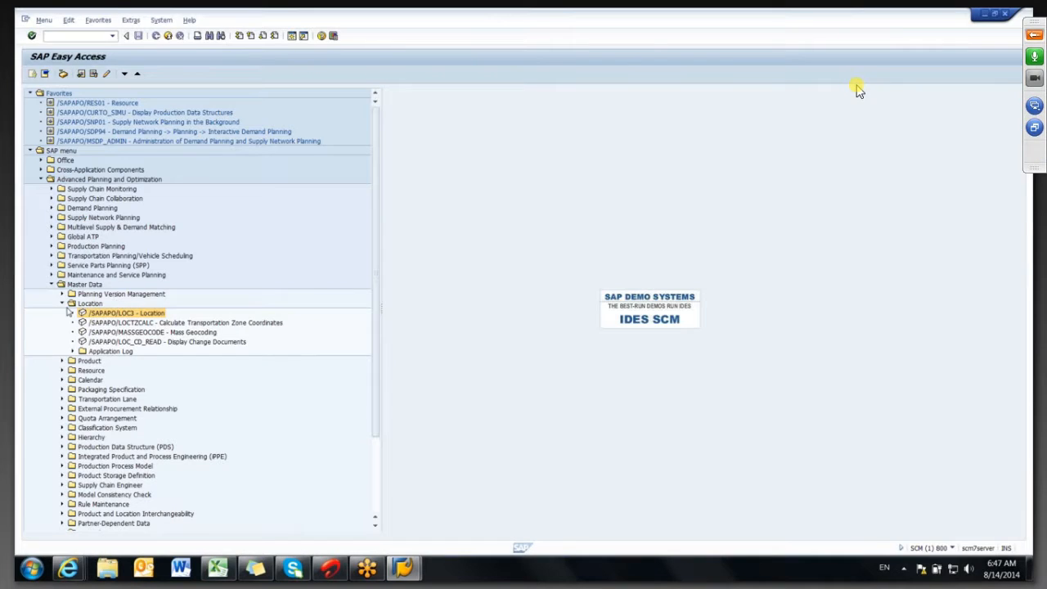
- Collapse the Location folder and open the product master transaction /SAPAPO/MAT1 from the Product folder
left_click(62, 304)
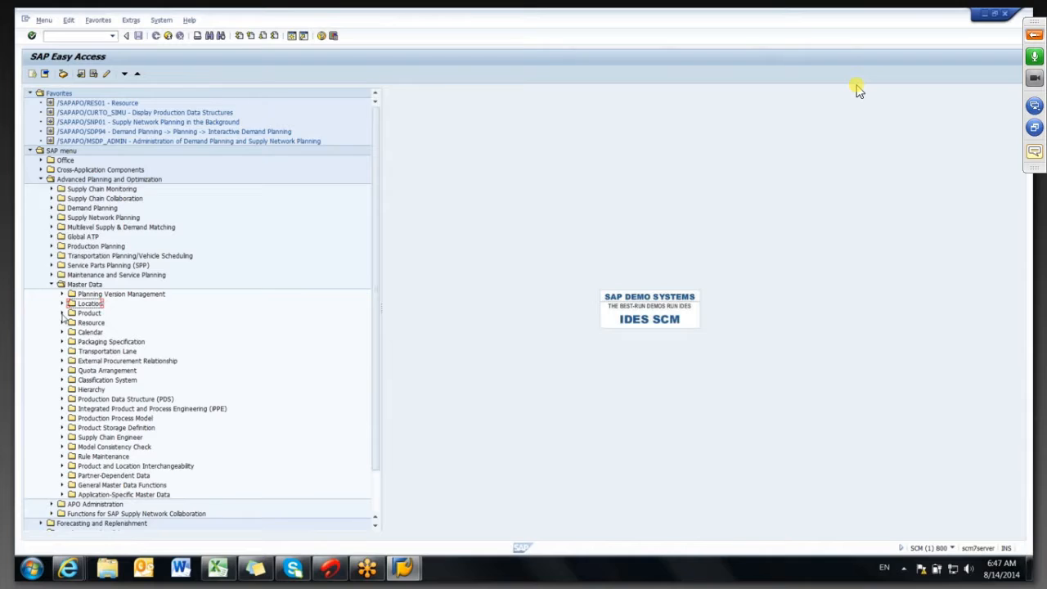
left_click(62, 313)
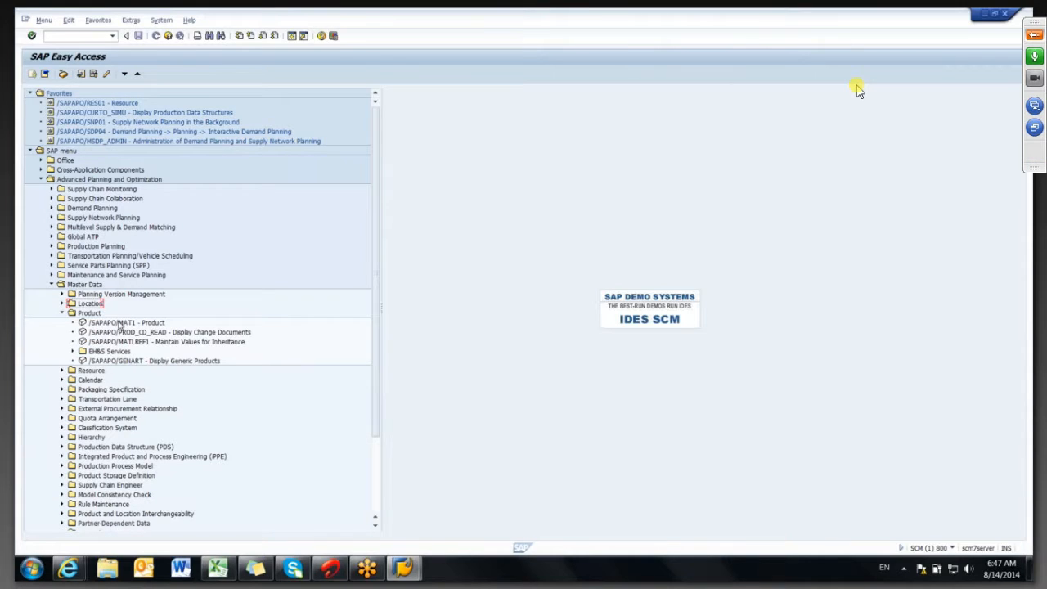
left_click(124, 324)
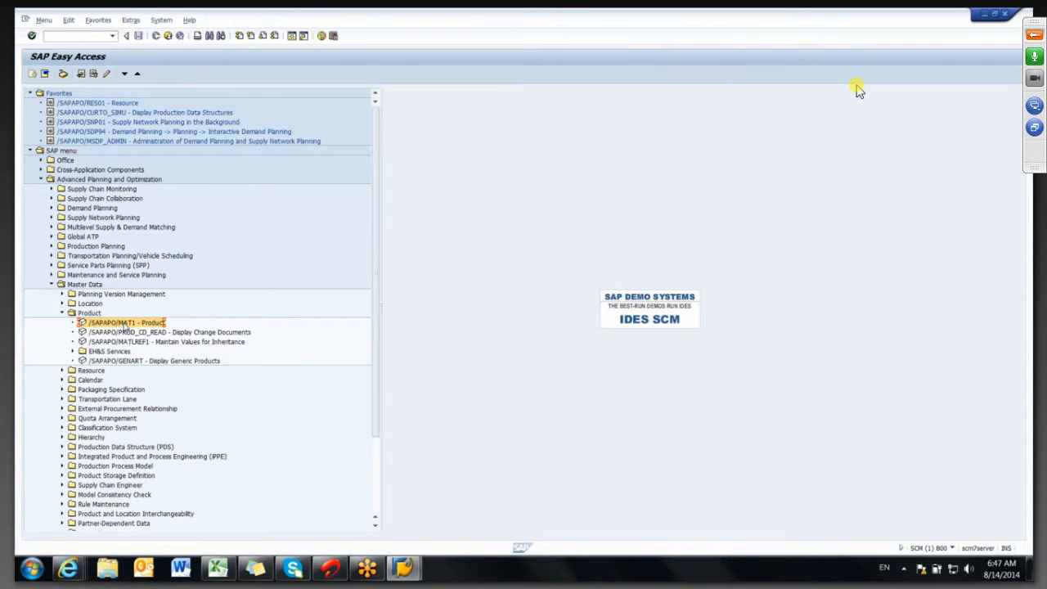
double_click(124, 325)
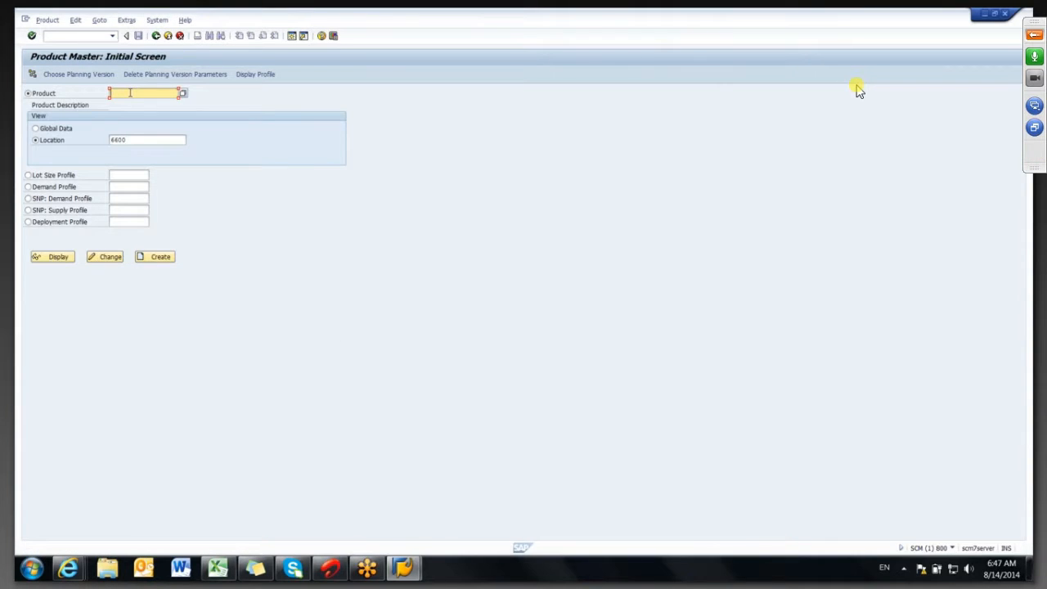
- Enter product 80001 with the location view for 6600 and start creating the product
type("SS")
key("BackSpace")
key("BackSpace")
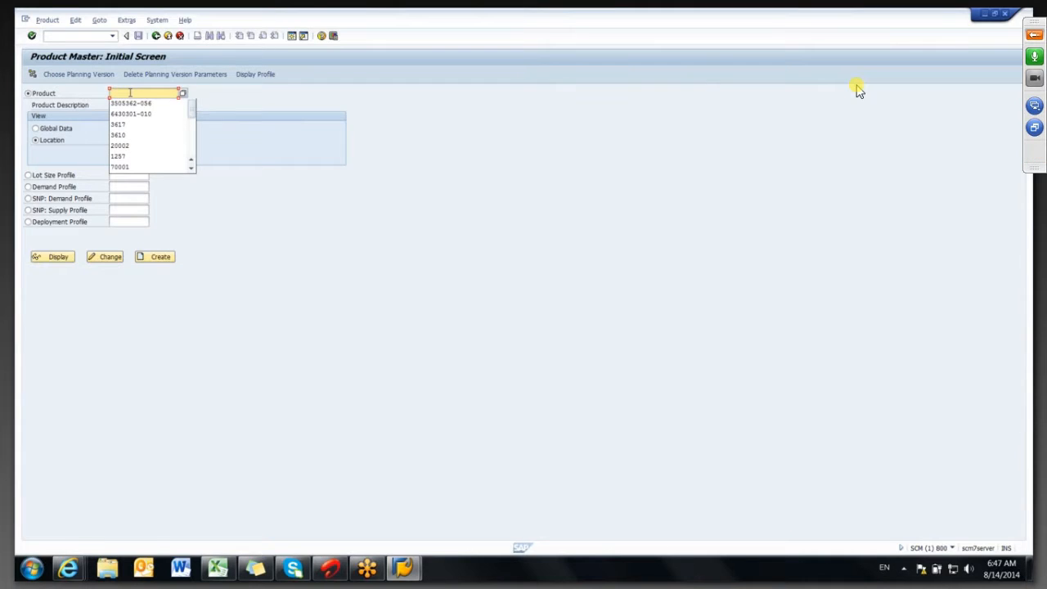
key("Escape")
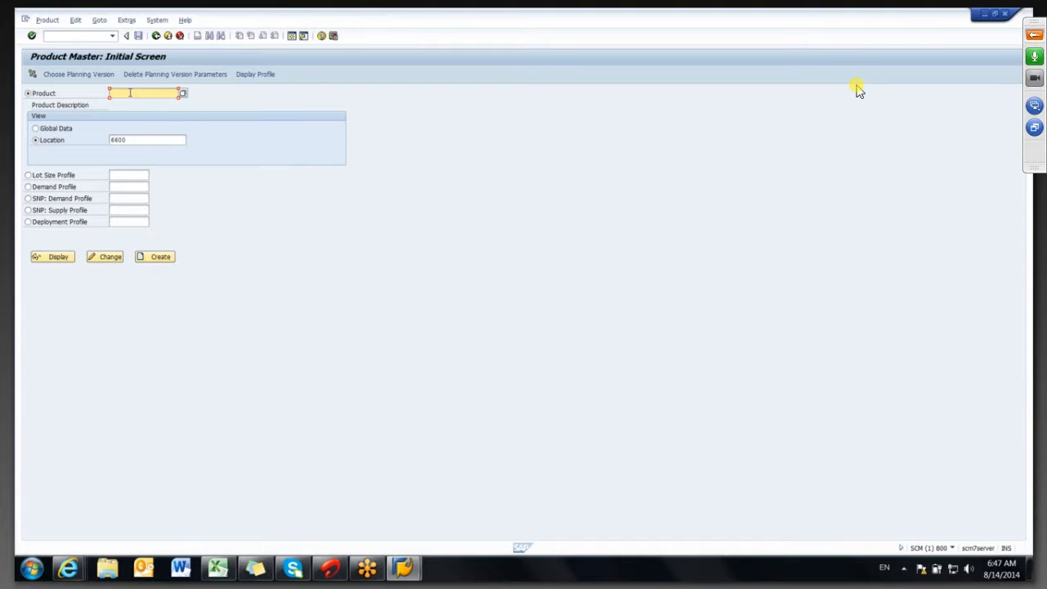
type("65000")
key("BackSpace")
type("1")
key("Left")
key("Left")
key("Left")
key("BackSpace")
type("0")
left_click(161, 258)
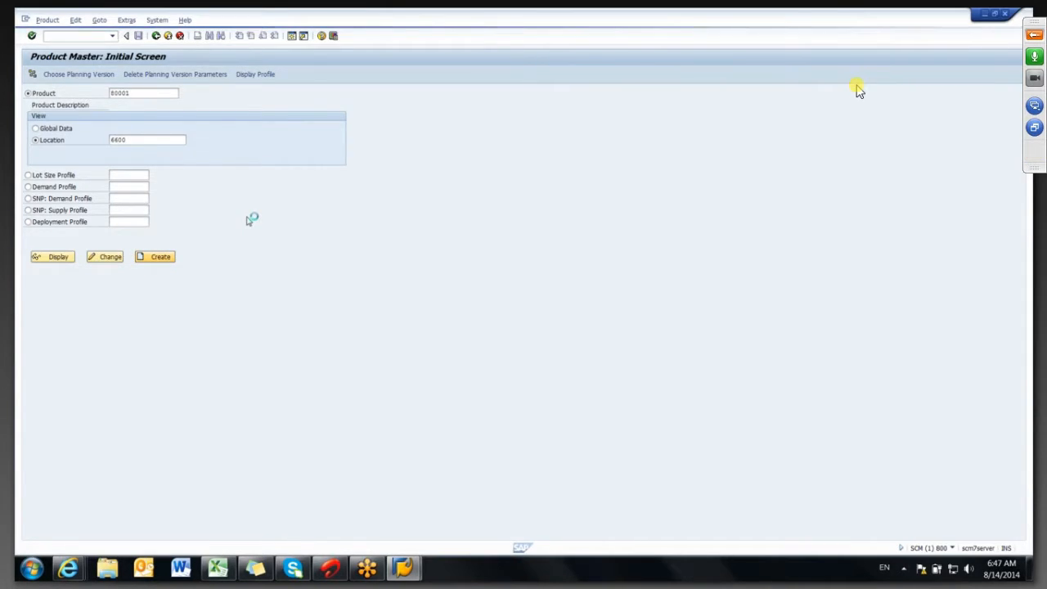
- Enter the product description Product 01 and go to the base unit
left_click(102, 105)
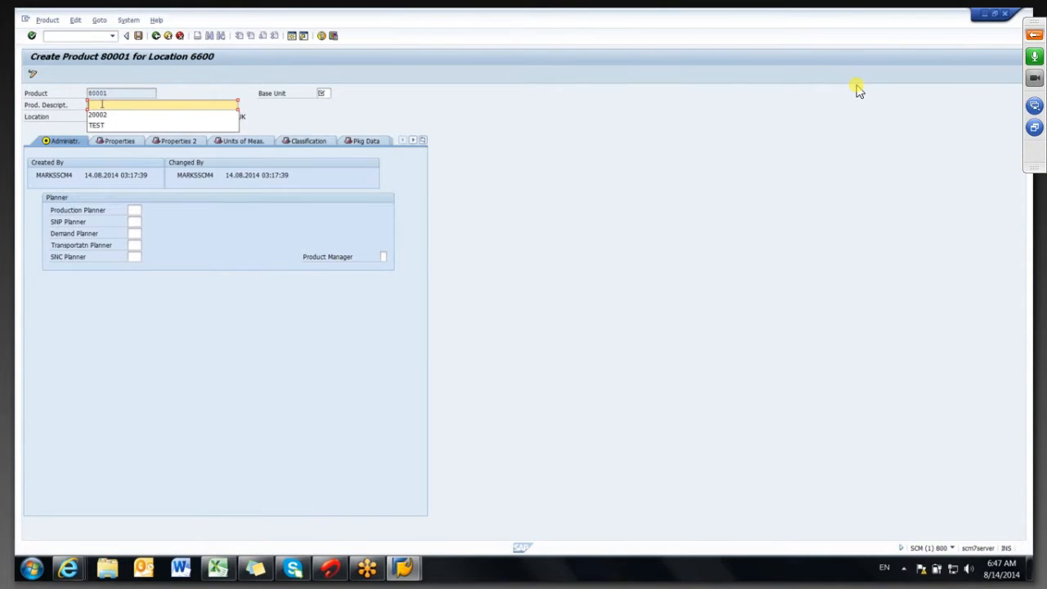
type("Rr")
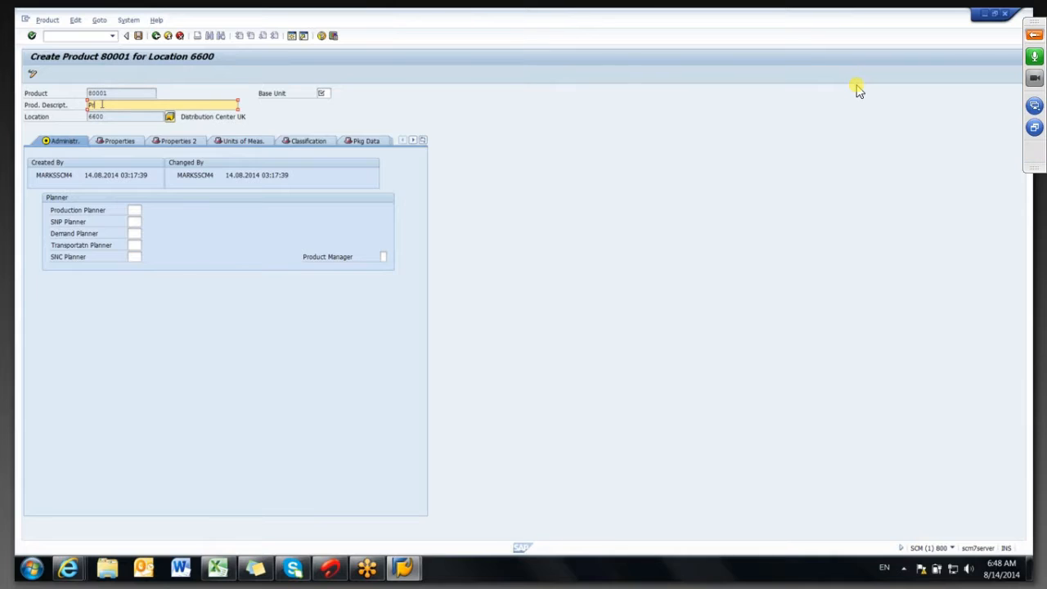
type("oduct 01")
key("Tab")
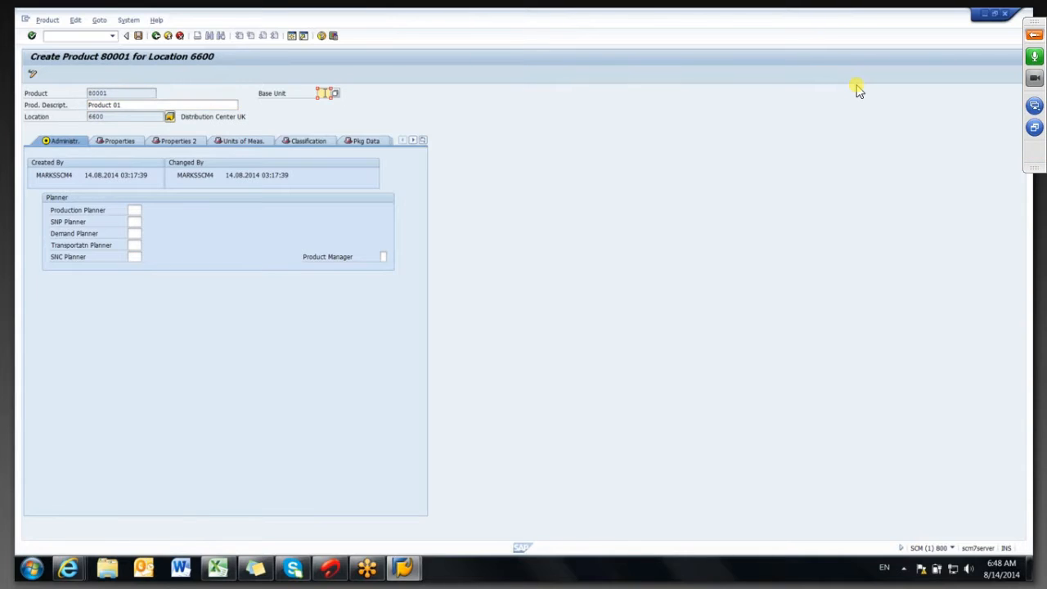
- Save product 80001 for location 6600 with base unit KG and assign the location product to active model 000
type("EA")
left_click(139, 36)
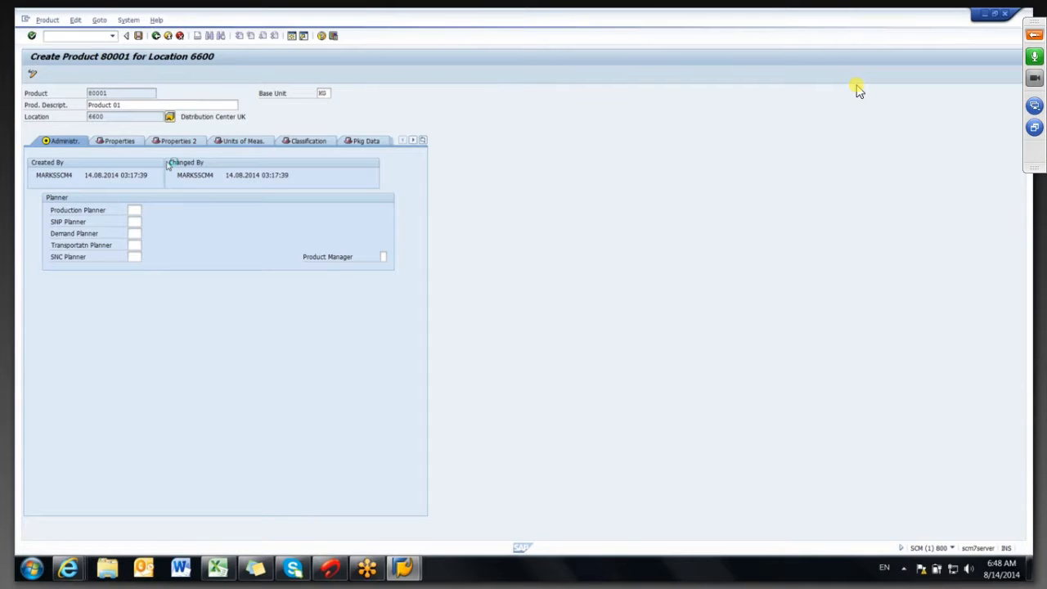
left_click(156, 36)
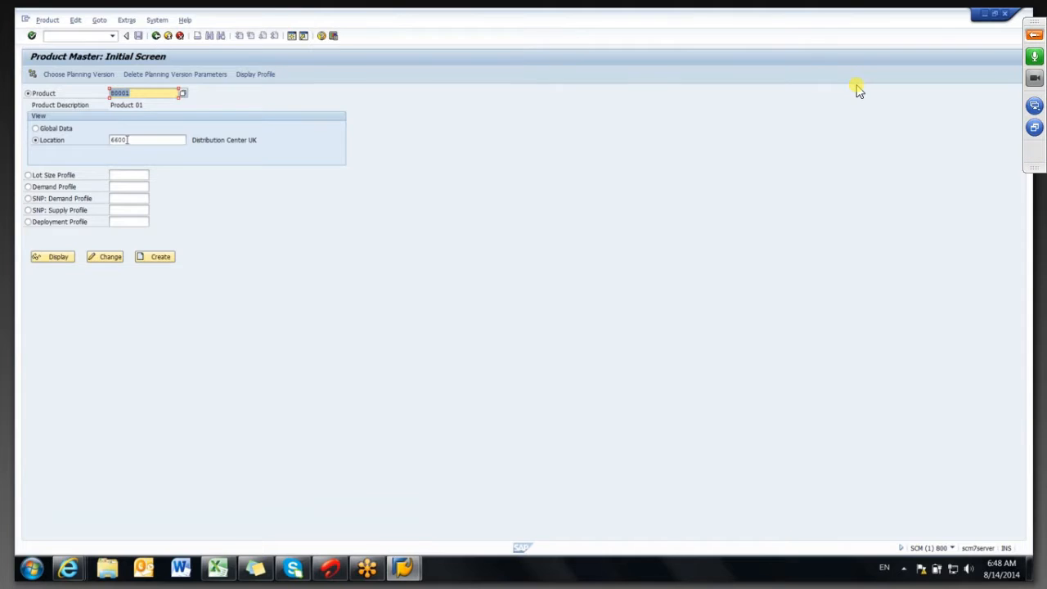
left_click(35, 75)
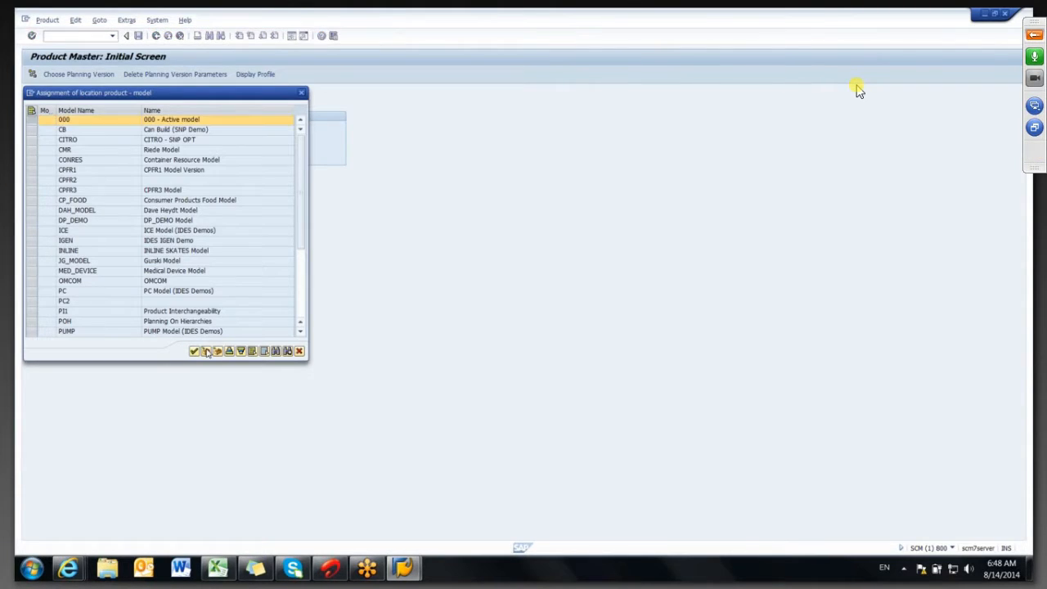
left_click(206, 351)
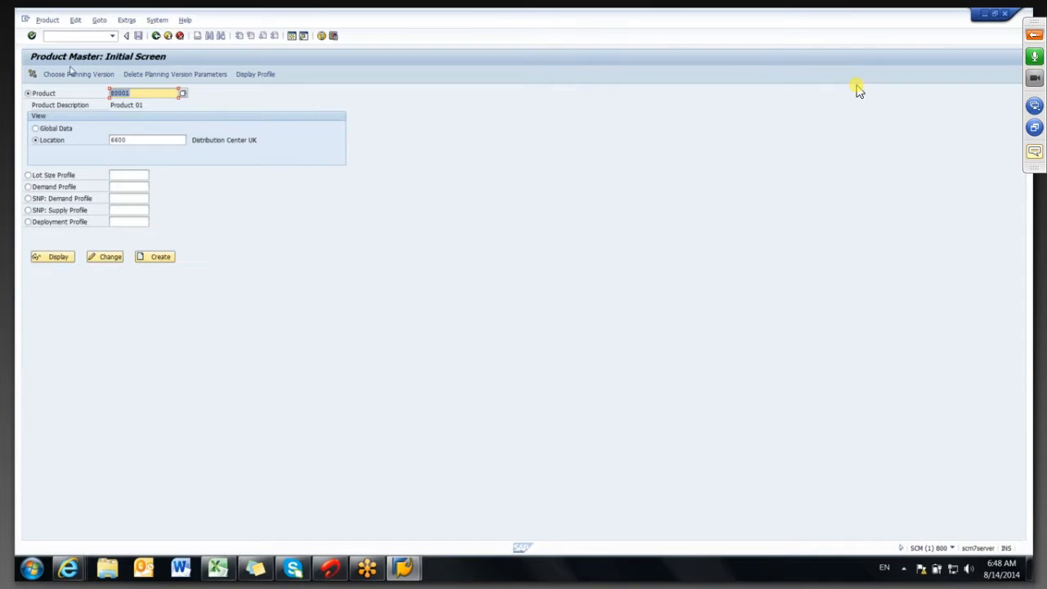
- Change the location view of product 80001 to 6000
left_click(136, 141)
key("BackSpace")
key("BackSpace")
key("BackSpace")
type("000")
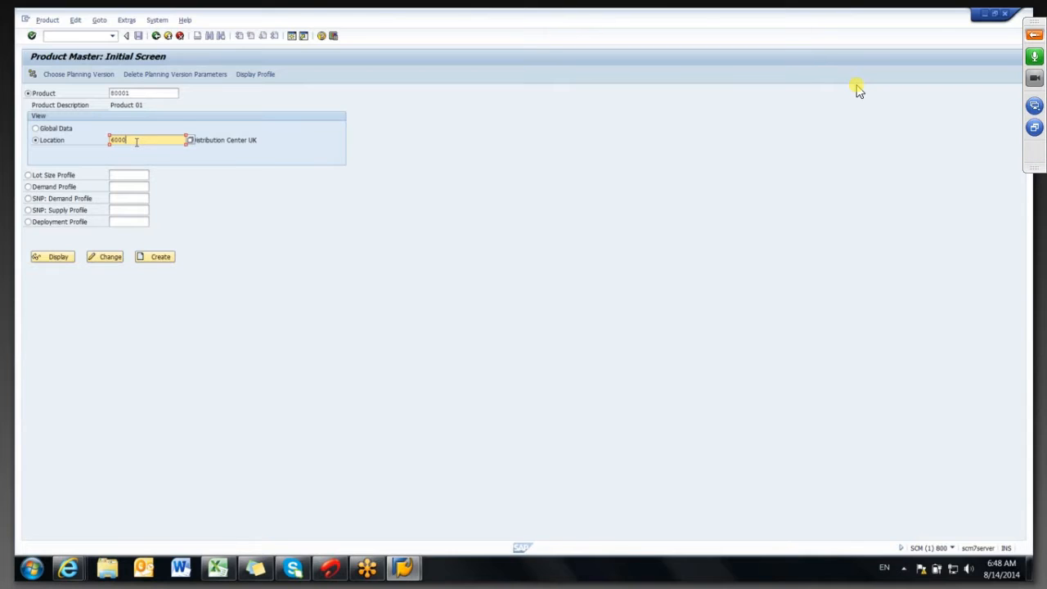
- Open a second session, start the location master with /n/sapapo/loc3, and look up location 6500
left_click(292, 35)
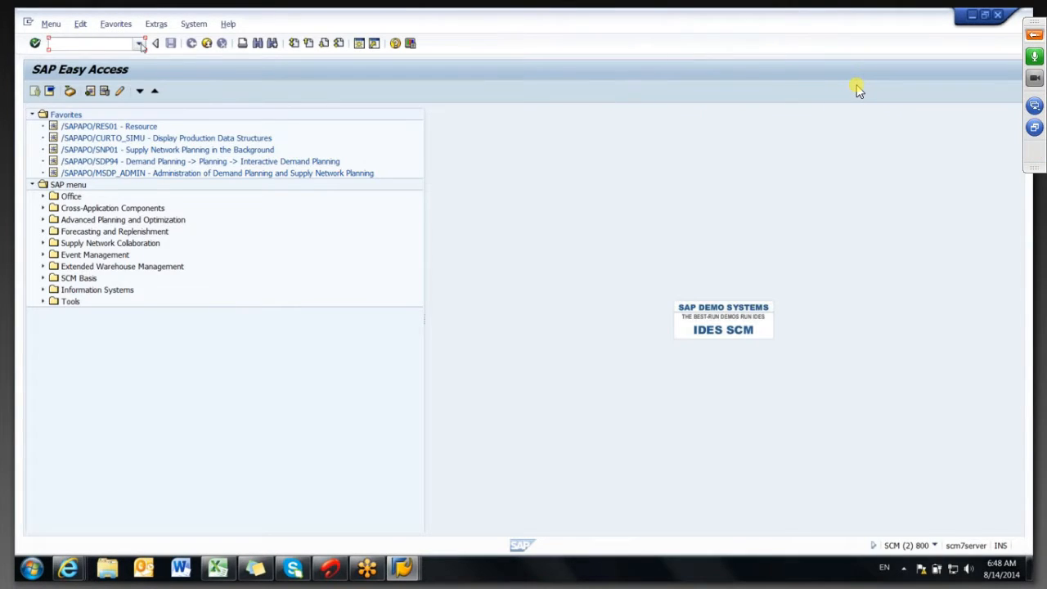
left_click(141, 44)
left_click(112, 119)
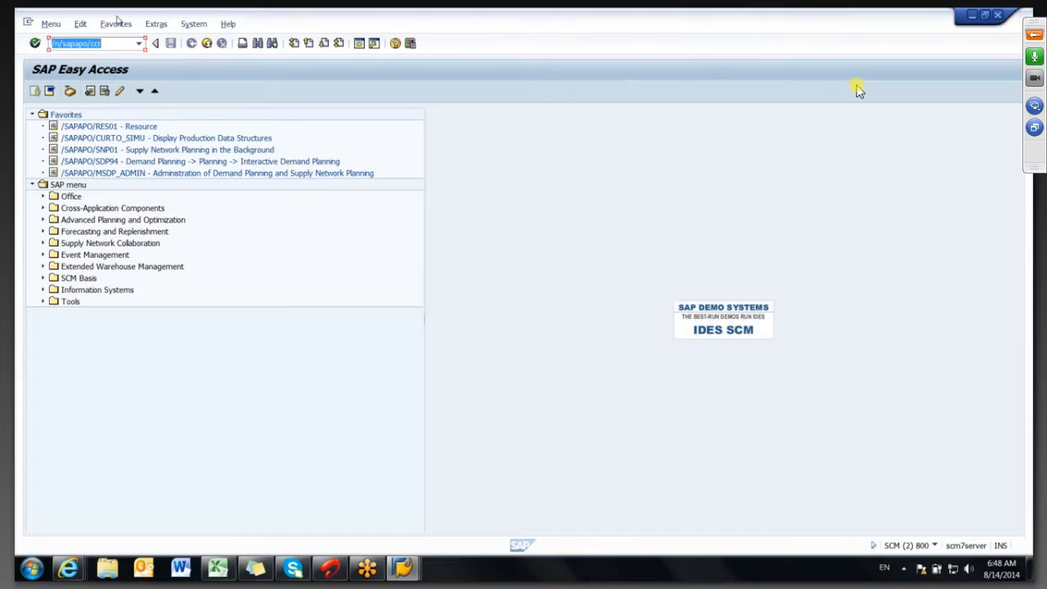
key("BackSpace")
key("BackSpace")
type("loc3")
key("Return")
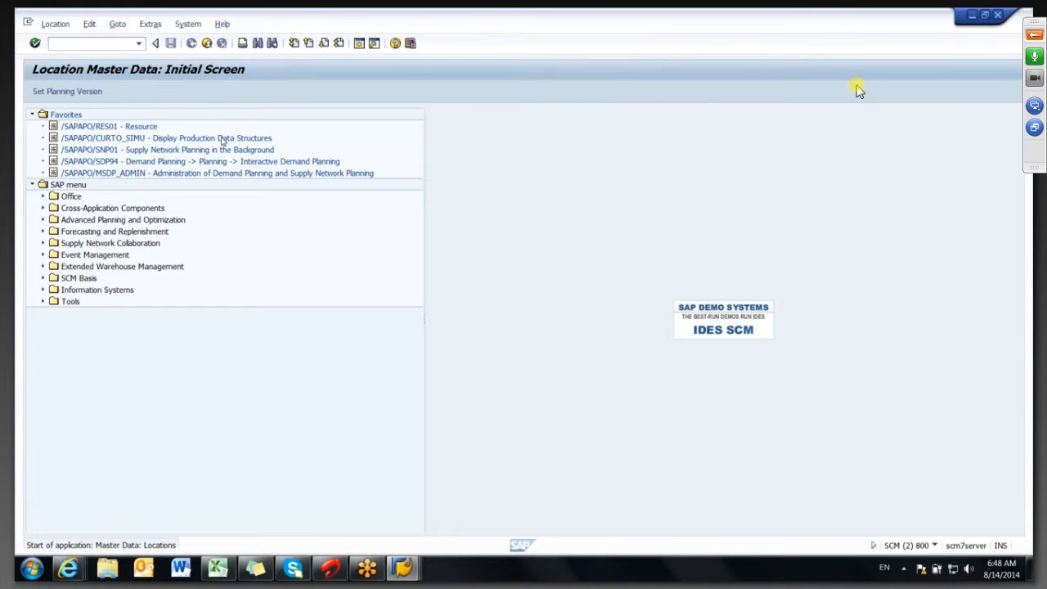
left_click(155, 171)
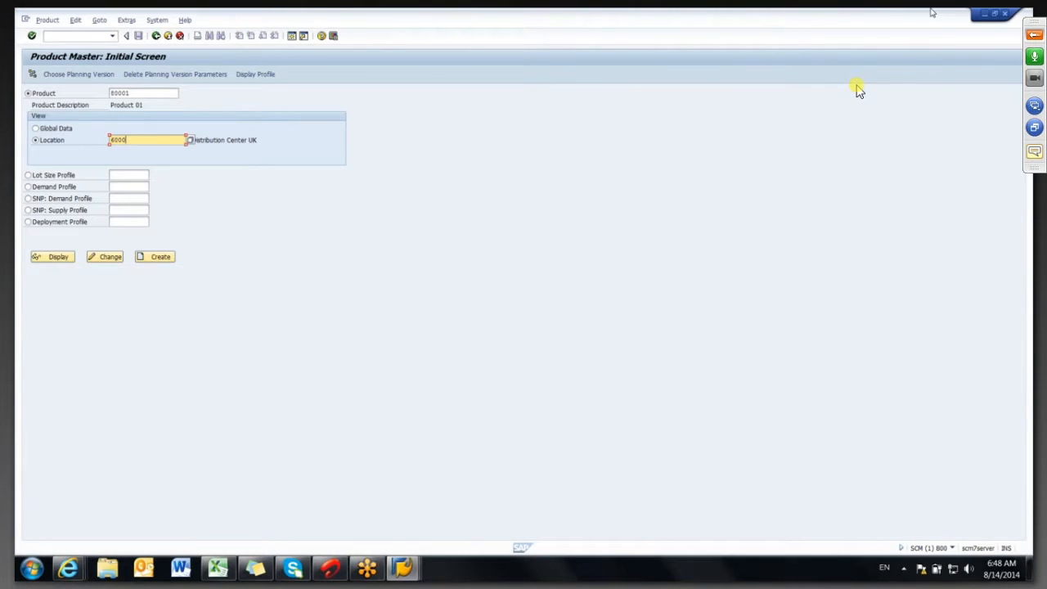
- Return the first session to SAP Easy Access and open /SAPAPO/MAT1 from the APO master data's Product folder
left_click(47, 20)
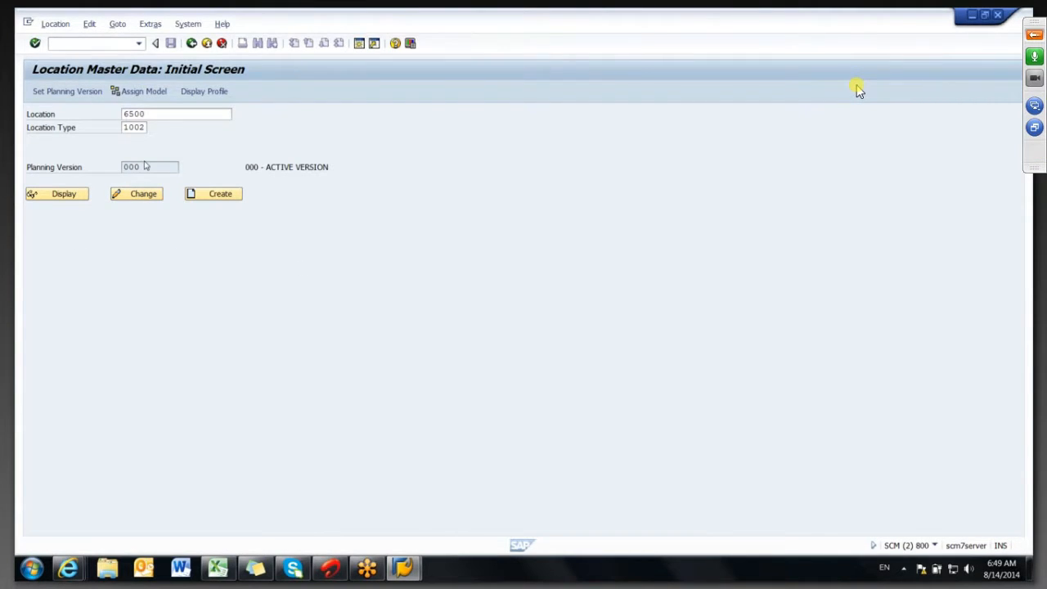
key("F3")
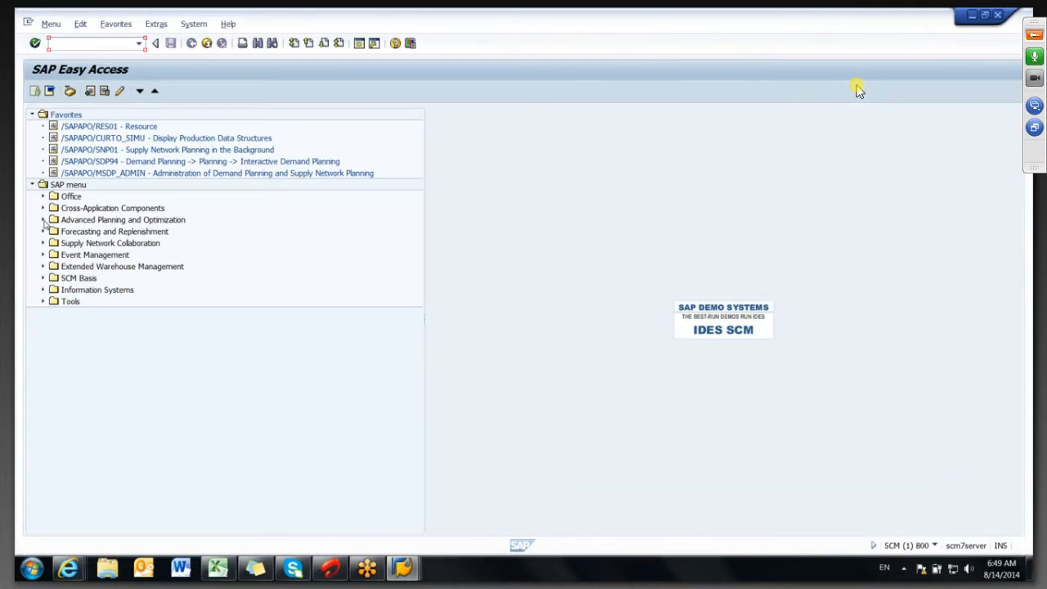
left_click(44, 219)
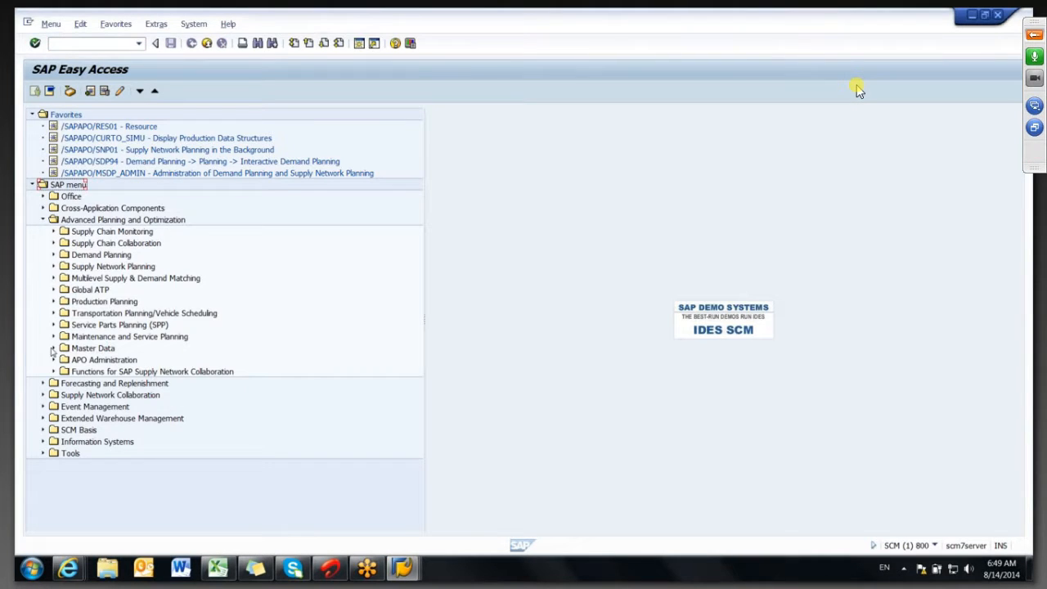
left_click(53, 347)
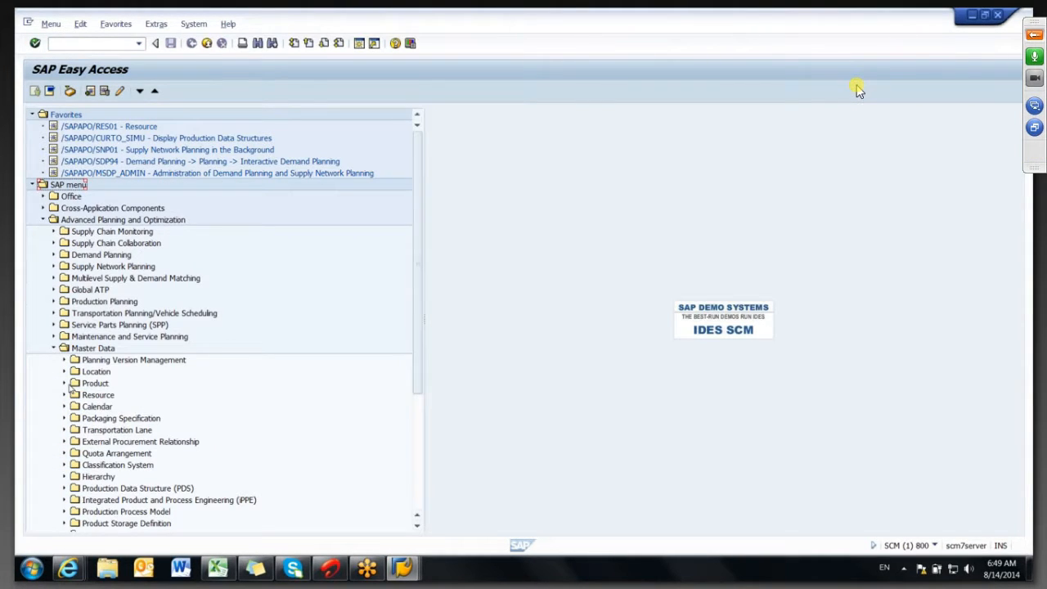
left_click(65, 383)
double_click(137, 394)
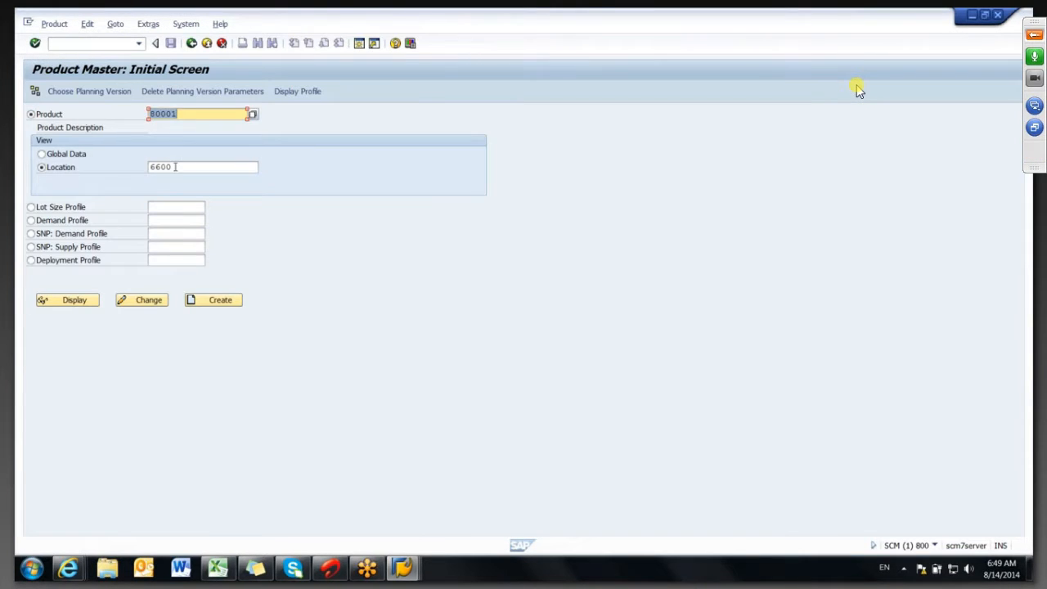
- Set the location to 6500 and start creating product 80001 for it
left_click(175, 167)
key("BackSpace")
key("BackSpace")
key("BackSpace")
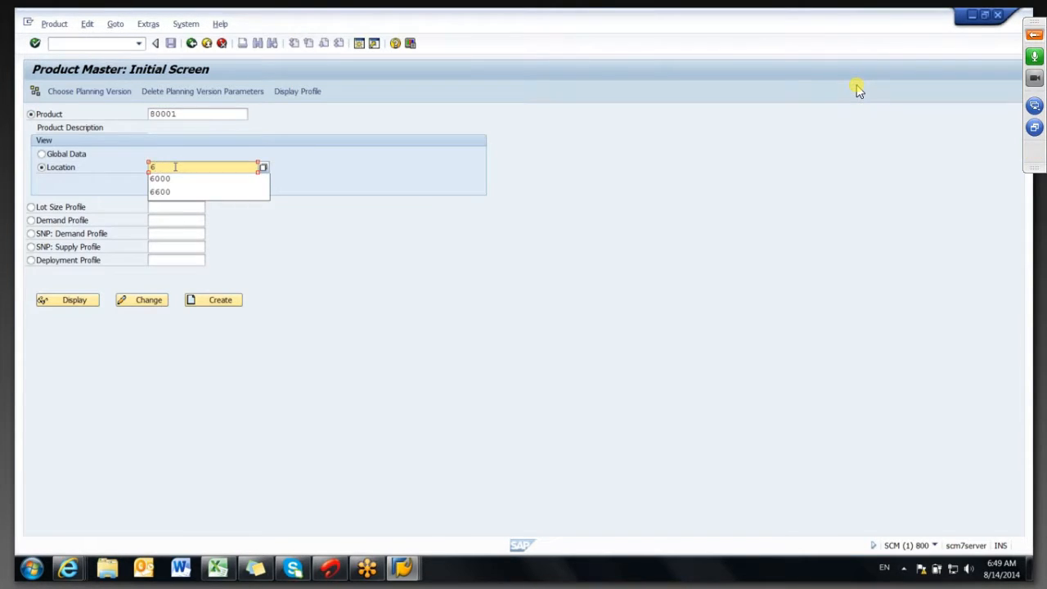
type("500")
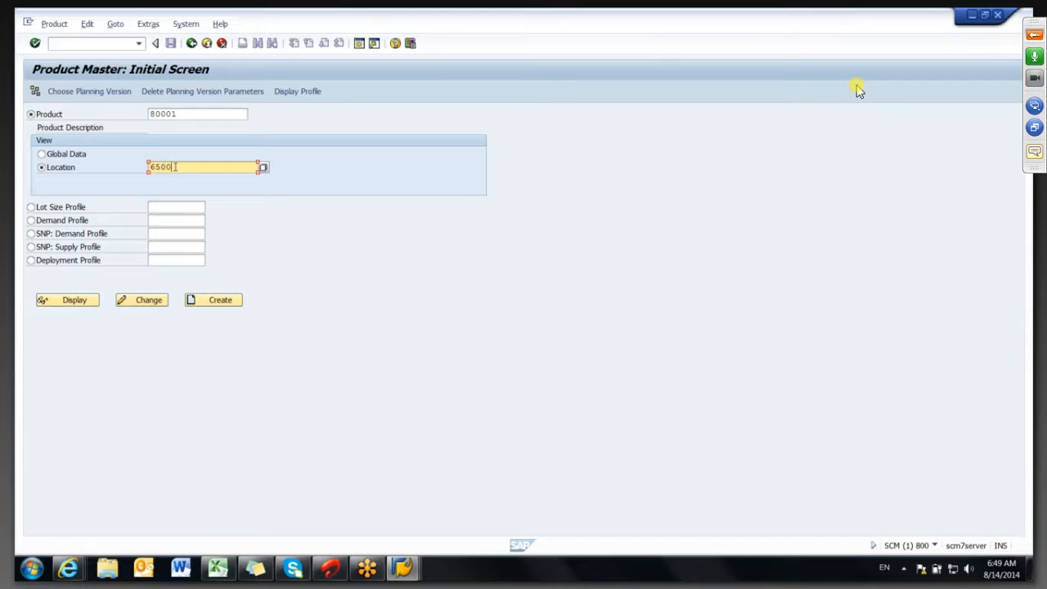
left_click(218, 302)
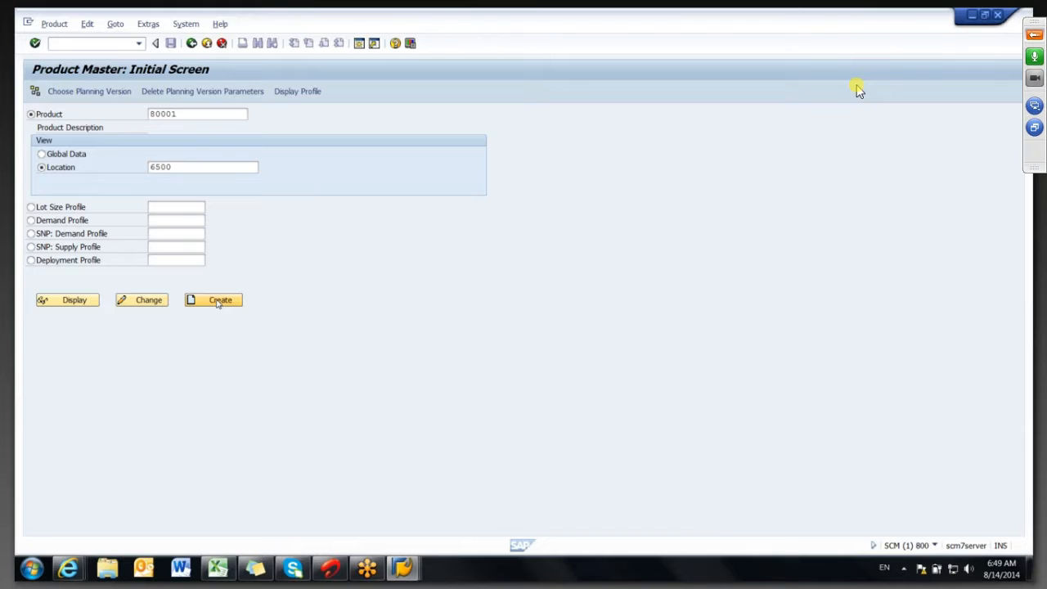
- Set the procurement type to E for product 80001 at location 6500 and save the product
left_click(597, 167)
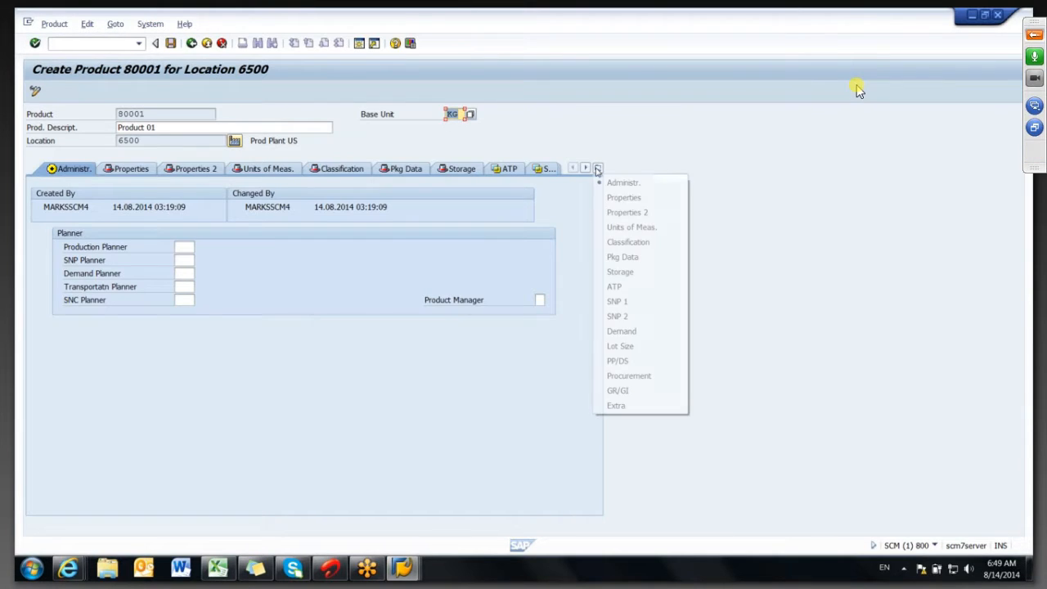
left_click(637, 375)
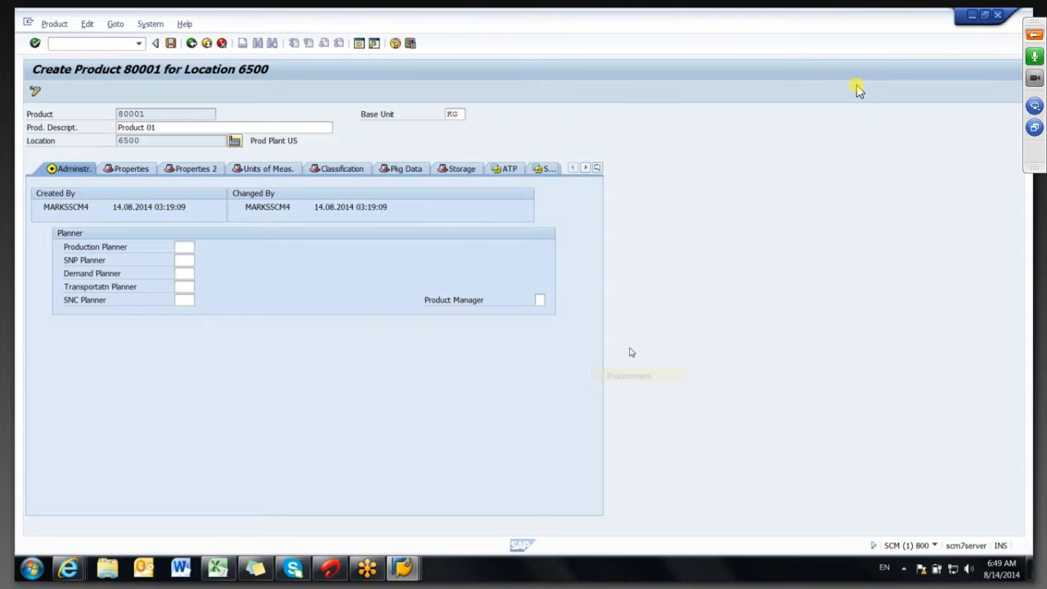
left_click(155, 207)
key("BackSpace")
type("e")
key("Return")
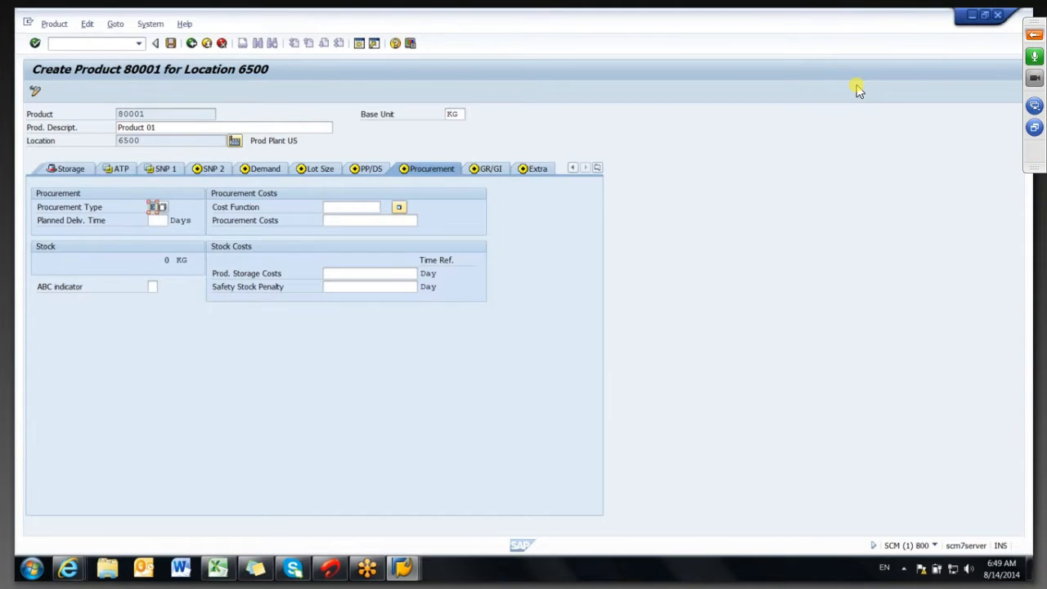
left_click(172, 44)
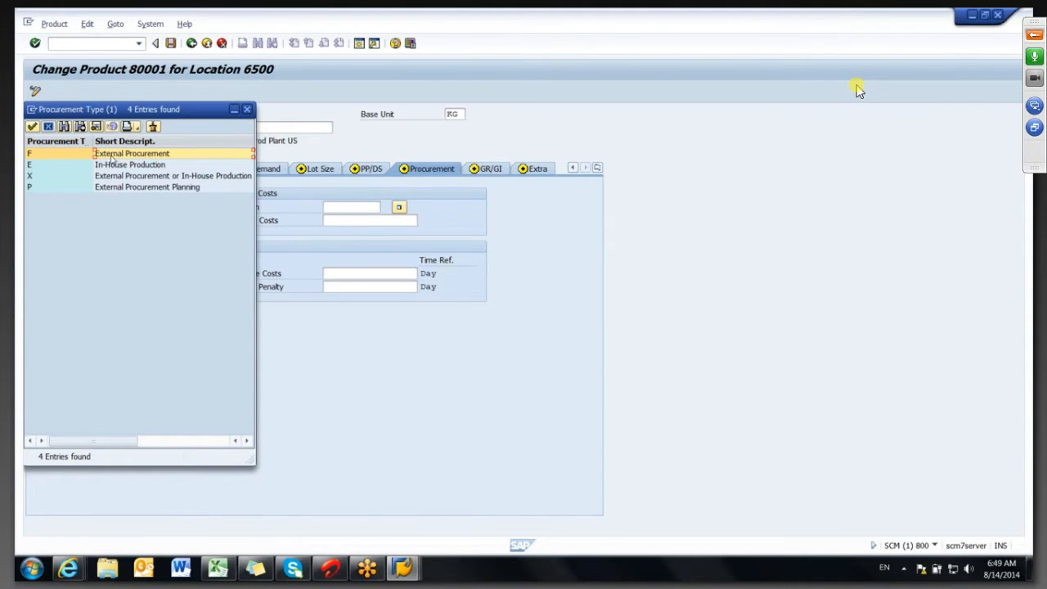
- Review the available procurement types F, E, X and P, and close the list without choosing one
left_click(75, 155)
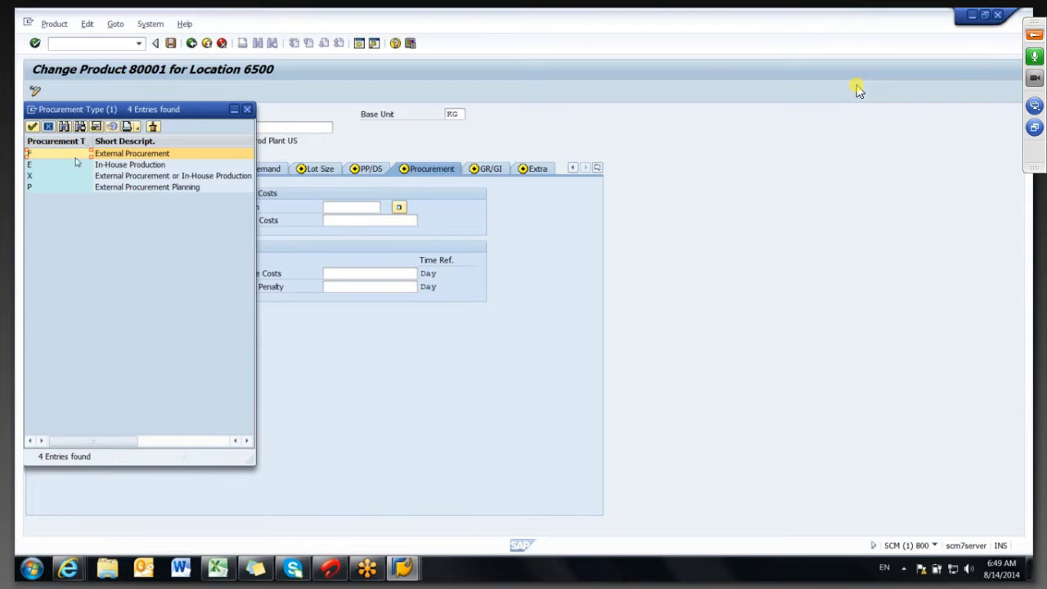
left_click(76, 166)
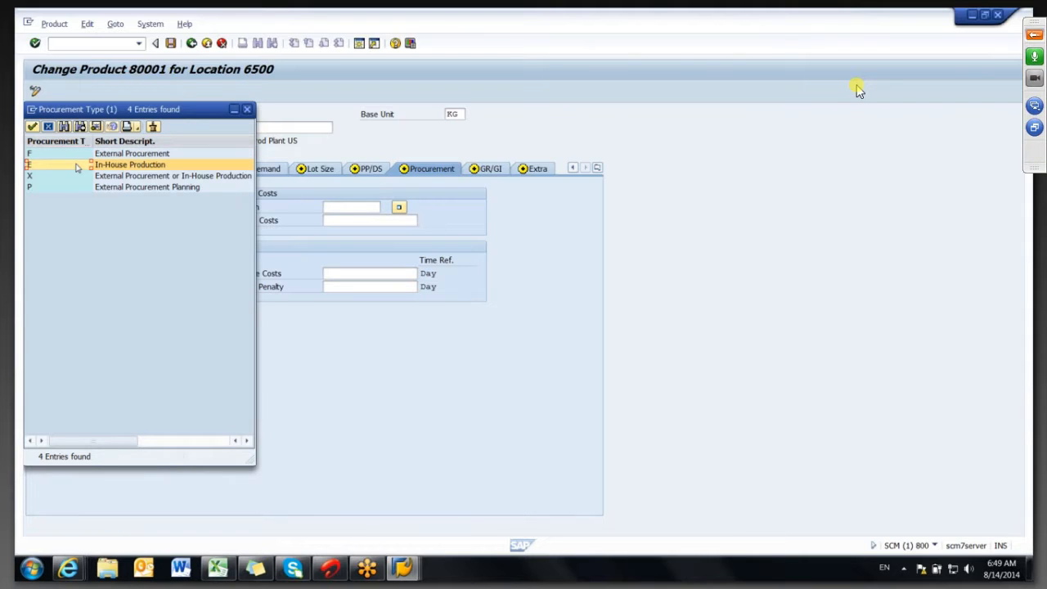
left_click(74, 177)
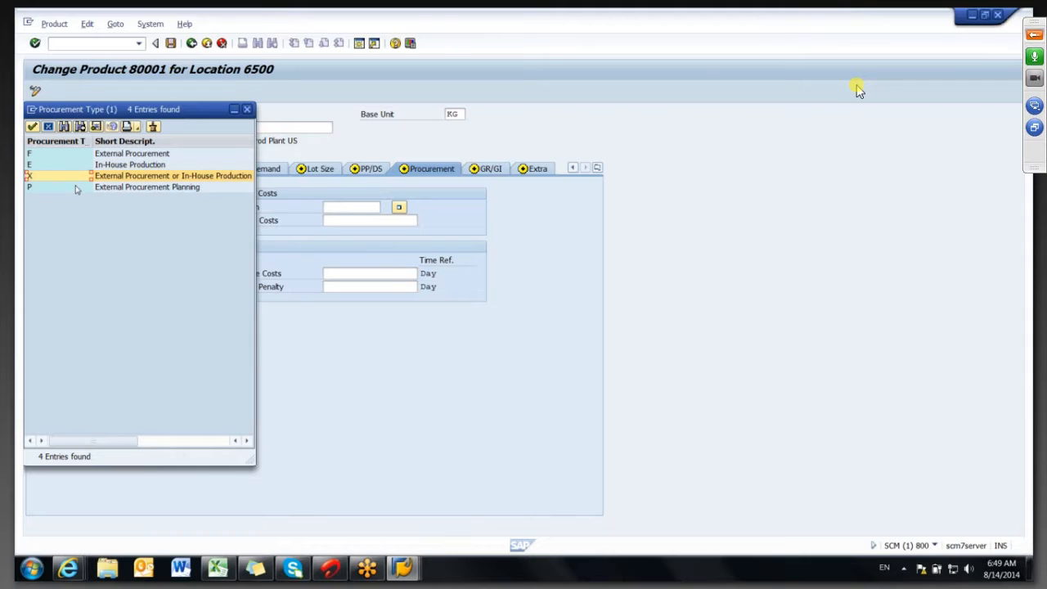
left_click(75, 187)
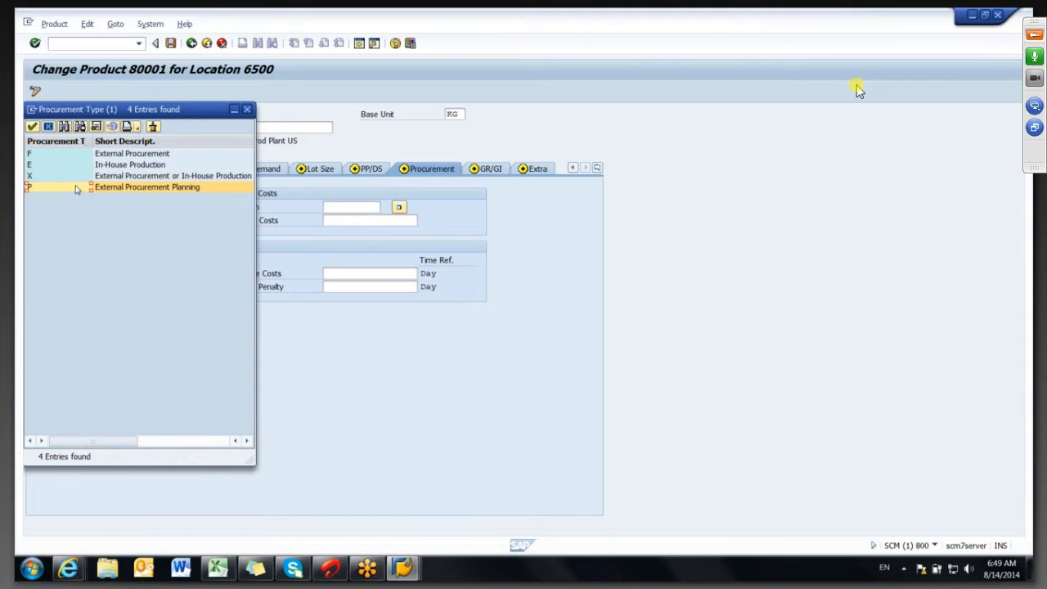
left_click(108, 157)
left_click(106, 166)
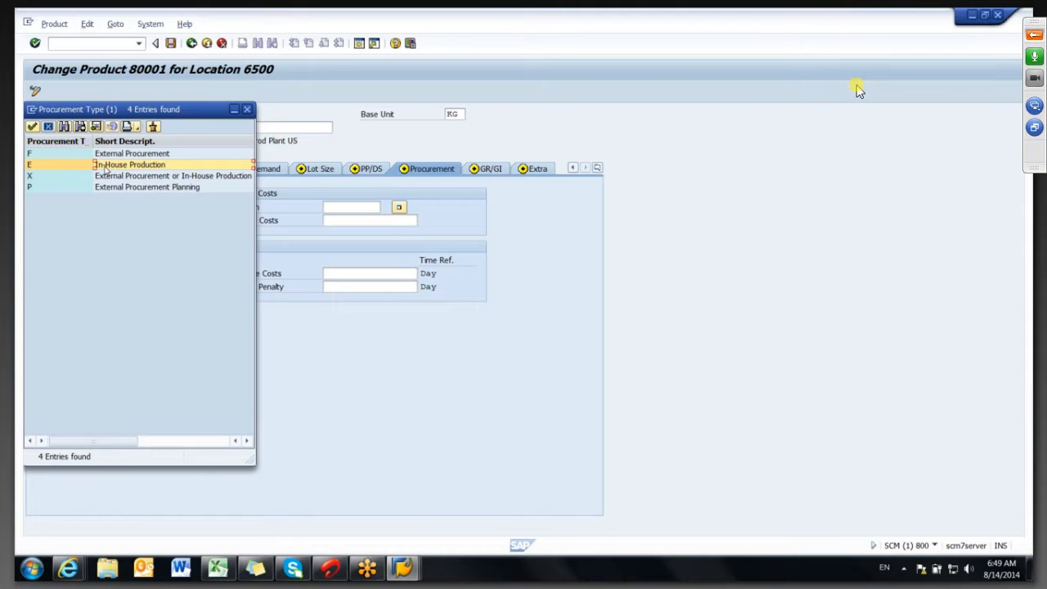
left_click(48, 127)
- Leave the product master and reopen /SAPAPO/MAT1 from the SAP Easy Access menu
left_click(191, 42)
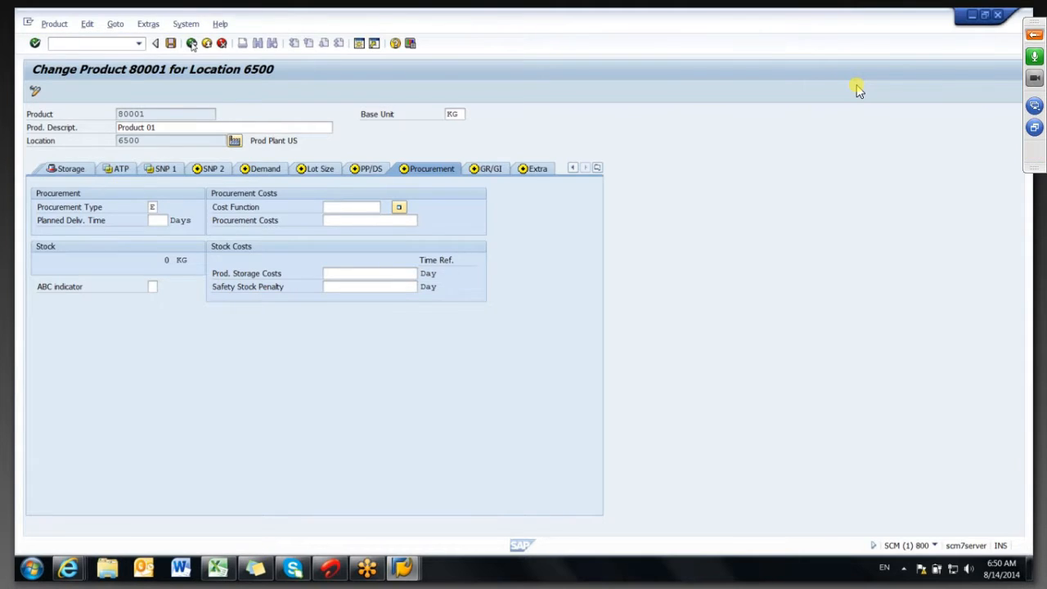
left_click(191, 43)
double_click(166, 396)
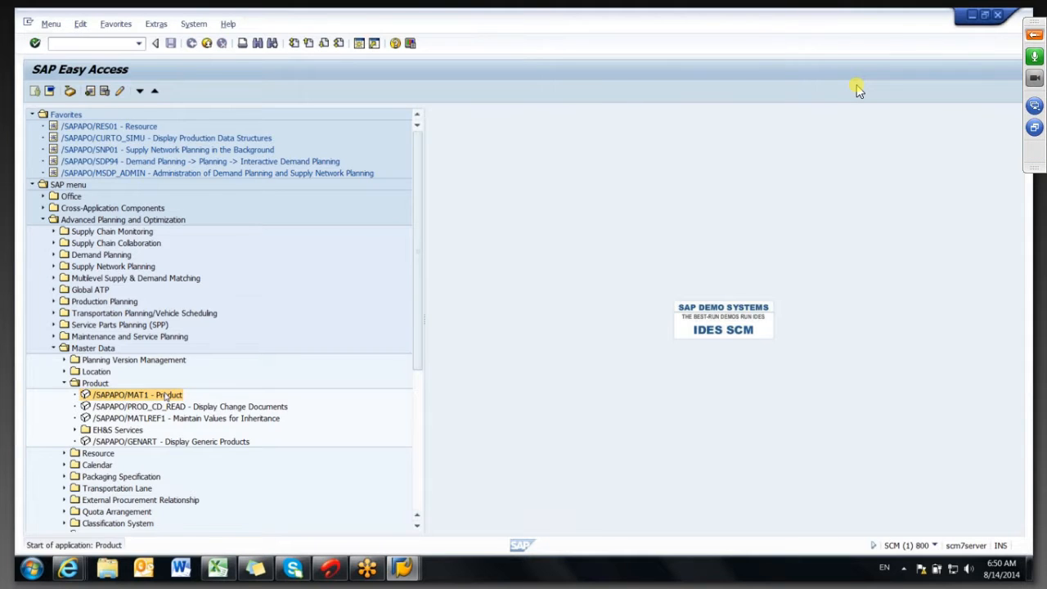
- Replace the location with CUST71 and start creating product 80001 for that customer
left_click(191, 167)
key("BackSpace")
key("BackSpace")
key("BackSpace")
key("BackSpace")
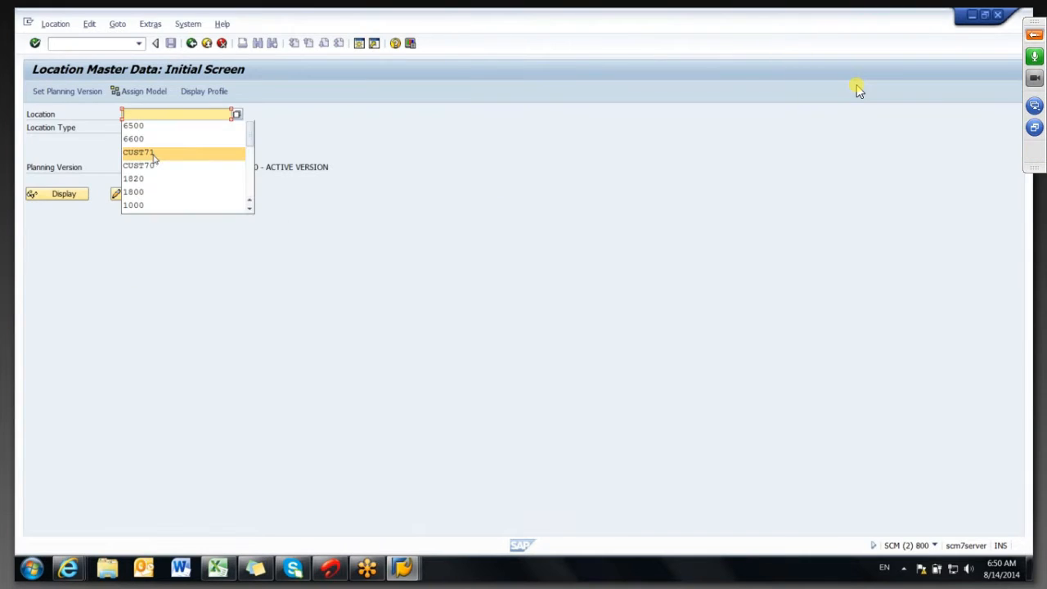
left_click(155, 152)
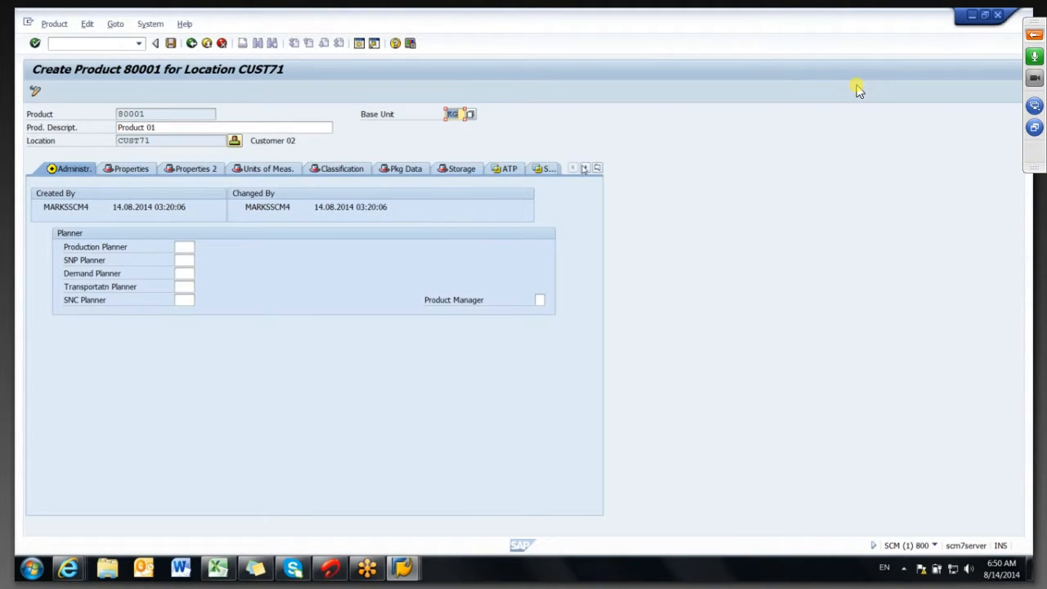
- Set the procurement type to F for product 80001 at location CUST71
left_click(597, 169)
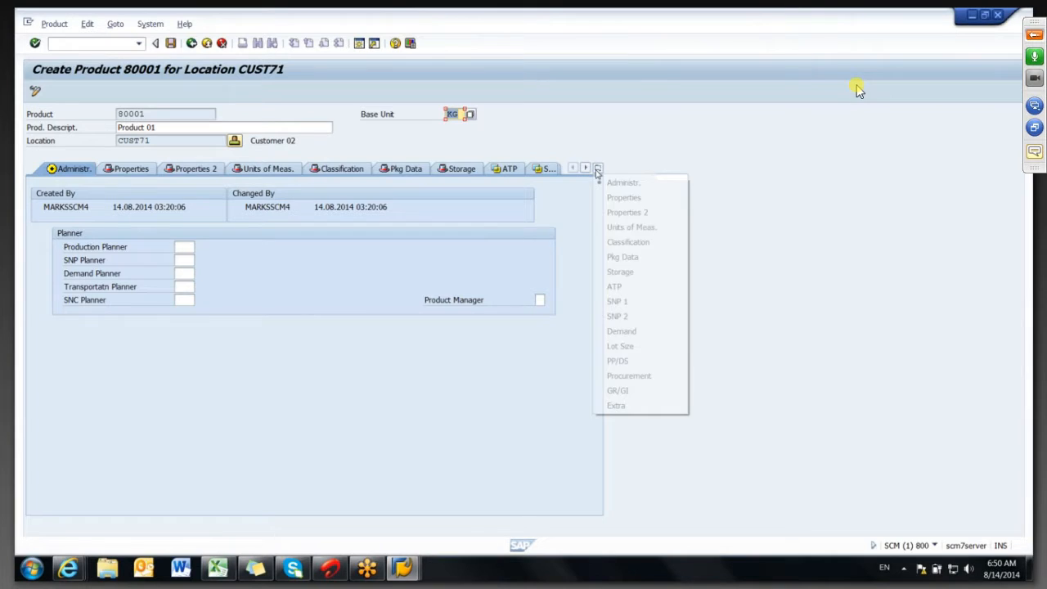
left_click(625, 376)
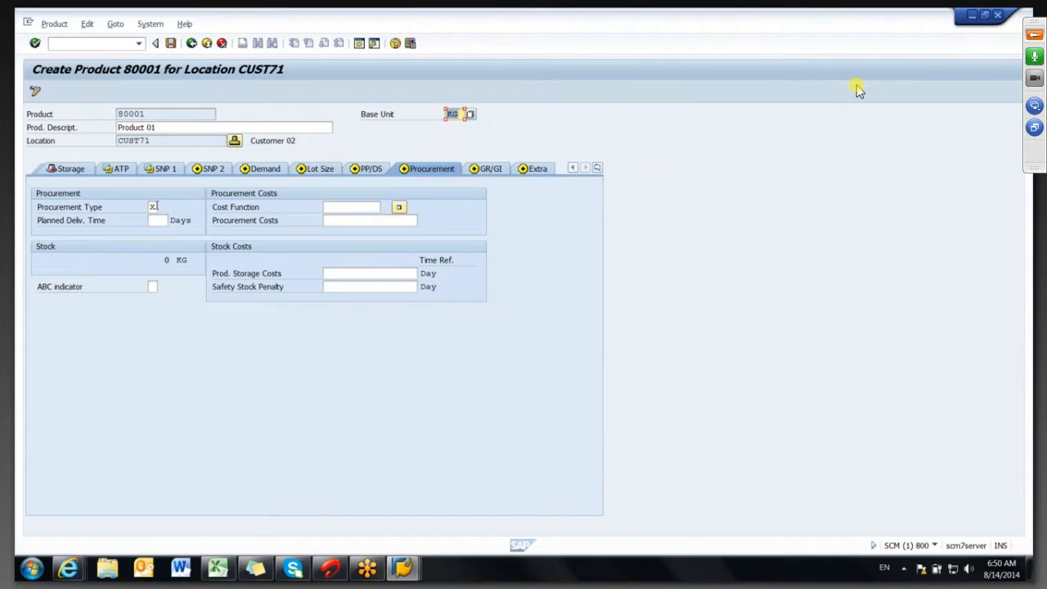
left_click(156, 207)
key("BackSpace")
type("F")
key("Return")
- Save product 80001 for CUST71 and assign the location product to active model 000
left_click(170, 44)
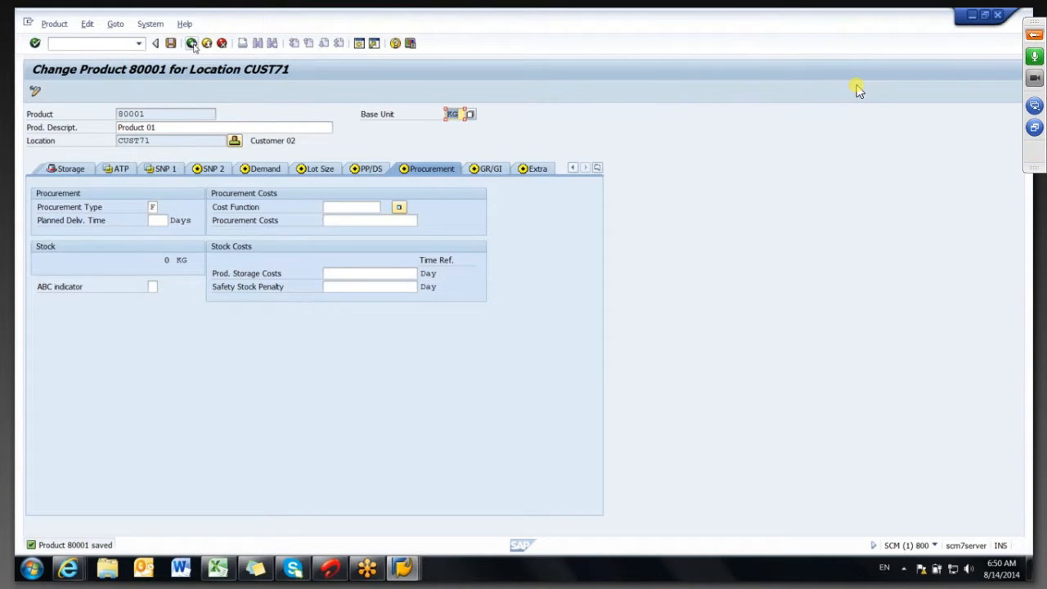
left_click(191, 43)
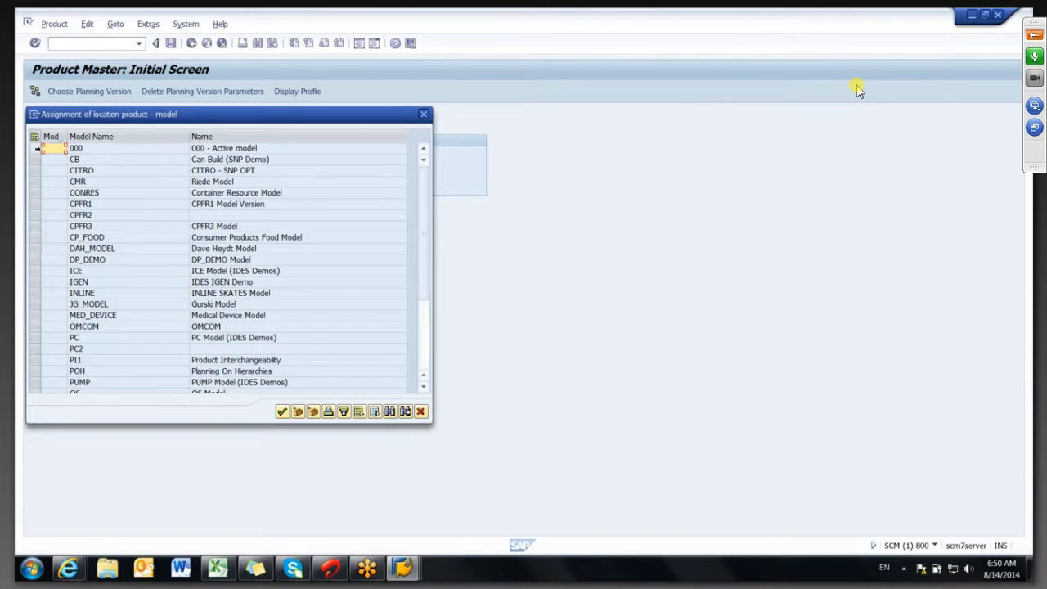
left_click(282, 412)
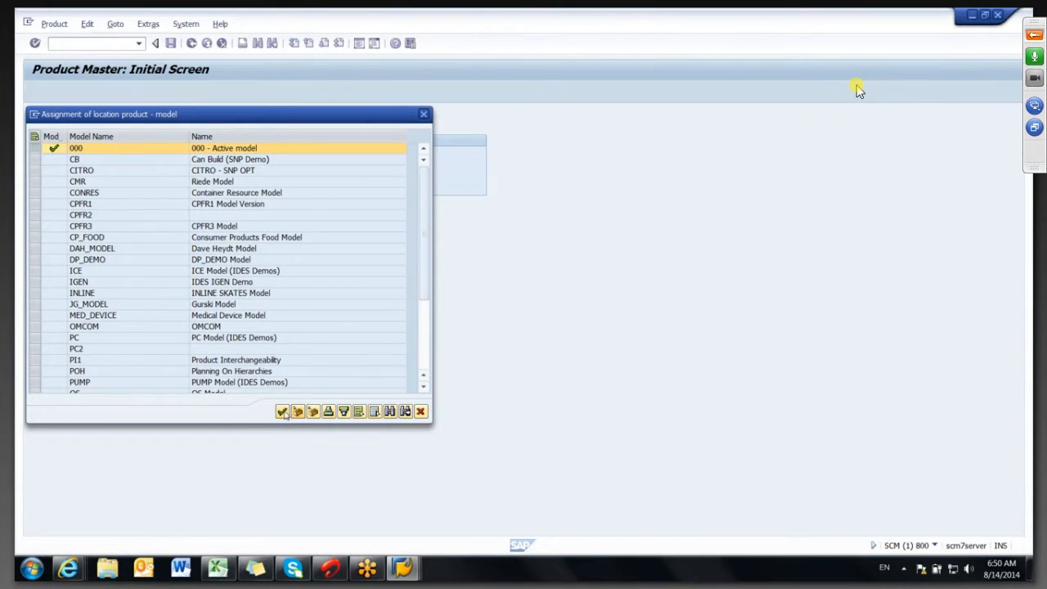
- Confirm the model assignment for product 80001 at CUST71 and change the location to 6500
key("Return")
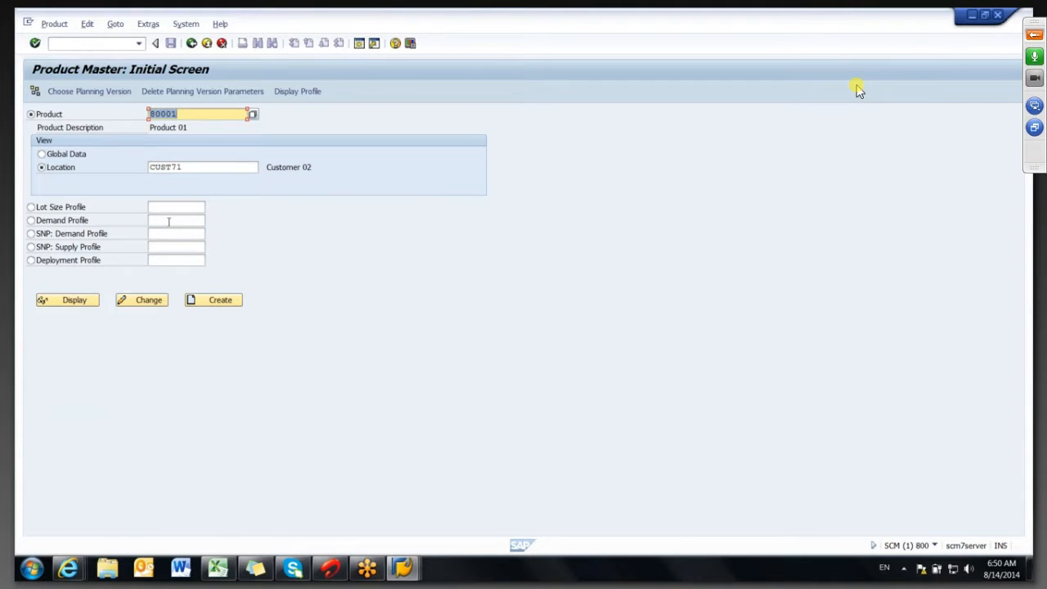
left_click(170, 220)
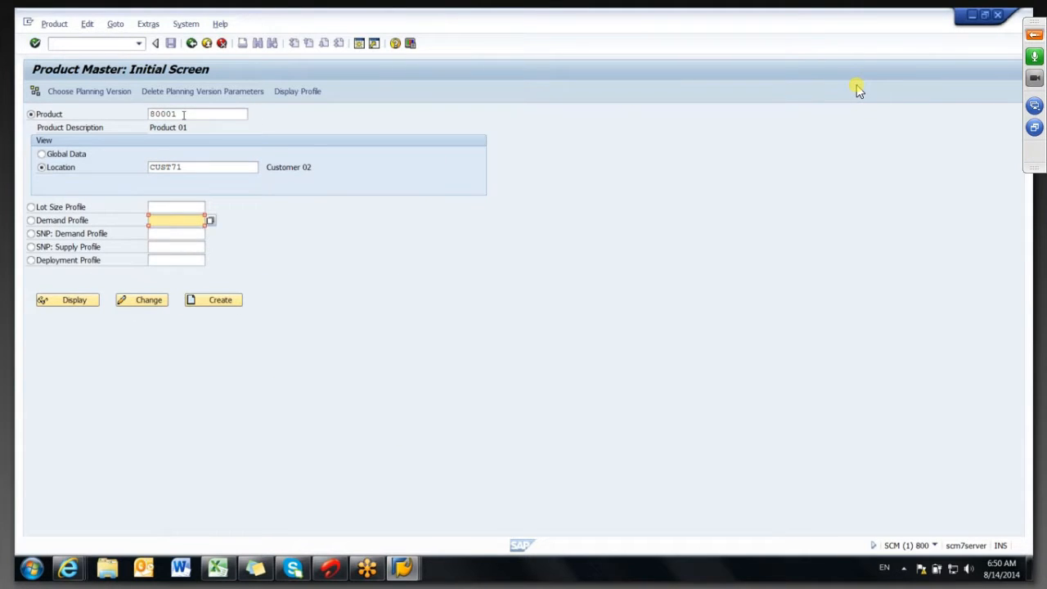
left_click(202, 167)
key("BackSpace")
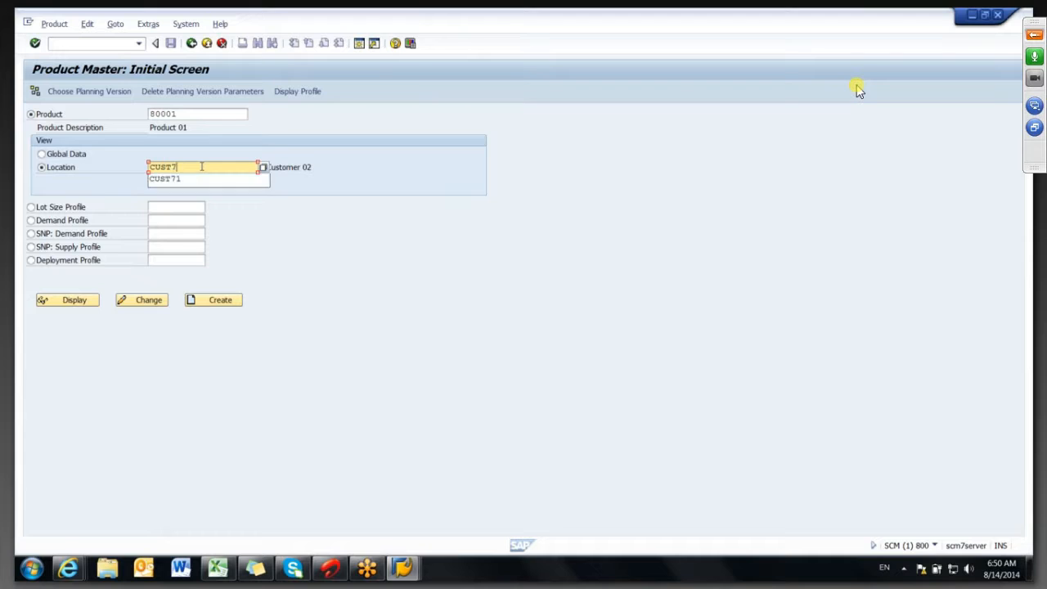
key("BackSpace")
key("BackSpace")
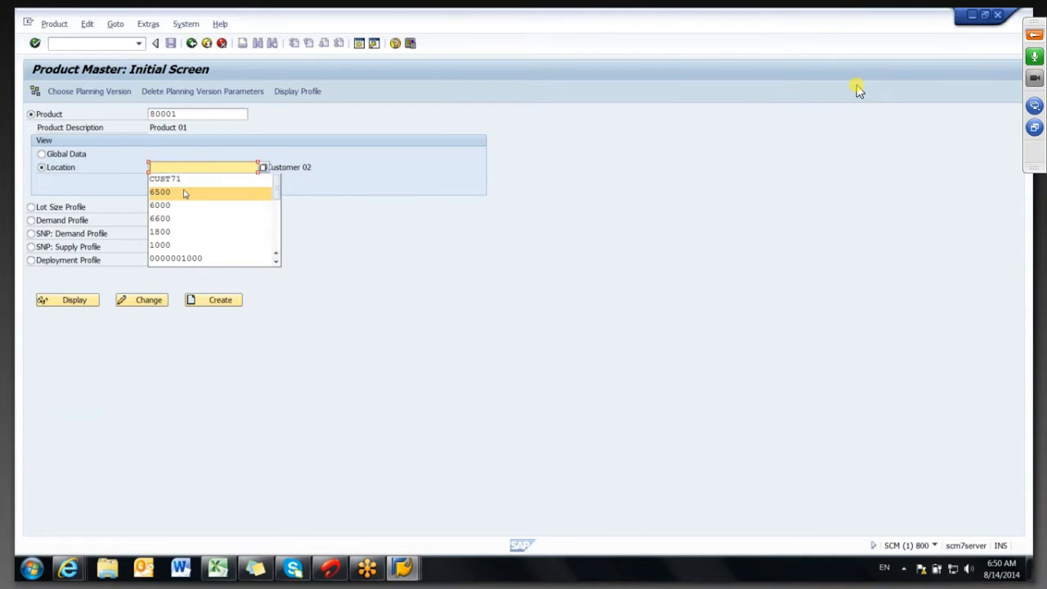
left_click(186, 194)
- Assign product 80001 at location 6500 to active model 000
left_click(36, 91)
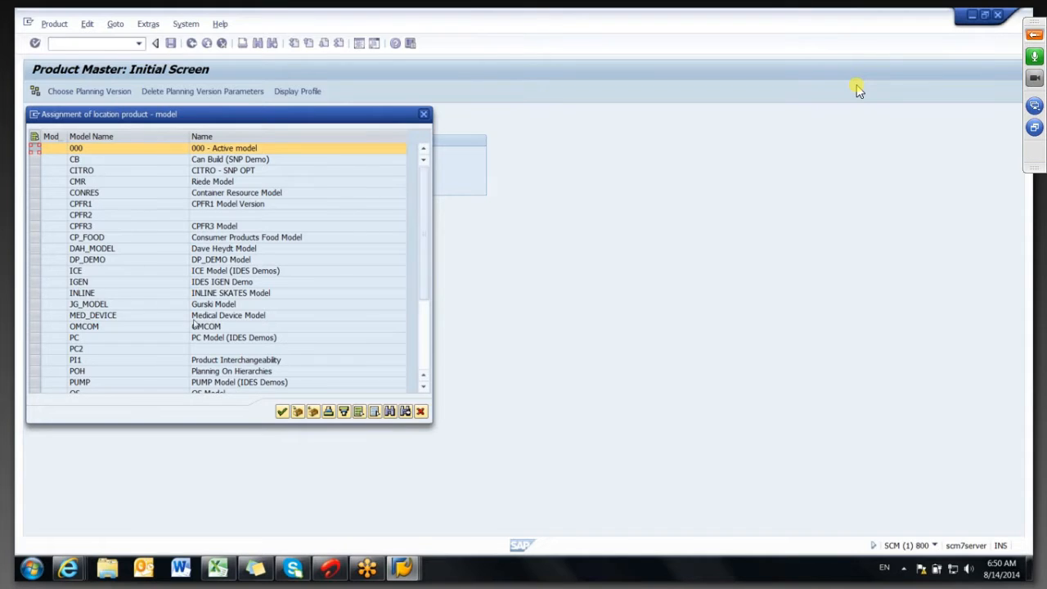
left_click(296, 412)
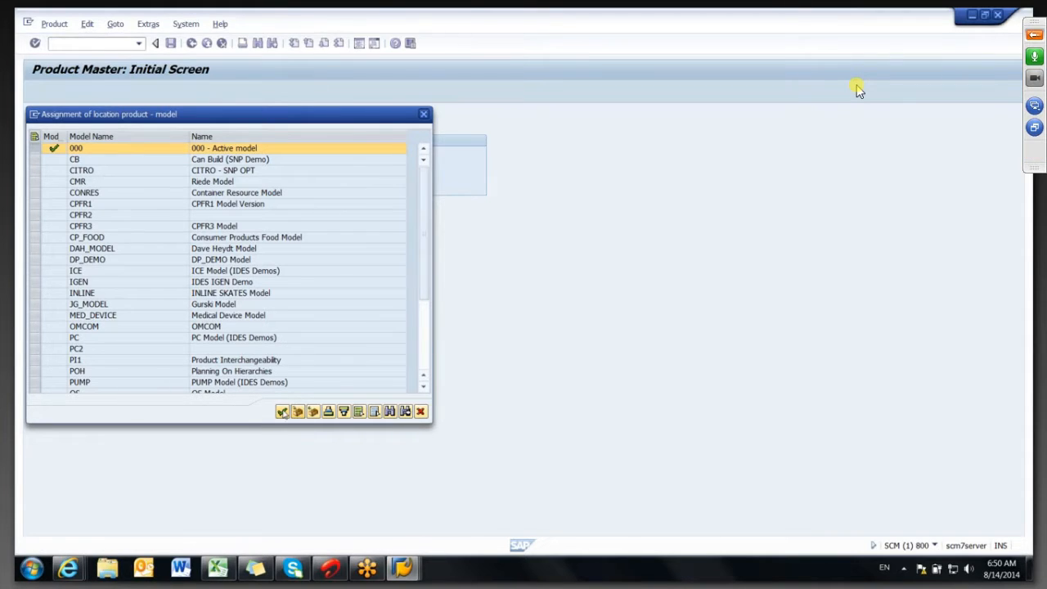
key("Return")
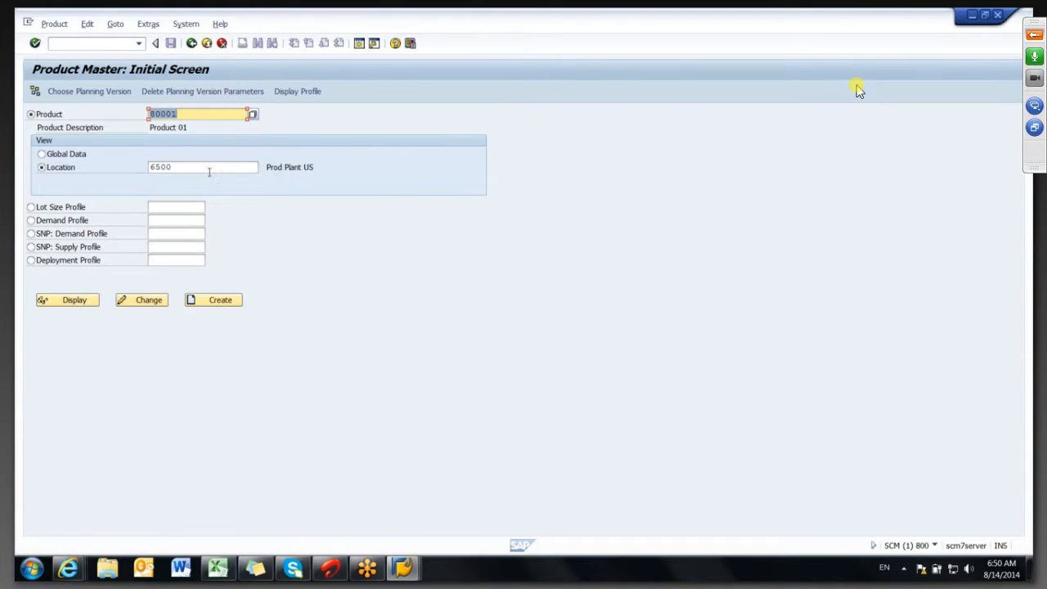
- Try to switch the location for product 80001 to CUST72
left_click(199, 166)
key("BackSpace")
key("BackSpace")
key("BackSpace")
key("BackSpace")
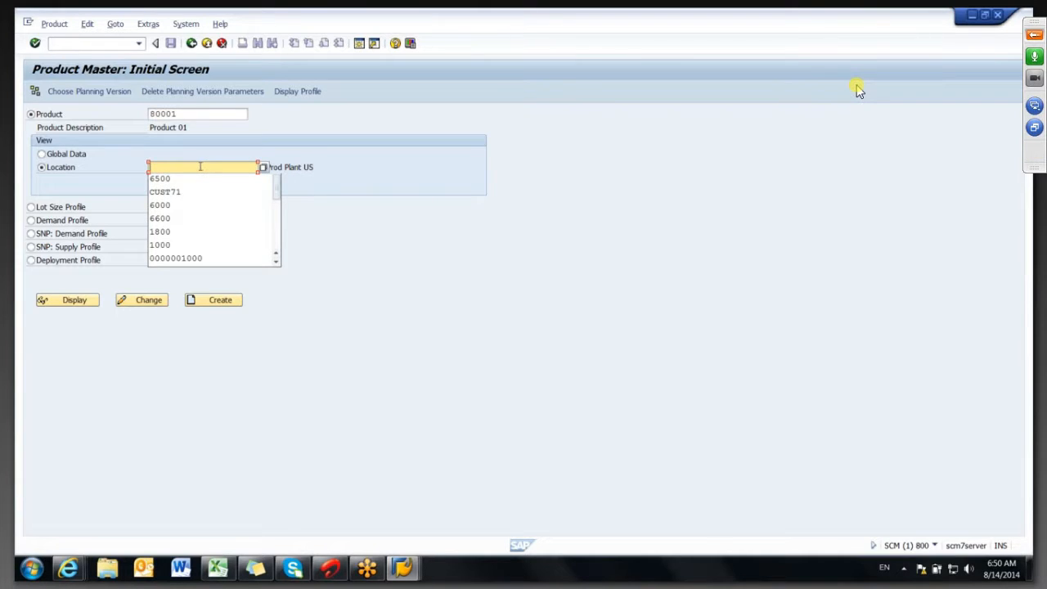
left_click(201, 193)
key("BackSpace")
type("2")
key("Return")
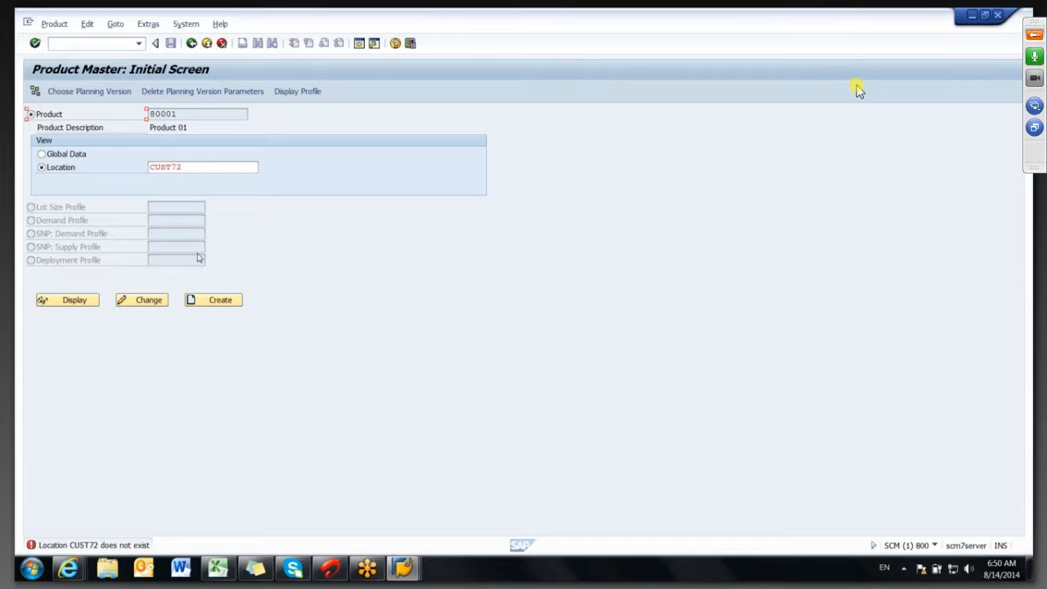
- Check the customer location in the location master session and set the product's location to CUST70
key("alt+Tab")
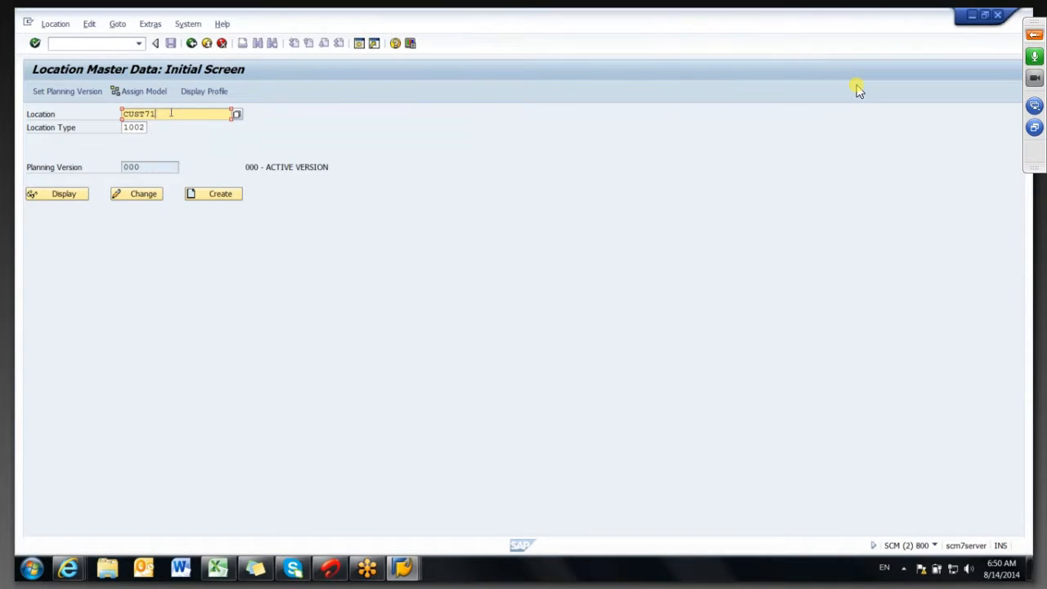
key("alt+Tab")
key("BackSpace")
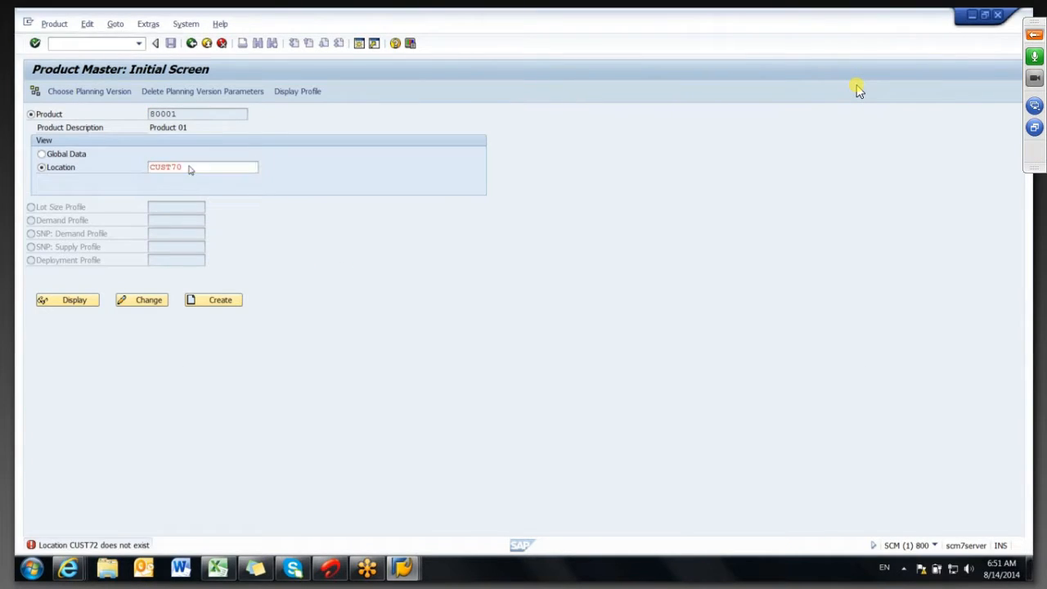
type("0")
key("Return")
- Start creating product 80001 for location CUST70 and set its procurement type to F
left_click(217, 302)
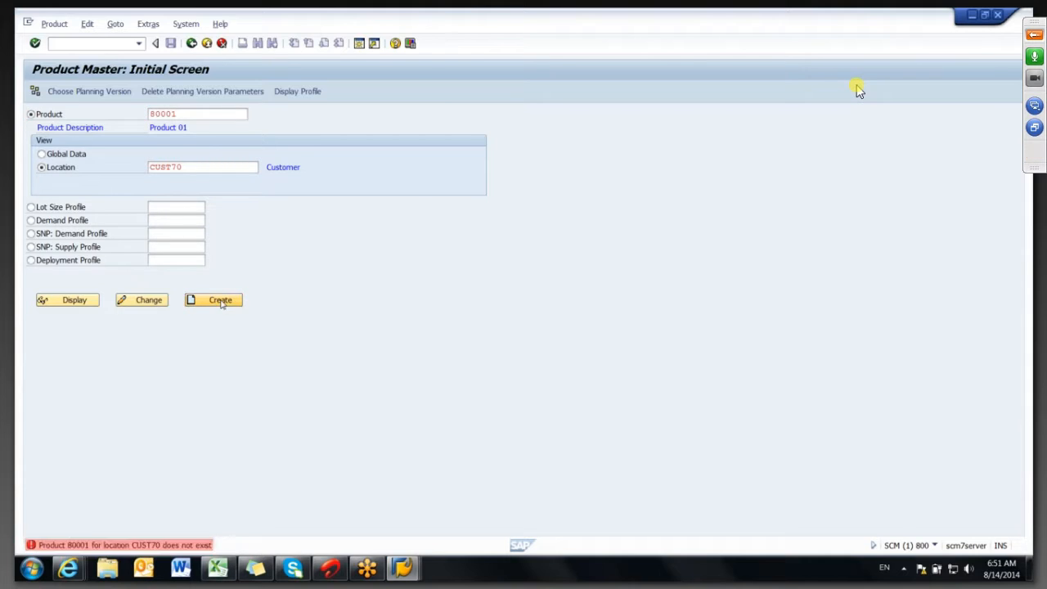
left_click(153, 207)
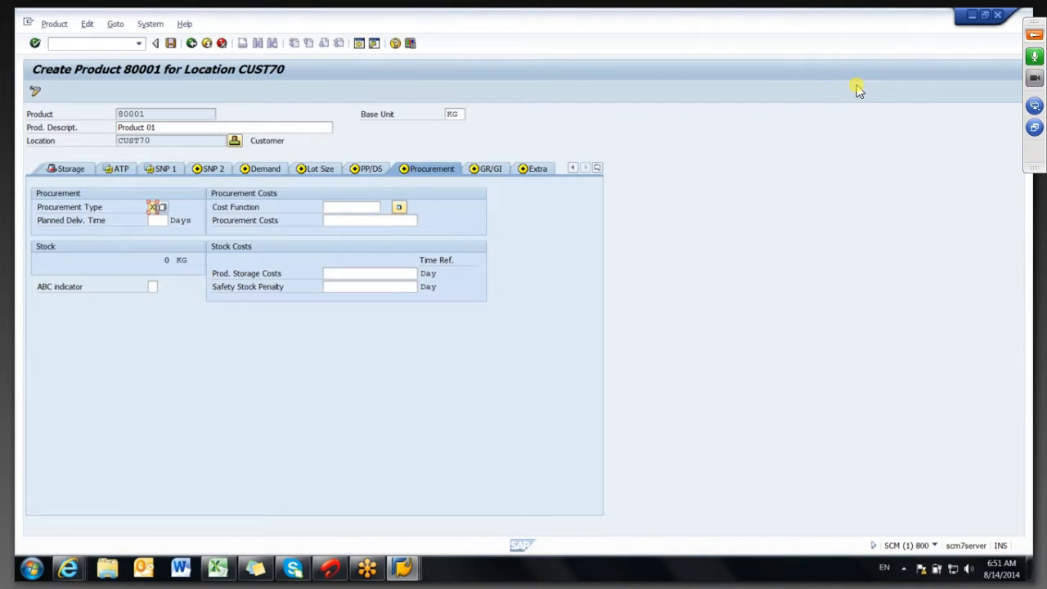
left_click(155, 217)
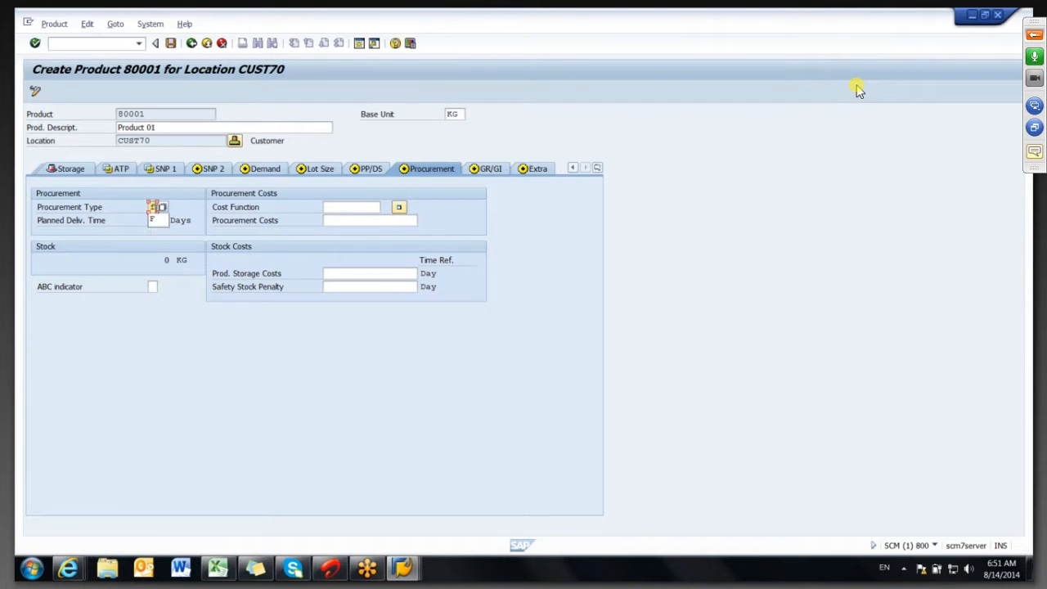
- Save product 80001 for CUST70 and assign the location product to active model 000
left_click(170, 43)
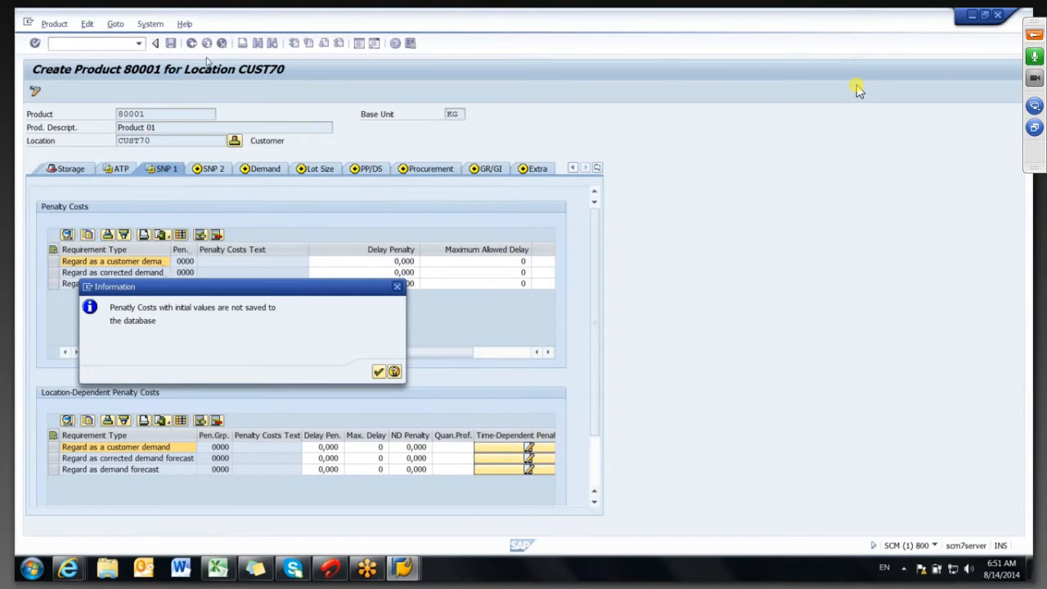
key("Return")
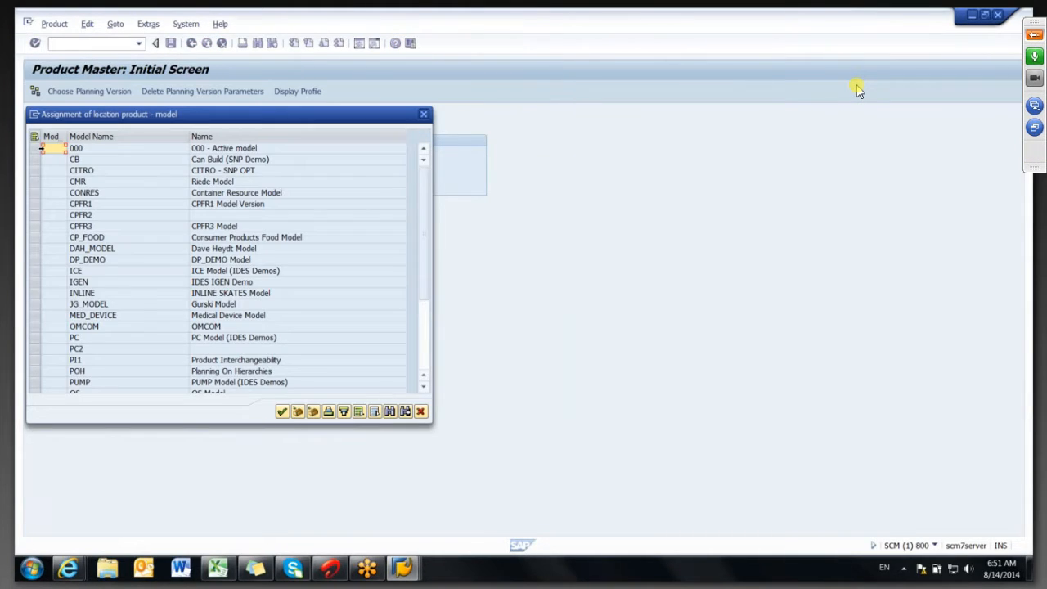
left_click(282, 411)
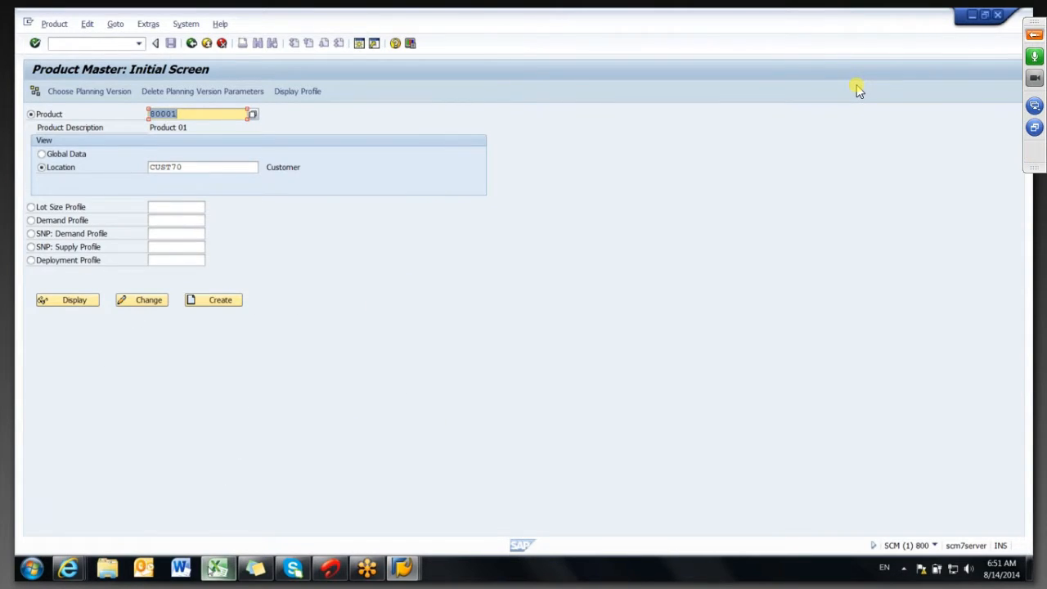
- Switch to the Excel network diagram and examine the link between the US production plant and CUST1 for product P1
left_click(218, 567)
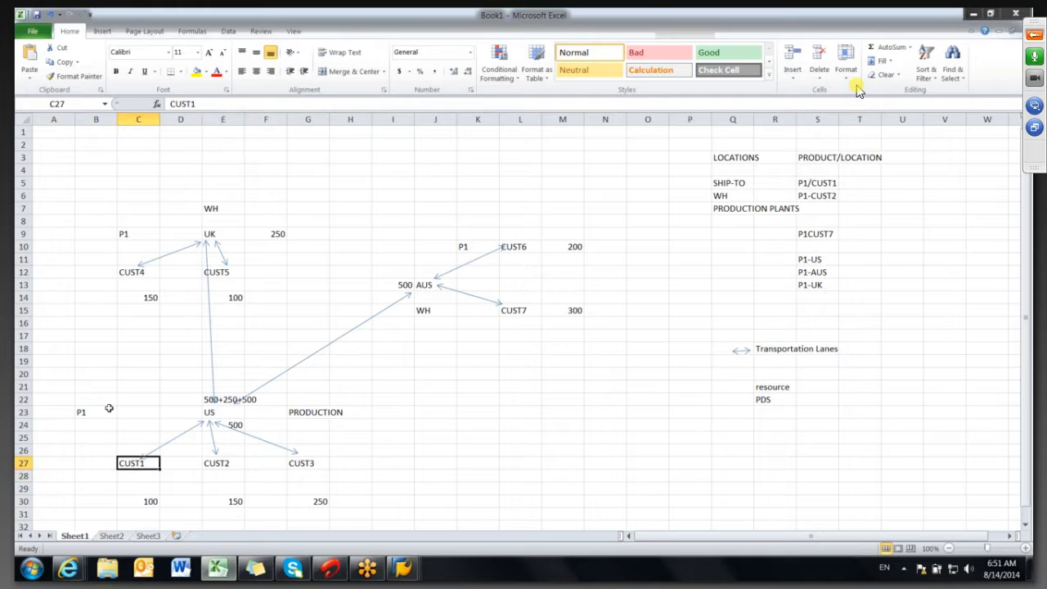
left_click(96, 411)
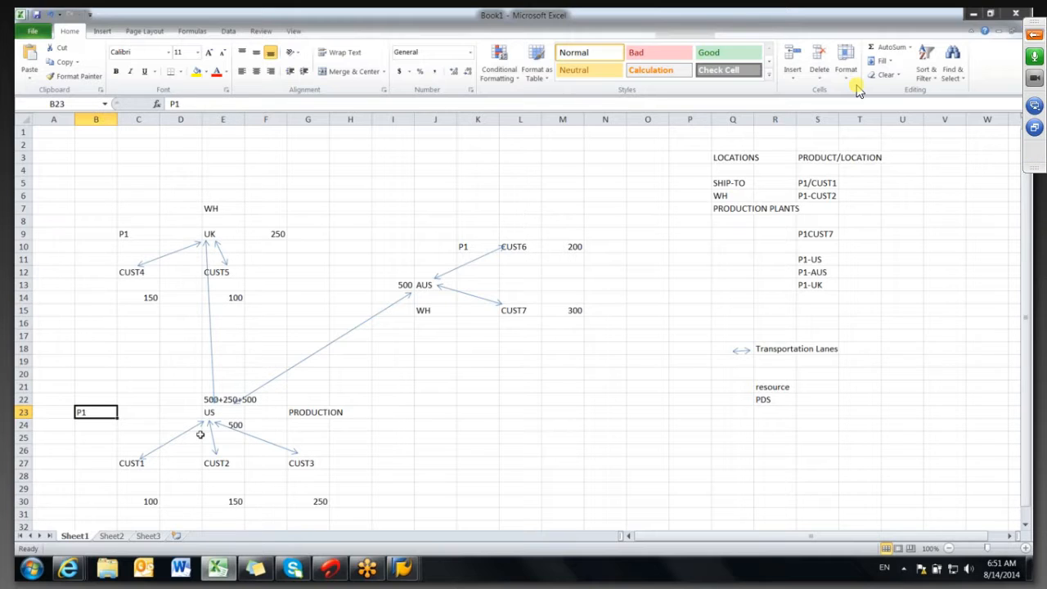
left_click(184, 432)
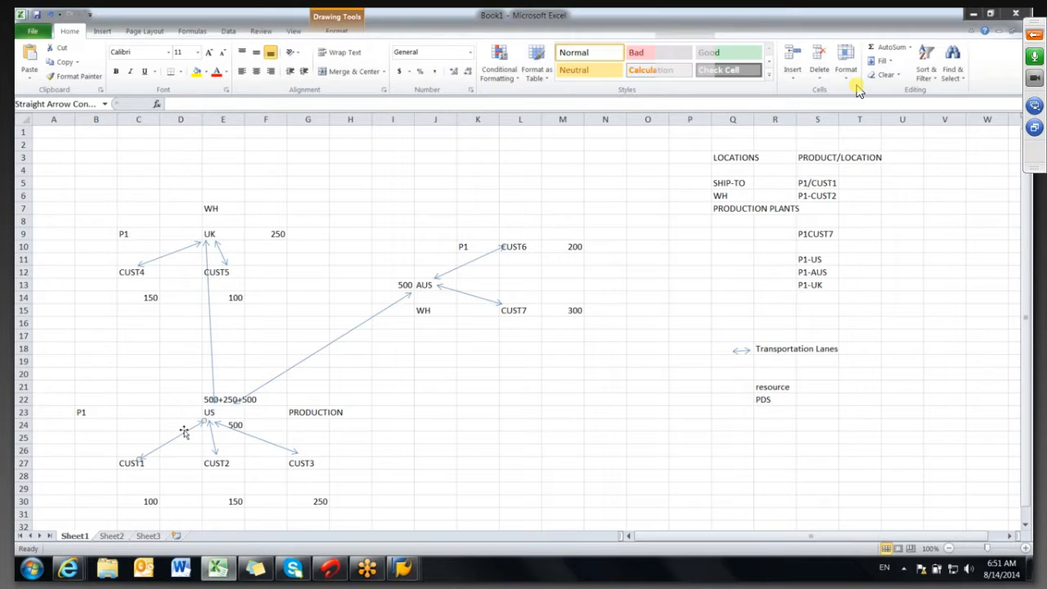
left_click(212, 433)
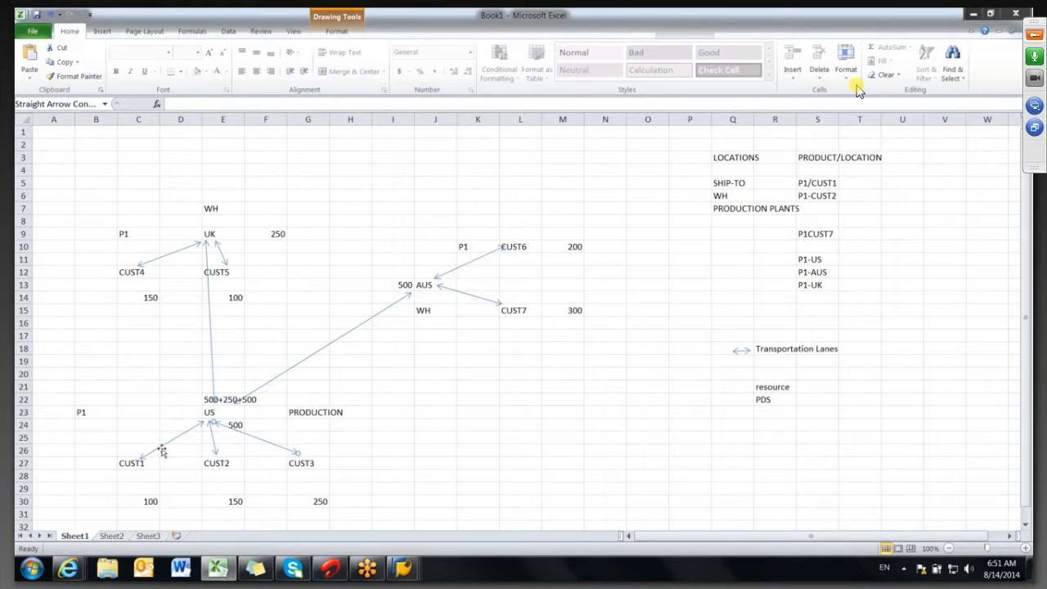
left_click(140, 463)
left_click(211, 415)
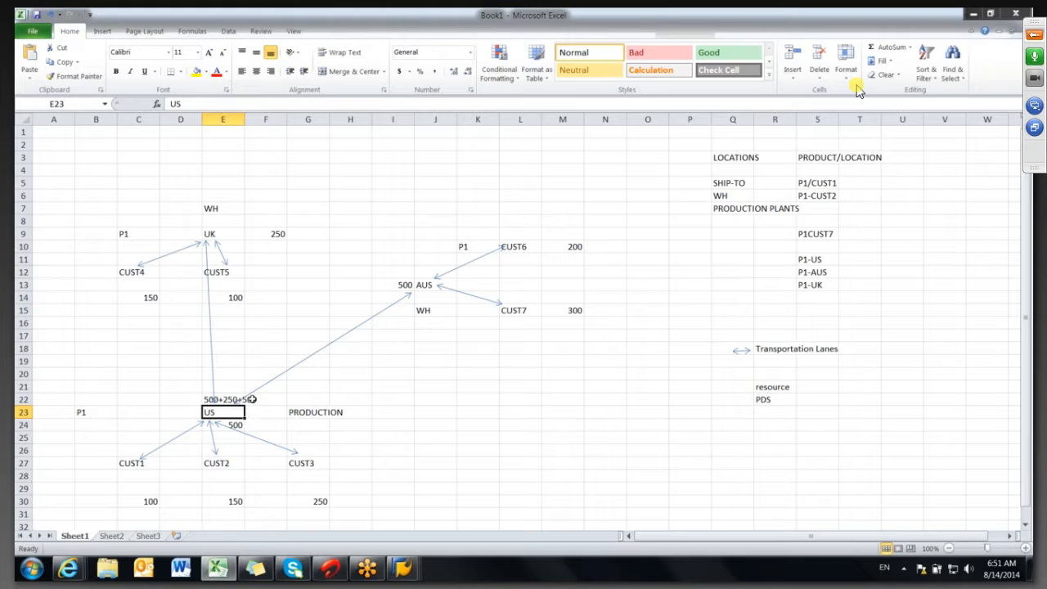
left_click(136, 466)
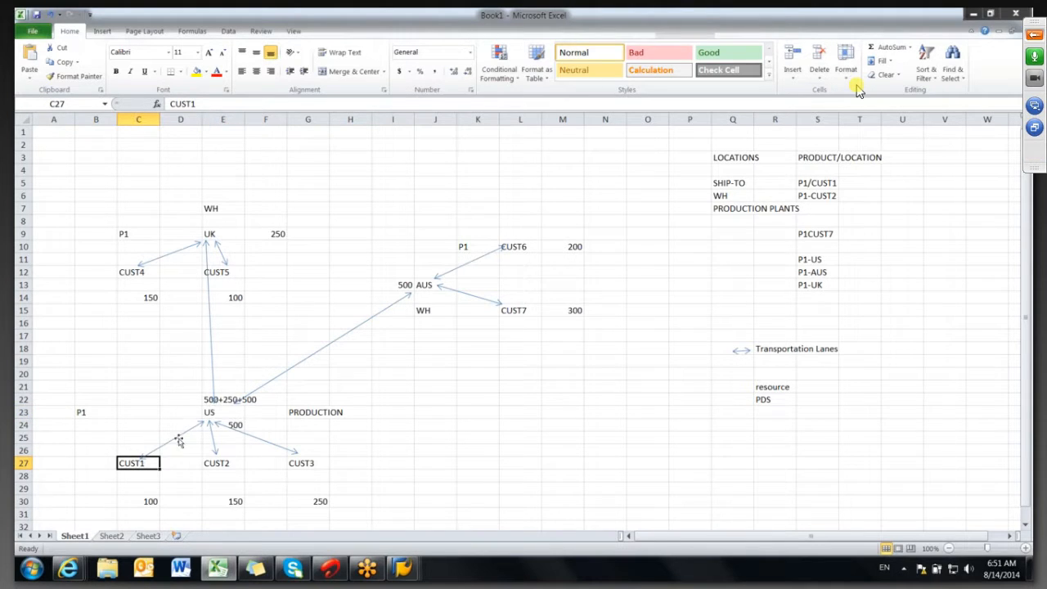
left_click(226, 409)
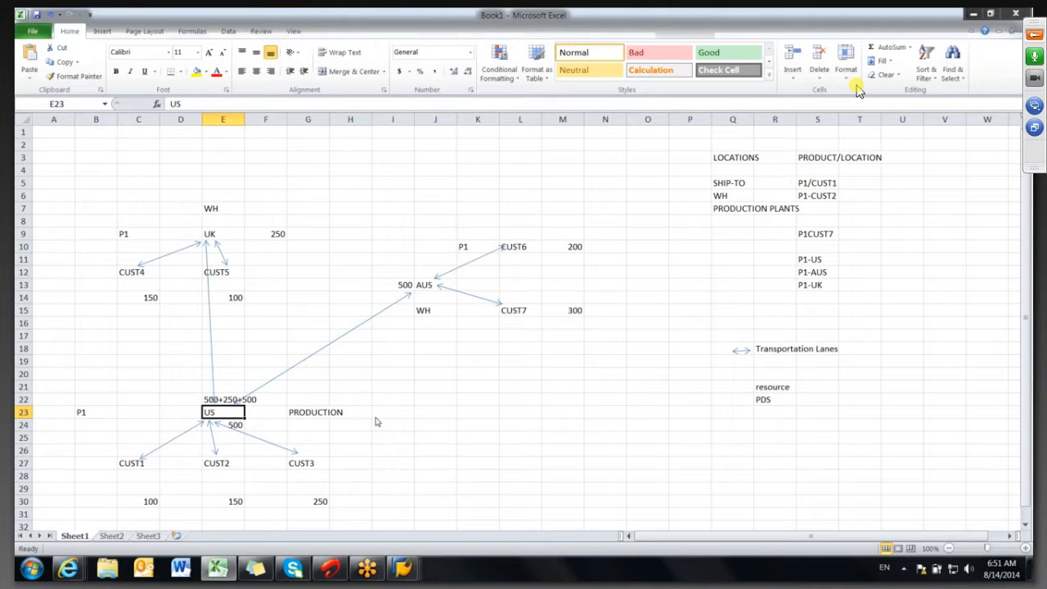
- Switch back to SAP Easy Access and open /SAPAPO/SCC_TL1 - Transportation Lane from the master data
key("alt+Tab")
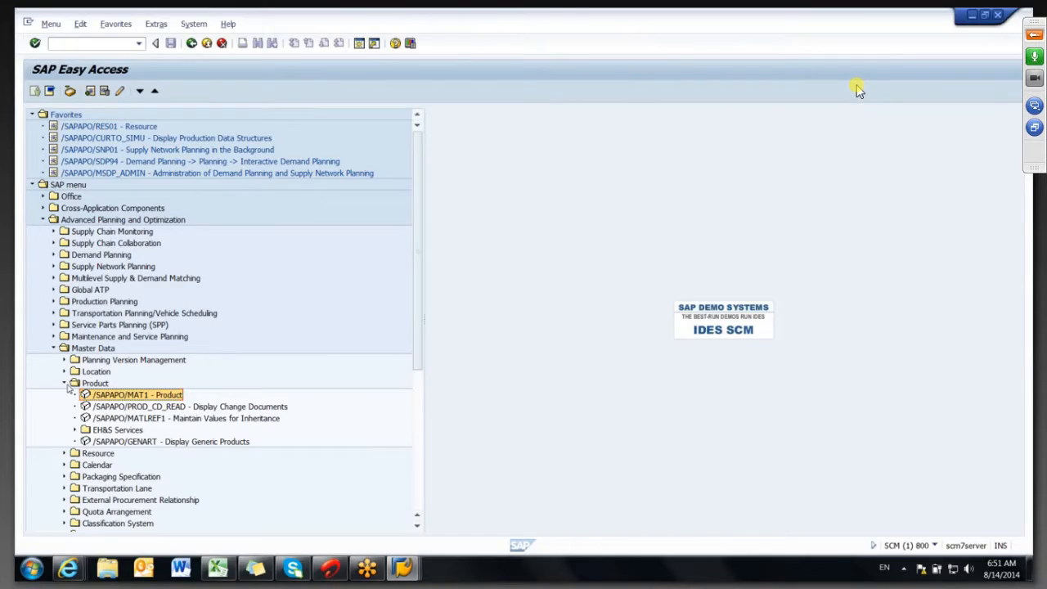
left_click(64, 429)
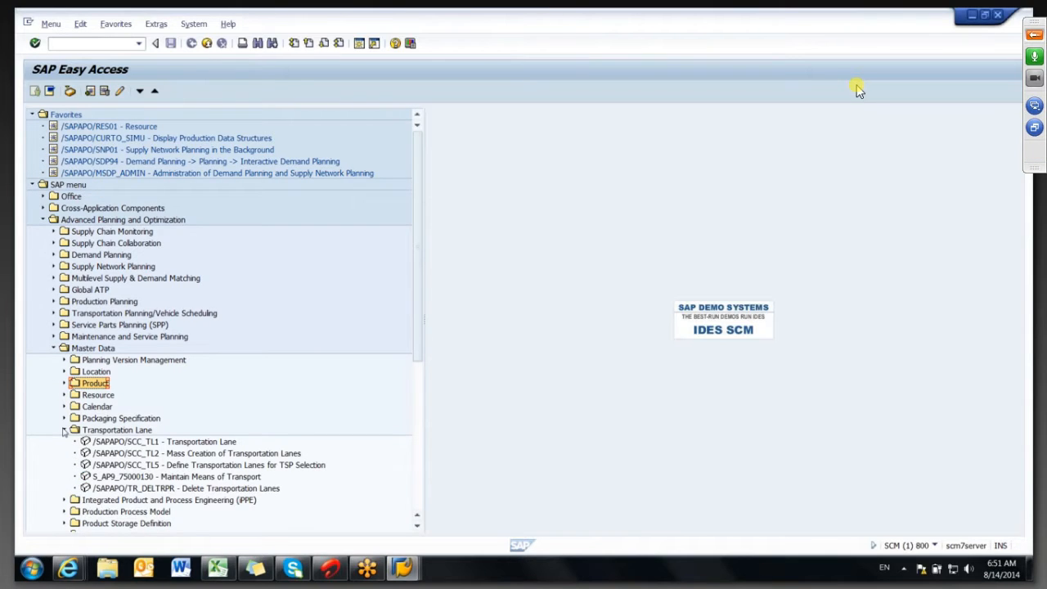
left_click(127, 442)
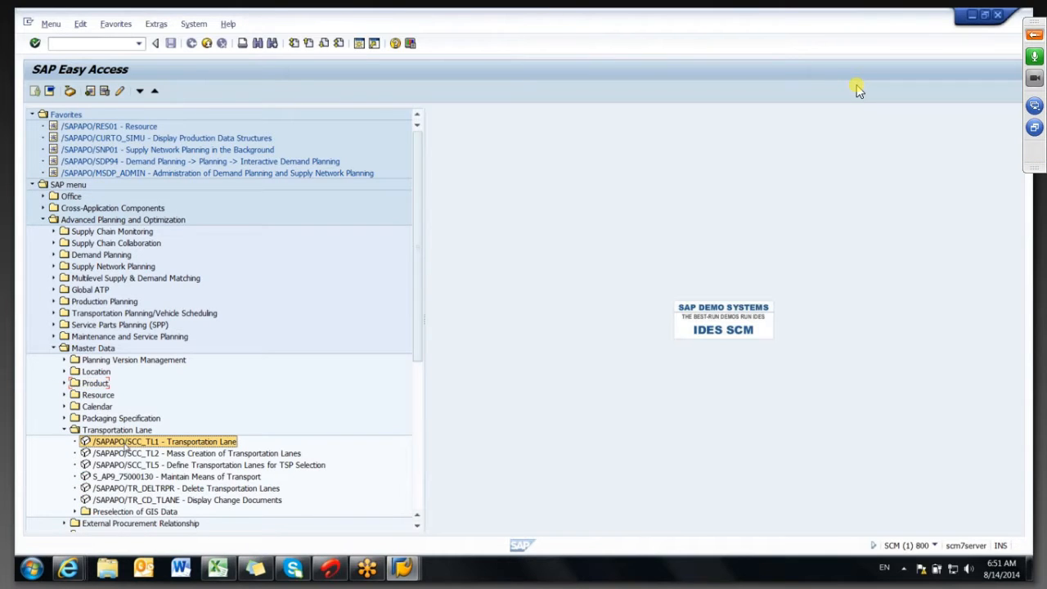
double_click(127, 442)
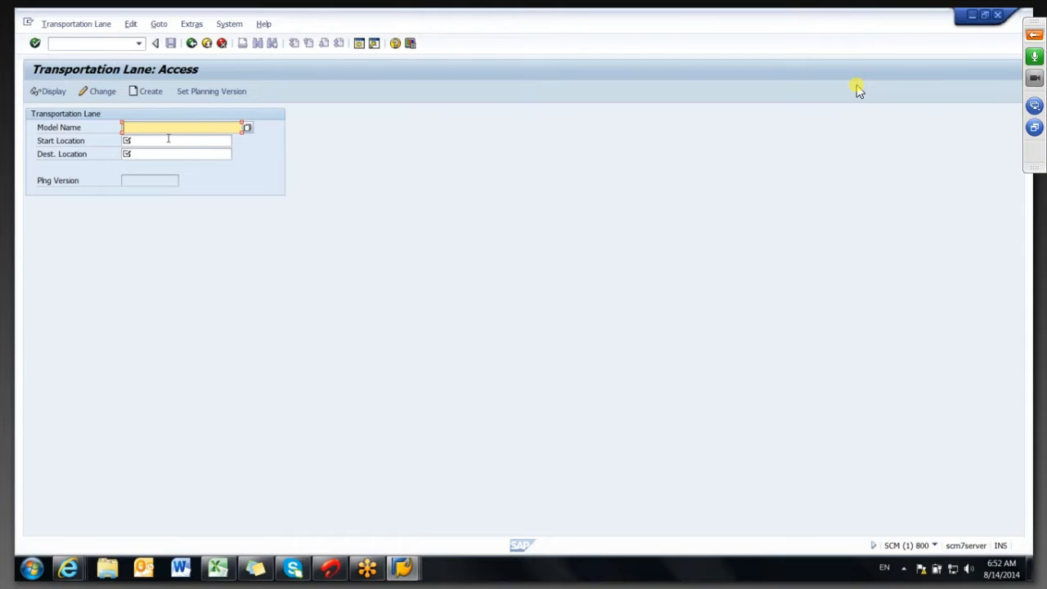
- Start creating a transportation lane in model 000 from start location 6500 to destination location CUST70
type("000")
left_click(149, 140)
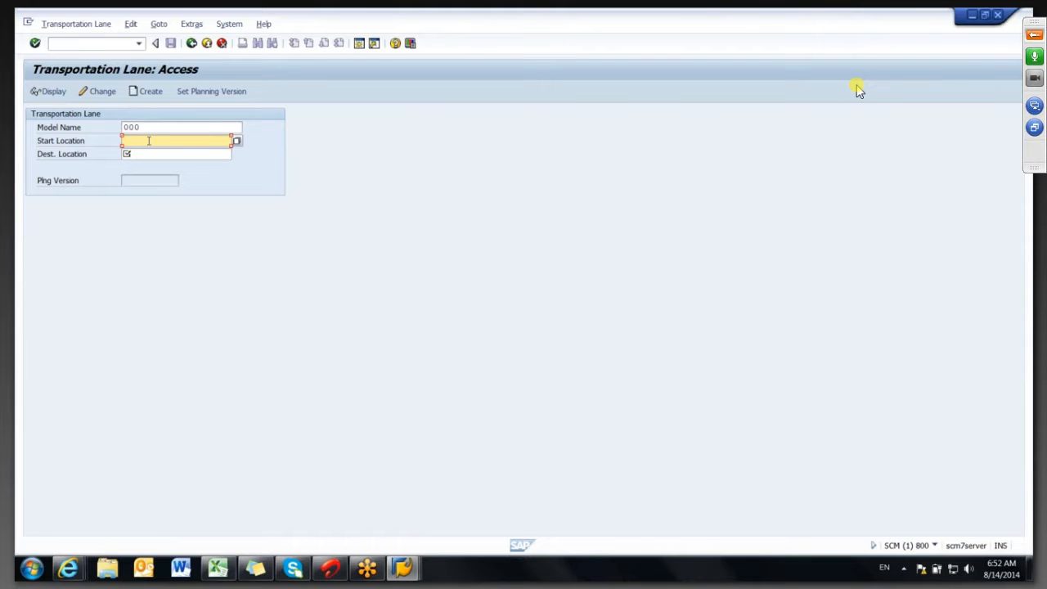
key("alt+Tab")
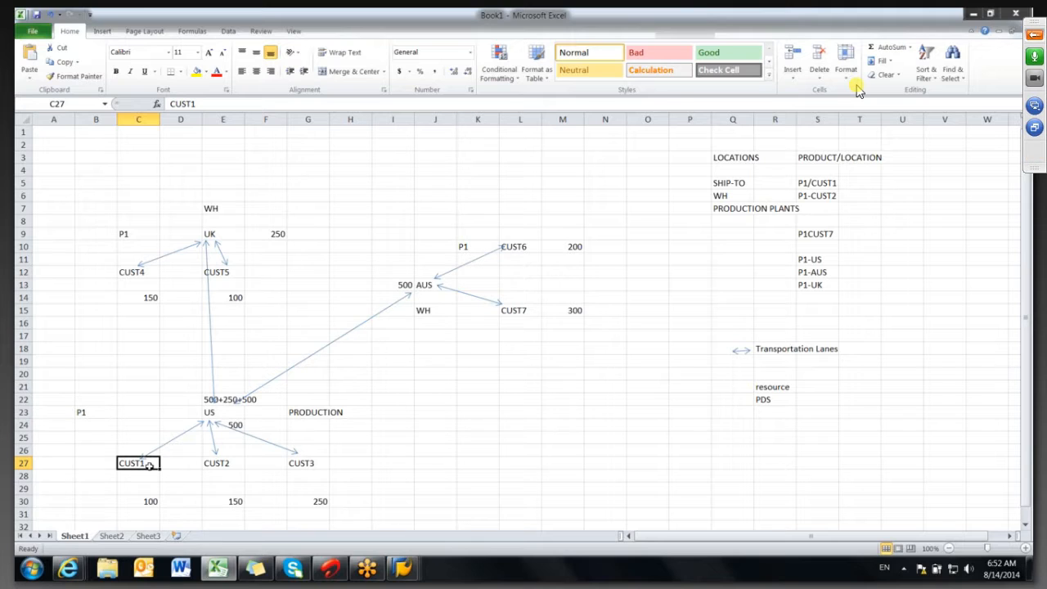
key("alt+Tab")
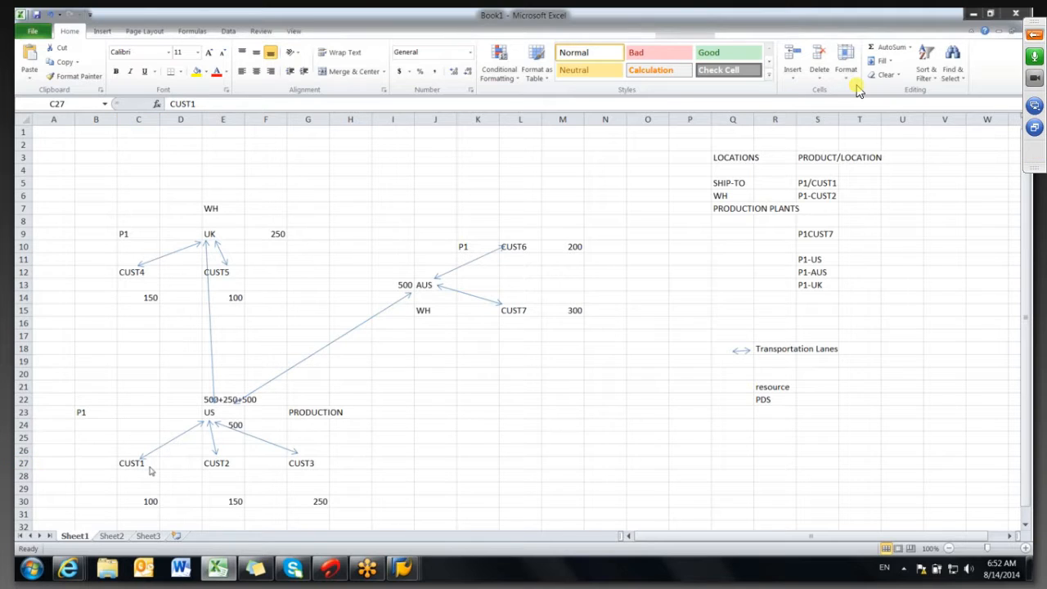
type("6500")
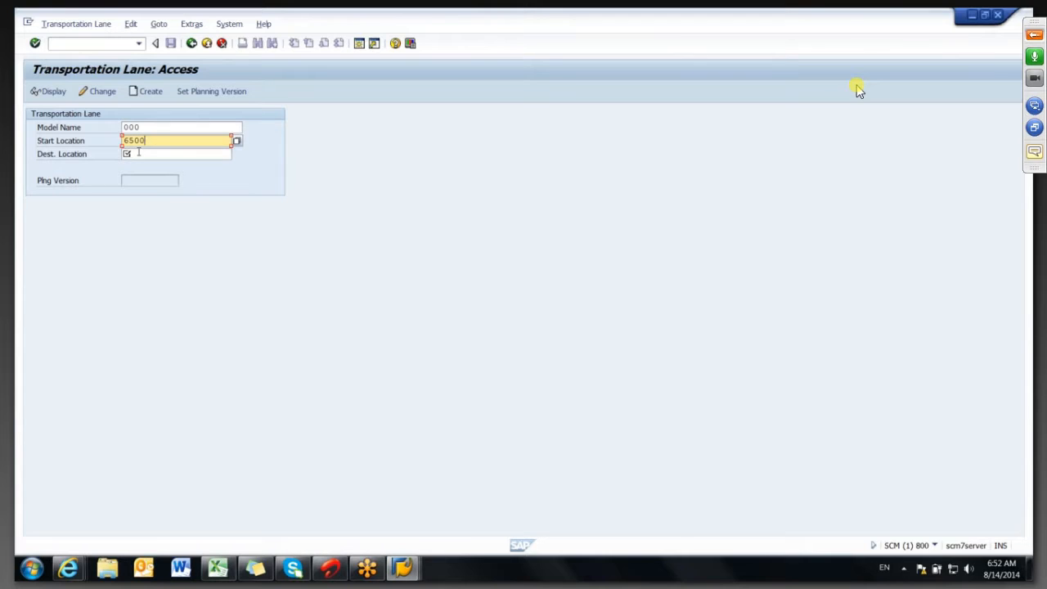
left_click(139, 153)
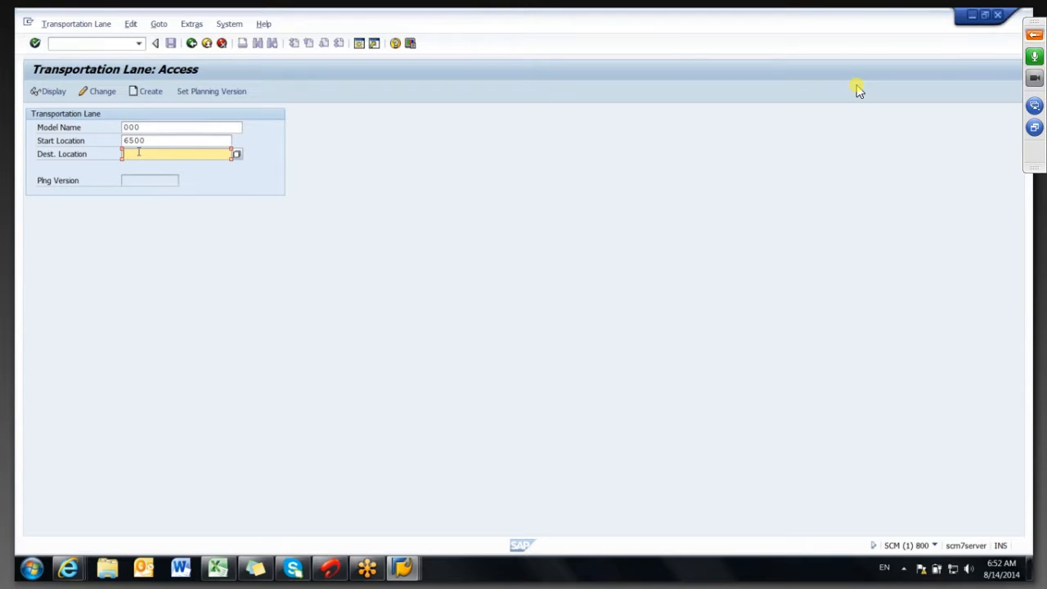
type("cust70")
key("Return")
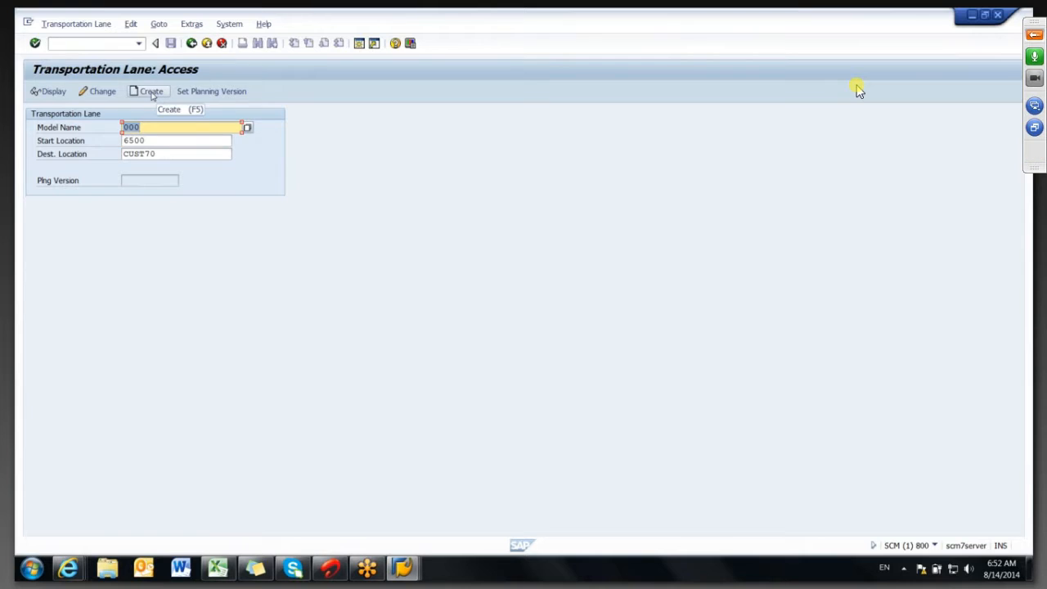
left_click(151, 92)
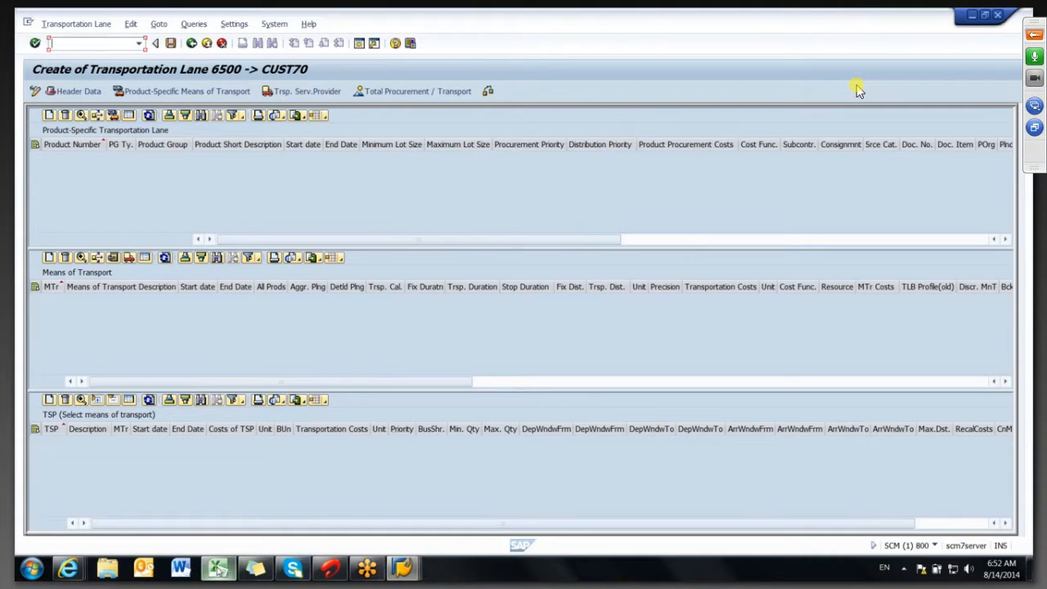
- Switch to the Excel network diagram and examine the US plant's links to customers CUST1, CUST2 and CUST3
key("alt+Tab")
left_click(256, 475)
left_click(215, 413)
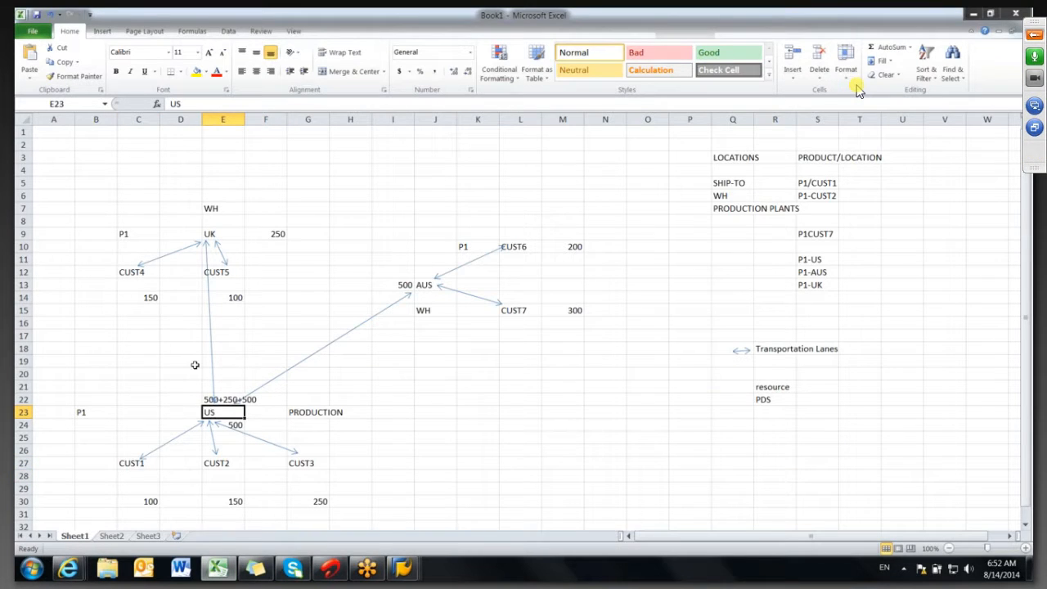
left_click(141, 464)
left_click(222, 465)
left_click(307, 464)
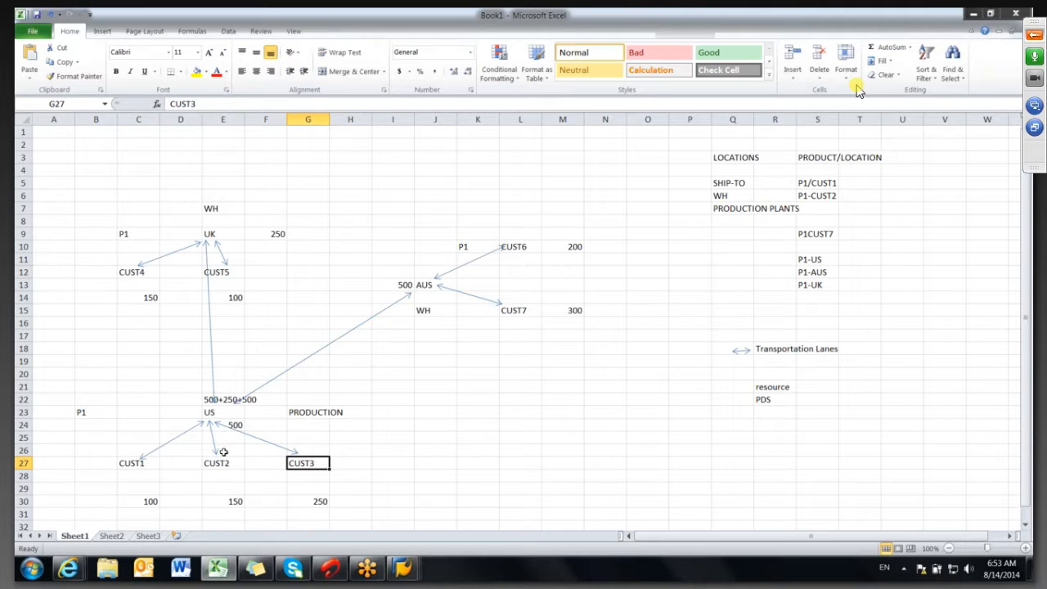
left_click(150, 466)
left_click(204, 463)
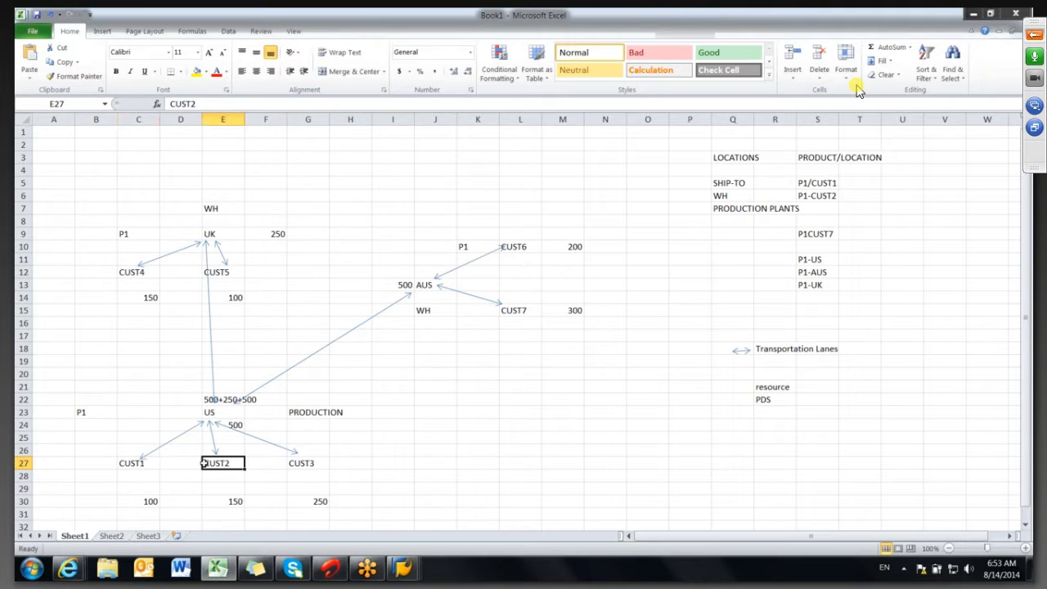
left_click(300, 466)
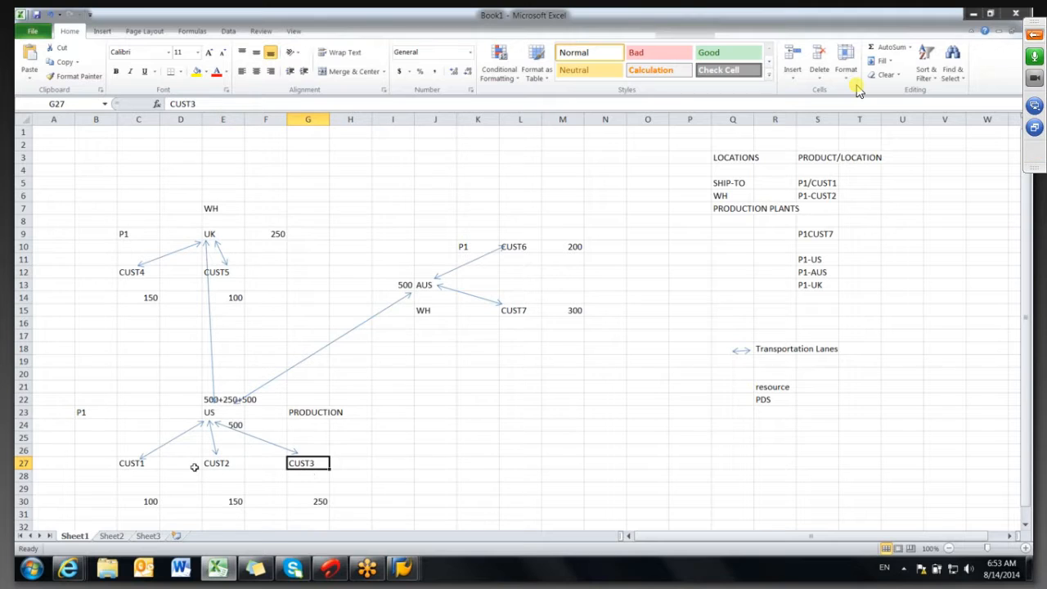
- Examine how product P1 flows from the US production plant to CUST1 and CUST3 in the network diagram
left_click(212, 412)
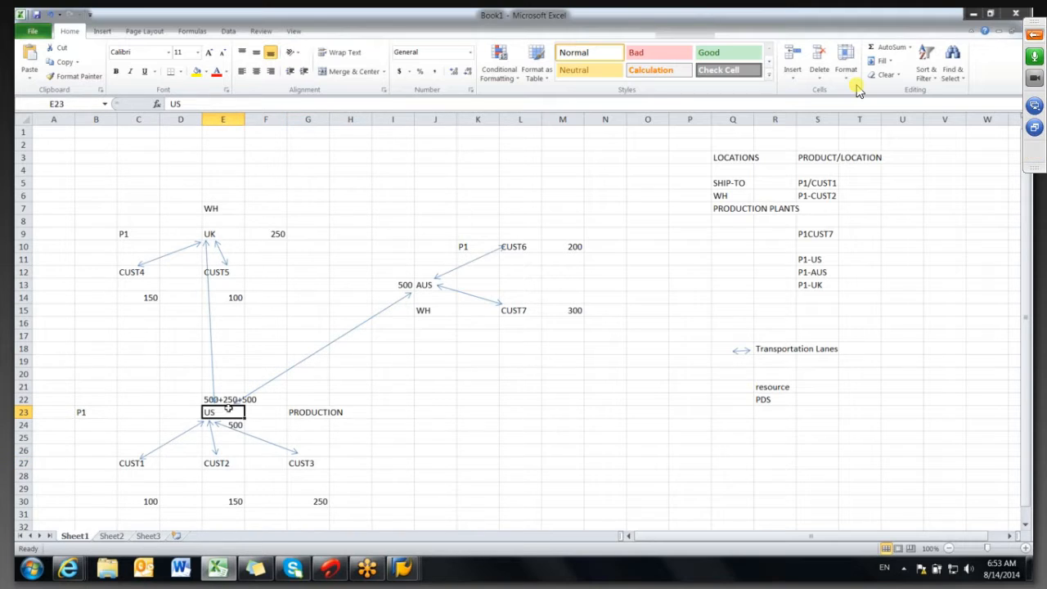
left_click(95, 414)
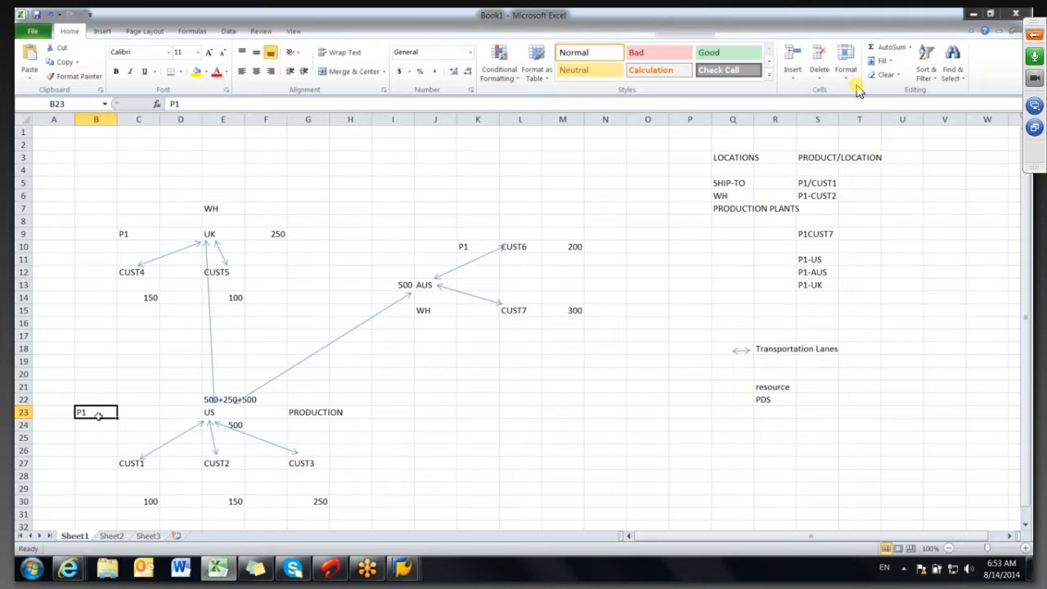
left_click(223, 410)
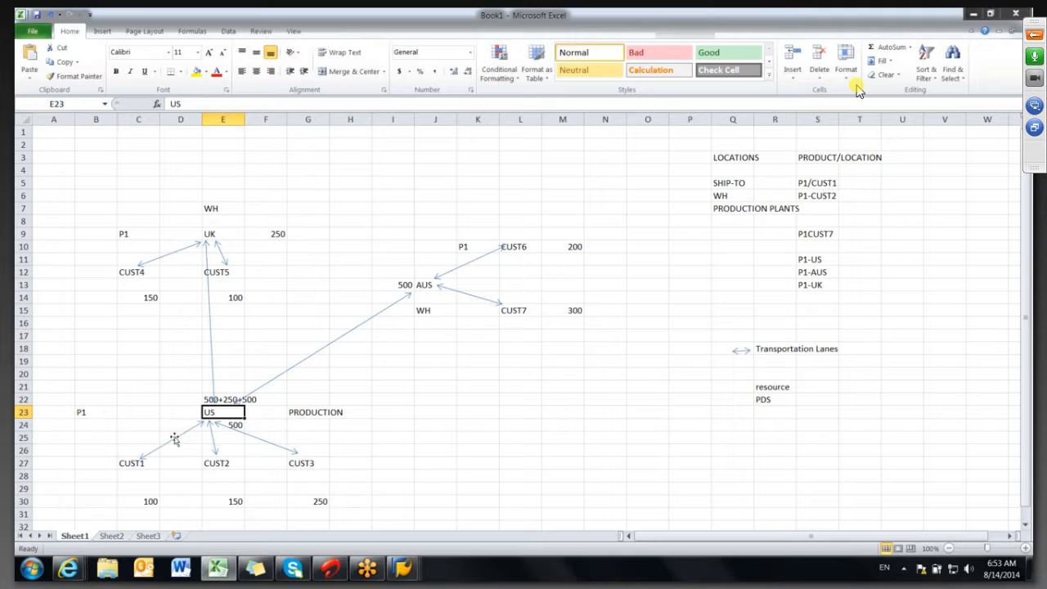
left_click(140, 458)
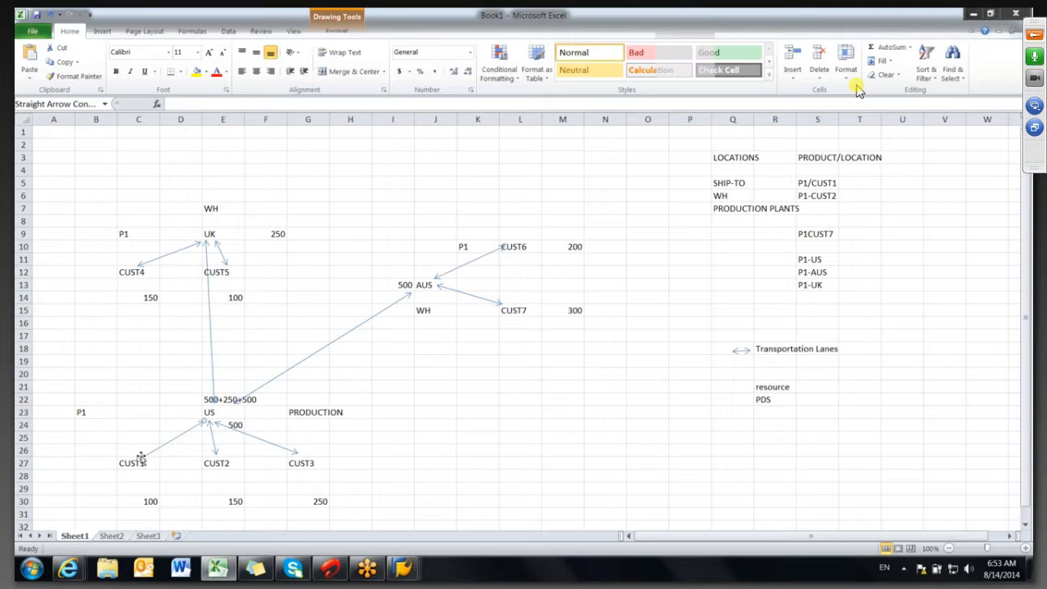
left_click(300, 463)
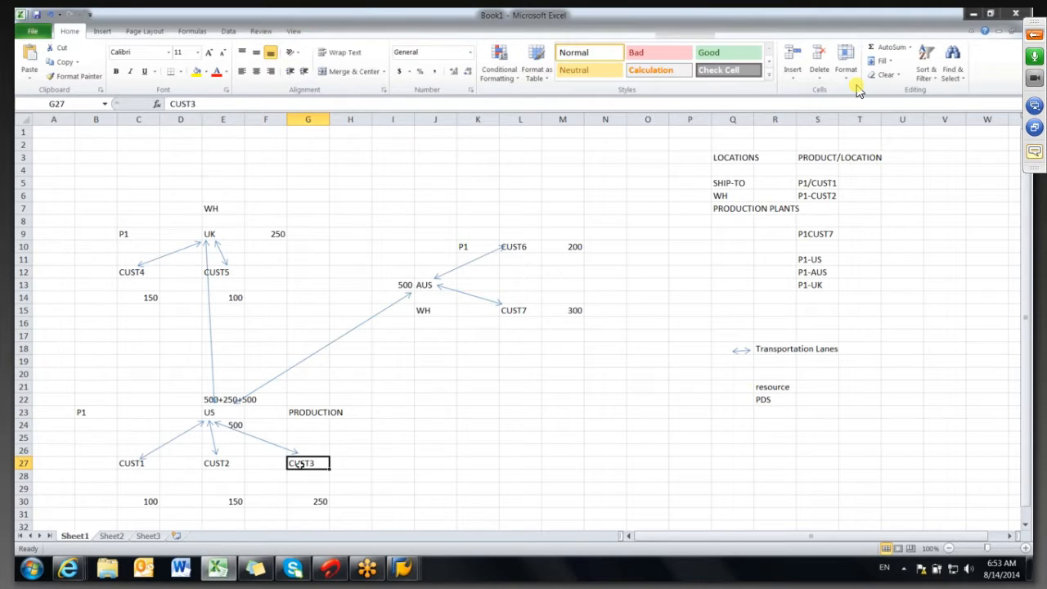
left_click(341, 461)
left_click(210, 412)
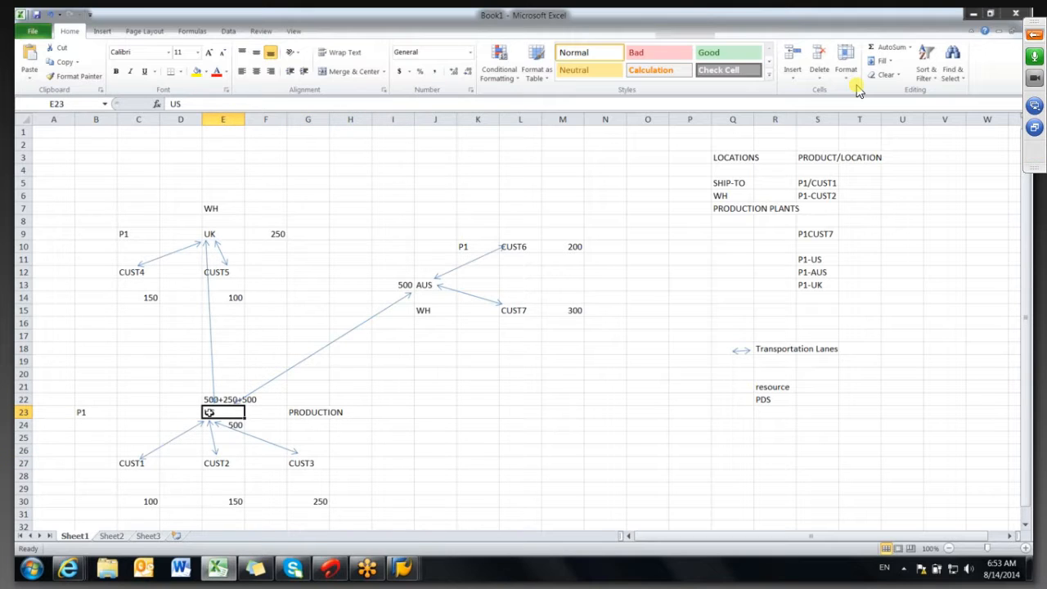
left_click(131, 463)
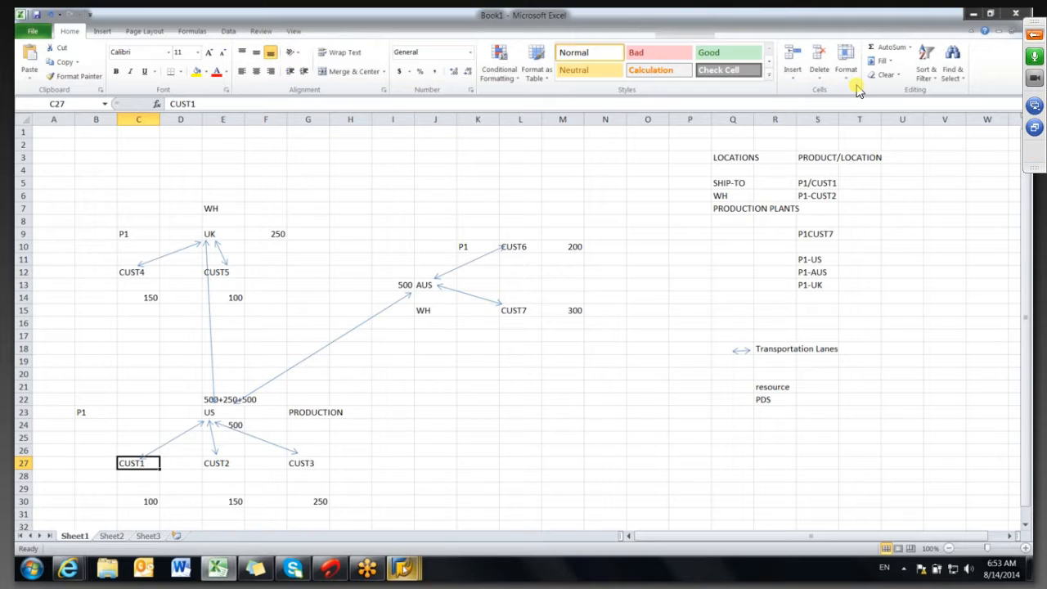
- Return to SAP and restart creating the lane from 6500 to CUST70 in model 000, entering product 80001 under Single Selection
mouse_move(405, 570)
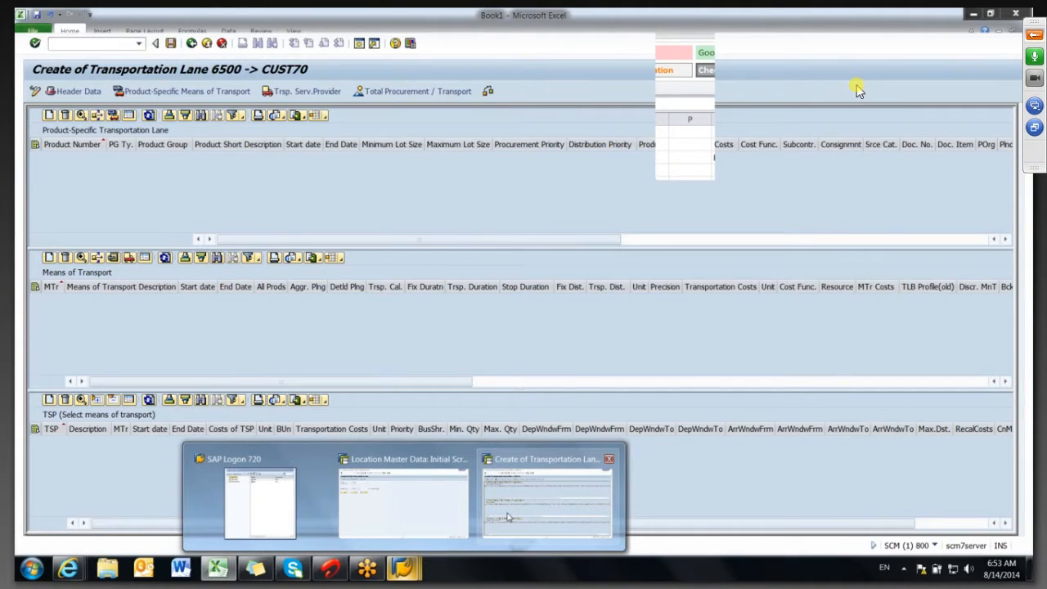
left_click(510, 518)
left_click(206, 43)
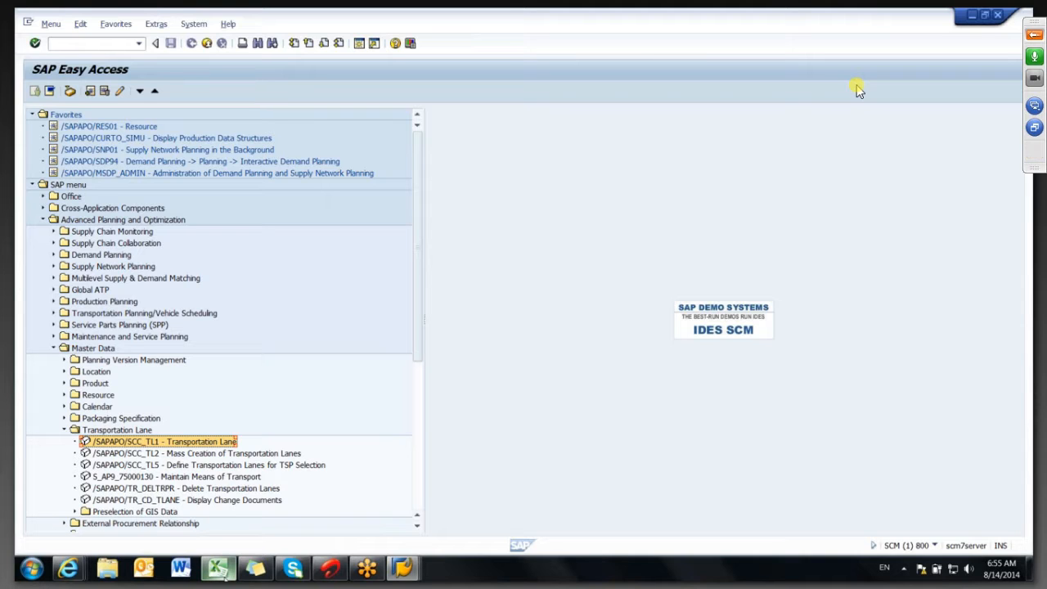
key("alt+Tab")
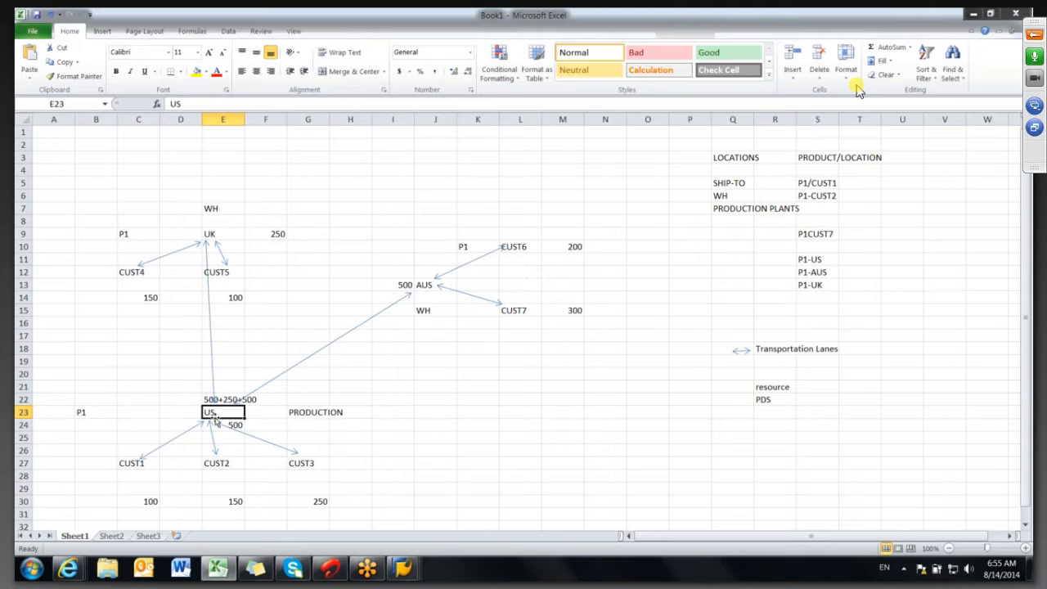
left_click(403, 572)
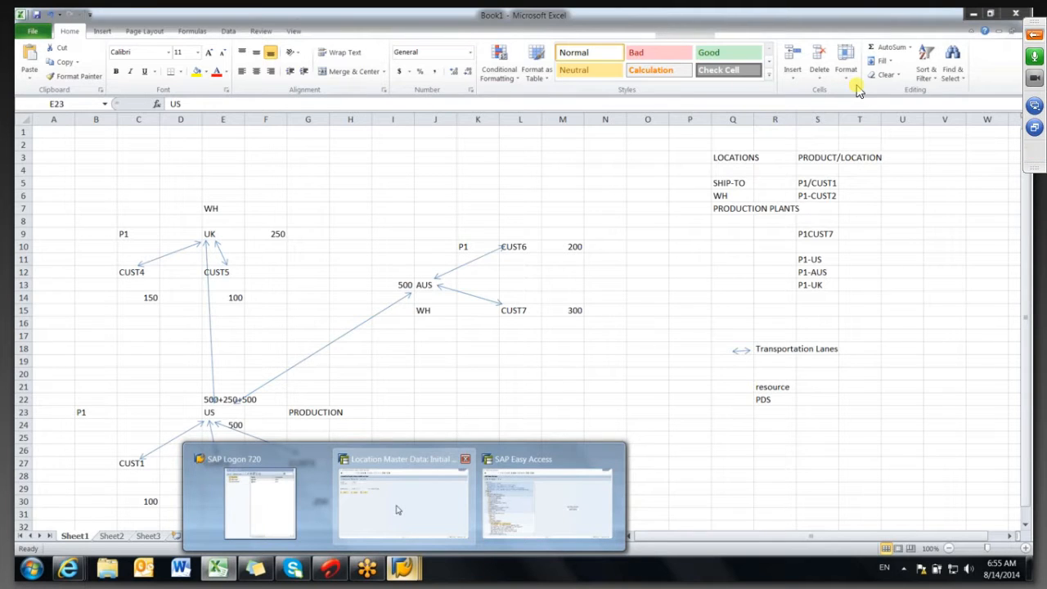
left_click(395, 509)
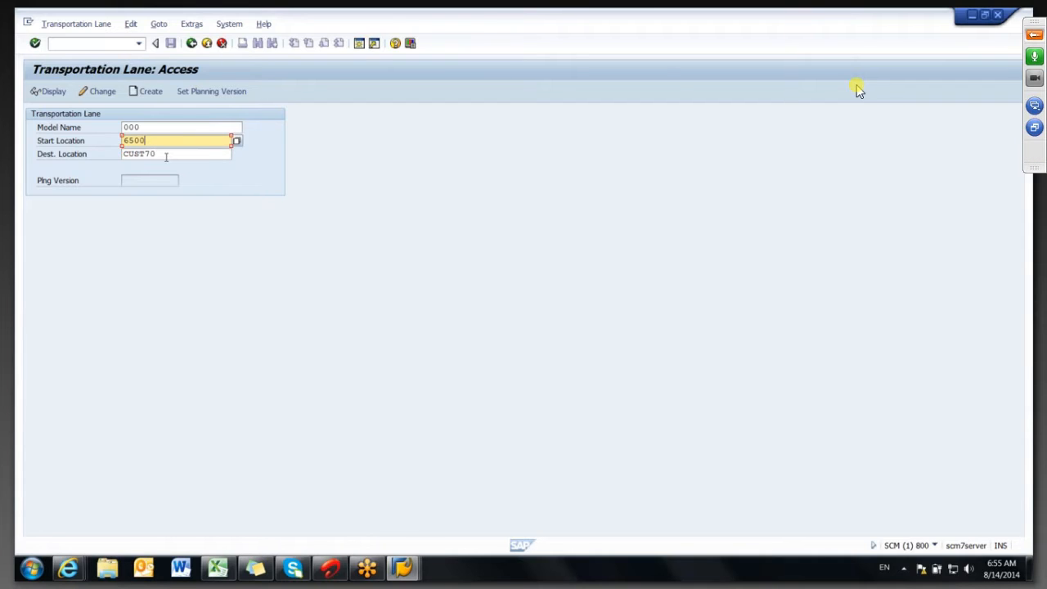
left_click(152, 95)
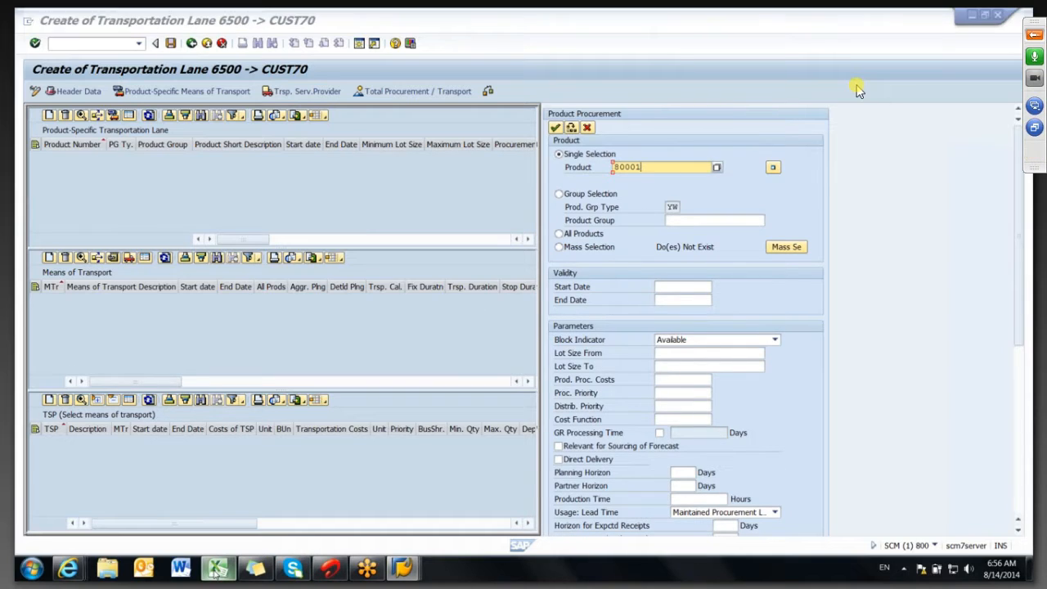
- Check the US plant and CUST1 in the Excel diagram and set the lane's product procurement in SAP to All Products
left_click(216, 567)
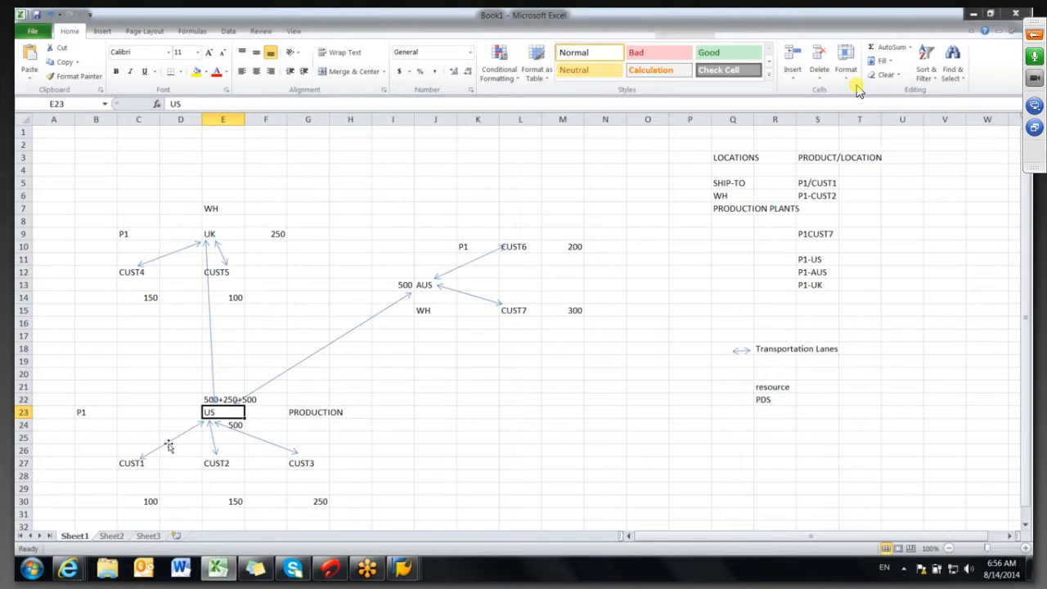
left_click(147, 462)
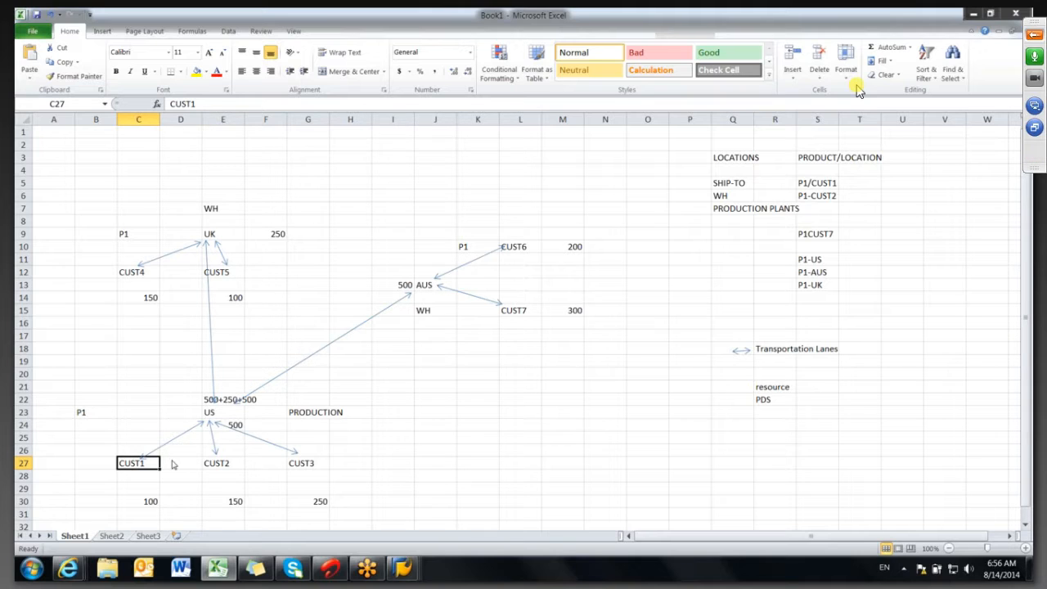
key("alt+Tab")
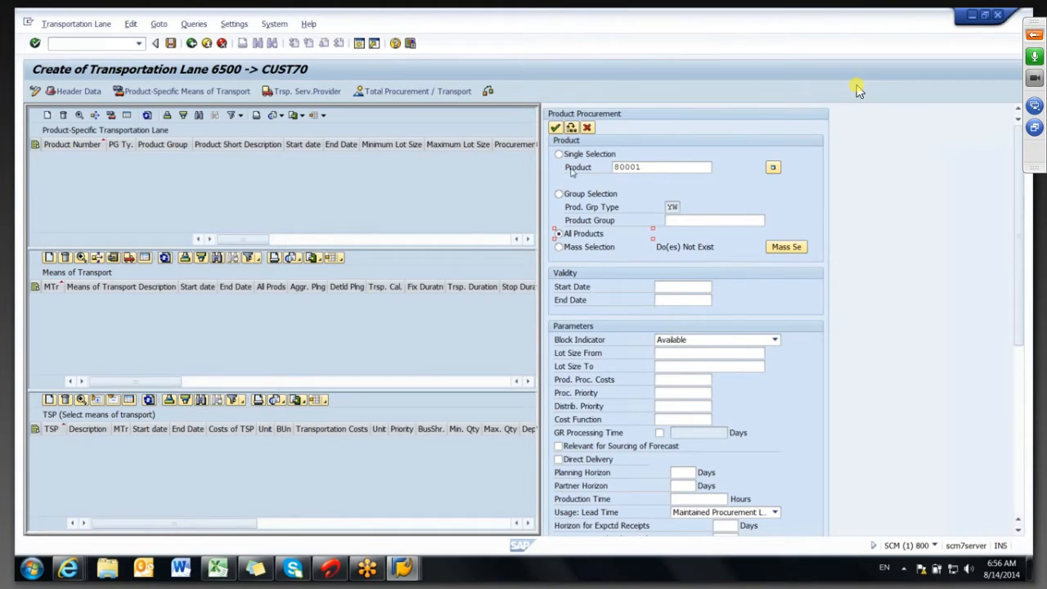
left_click(645, 166)
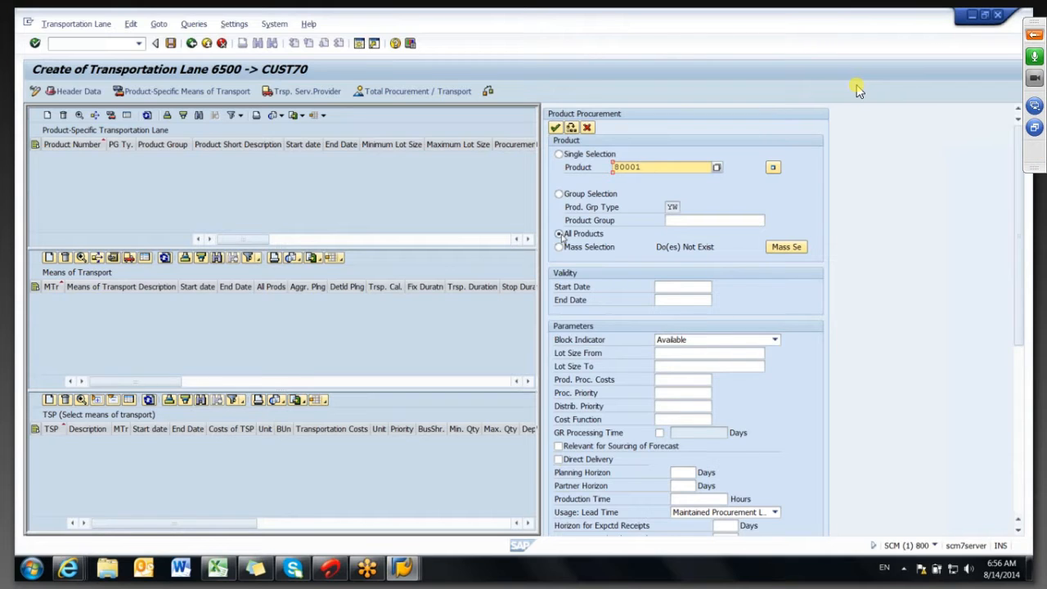
key("alt+Tab")
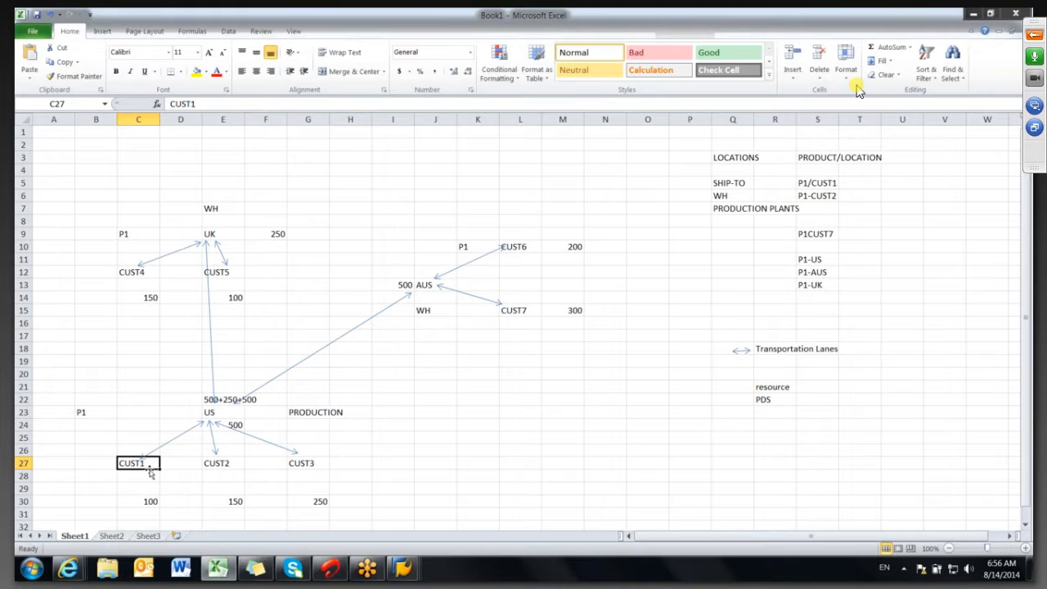
left_click(219, 413)
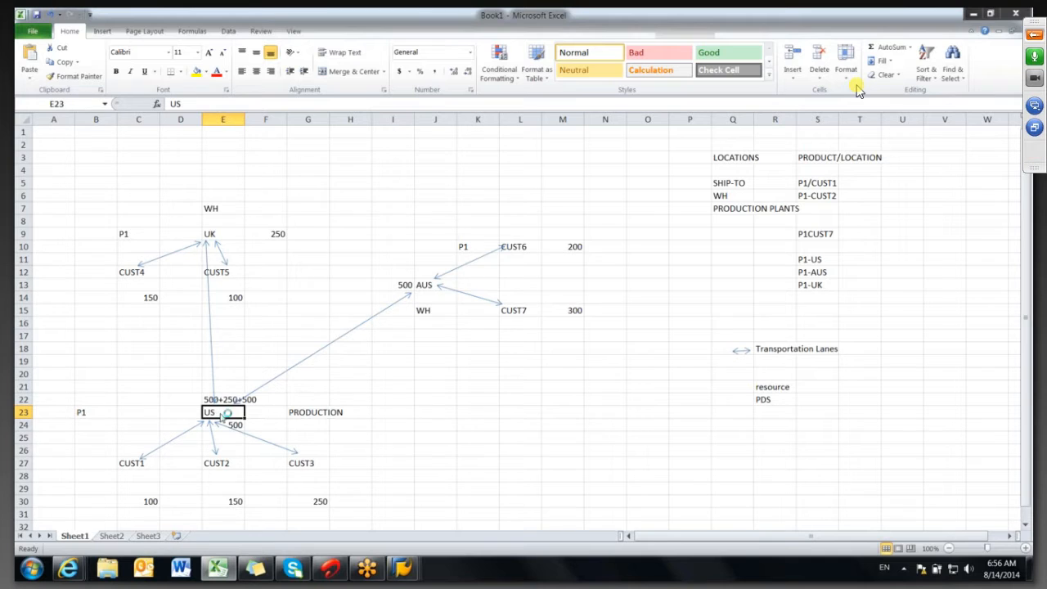
key("alt+Tab")
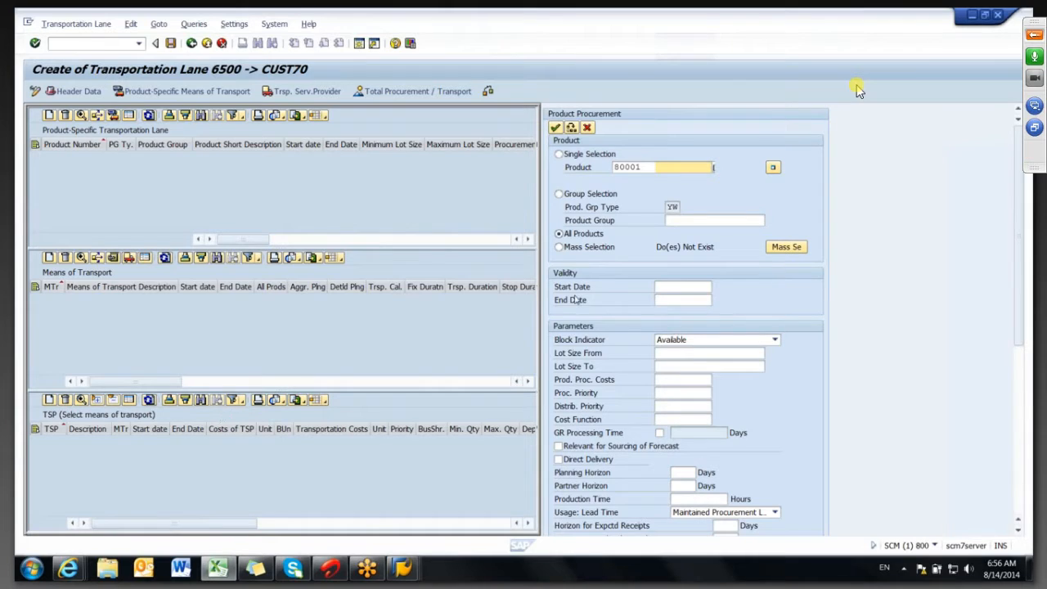
- Set the product procurement validity from 14.08.2014 to 31.12.2025 and transfer the entry to the product-specific transportation lane
left_click(684, 287)
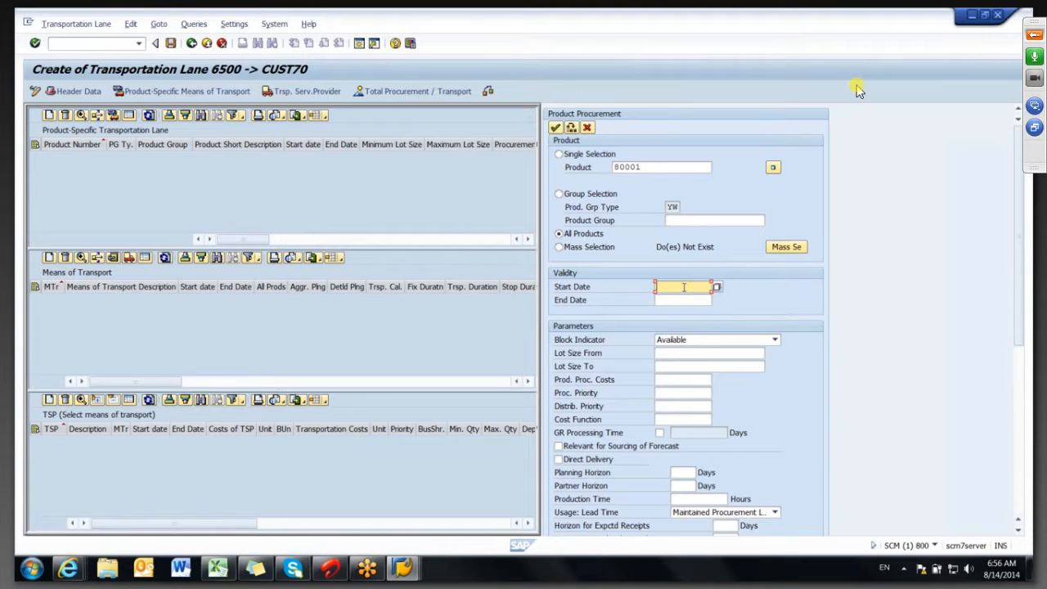
type("14.08.2014")
left_click(691, 300)
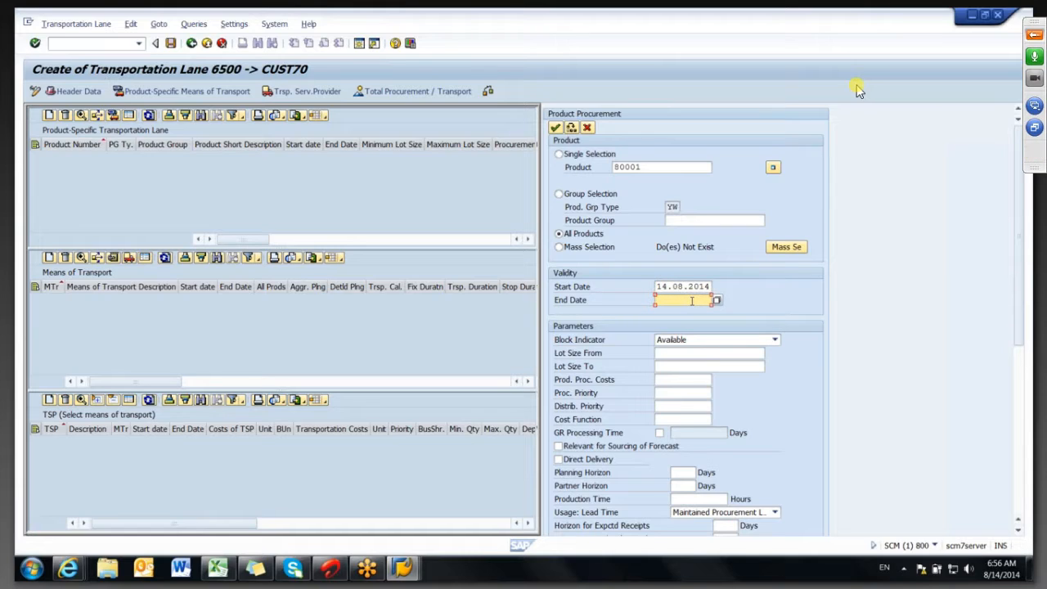
type("311")
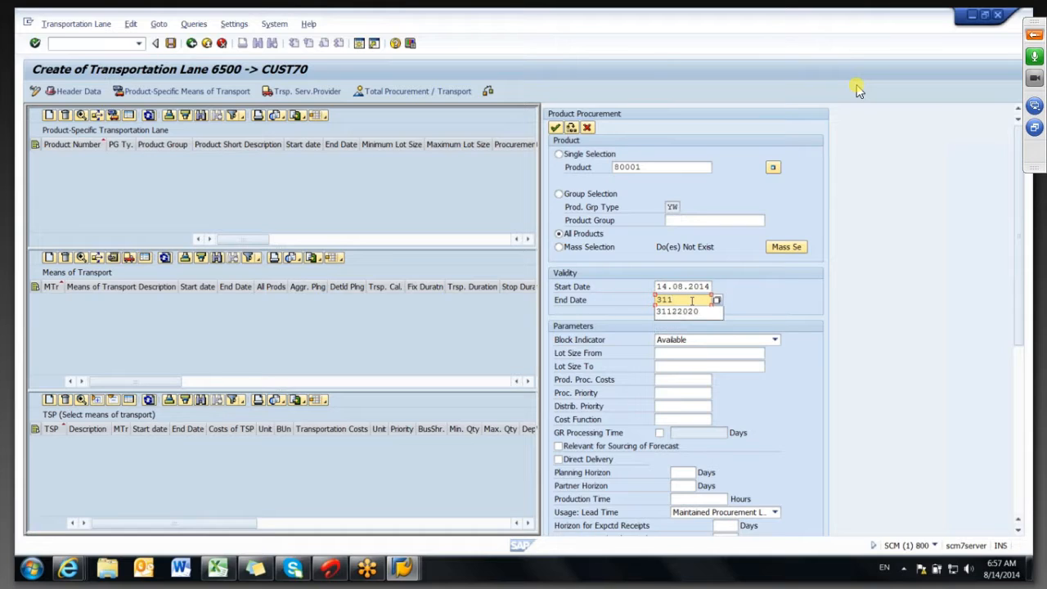
type("22025")
key("Return")
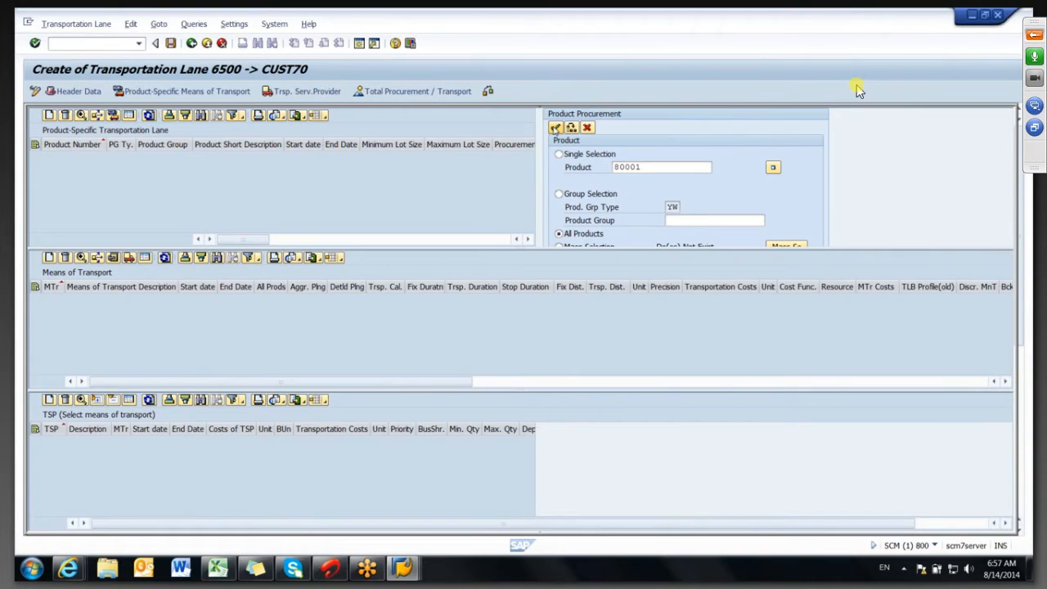
left_click(555, 129)
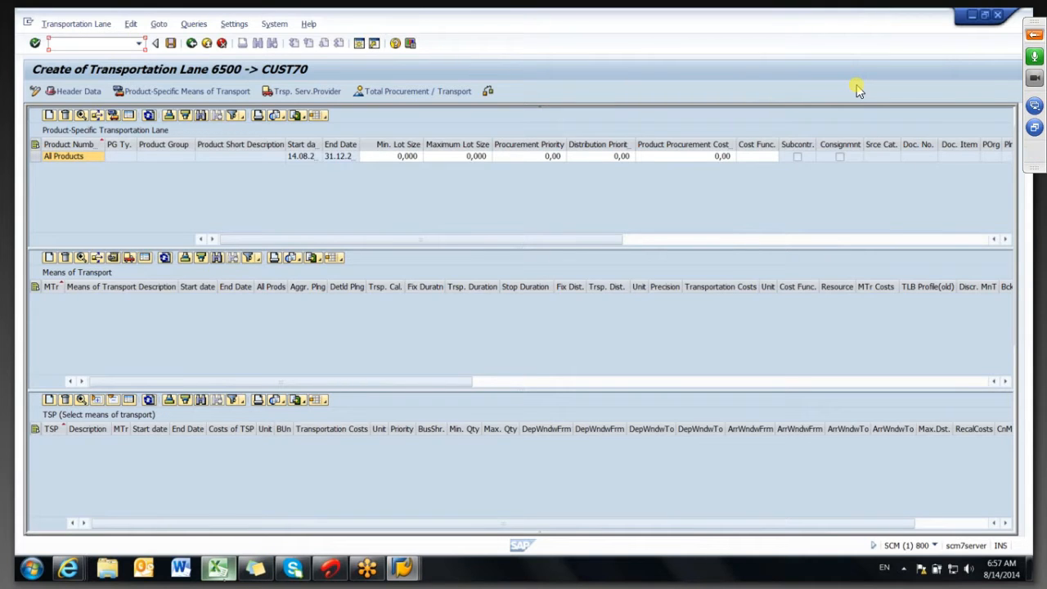
- Check the US to CUST1 arrow in Excel and start a means of transport entry in SAP with 0001, valid 14.08.2014 to 31.12.2025
key("alt+Tab")
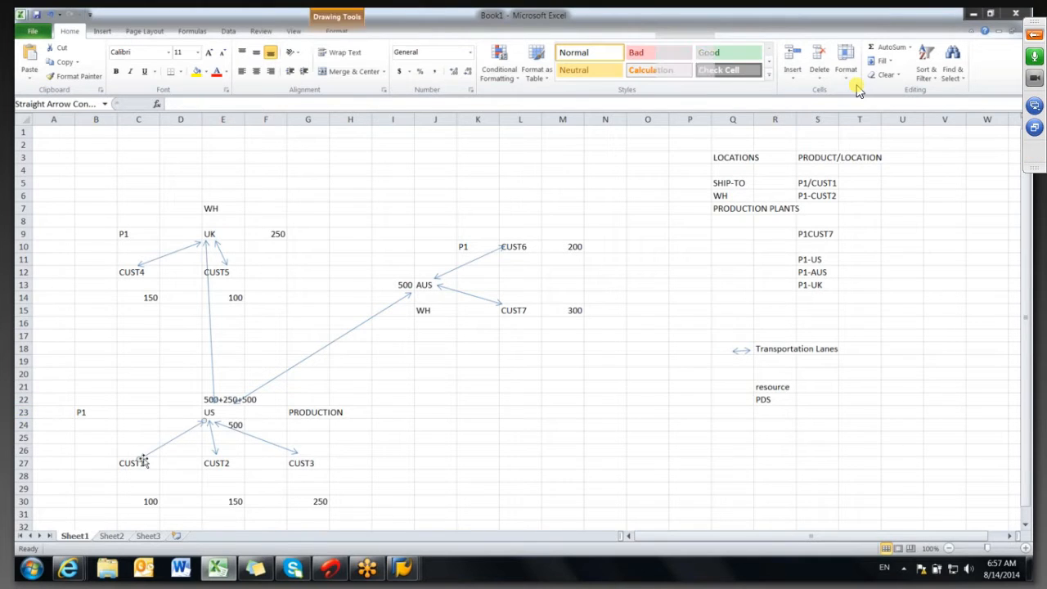
left_click(166, 448)
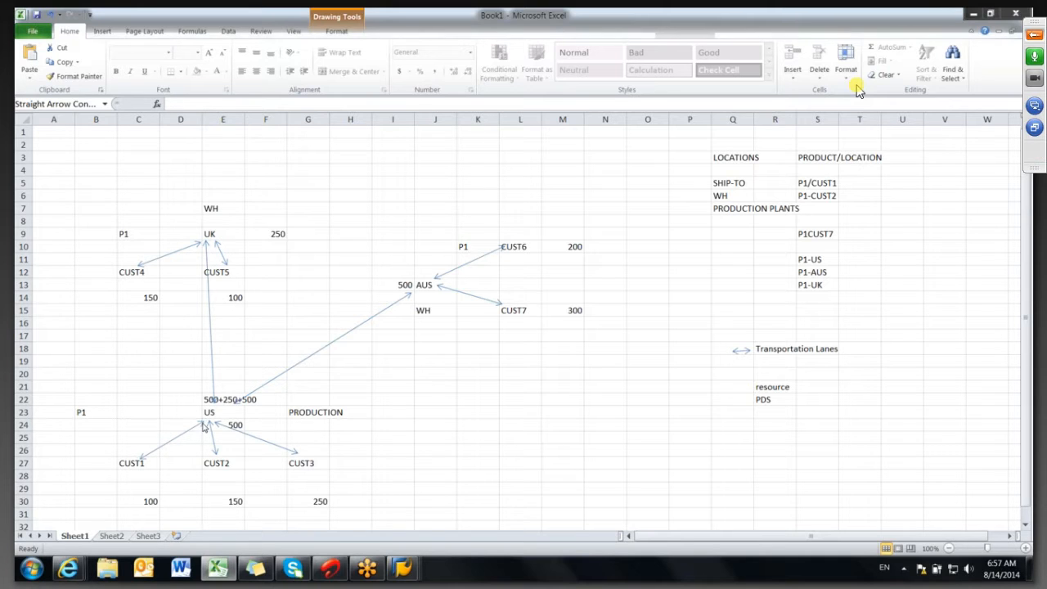
key("alt+Tab")
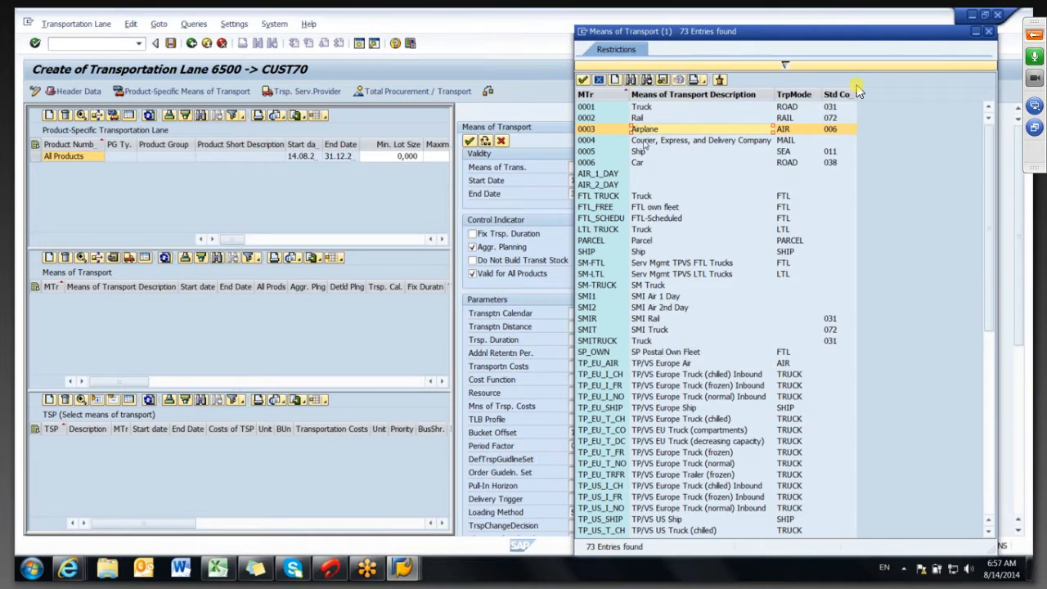
key("Escape")
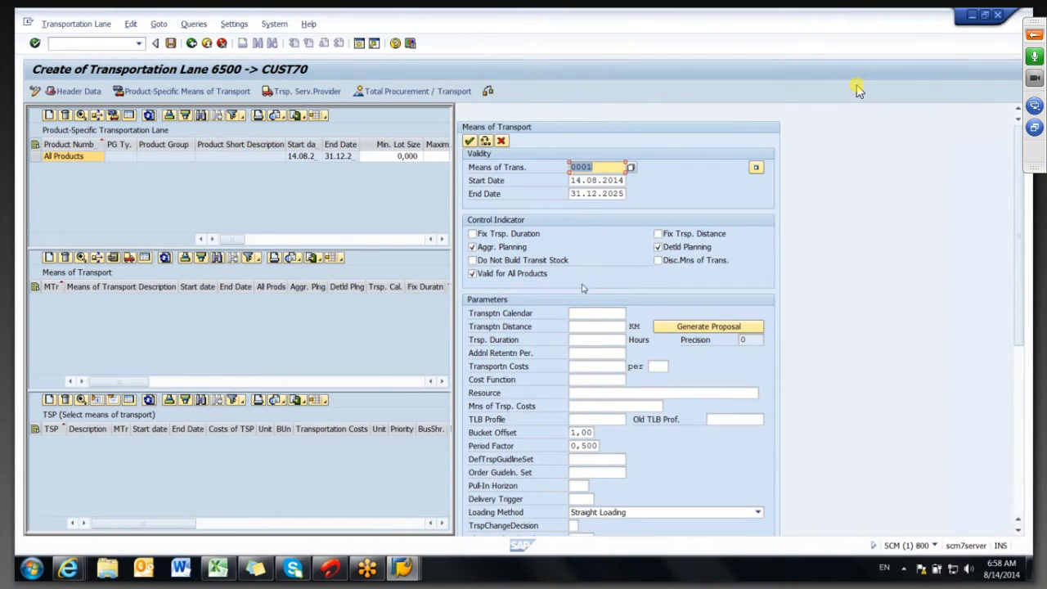
- Set the means of transport's distance to 100 KM and duration to 24:00 hours, transfer the entry and leave the 6500 to CUST70 lane
left_click(578, 327)
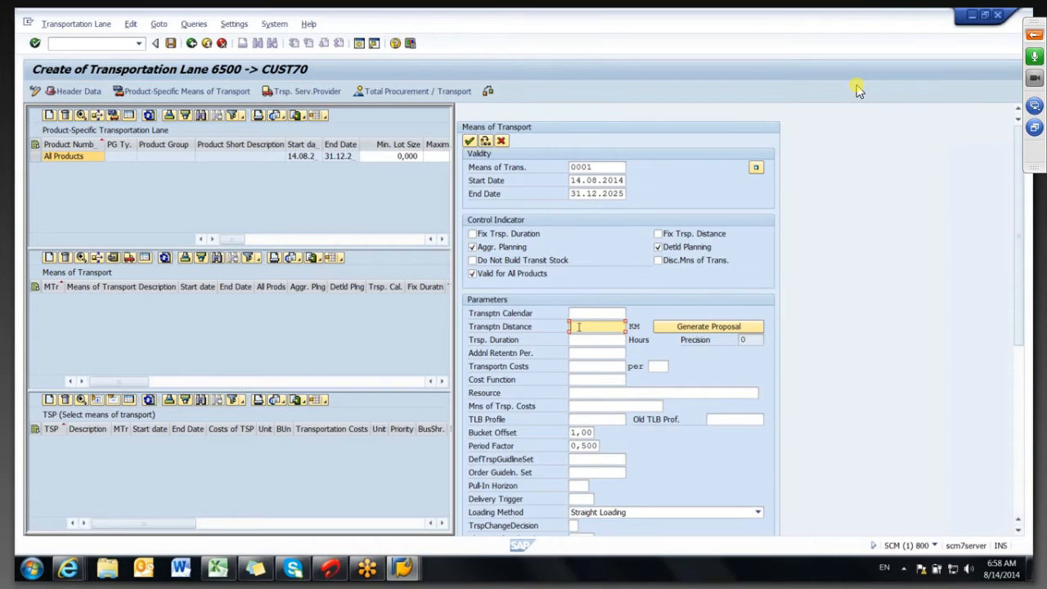
type("100")
left_click(582, 339)
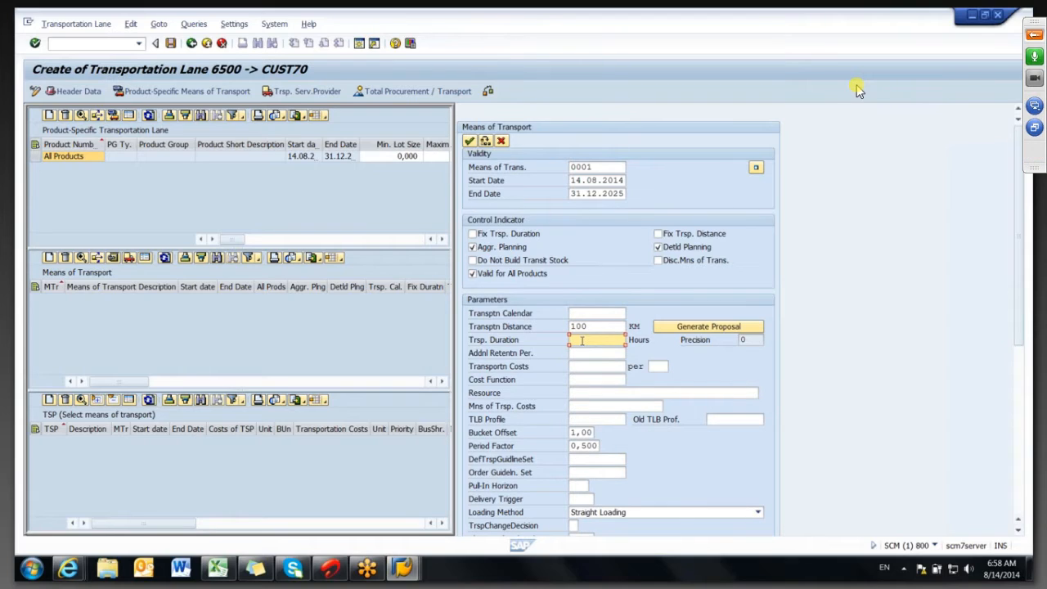
type("24")
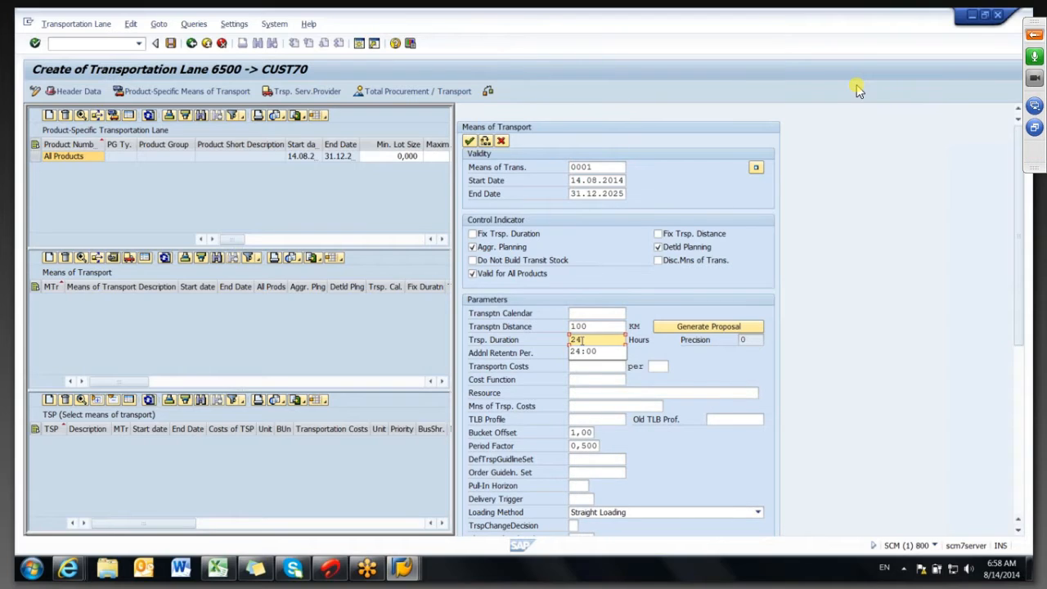
key("Down")
key("Return")
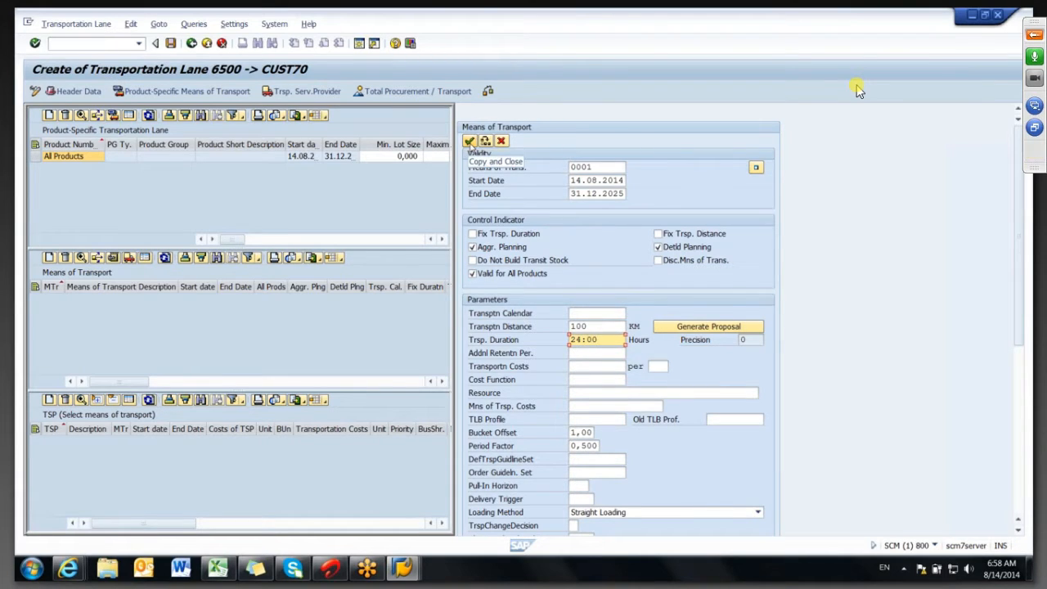
left_click(470, 142)
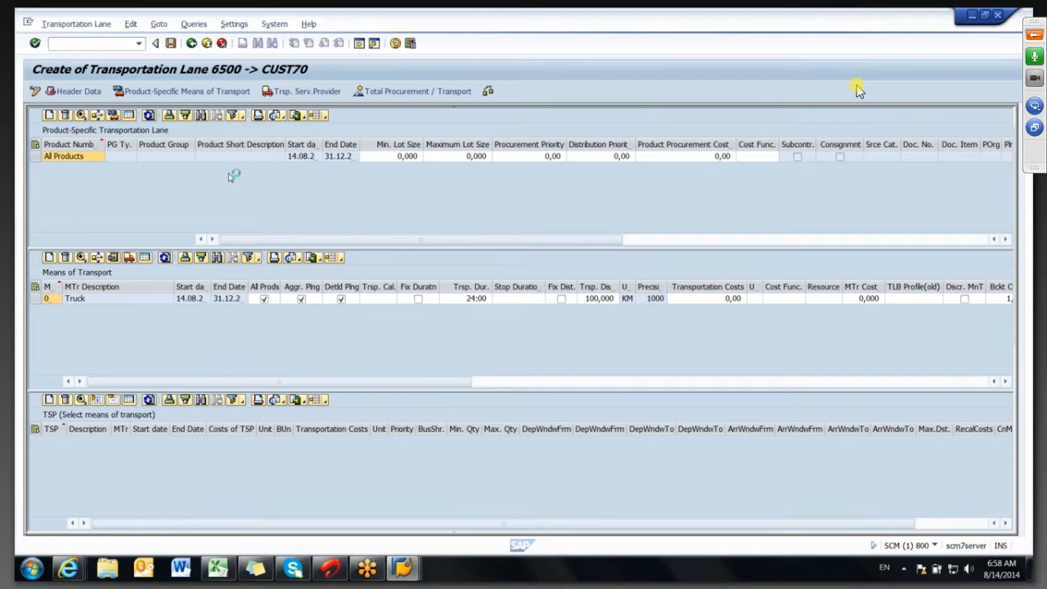
left_click(195, 45)
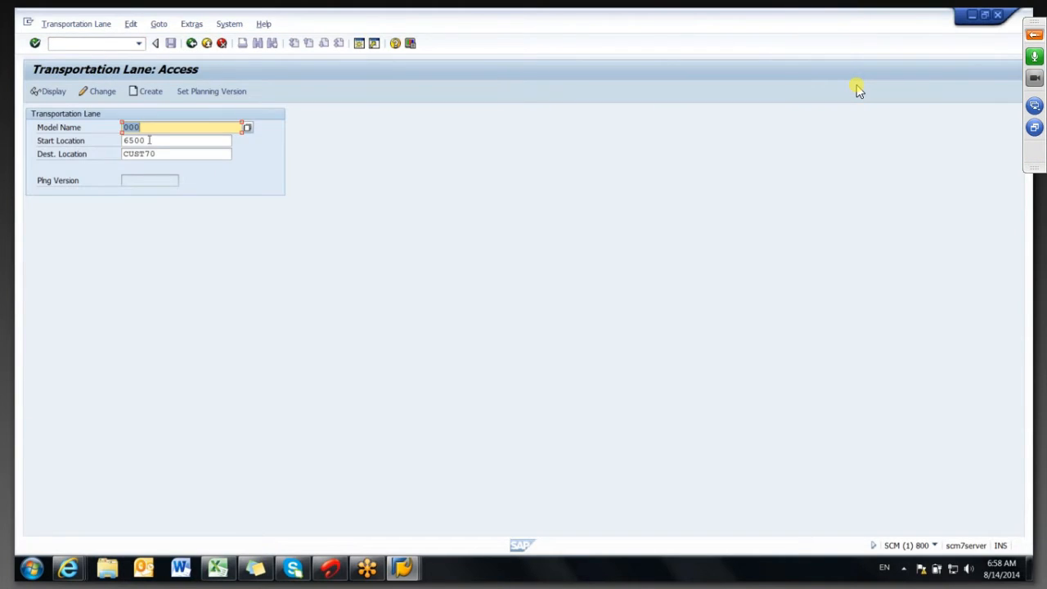
- Set the transportation lane's destination location to CUST71 and its start location to 6600
left_click(172, 154)
key("BackSpace")
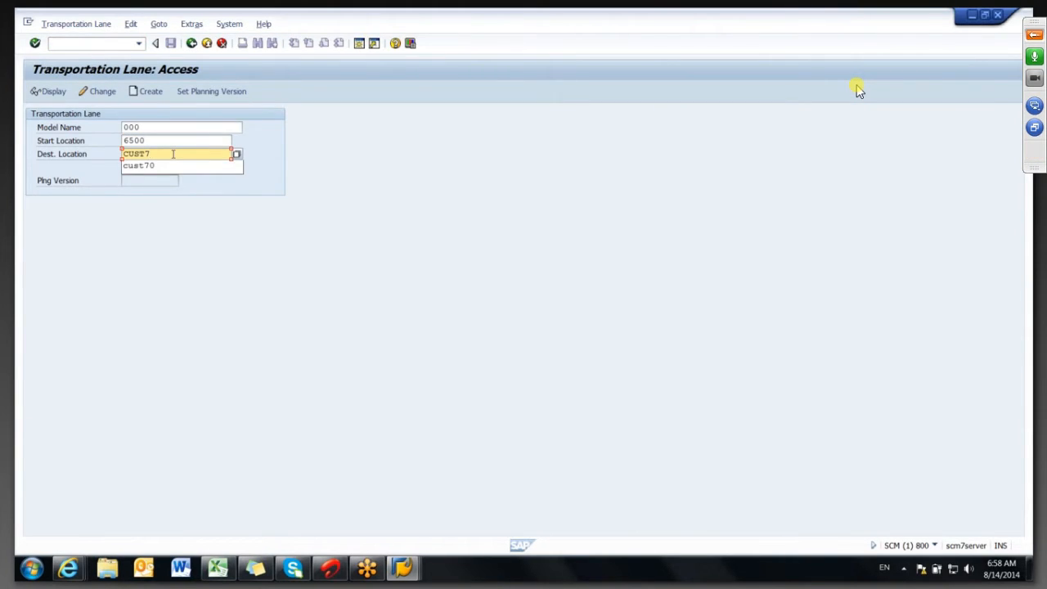
type("1")
left_click(151, 140)
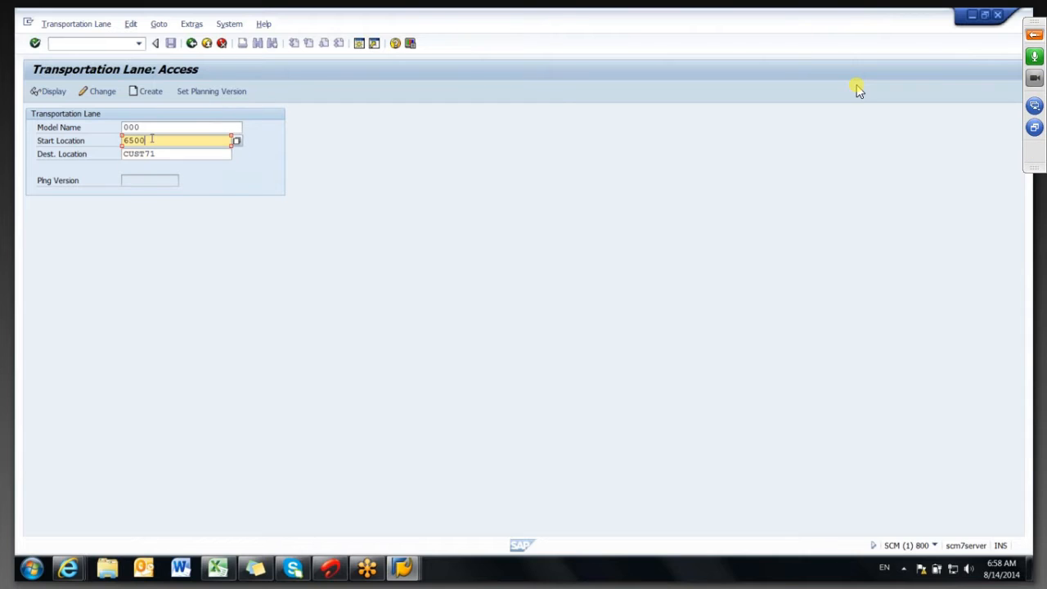
key("BackSpace")
key("BackSpace")
key("BackSpace")
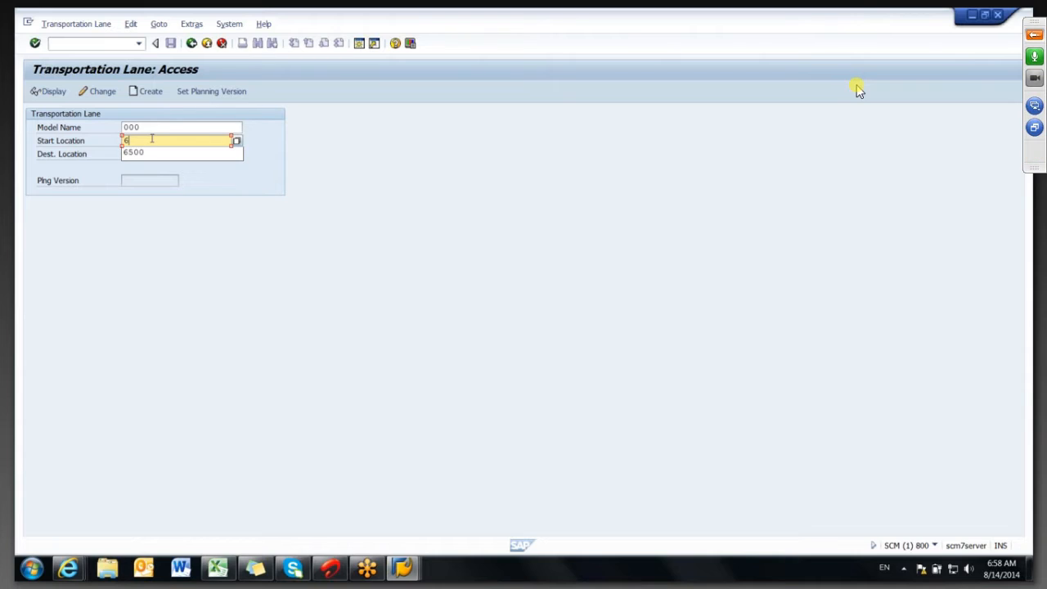
type("66")
key("BackSpace")
type("00")
left_click(155, 154)
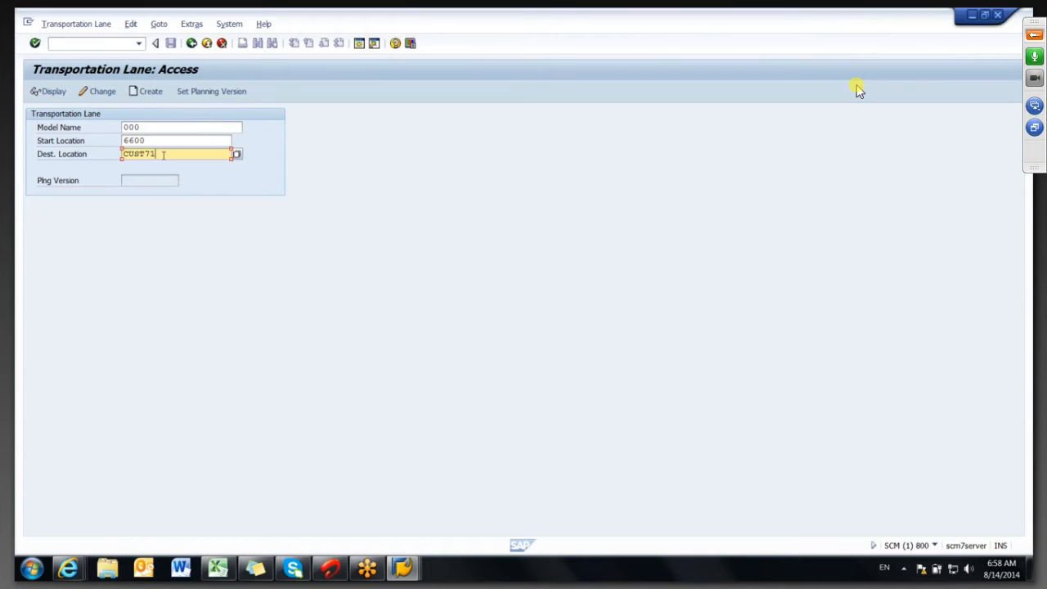
left_click(156, 140)
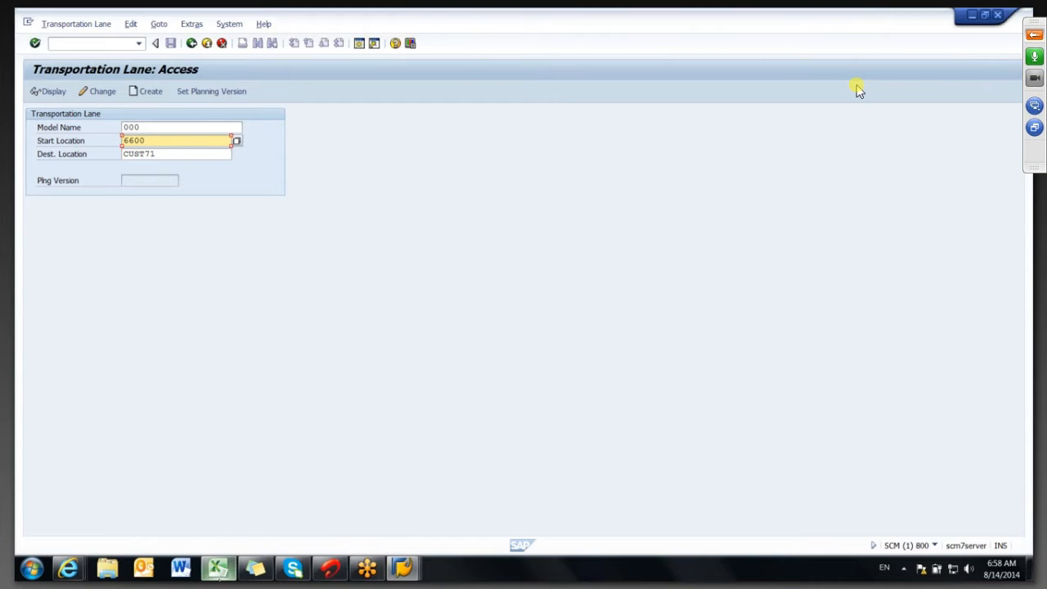
- Check the AUS to CUST7 arrow in the Excel diagram and start creating the 6600 to CUST71 lane in SAP
left_click(218, 577)
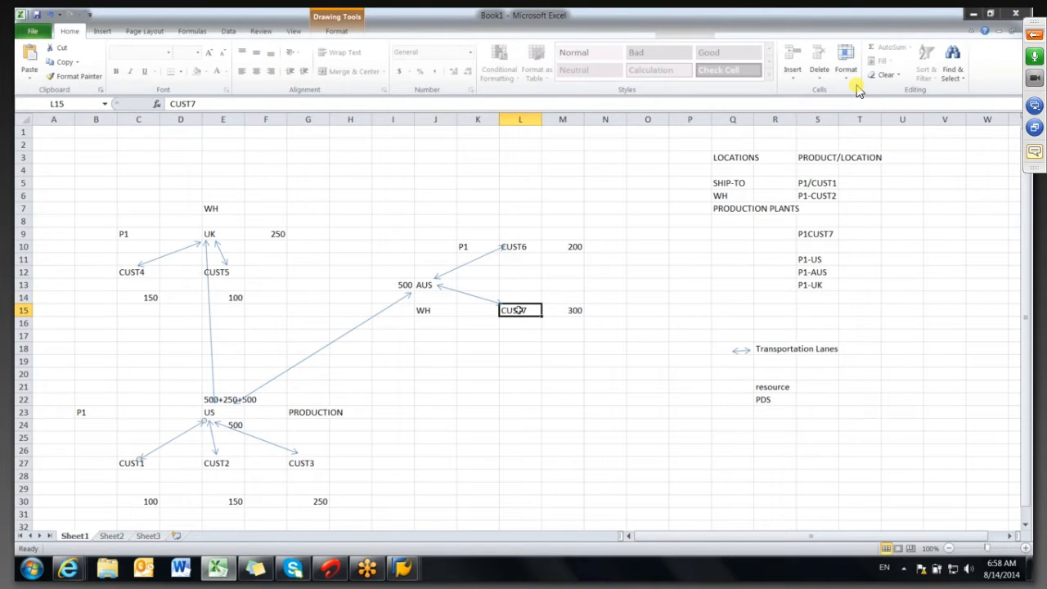
left_click(438, 286)
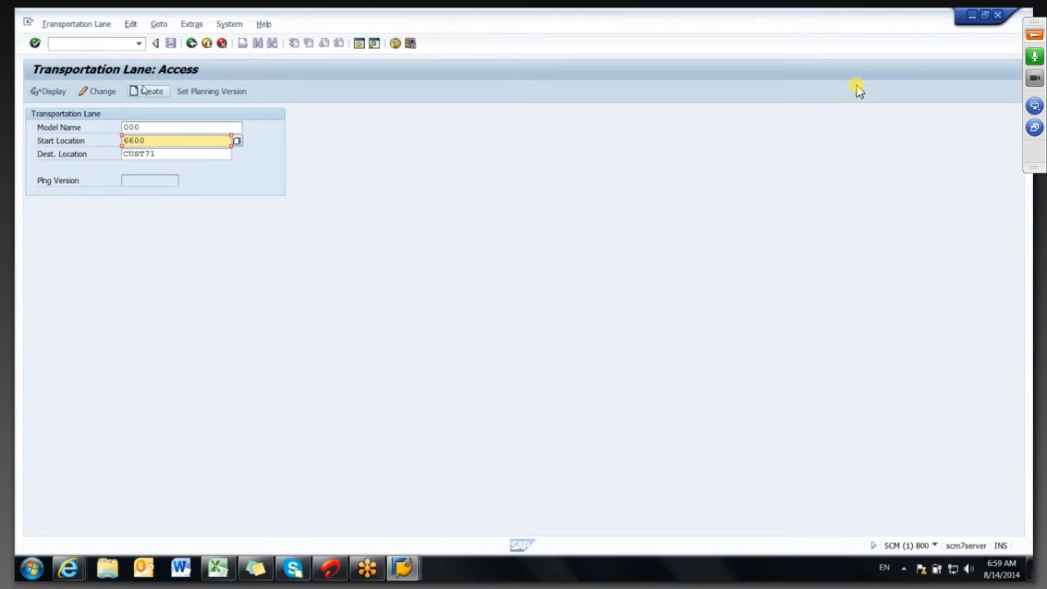
left_click(143, 91)
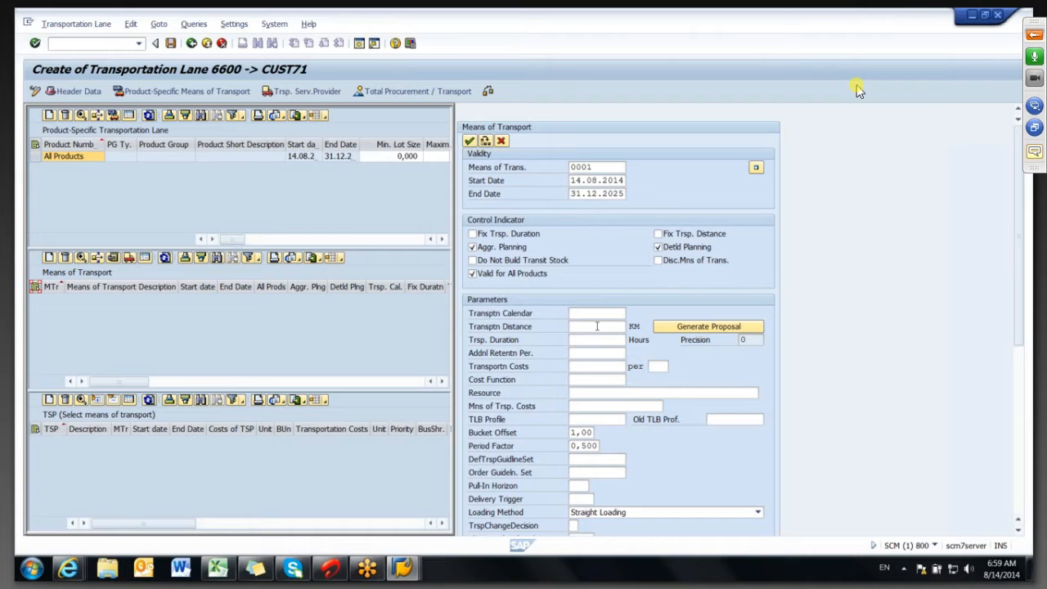
- Set the means of transport's distance to 200 KM and duration to 24:00 hours, transfer the entry and leave the 6600 to CUST71 lane
left_click(597, 326)
type("200")
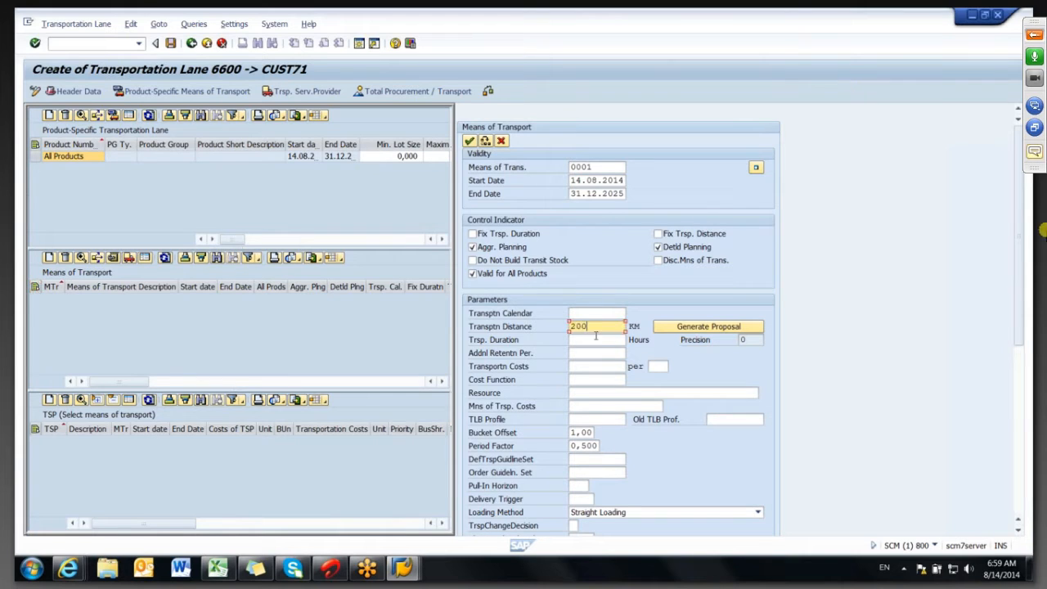
left_click(592, 339)
left_click(589, 351)
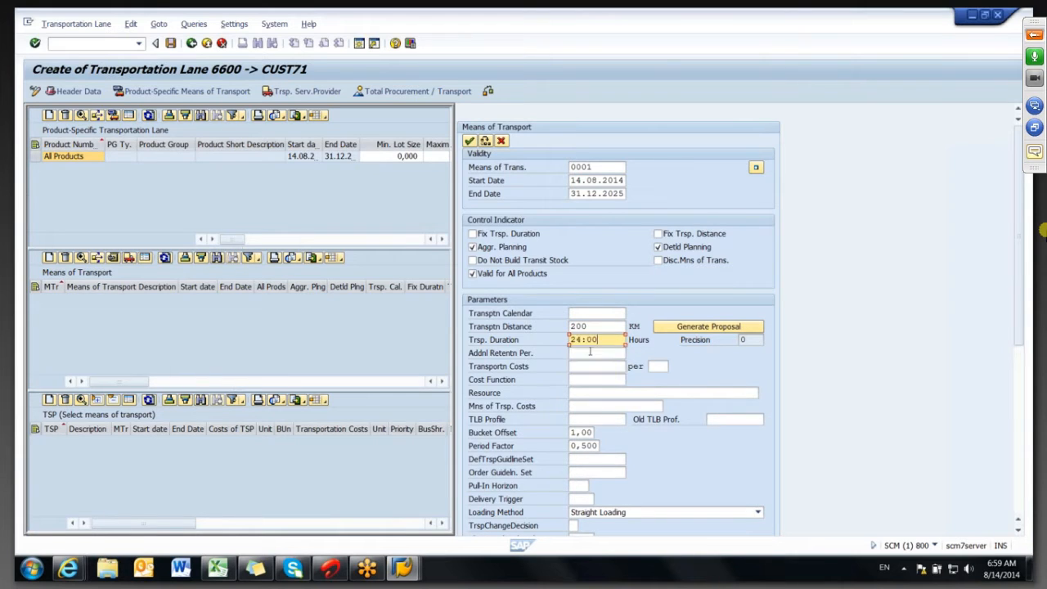
left_click(468, 140)
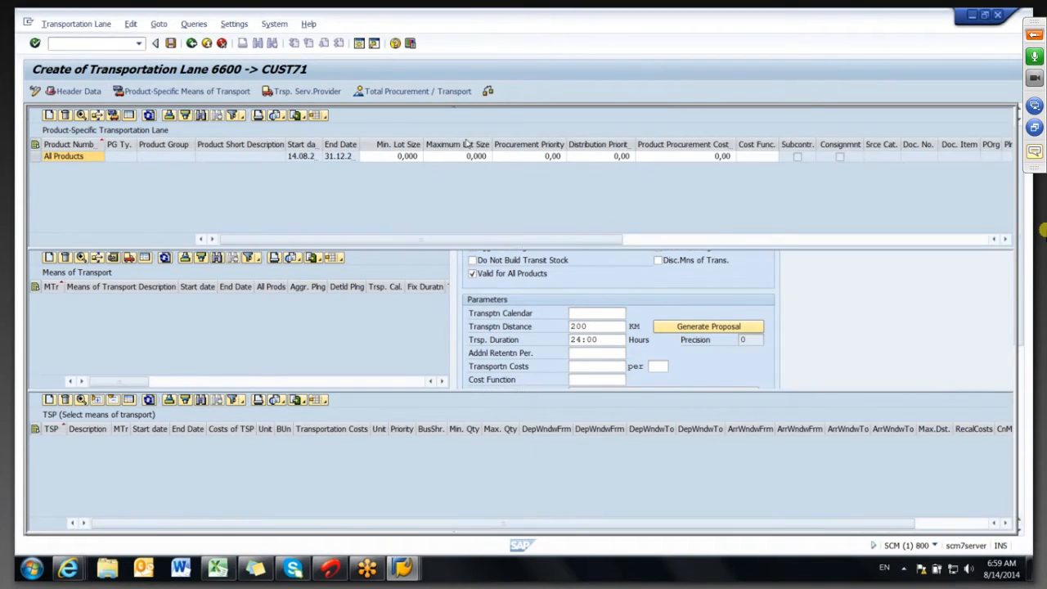
left_click(191, 45)
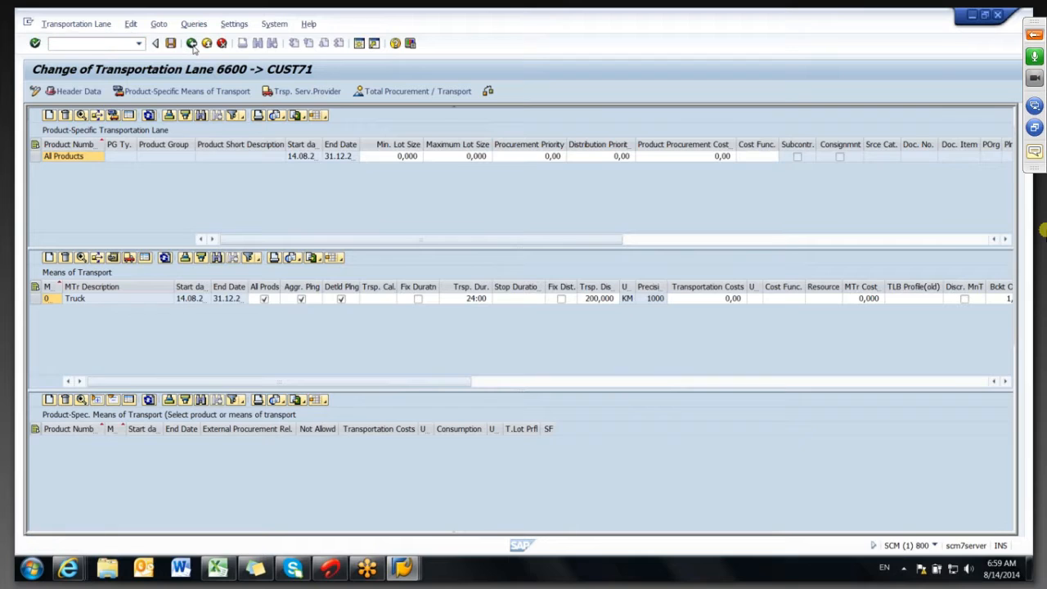
left_click(192, 45)
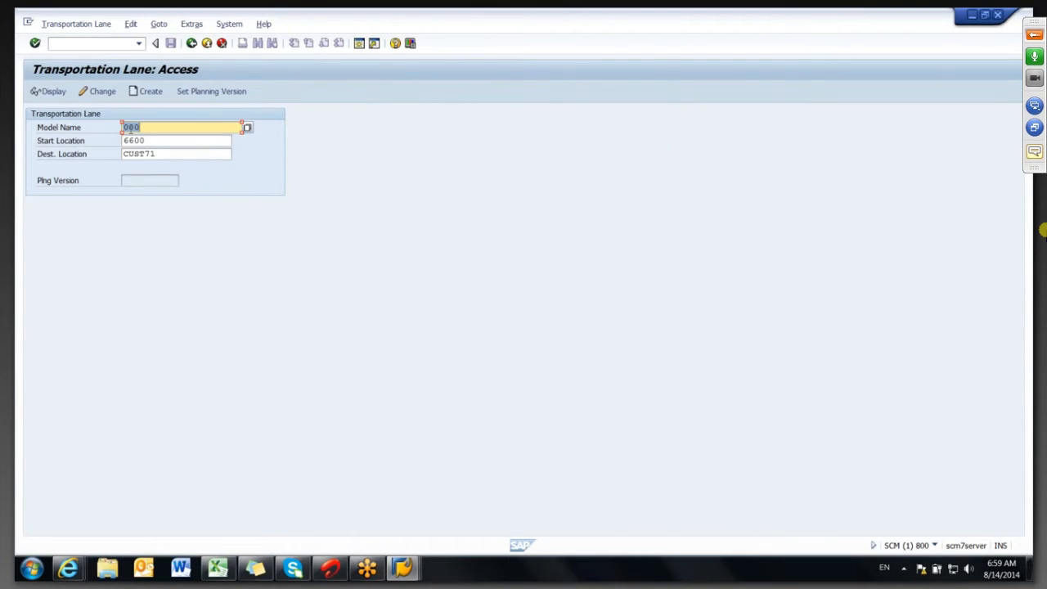
- Check the US and AUS locations in the Excel diagram and start creating the lane from 6500 to 6600 in SAP model 000
key("alt+Tab")
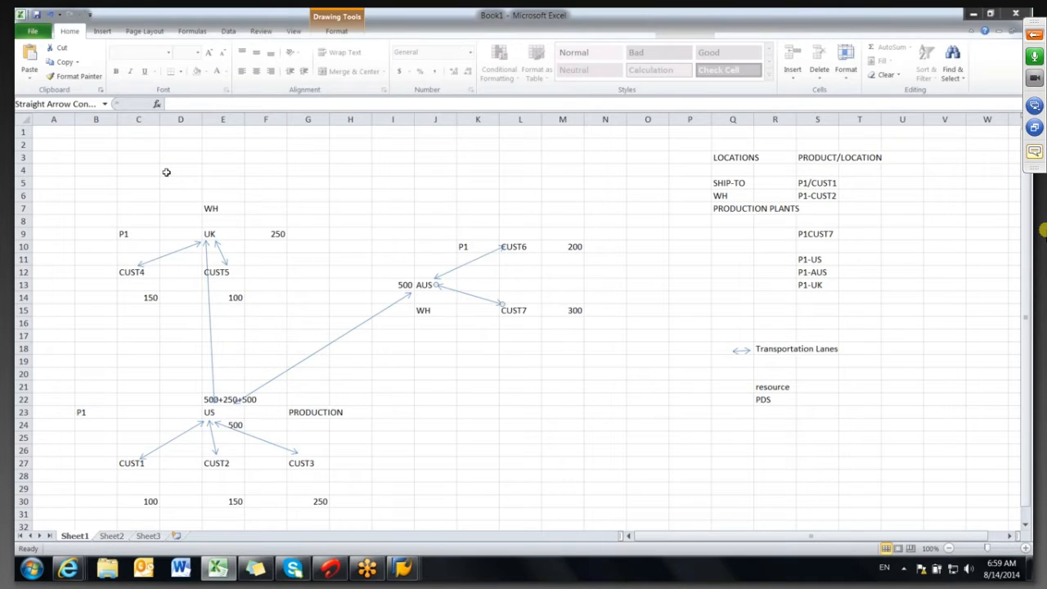
left_click(531, 311)
left_click(228, 411)
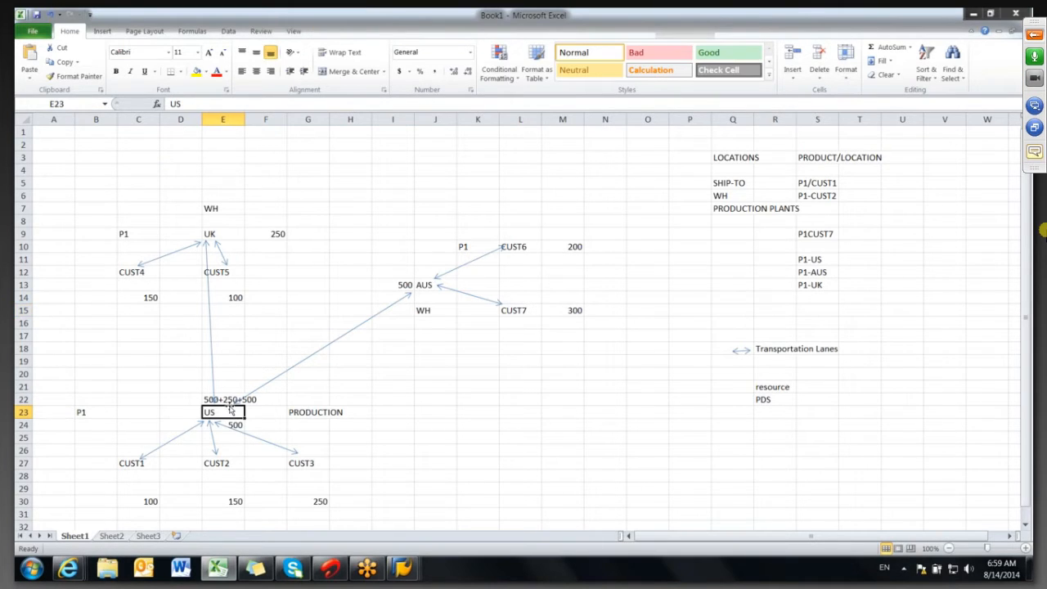
left_click(423, 285)
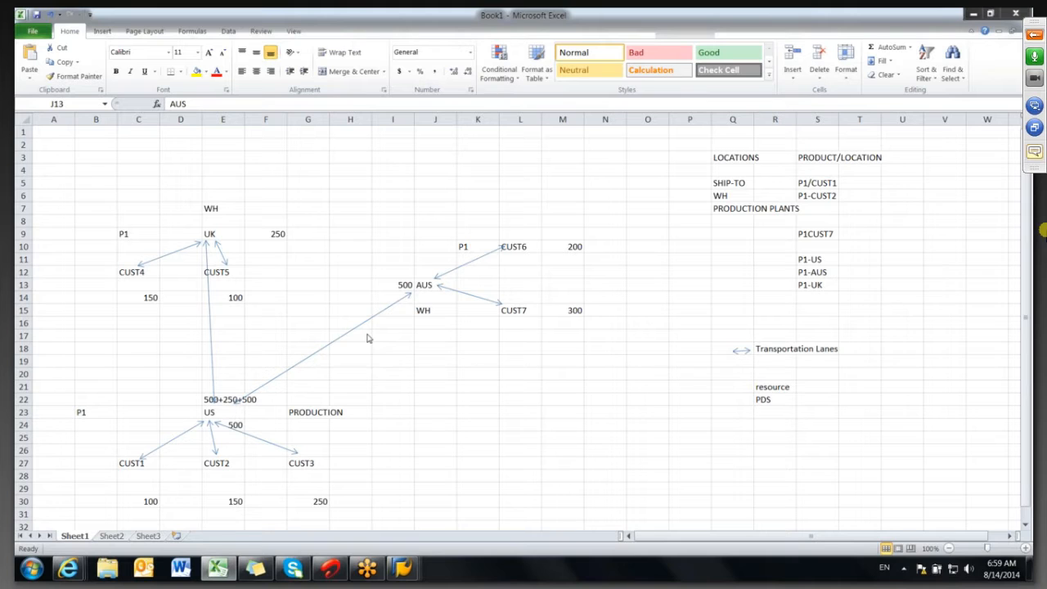
key("alt+Tab")
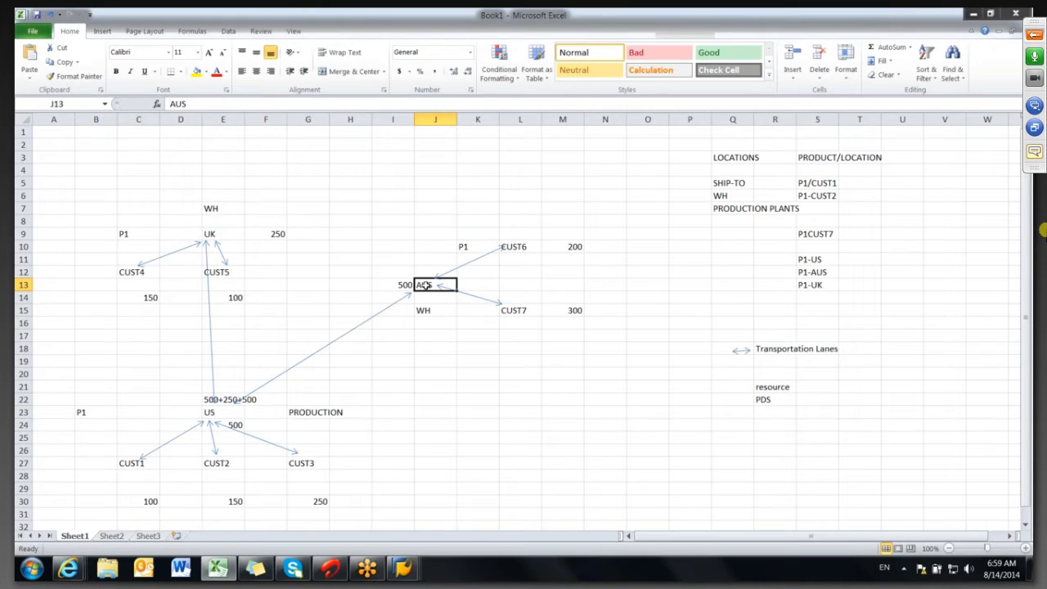
key("alt+Tab")
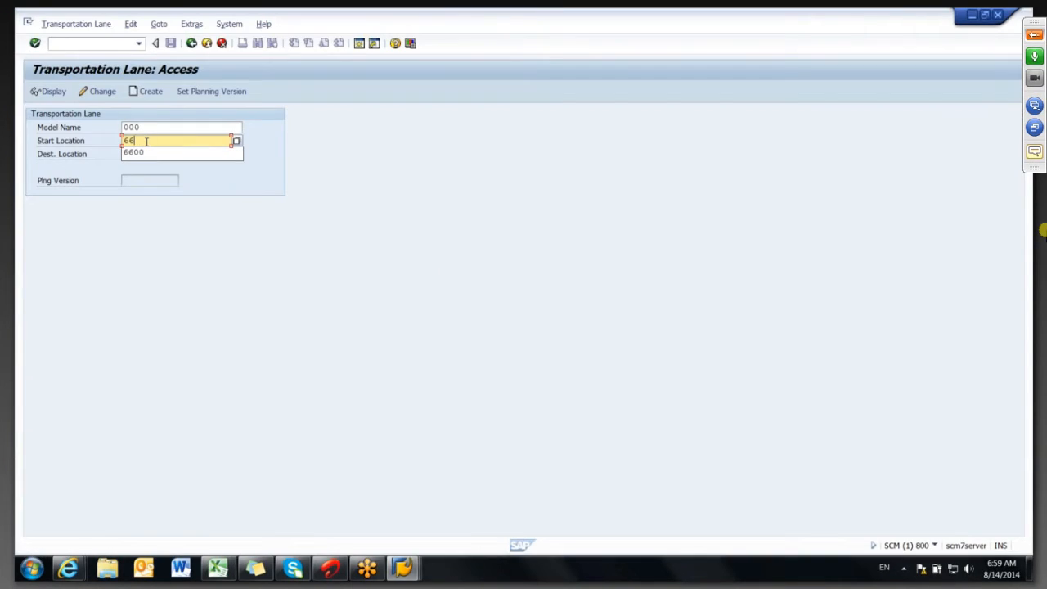
type("500")
double_click(175, 154)
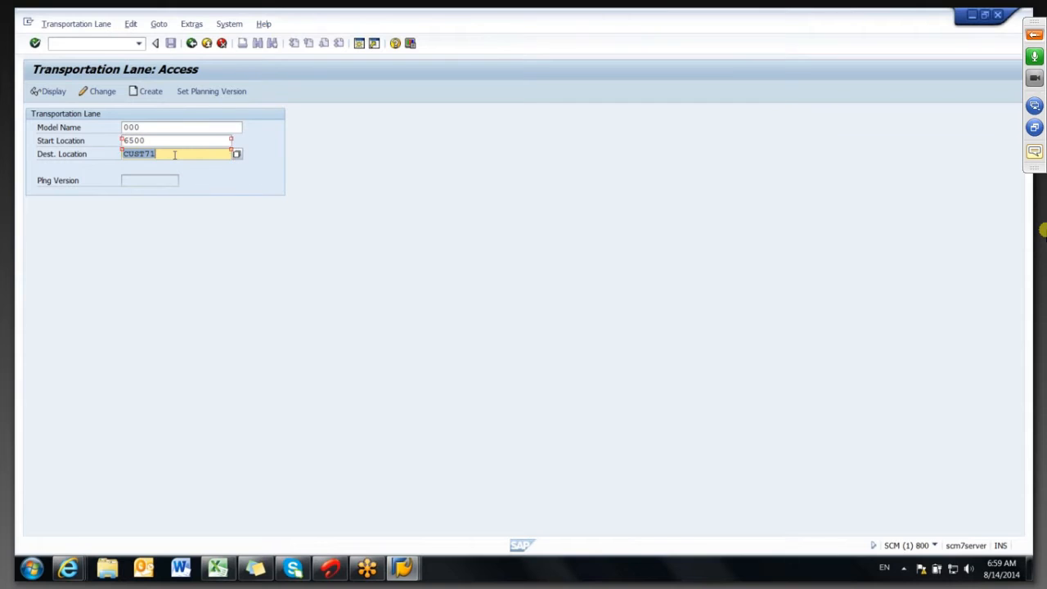
type("6600")
left_click(149, 93)
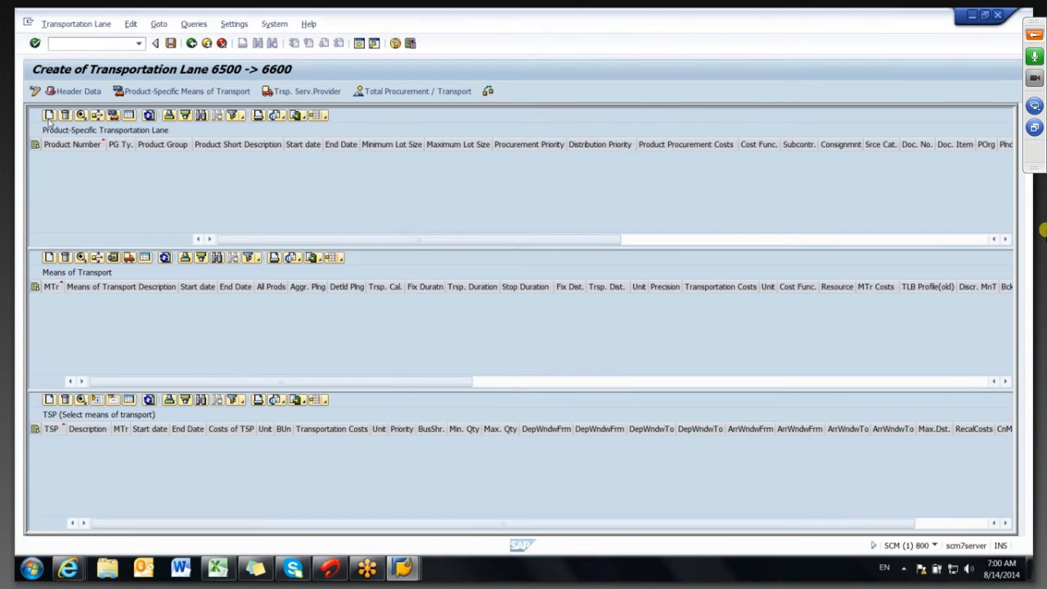
- Add a product procurement entry for All Products, valid 14.08.2014 to 31.12.2025, to the 6500 to 6600 lane
left_click(49, 118)
left_click(555, 128)
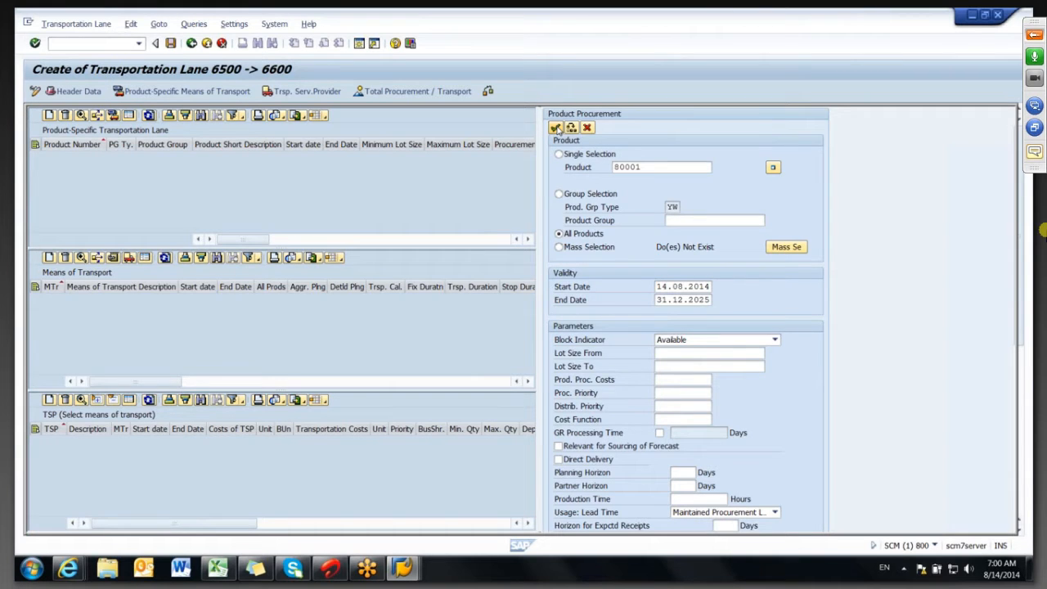
left_click(556, 128)
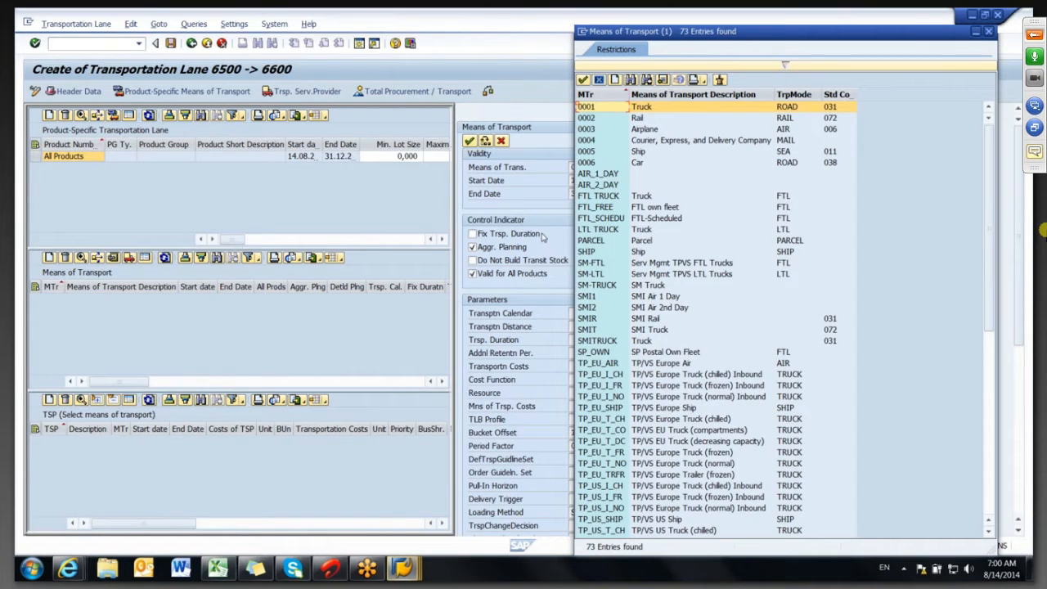
- Add means of transport 0003 (Airplane) with distance 5000 KM and duration 48:00 hours, and leave the 6500 to 6600 lane
double_click(585, 129)
left_click(592, 326)
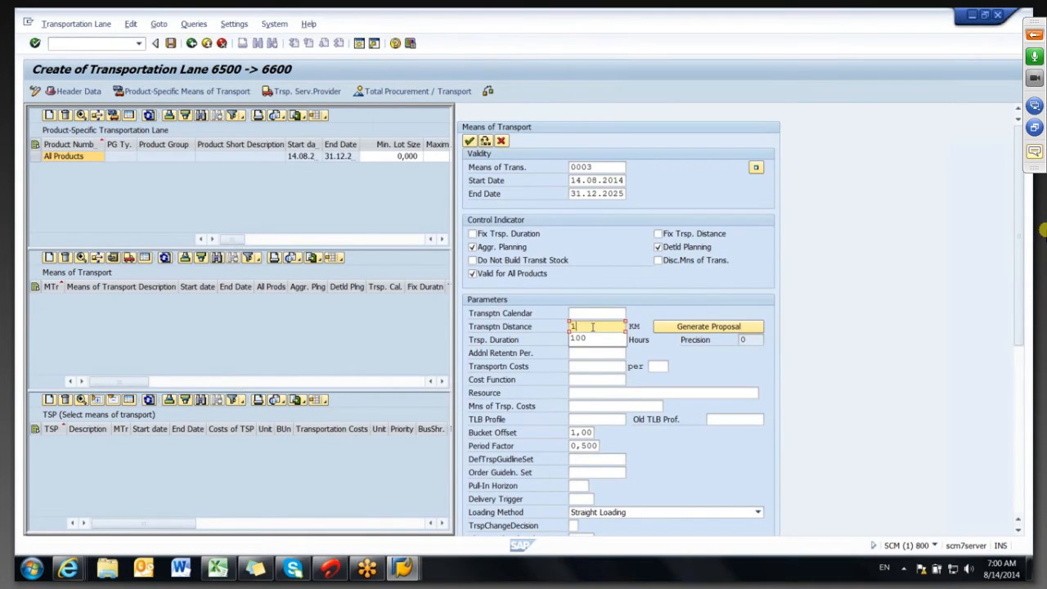
type("5000")
left_click(594, 339)
type("48")
left_click(596, 350)
left_click(470, 141)
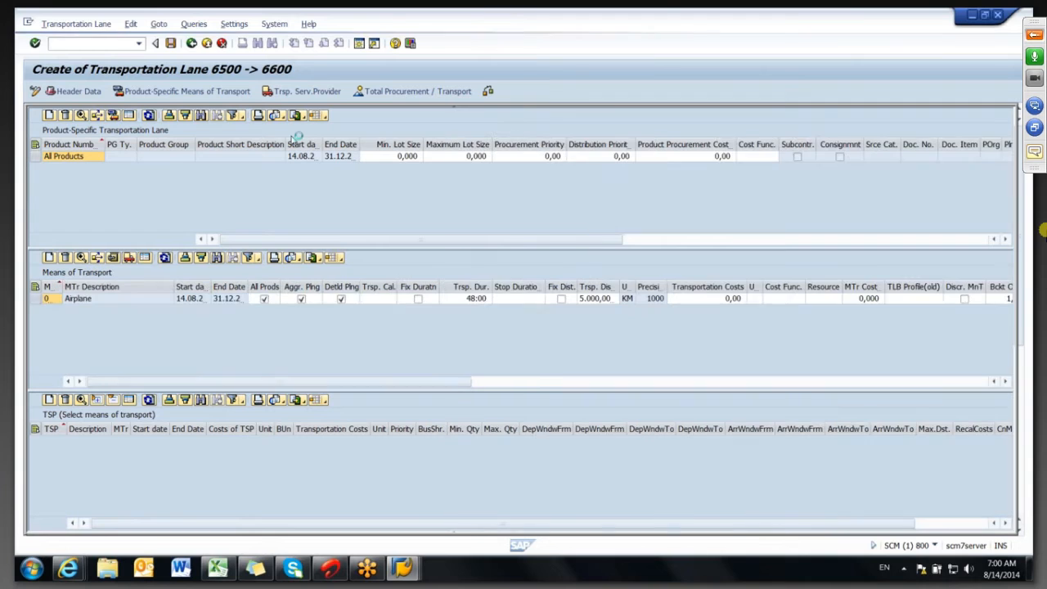
left_click(192, 44)
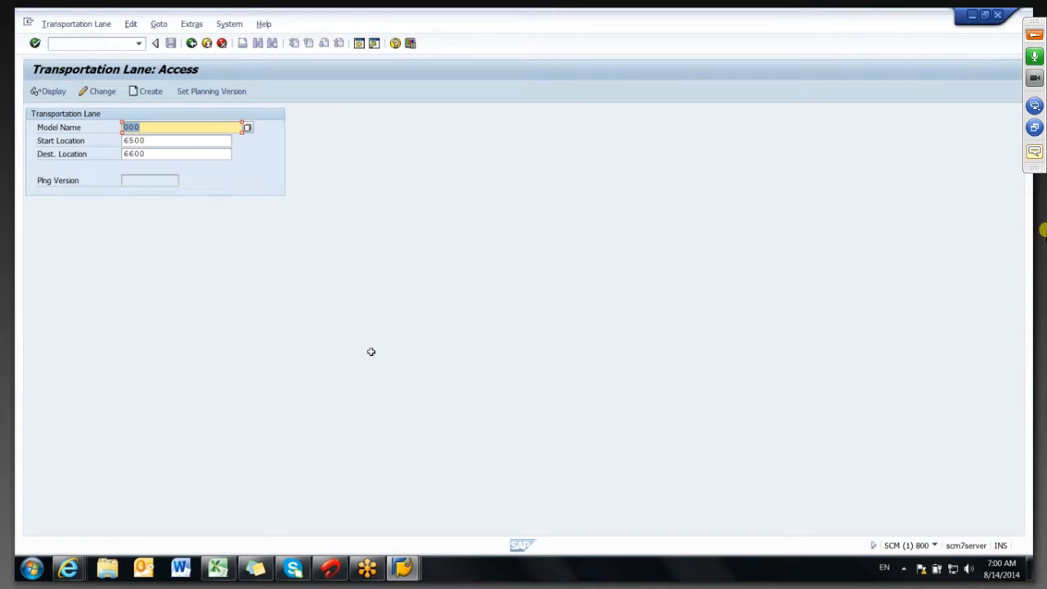
key("alt+Tab")
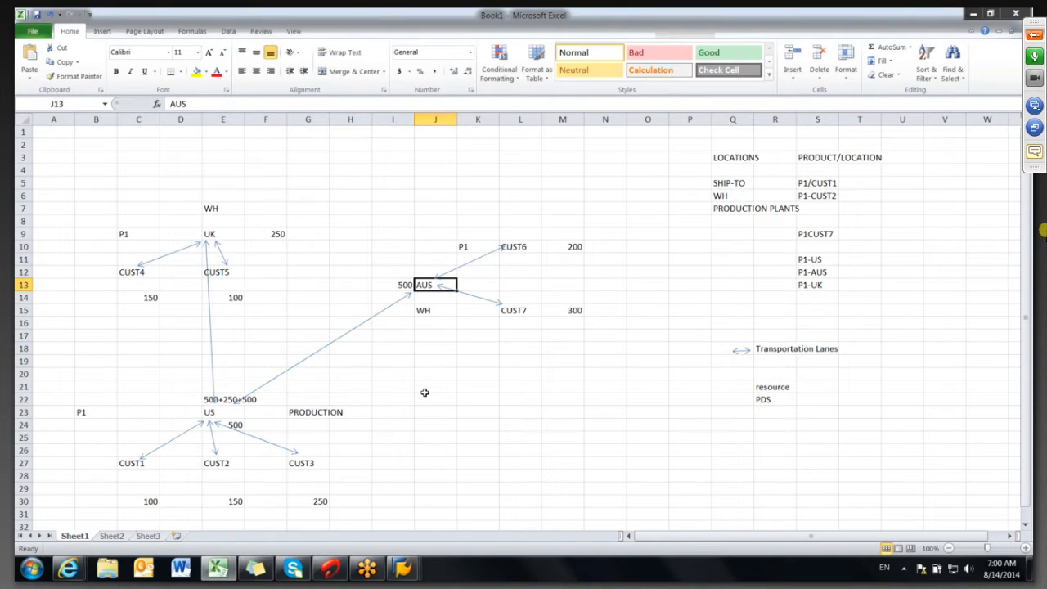
left_click(423, 396)
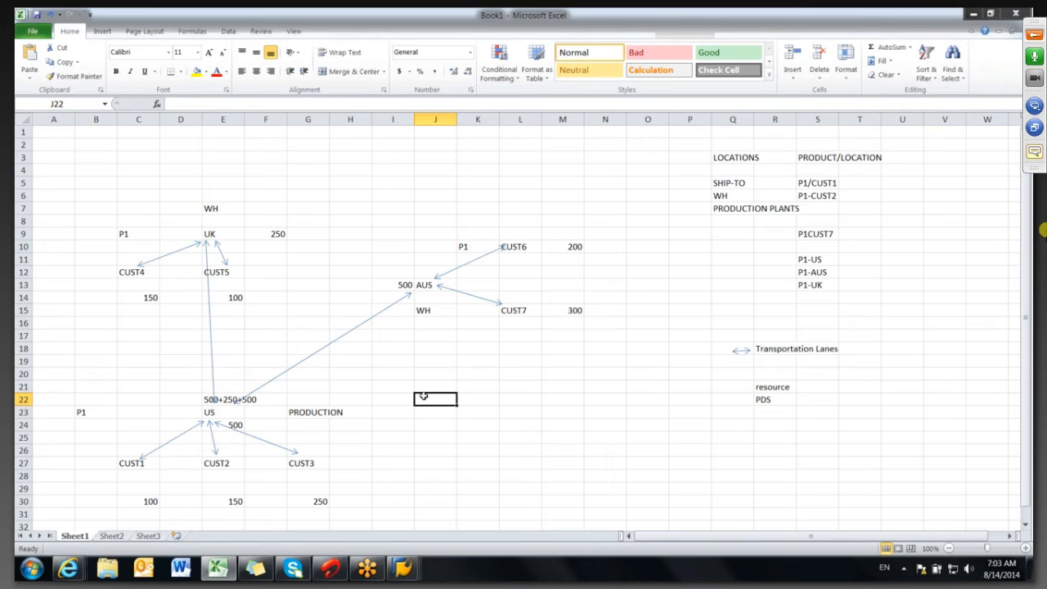
key("Escape")
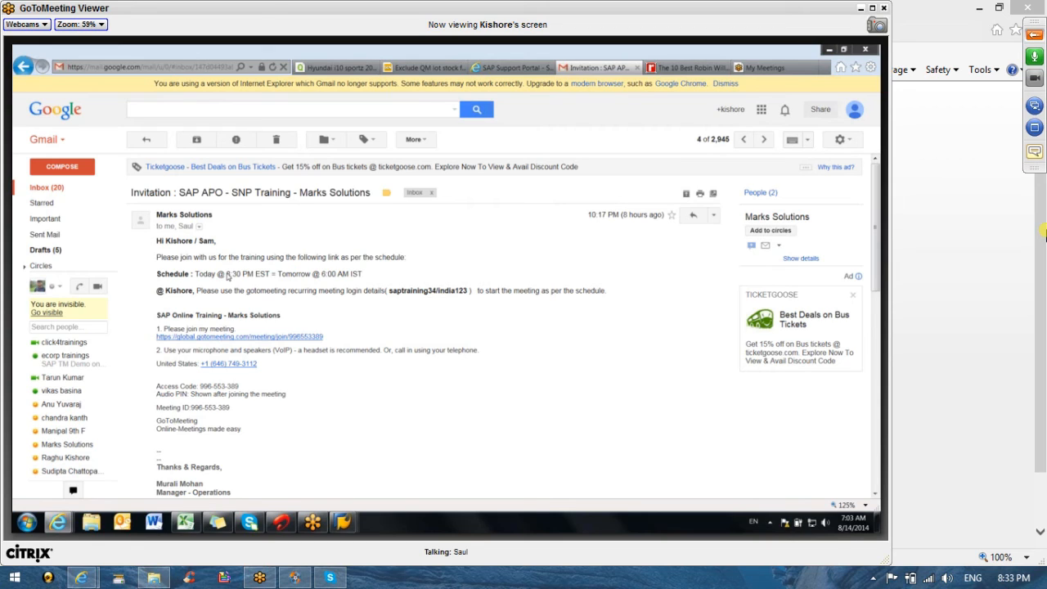
key("alt+Tab")
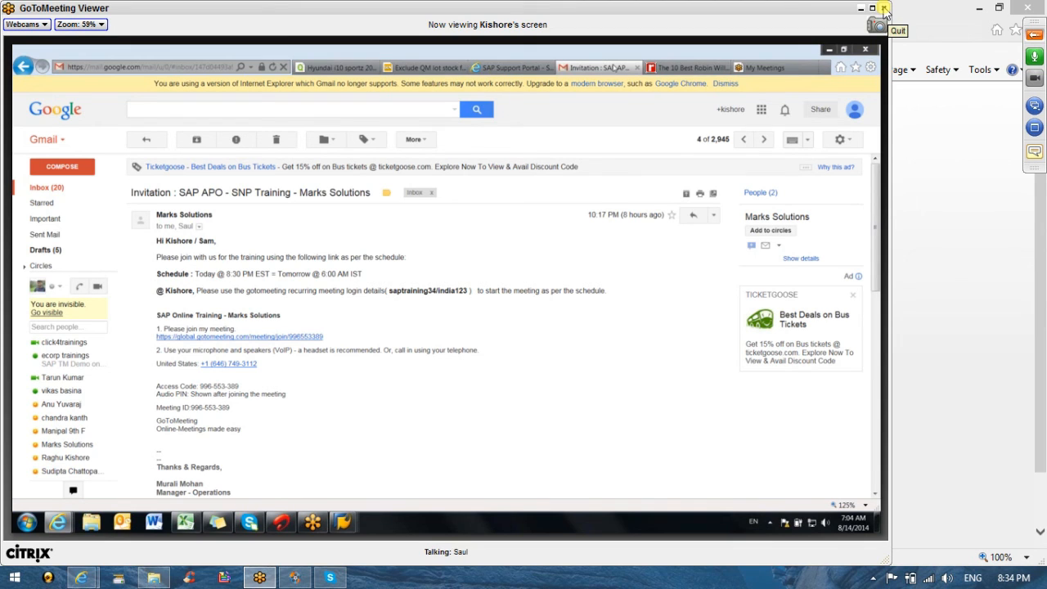
- Leave the GoToMeeting session and stop the recording in Apowersoft Free Screen Recorder
left_click(884, 12)
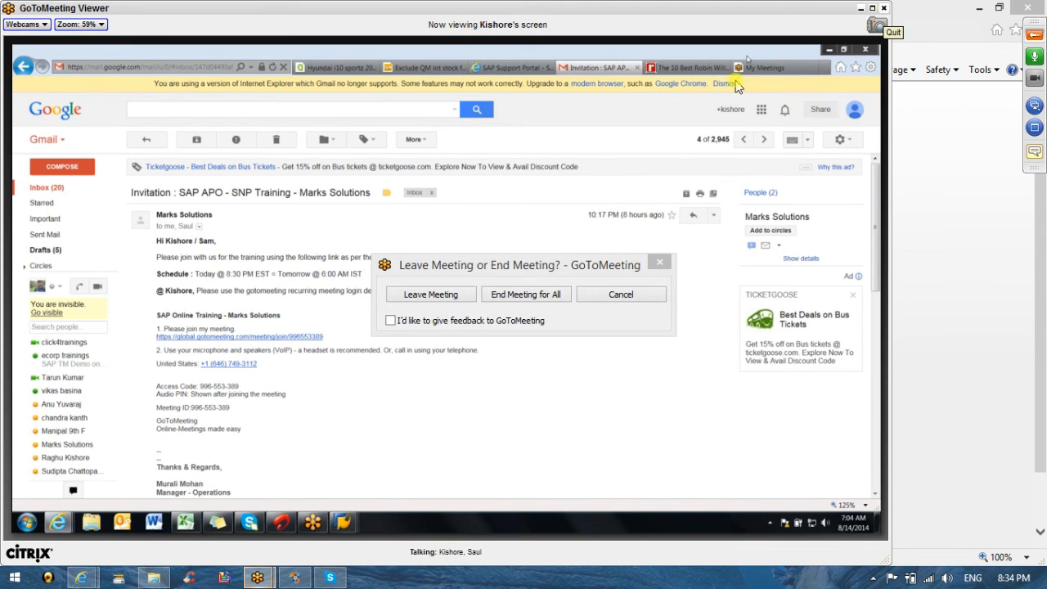
left_click(452, 296)
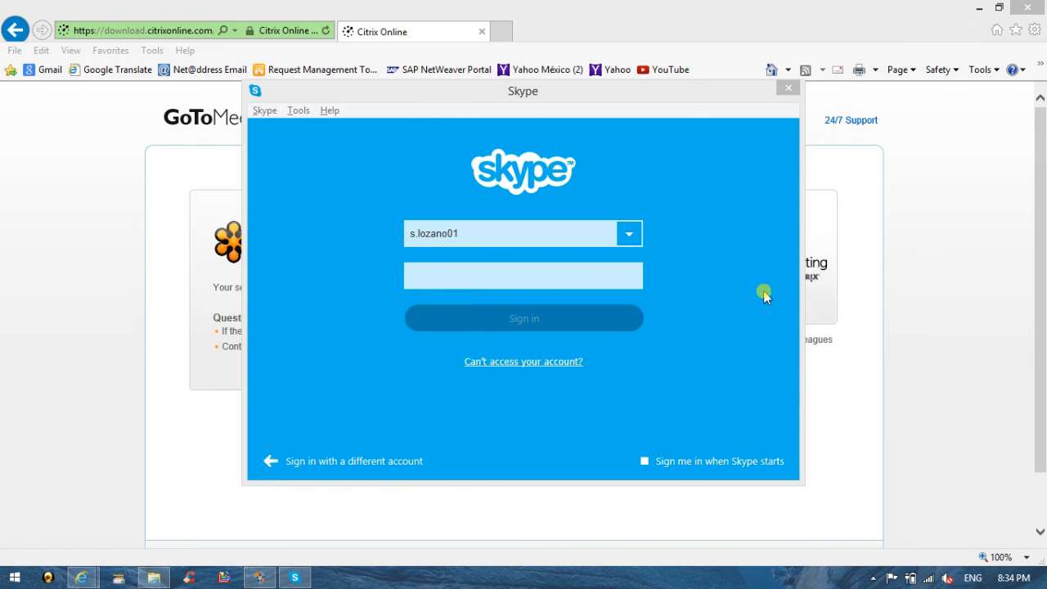
left_click(735, 22)
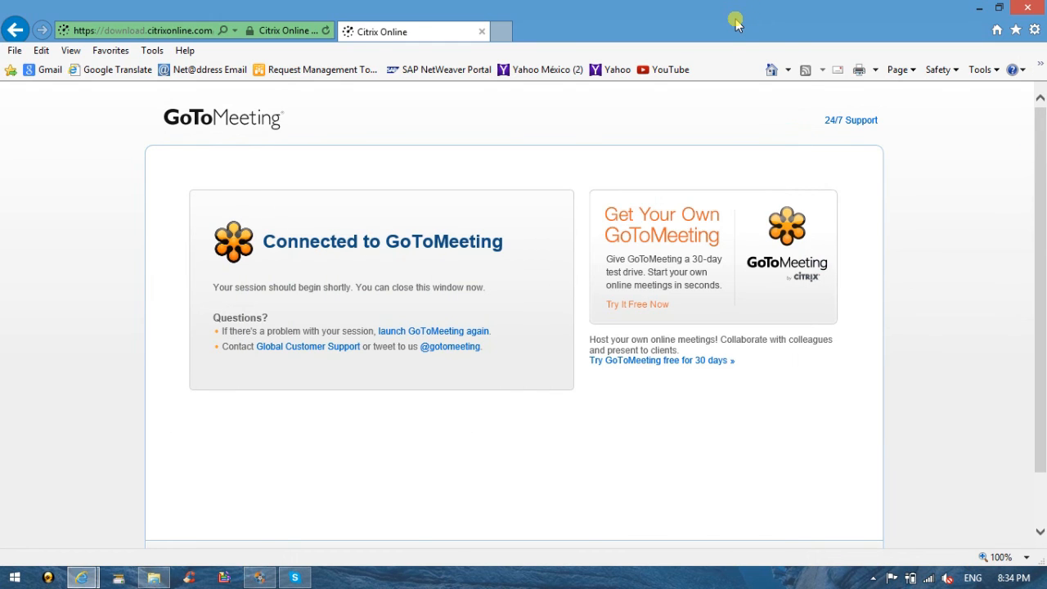
key("alt+Tab")
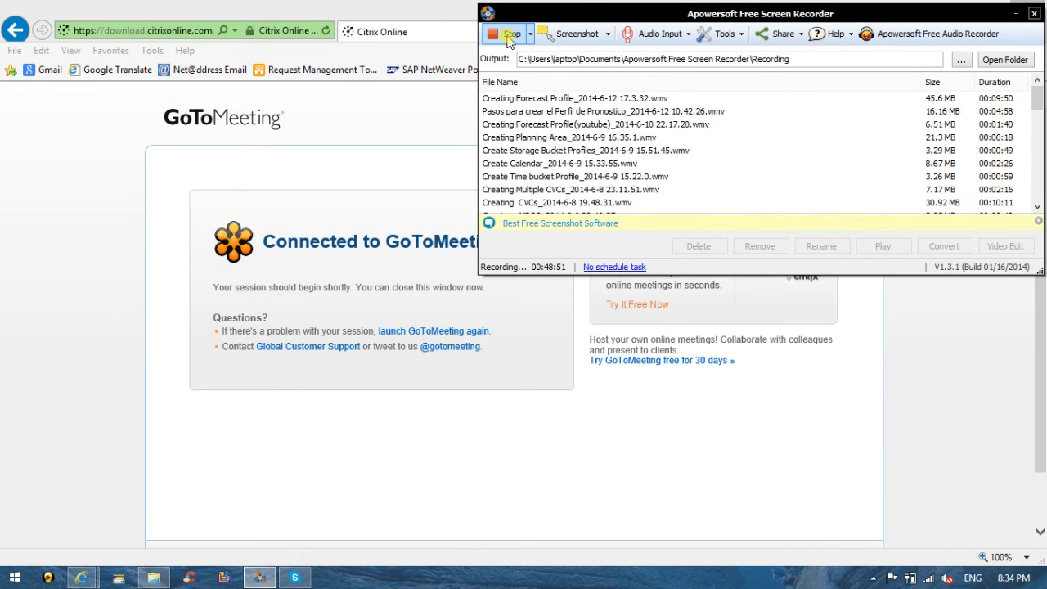
left_click(508, 34)
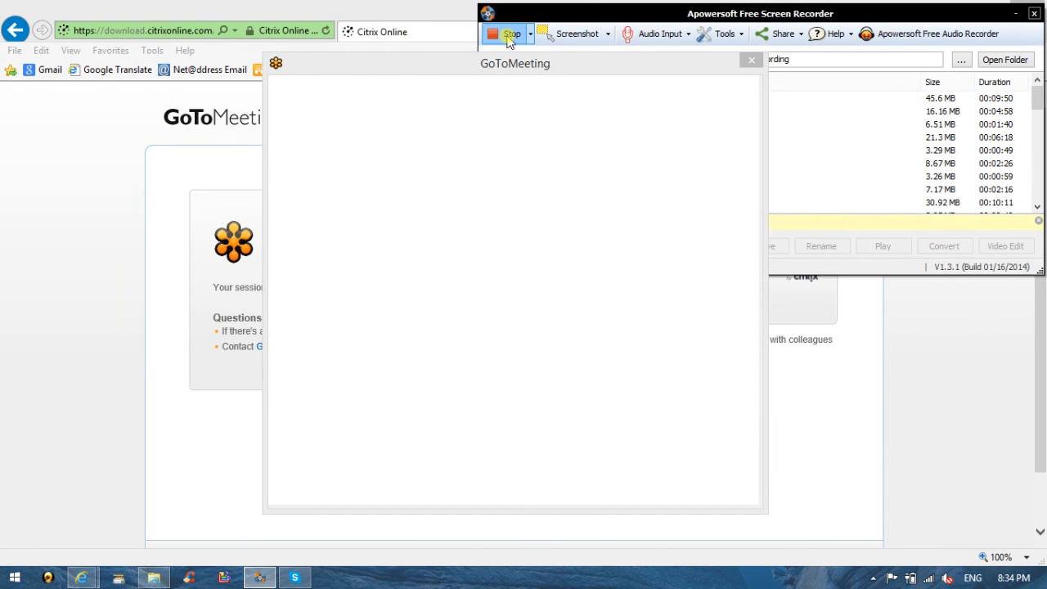